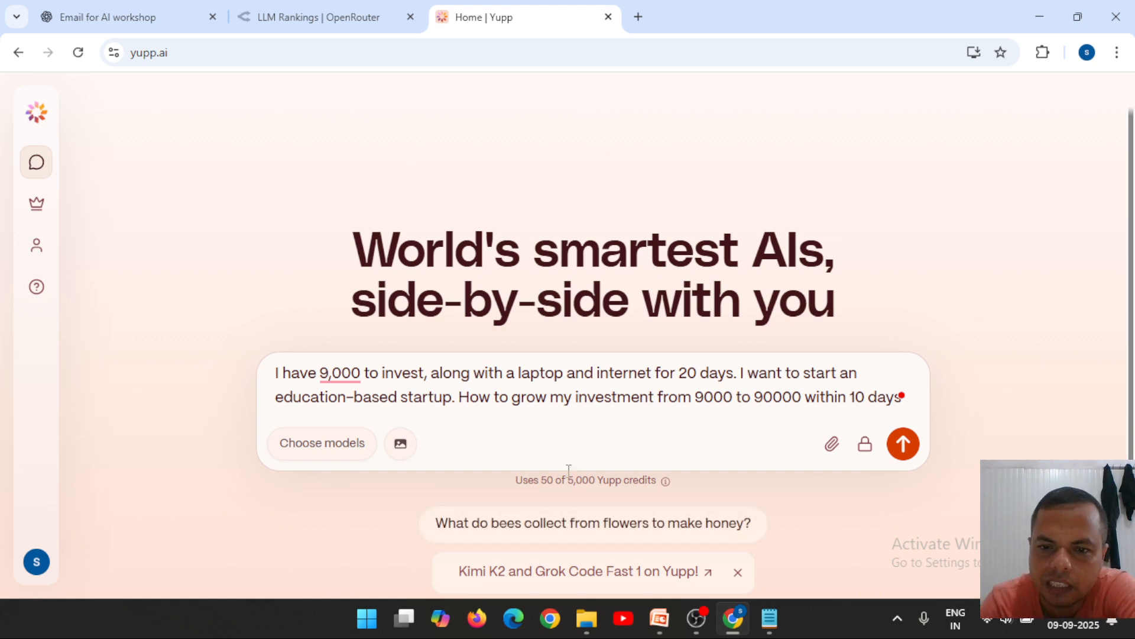
# - View slide 23 of the PowerPoint deck and, back in the browser, submit the 9,000 education-startup investment prompt without choosing models
pyautogui.click(660, 618)
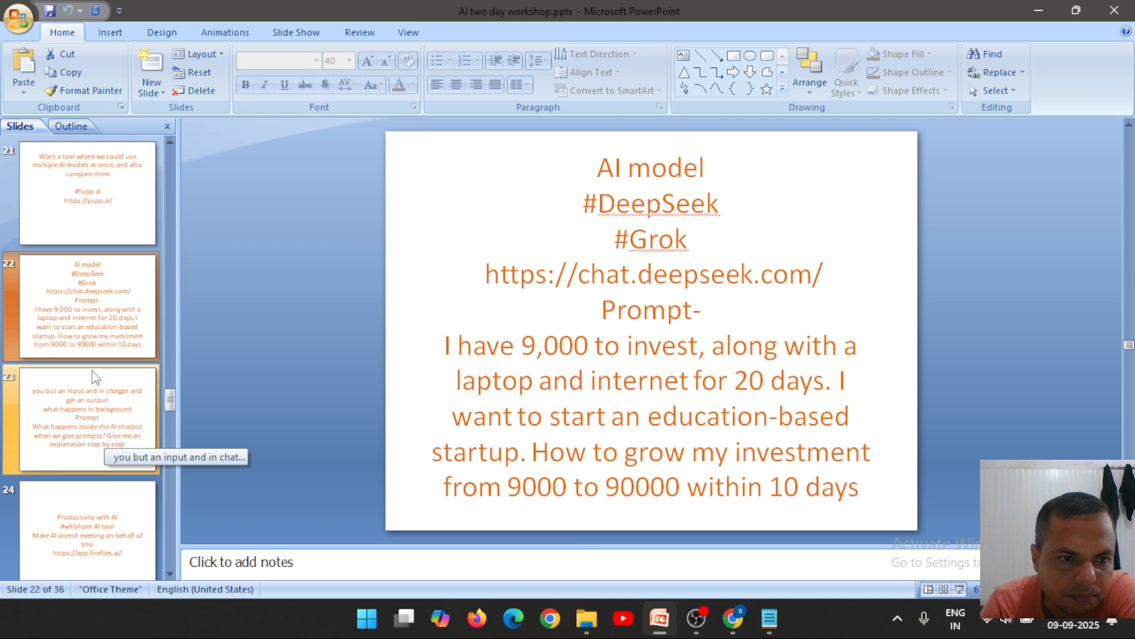
pyautogui.click(92, 412)
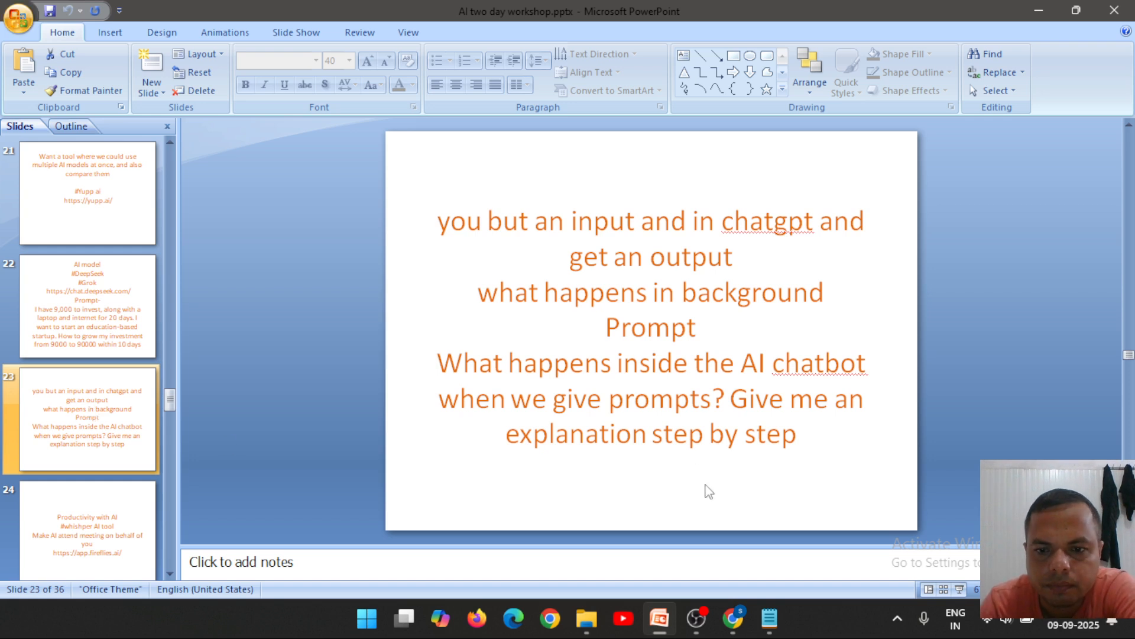
pyautogui.click(732, 628)
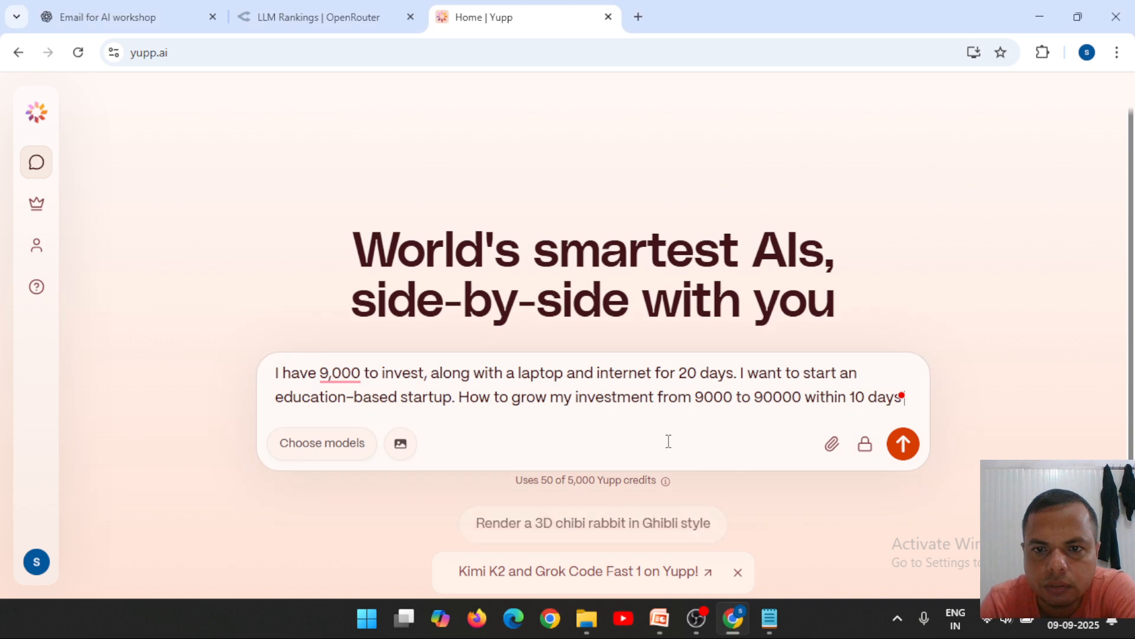
pyautogui.click(903, 444)
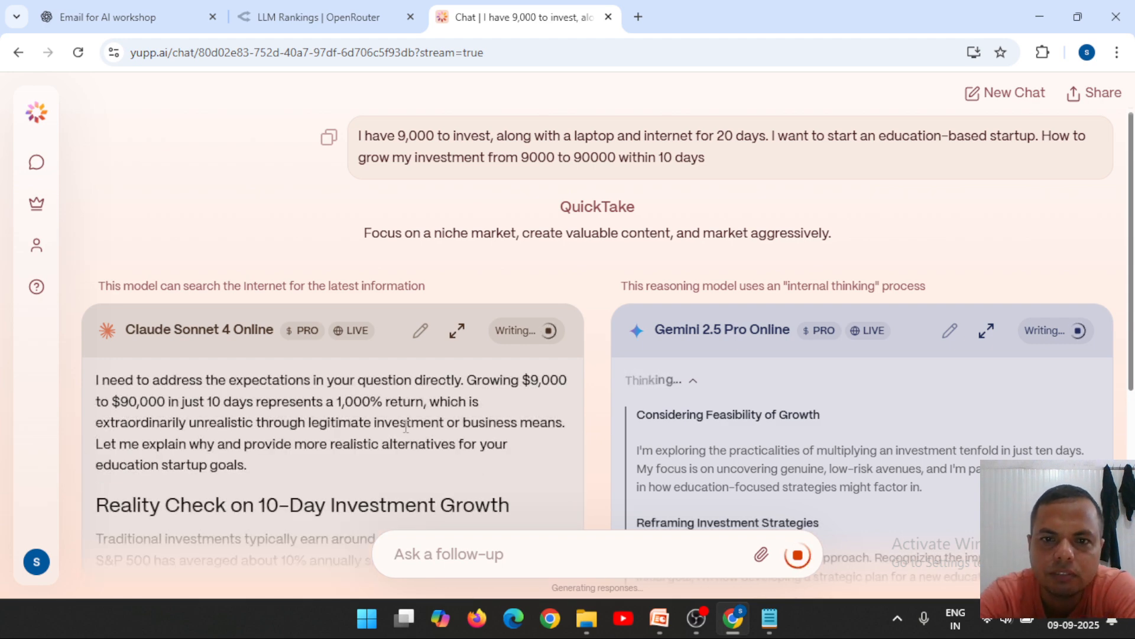
# - Open Yupp in a new browser tab and paste the same education-startup investment prompt into the empty chat
pyautogui.click(638, 17)
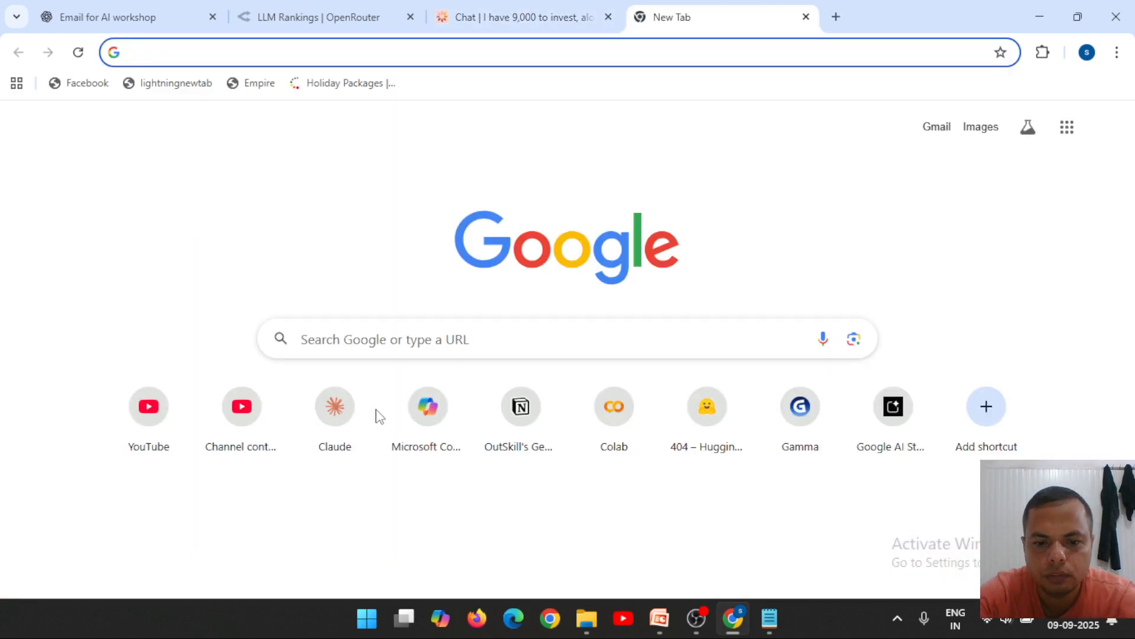
pyautogui.write('yup')
pyautogui.press('Return')
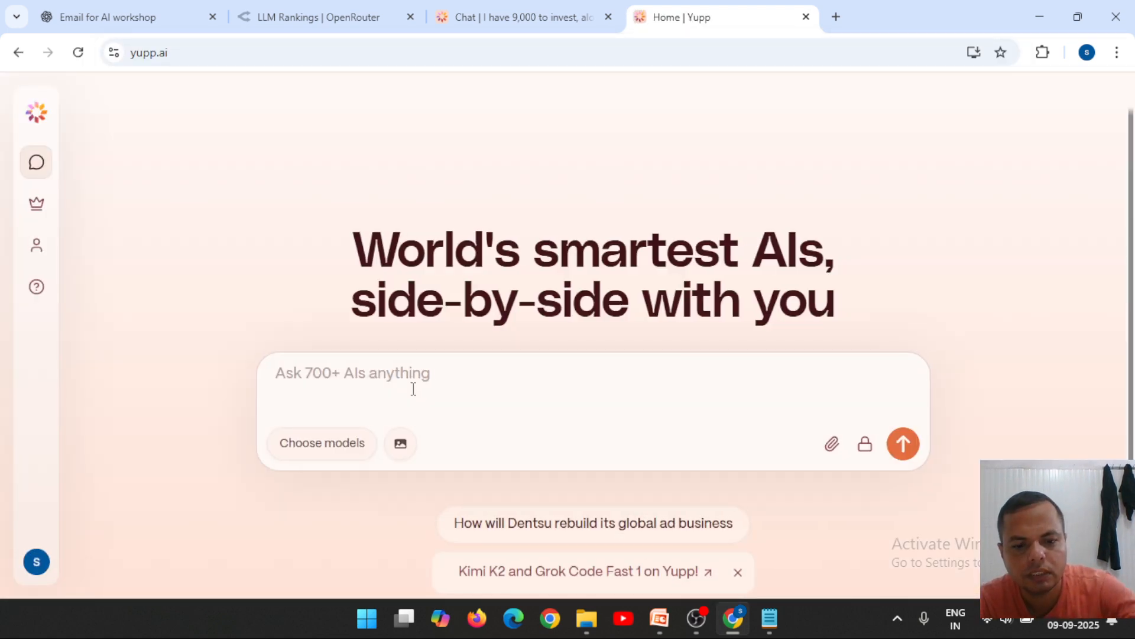
pyautogui.hotkey('ctrl', 'v')
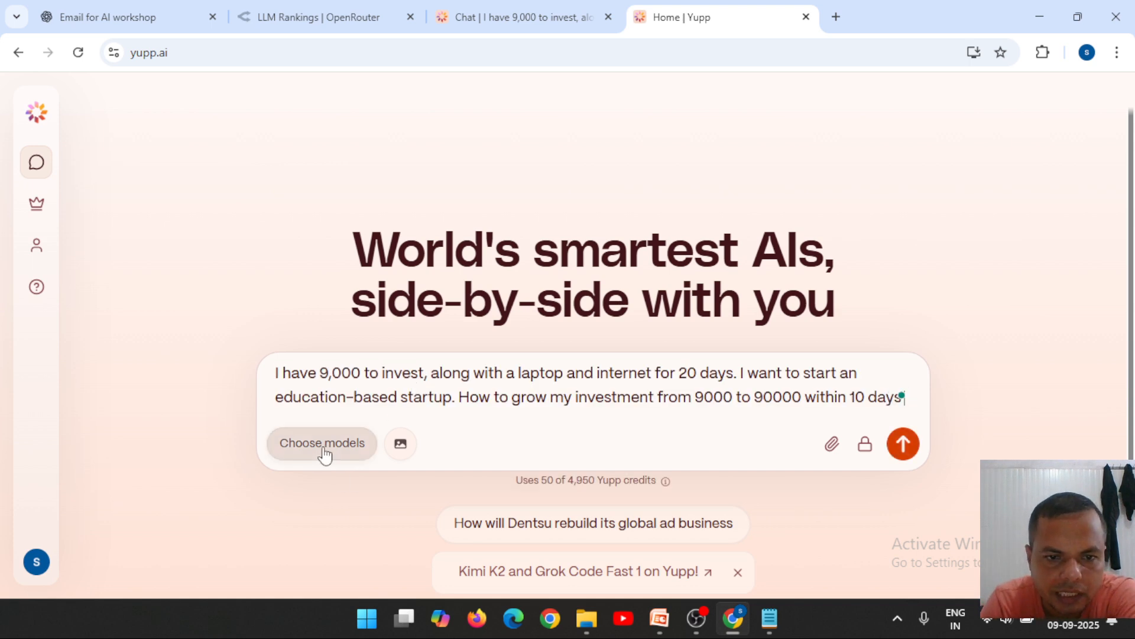
# - Choose the trending pair DeepSeek V3.1 Thinking and Gemini 2.5 Pro Low as the models for the prompt
pyautogui.click(324, 453)
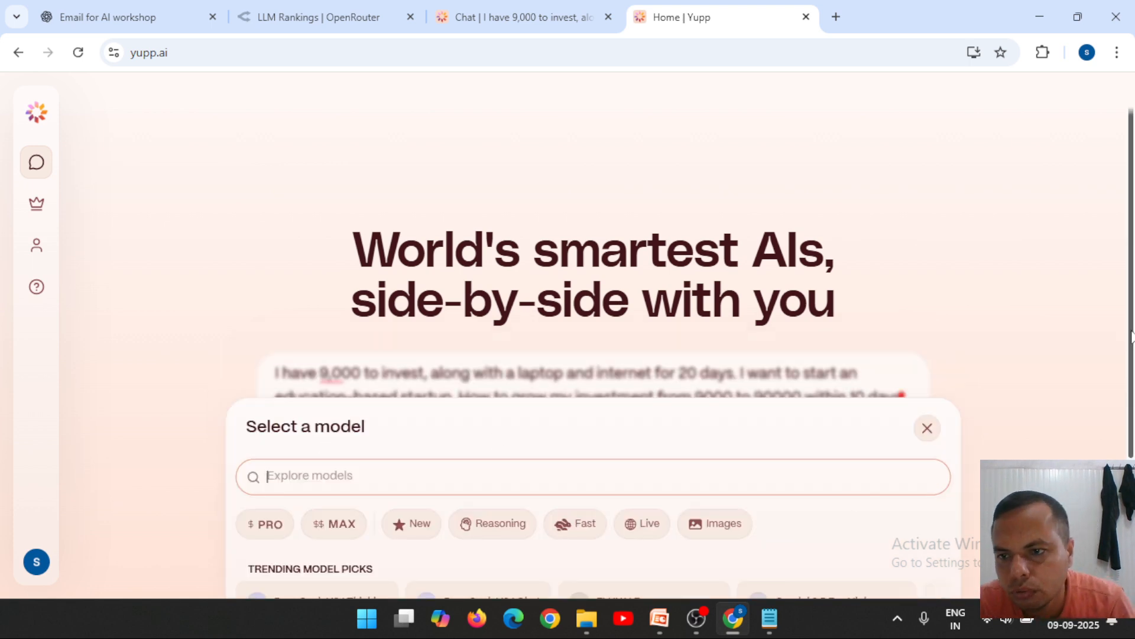
pyautogui.moveTo(1132, 337); pyautogui.dragTo(1132, 453)
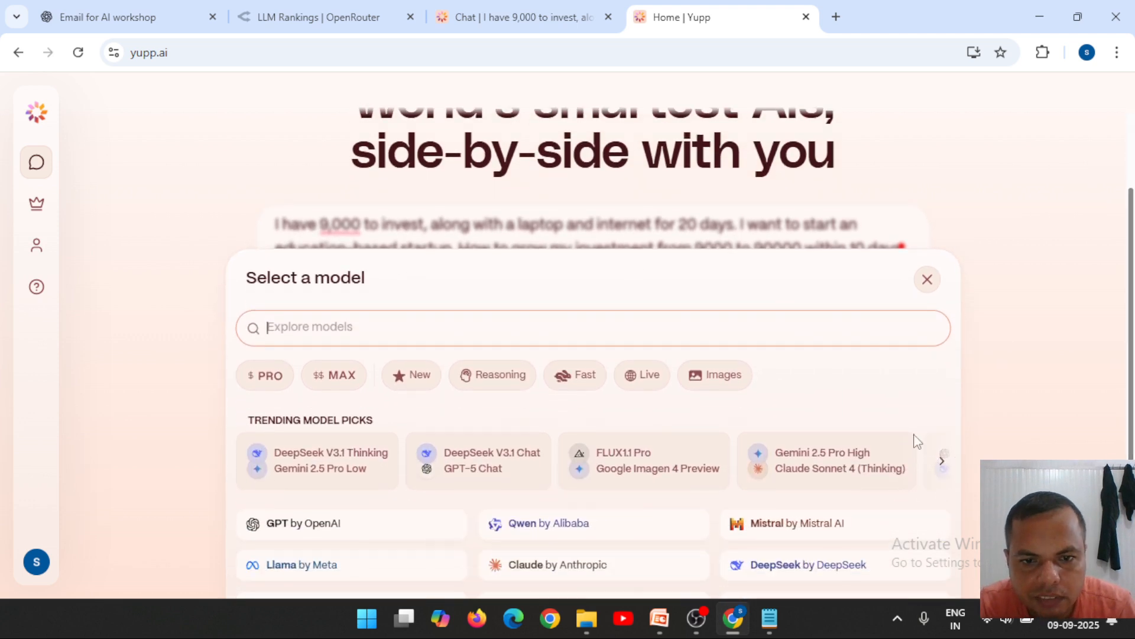
pyautogui.click(325, 472)
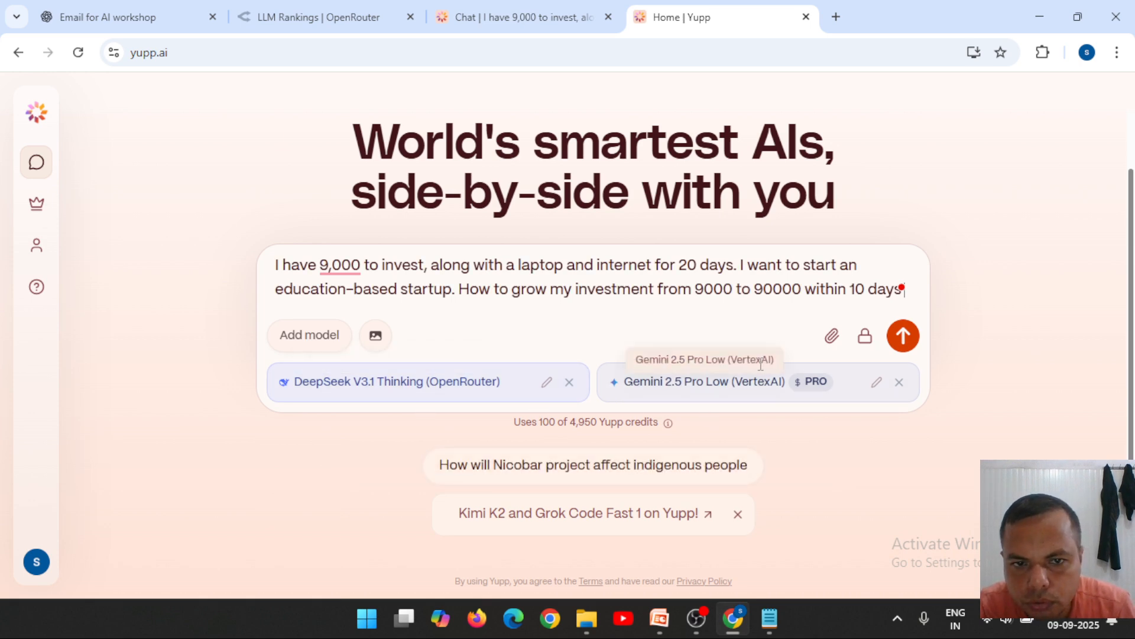
# - Add the trending pair GPT-5 Nano High and DeepSeek V3.1 to the selection and submit the prompt to all four models
pyautogui.click(301, 339)
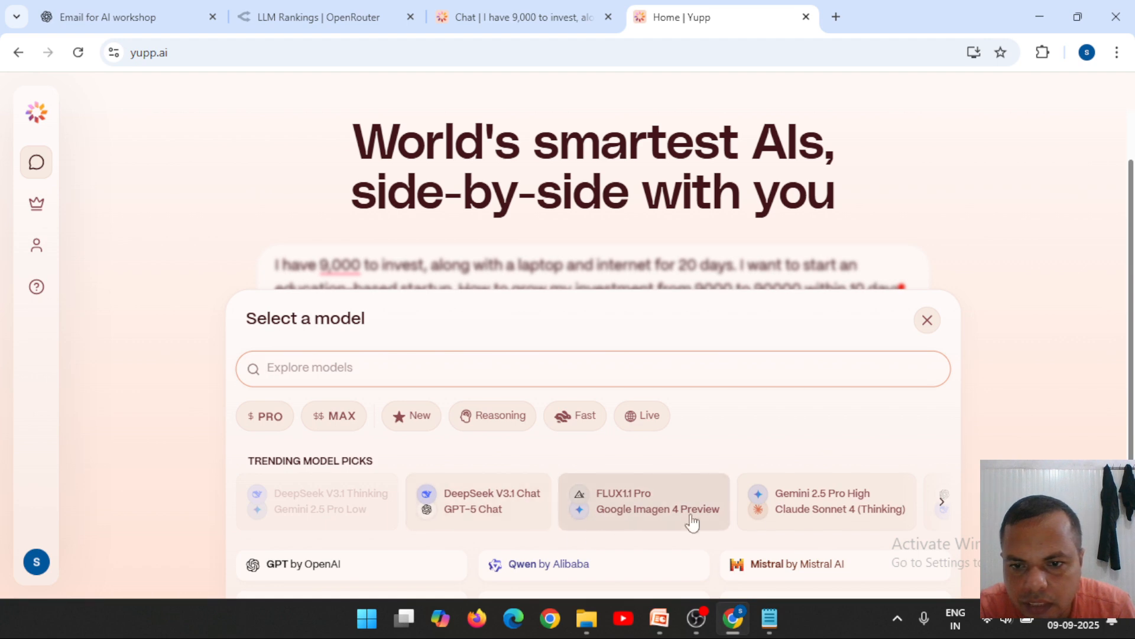
pyautogui.click(942, 507)
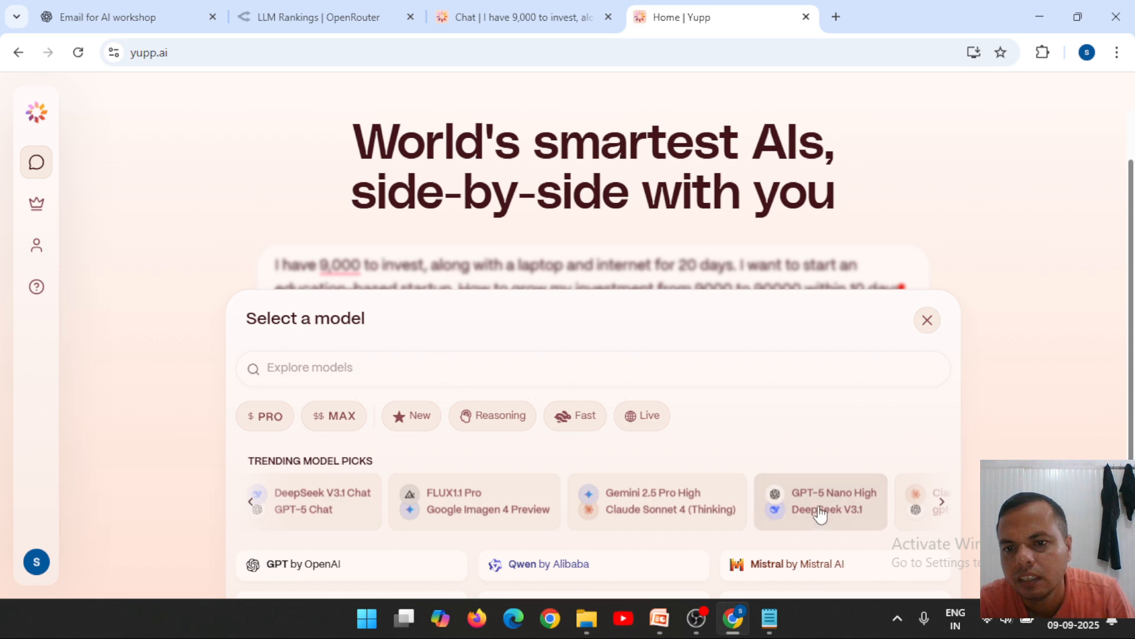
pyautogui.click(818, 511)
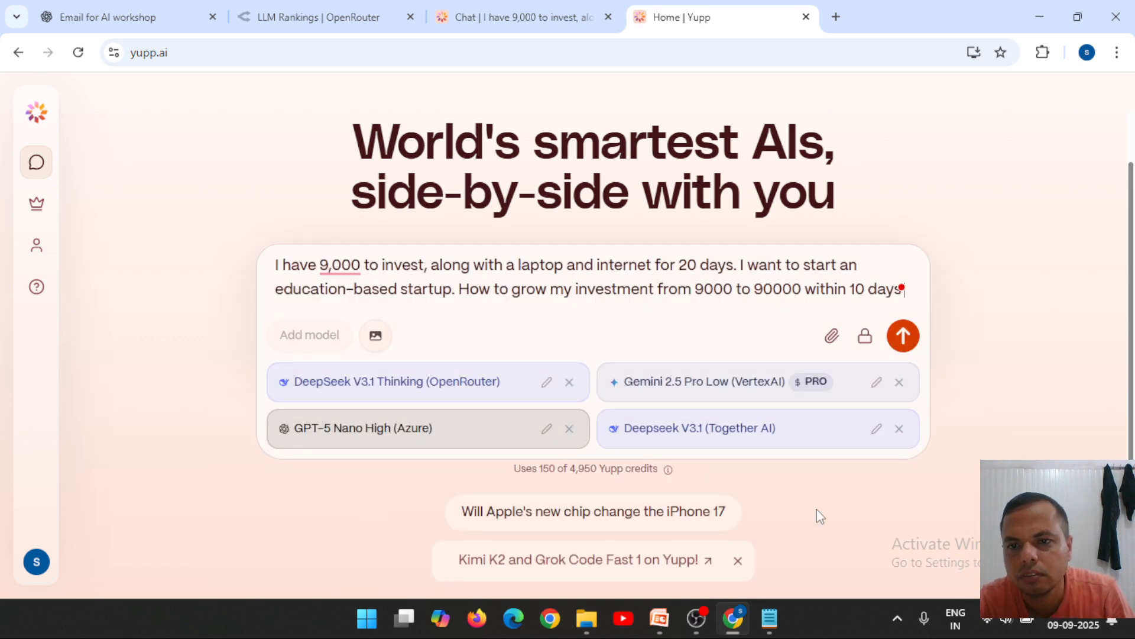
pyautogui.click(904, 335)
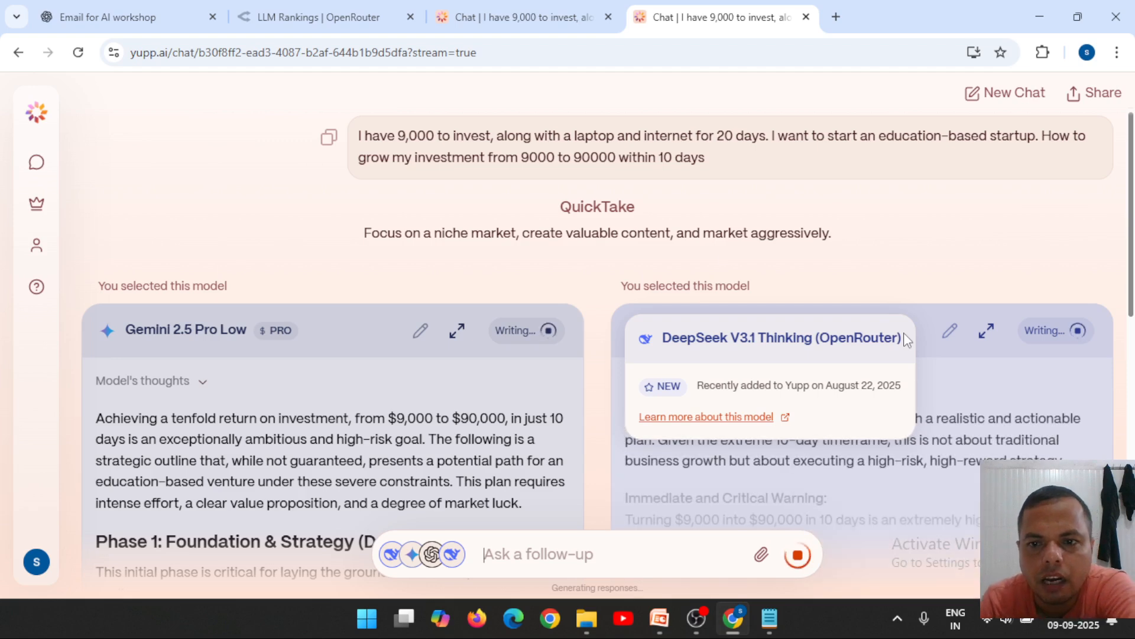
# - Return to the first Yupp chat and read the full Claude Sonnet 4 and Gemini 2.5 Pro answers side by side
pyautogui.click(539, 24)
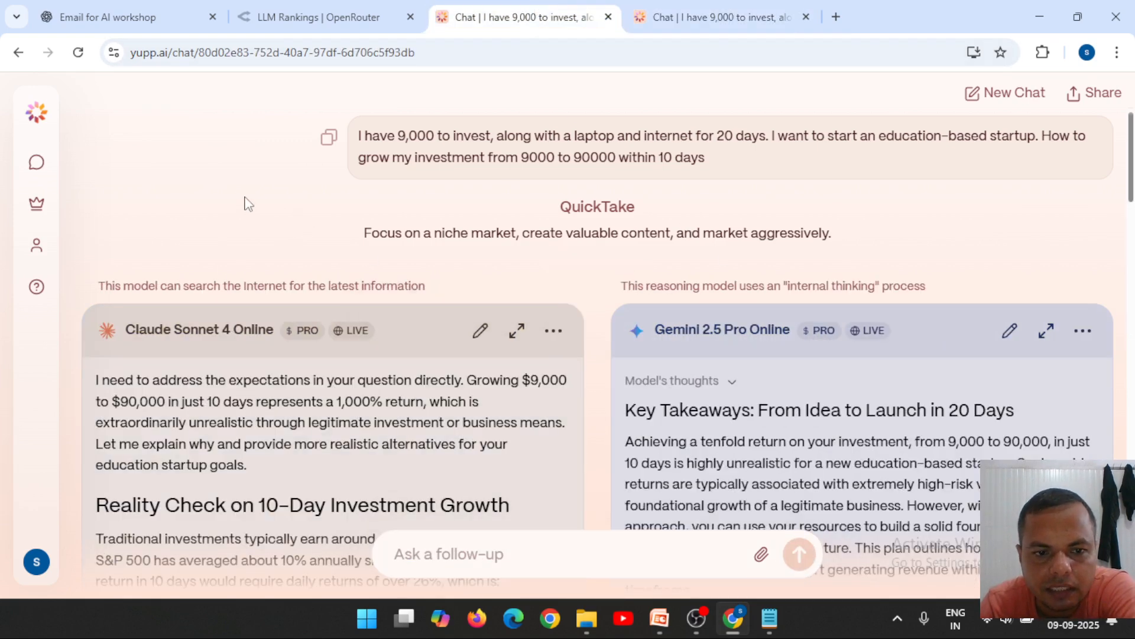
pyautogui.scroll(-4, 248, 203)
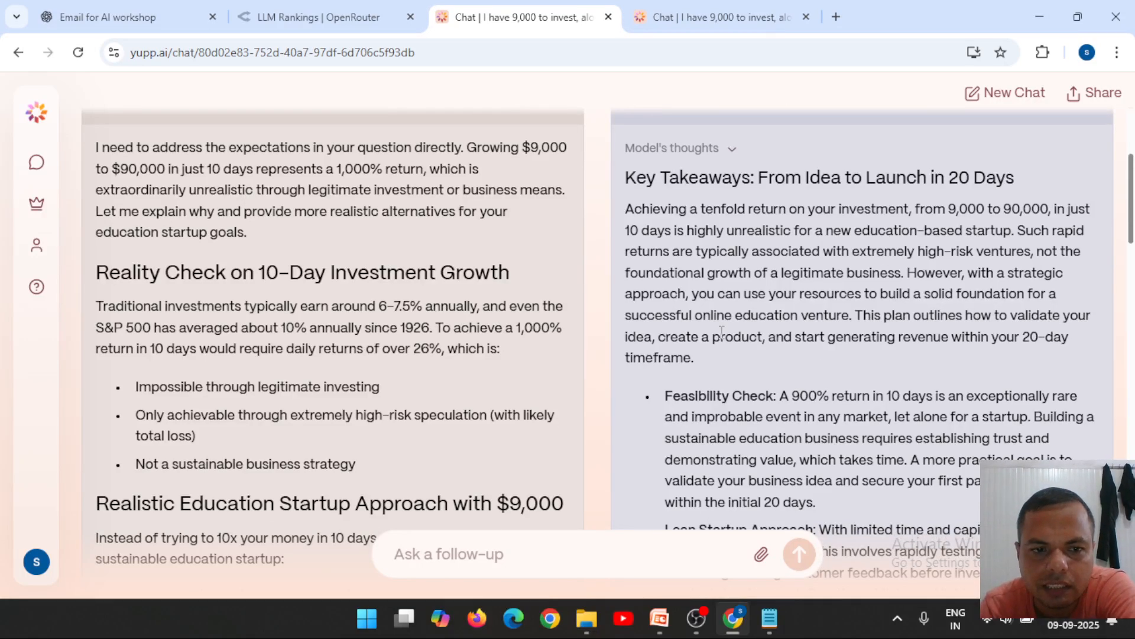
pyautogui.scroll(-3, 721, 331)
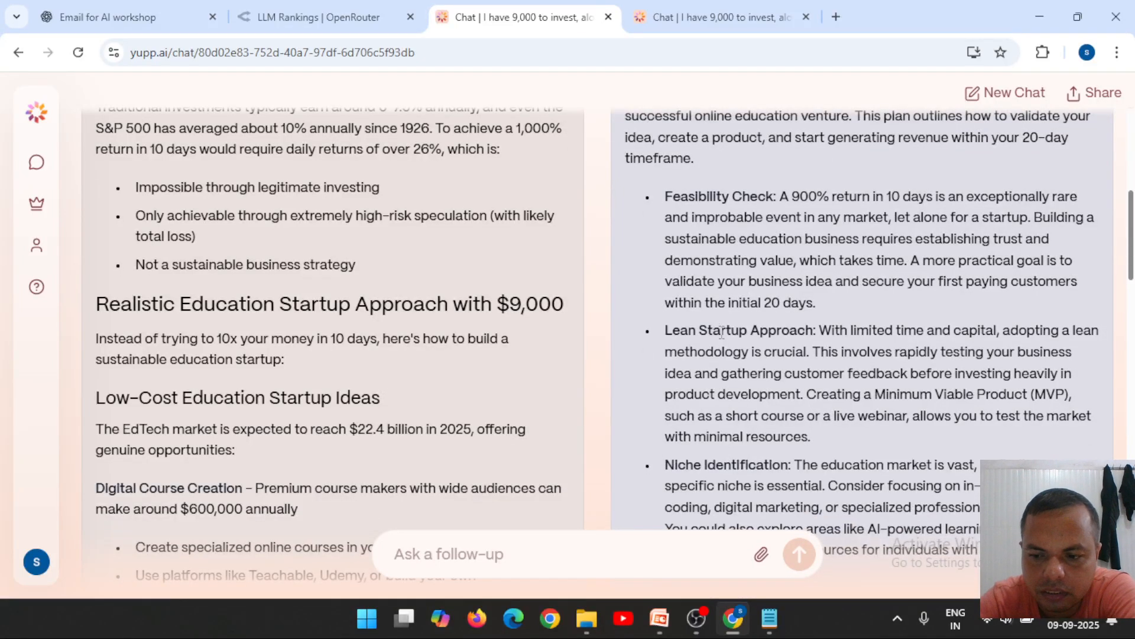
pyautogui.scroll(-3, 721, 331)
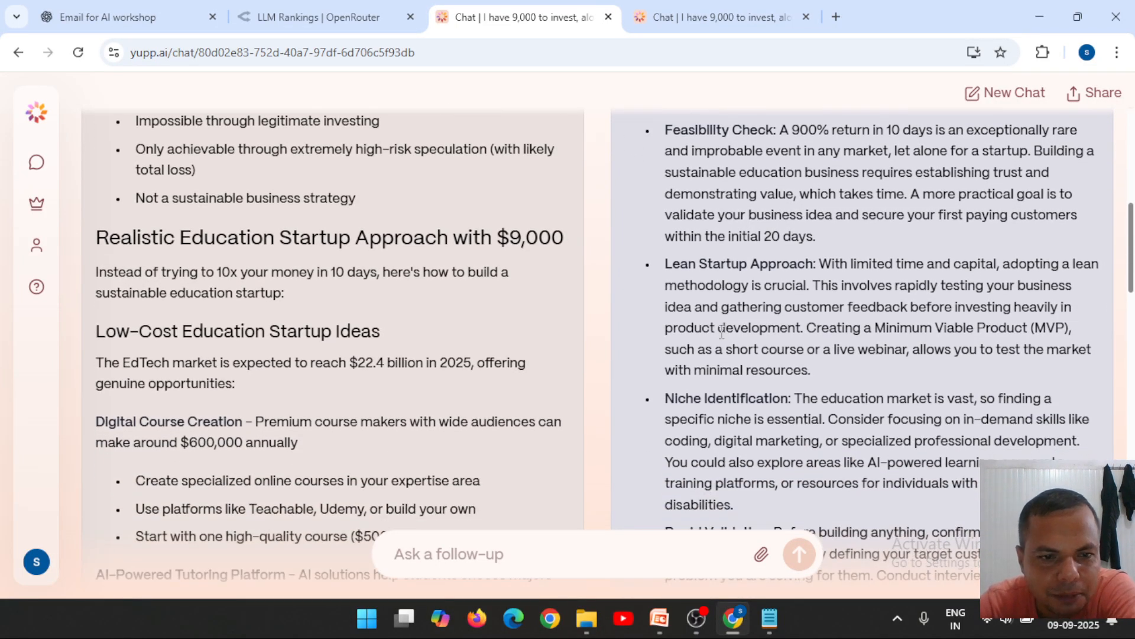
pyautogui.scroll(-3, 721, 332)
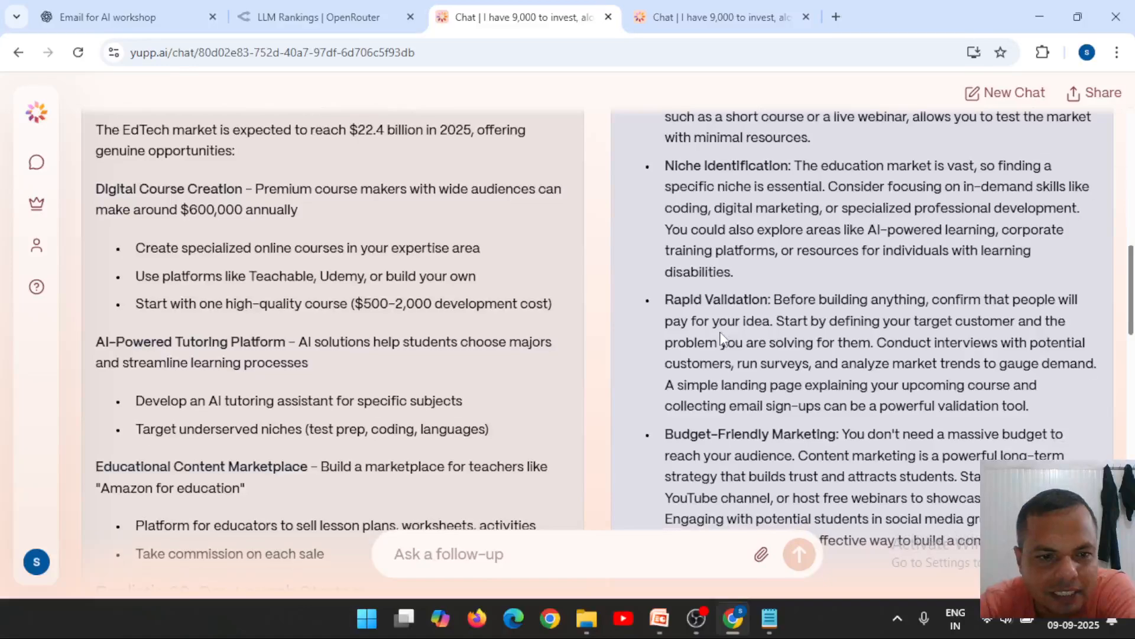
pyautogui.scroll(-5, 721, 336)
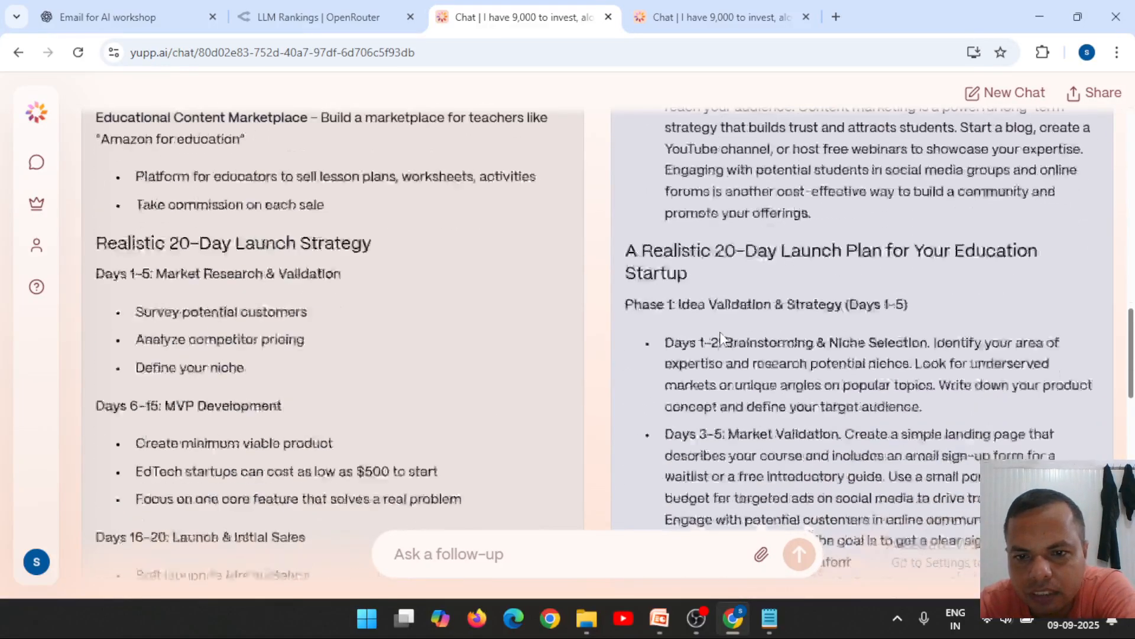
pyautogui.scroll(-2, 720, 336)
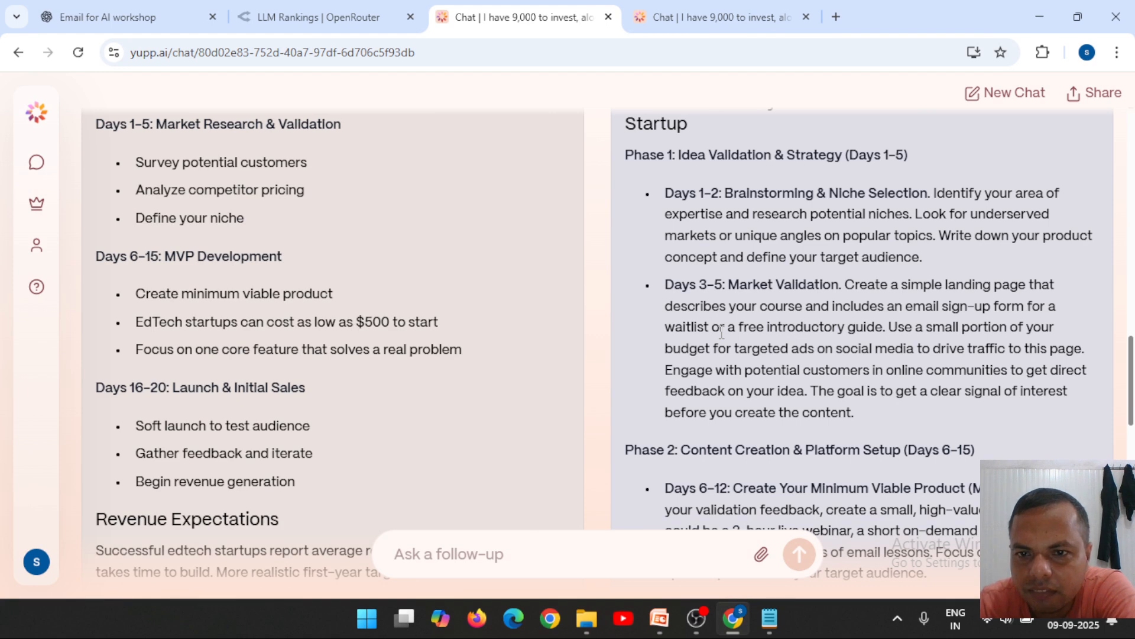
pyautogui.scroll(-1, 722, 332)
pyautogui.scroll(-3, 721, 332)
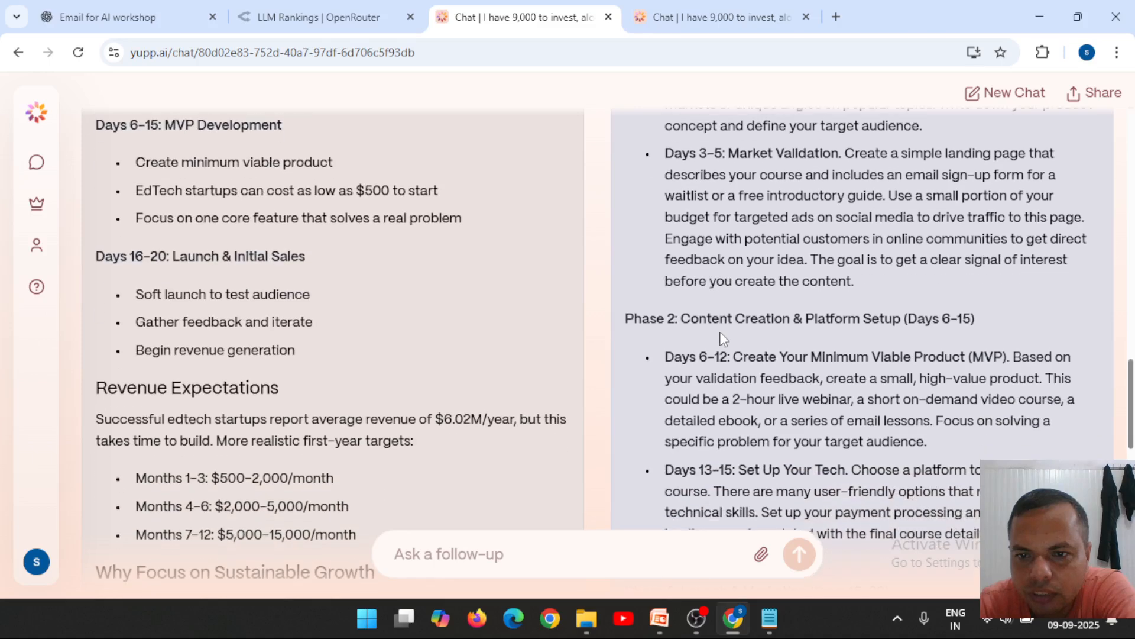
pyautogui.scroll(-4, 722, 338)
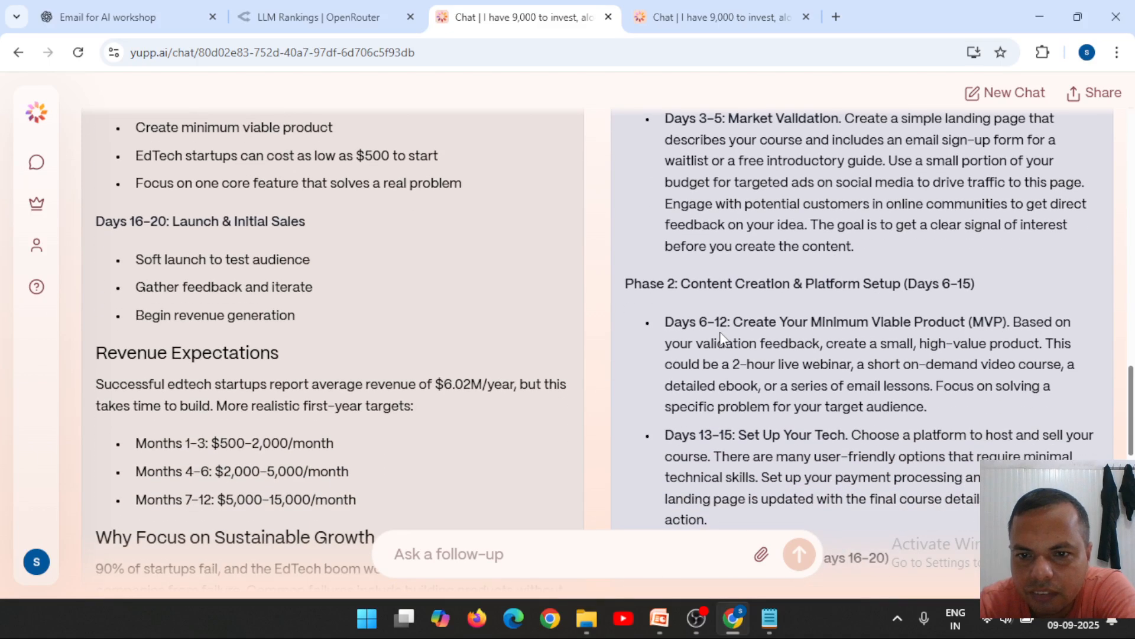
pyautogui.scroll(-3, 723, 338)
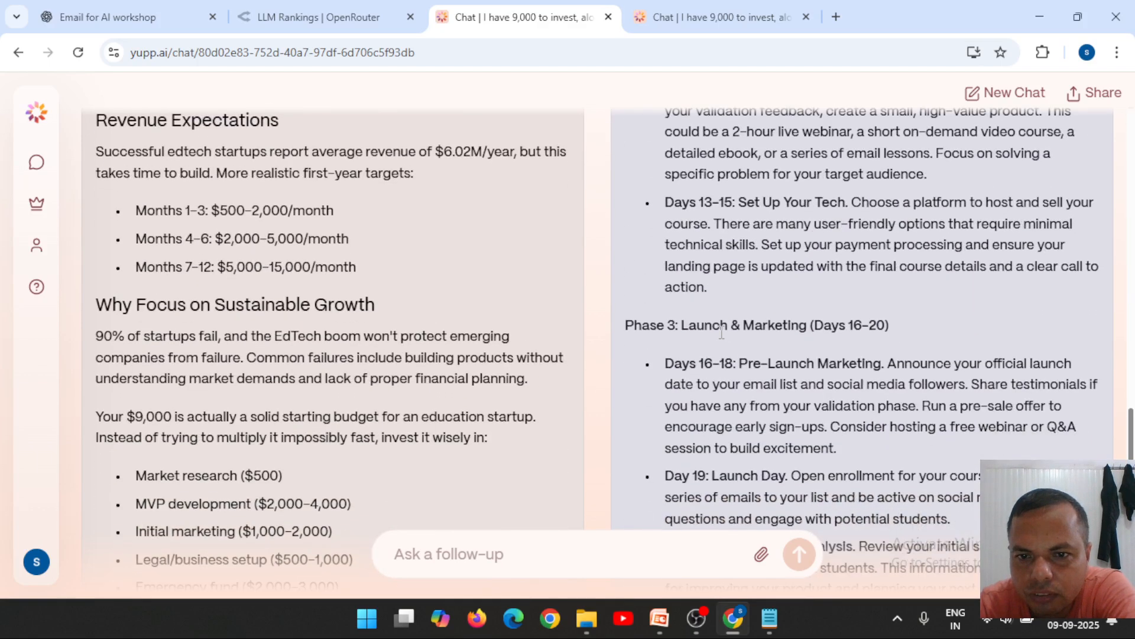
pyautogui.scroll(-2, 721, 338)
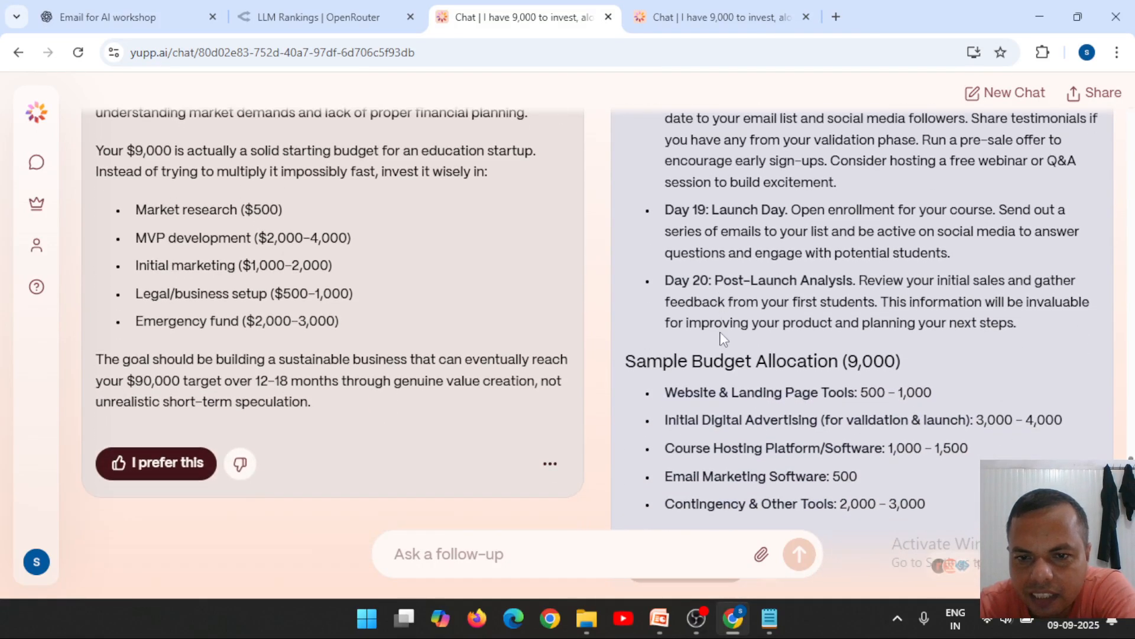
pyautogui.scroll(-3, 723, 338)
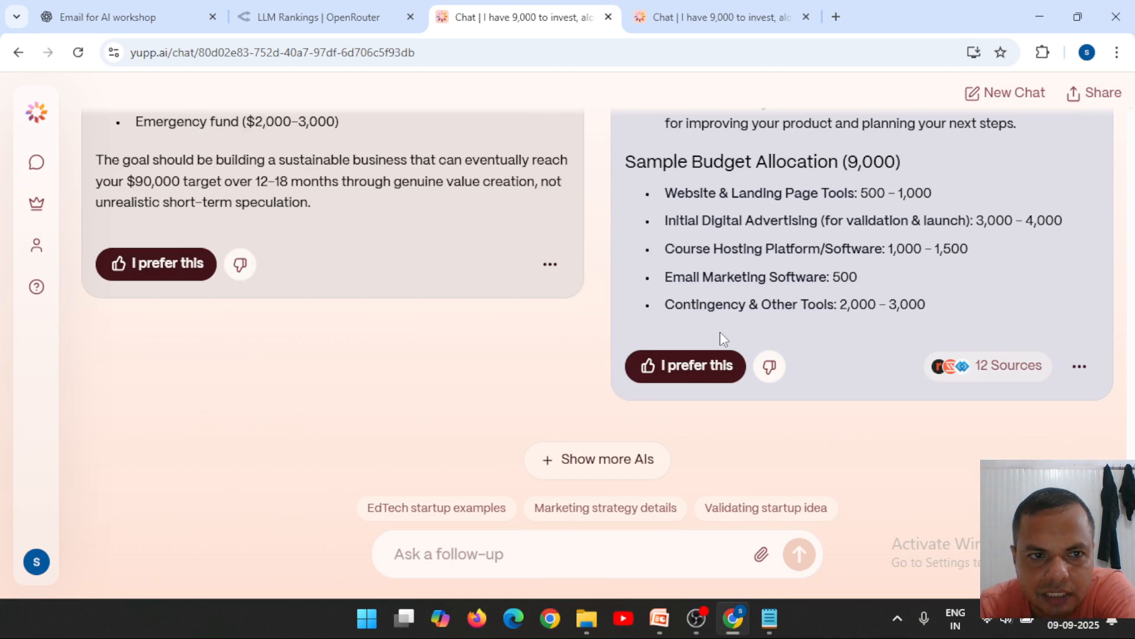
pyautogui.scroll(3, 722, 338)
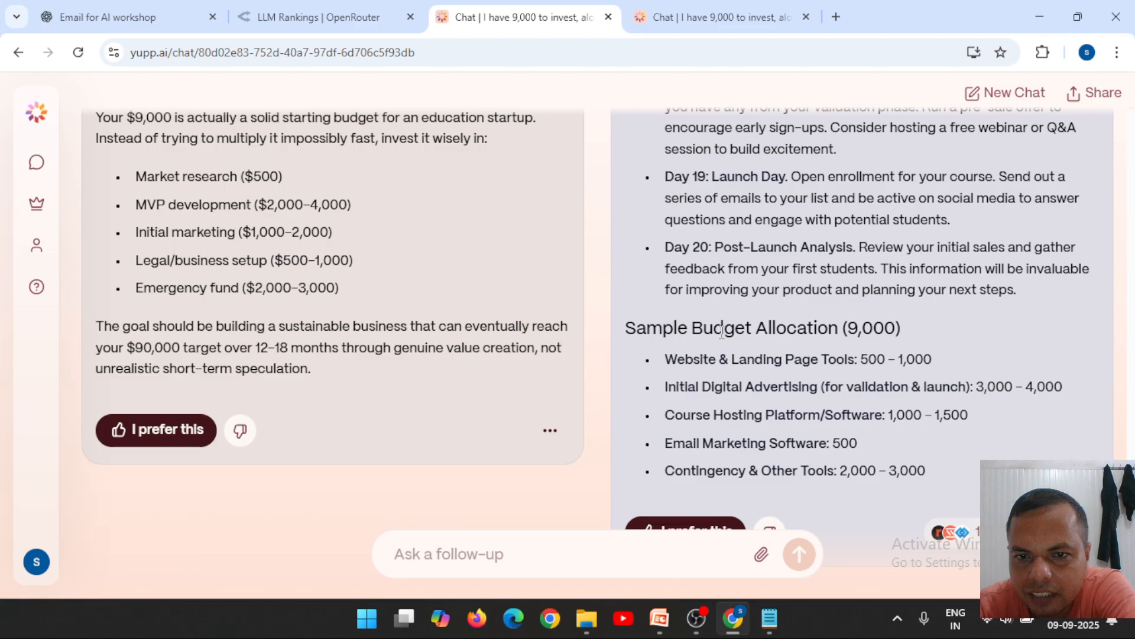
pyautogui.scroll(10, 721, 333)
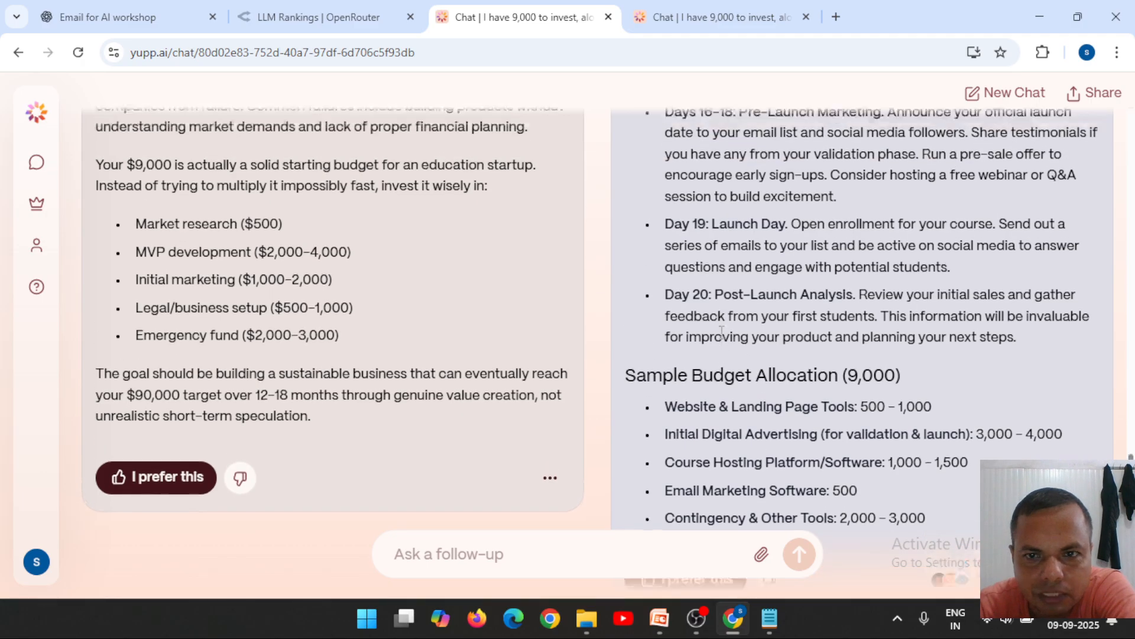
pyautogui.scroll(15, 721, 338)
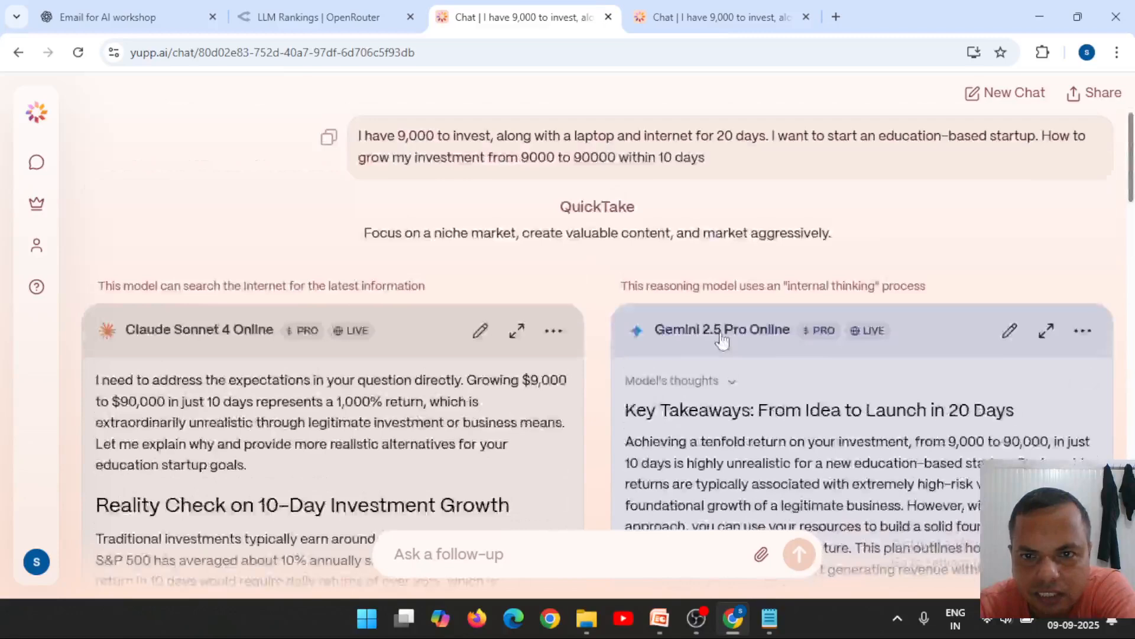
# - Compare the 20-day launch plans in the Claude Sonnet 4 and Gemini 2.5 Pro answers
pyautogui.moveTo(721, 340)
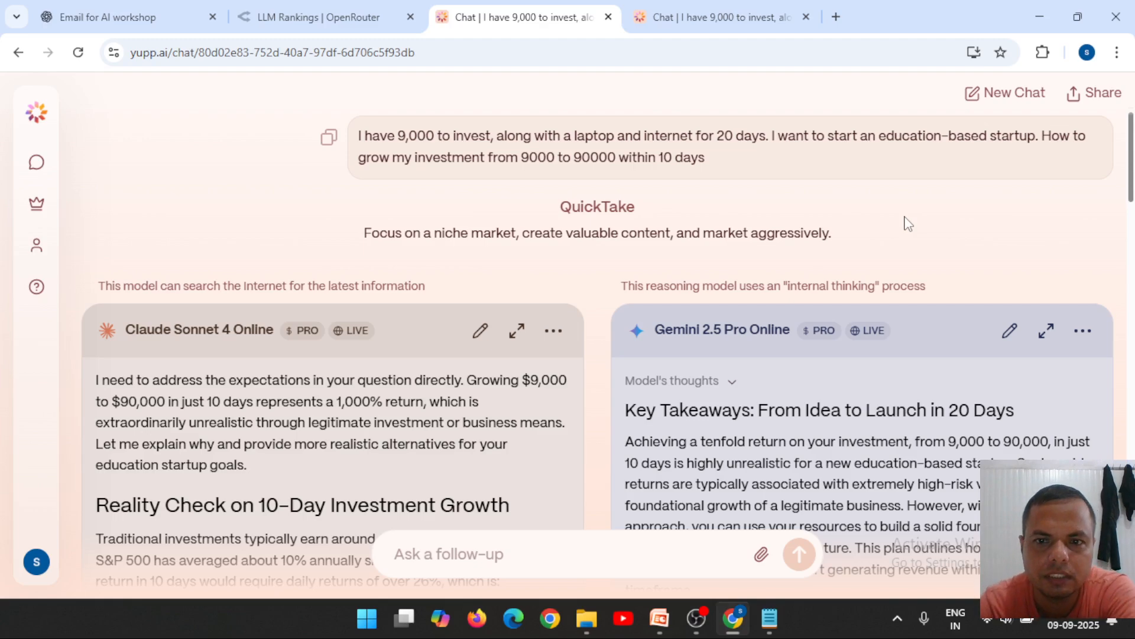
pyautogui.scroll(-9, 909, 223)
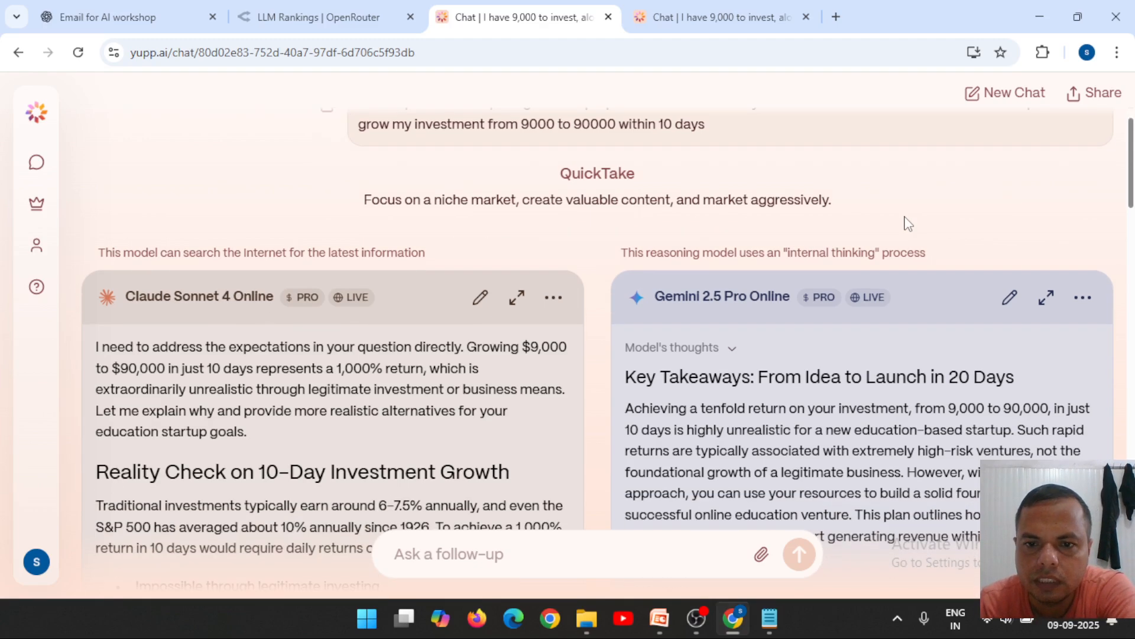
pyautogui.scroll(-1, 907, 219)
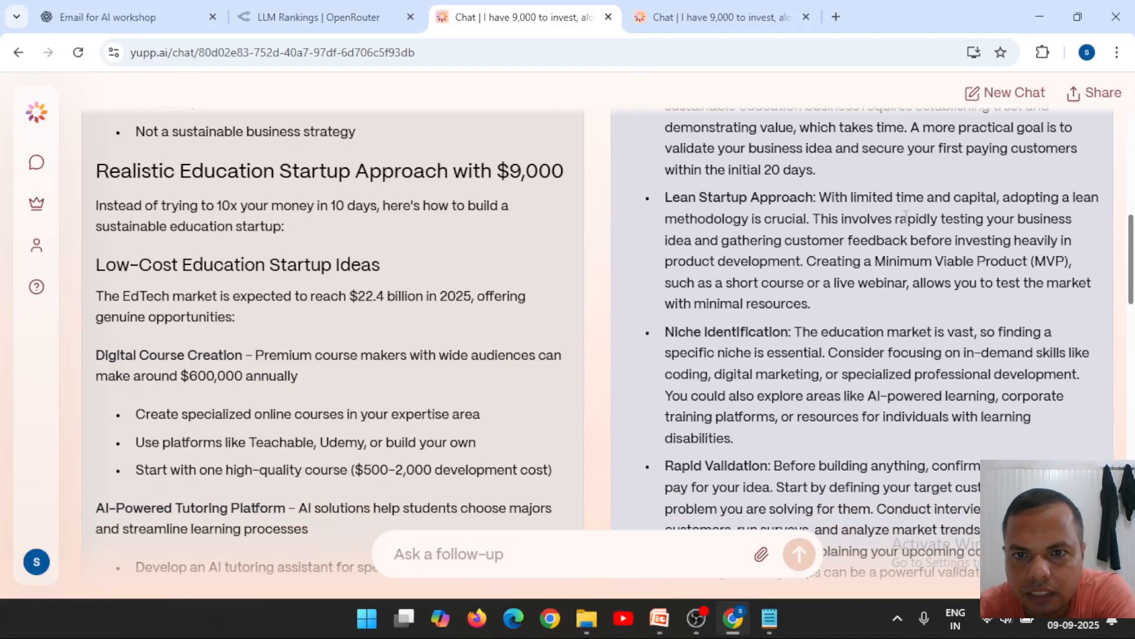
pyautogui.scroll(-18, 905, 219)
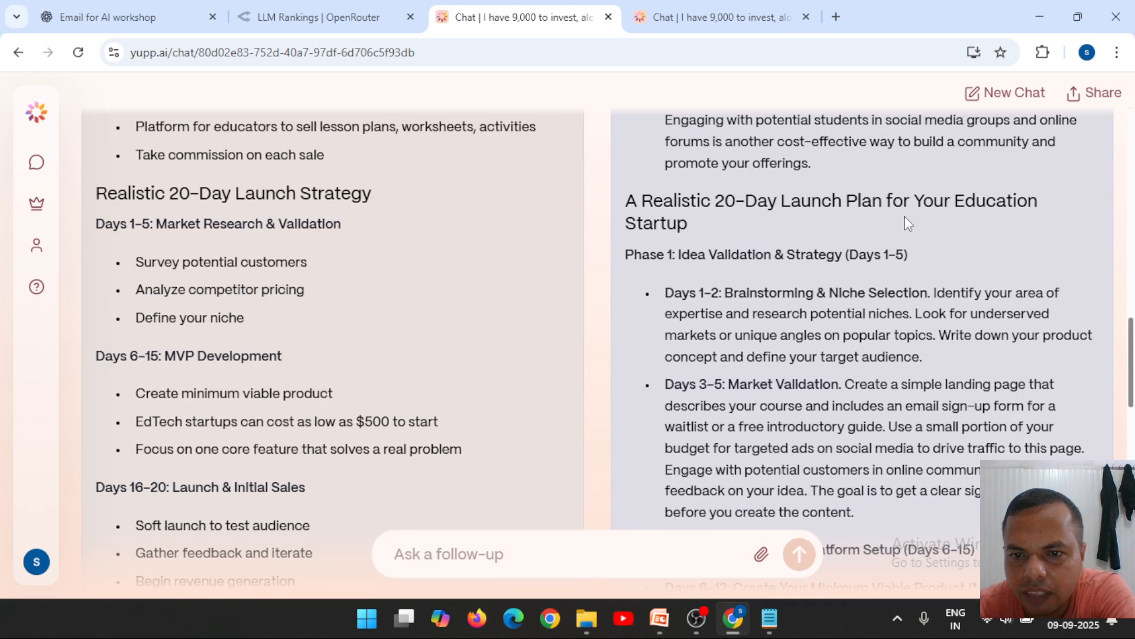
pyautogui.scroll(-1, 908, 224)
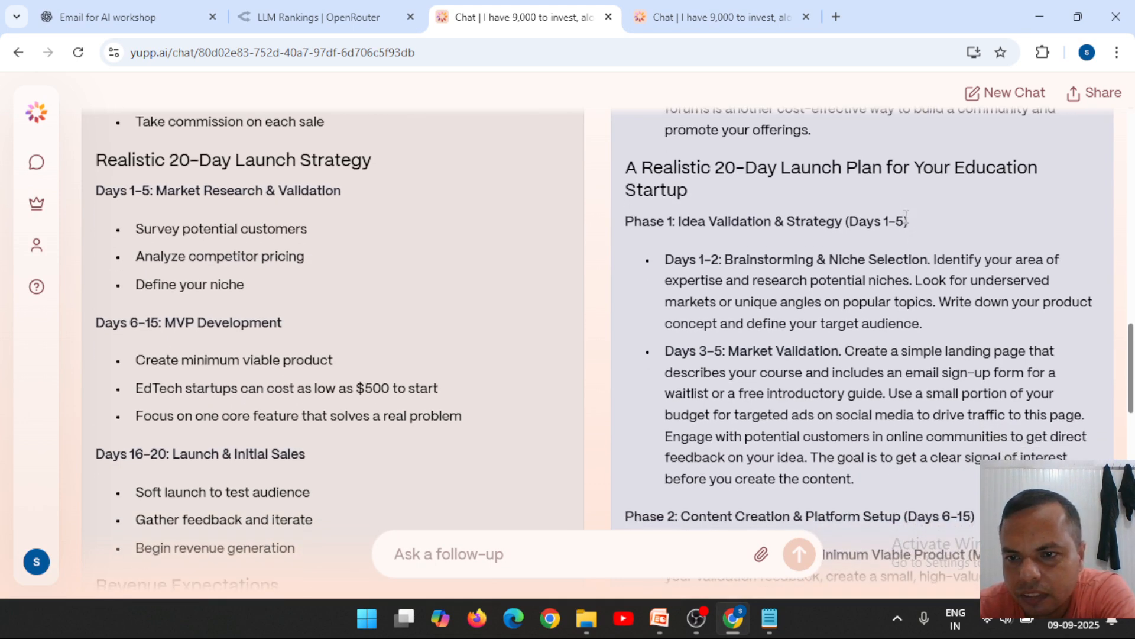
pyautogui.scroll(-1, 905, 220)
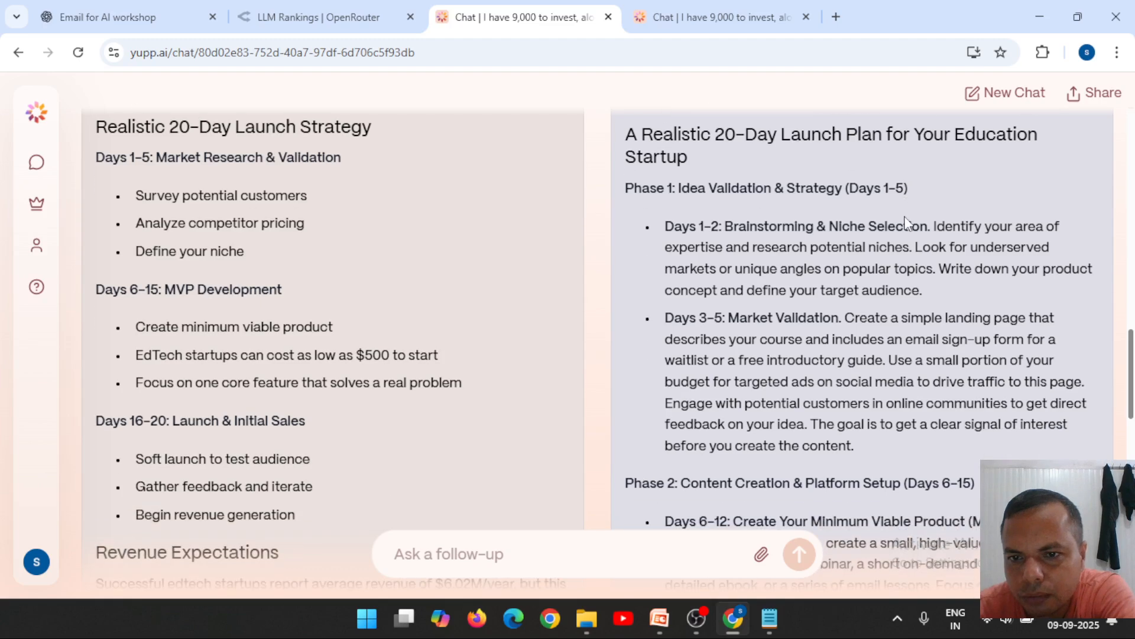
# - Read the remaining launch phases and the closing budget allocations in both answers
pyautogui.scroll(-10, 905, 221)
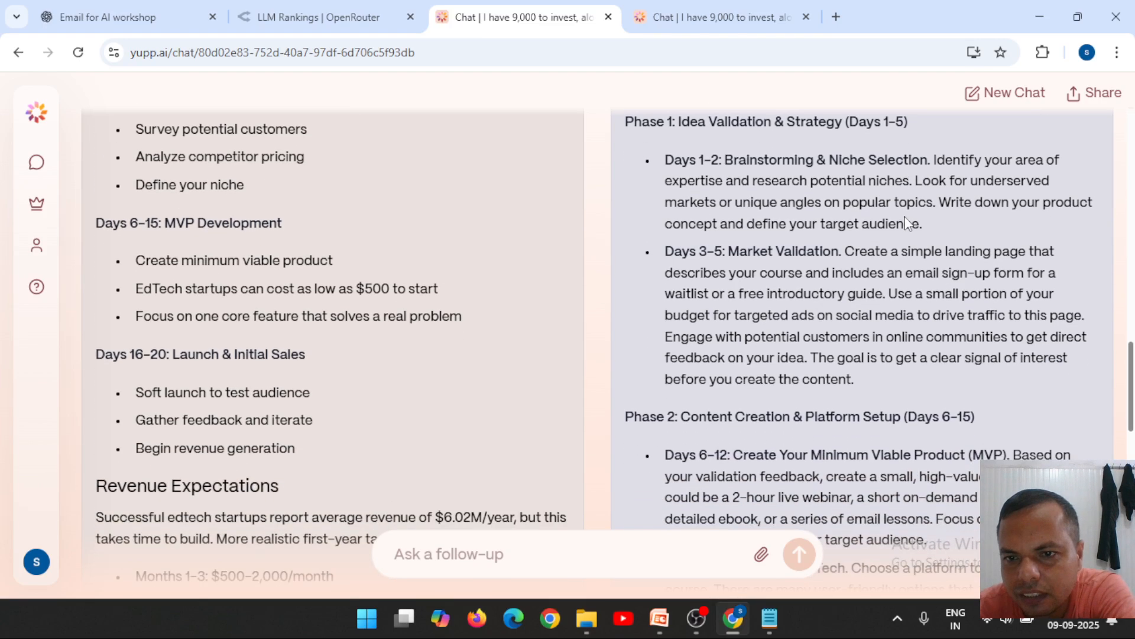
pyautogui.scroll(-11, 906, 218)
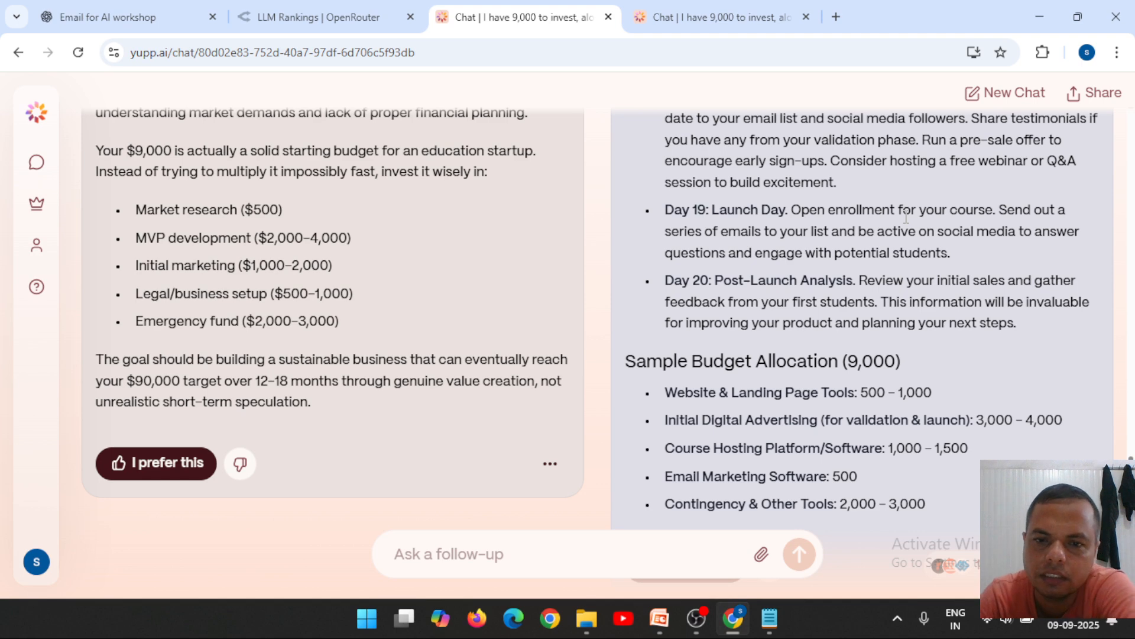
# - Switch to the PowerPoint workshop deck, copy slide 23's prompt asking what happens inside the AI chatbot, and open slide 24
pyautogui.click(660, 618)
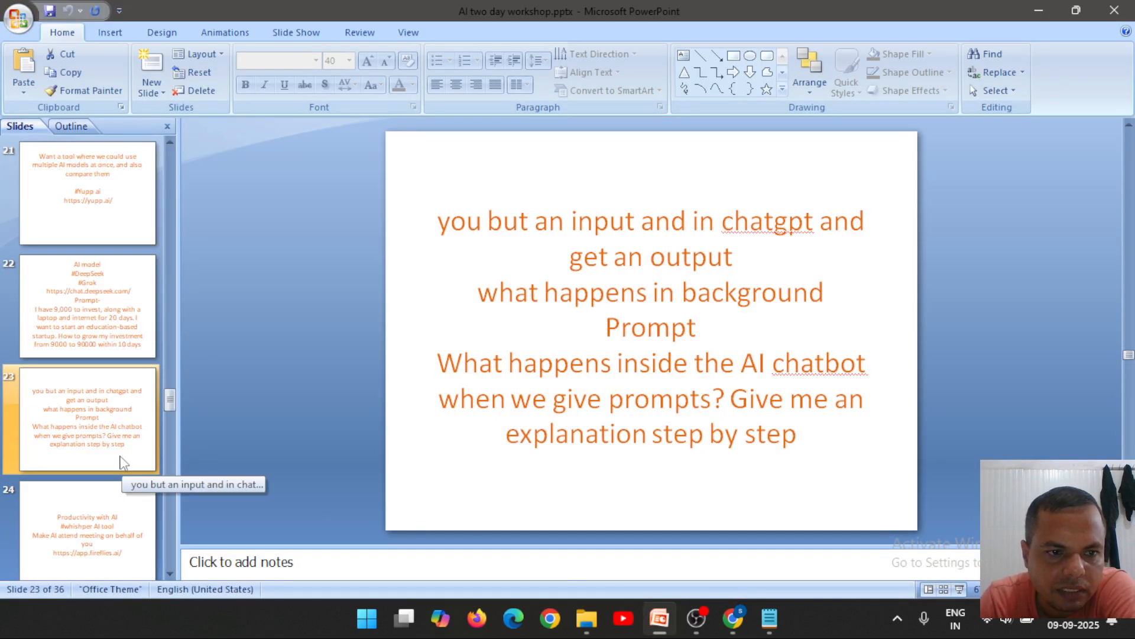
pyautogui.moveTo(100, 426); pyautogui.dragTo(82, 338)
pyautogui.click(80, 313)
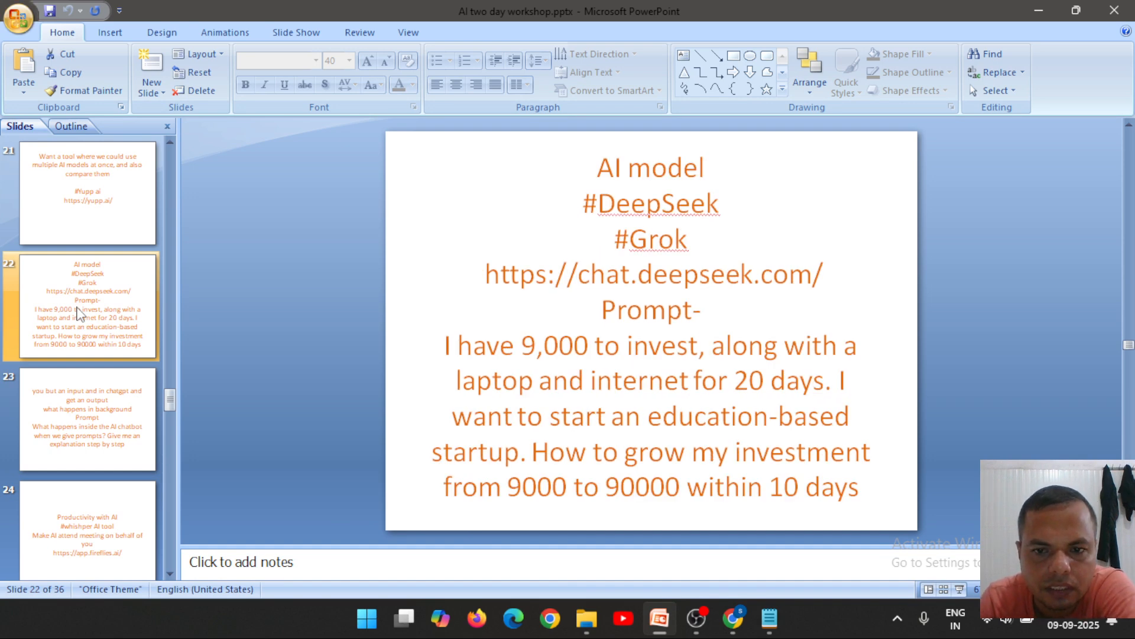
pyautogui.click(85, 417)
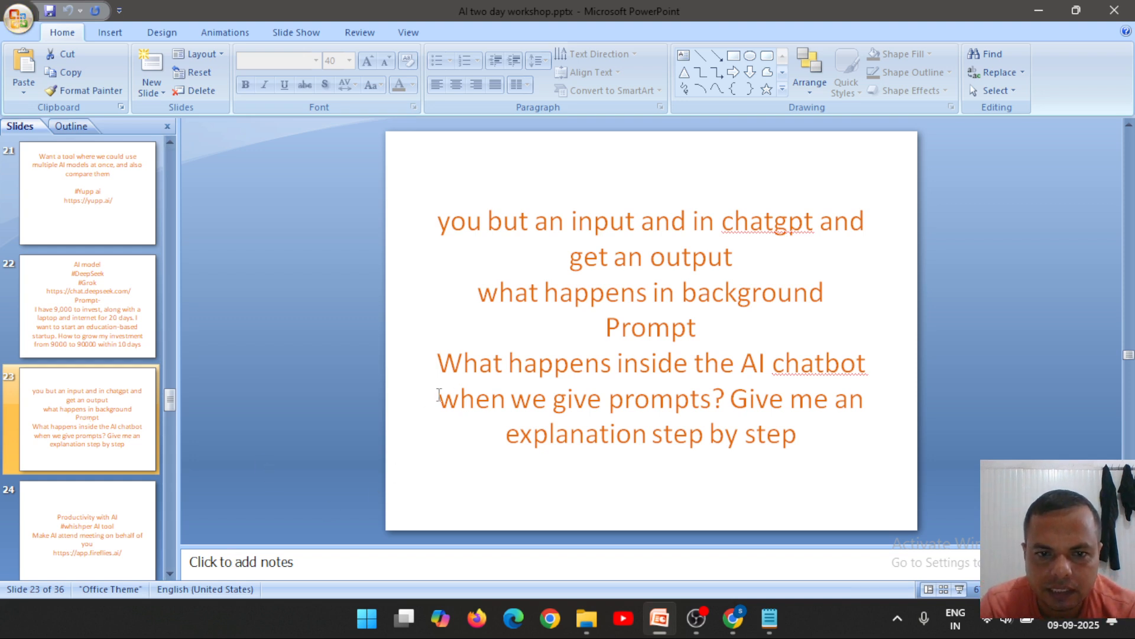
pyautogui.moveTo(443, 367)
pyautogui.mouseDown()
pyautogui.moveTo(707, 433)
pyautogui.moveTo(820, 443)
pyautogui.mouseUp()
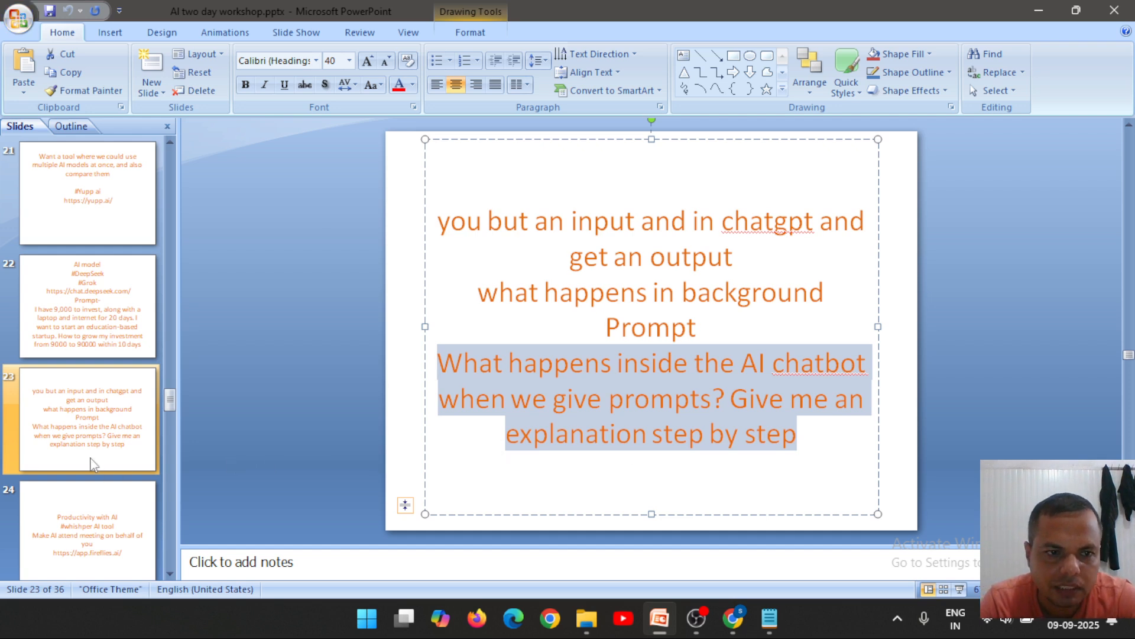
pyautogui.click(89, 438)
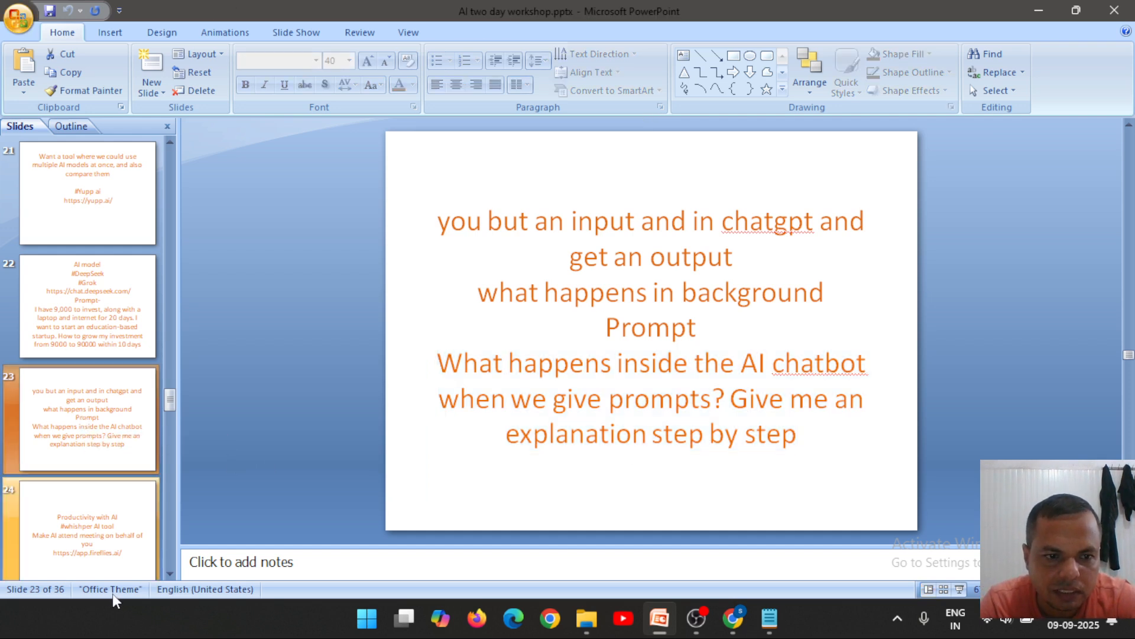
pyautogui.click(110, 550)
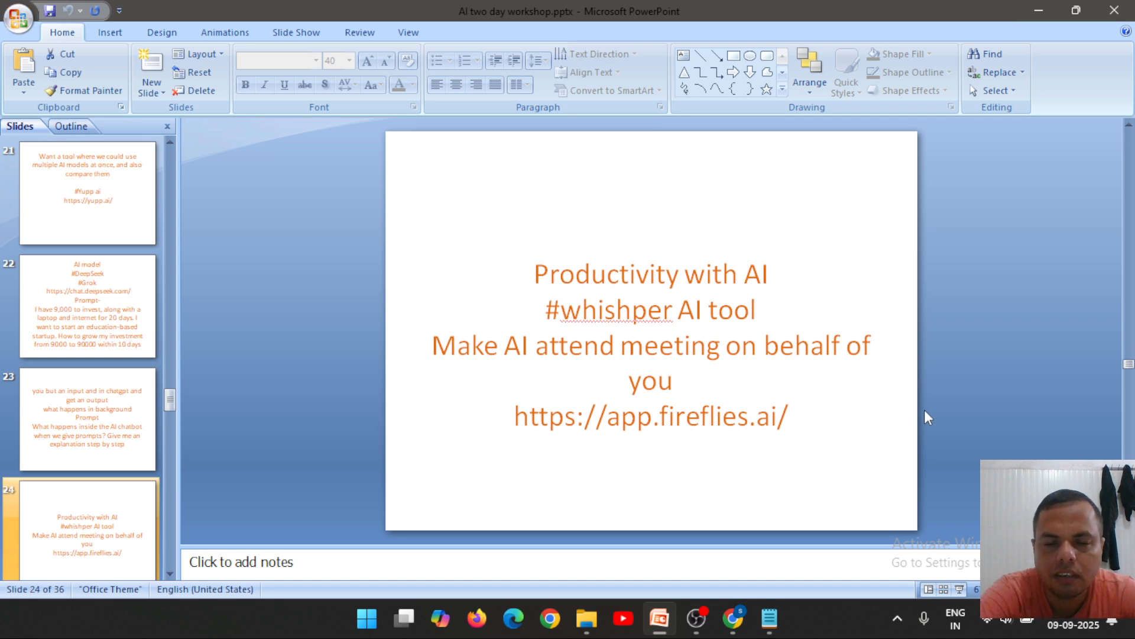
# - Submit the copied prompt about what happens inside the AI chatbot in a new ChatGPT chat, without the pasted image attachment
pyautogui.click(732, 616)
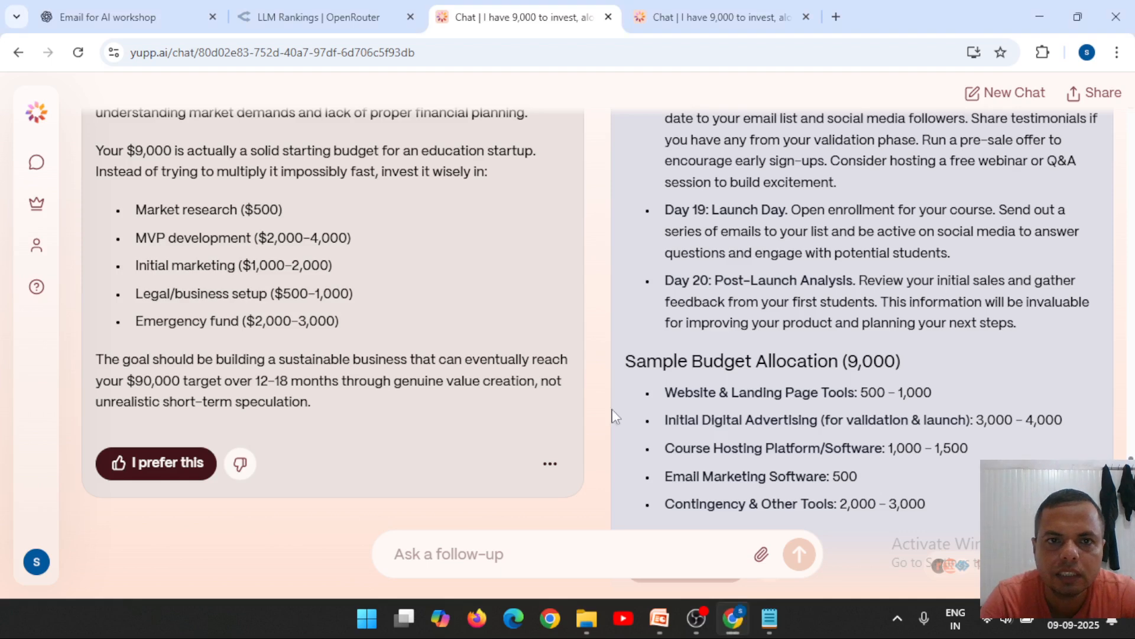
pyautogui.click(92, 8)
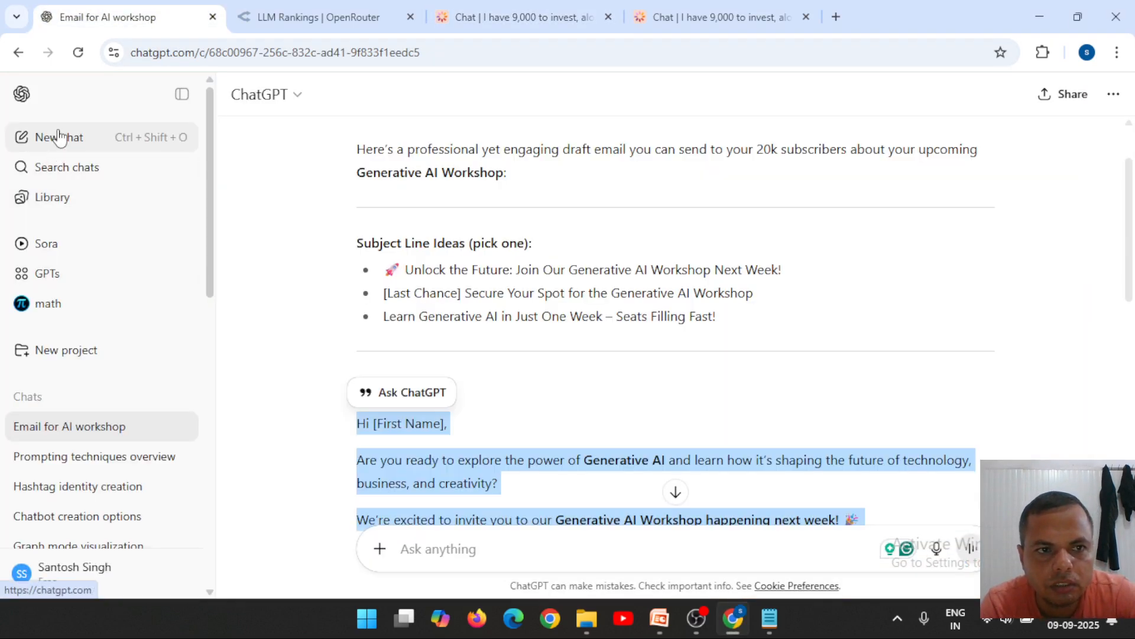
pyautogui.click(58, 136)
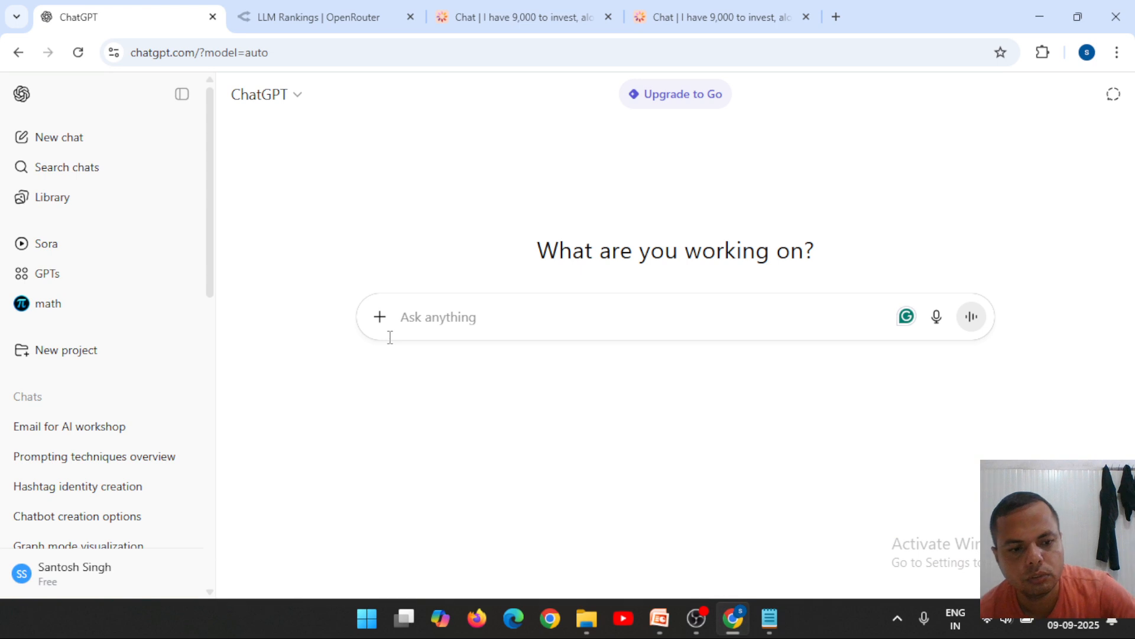
pyautogui.hotkey('ctrl', 'v')
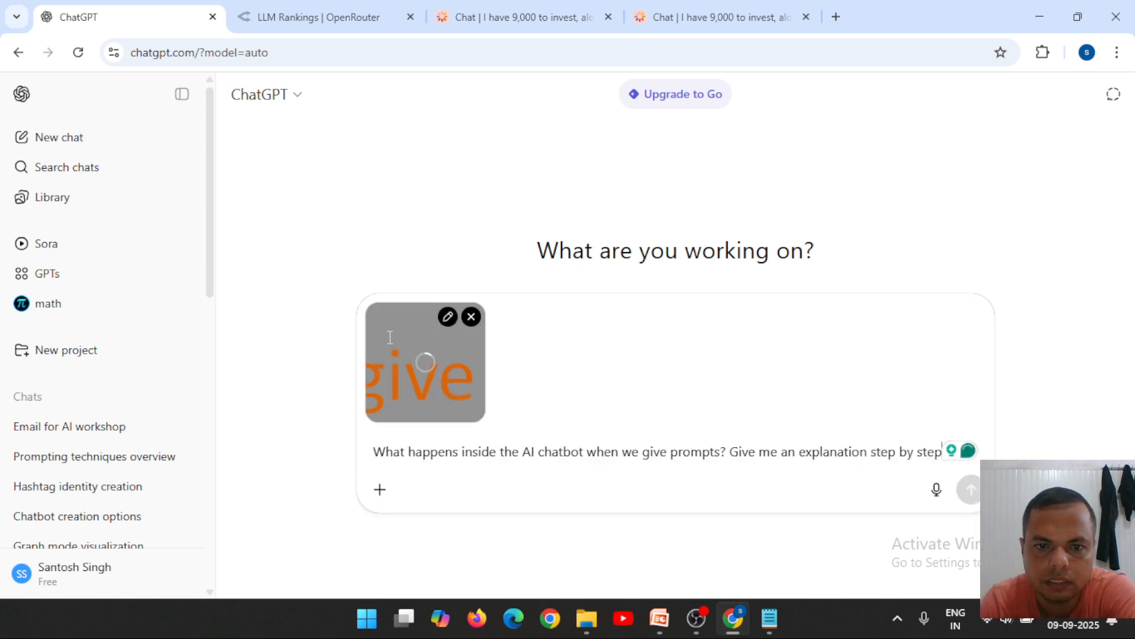
pyautogui.click(471, 316)
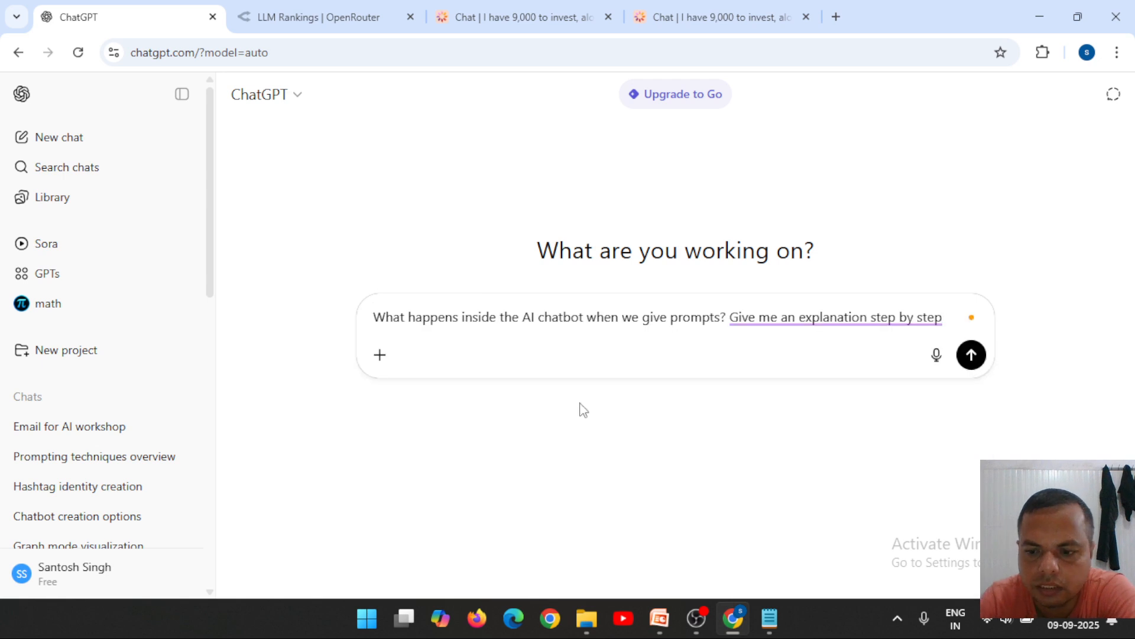
pyautogui.press('Return')
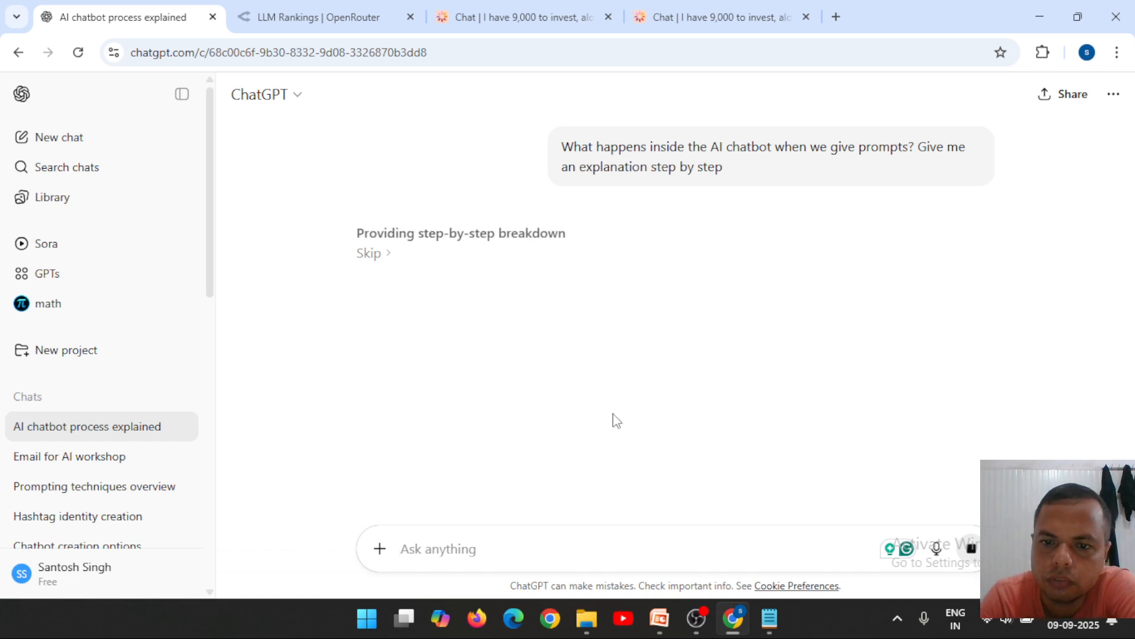
pyautogui.click(665, 615)
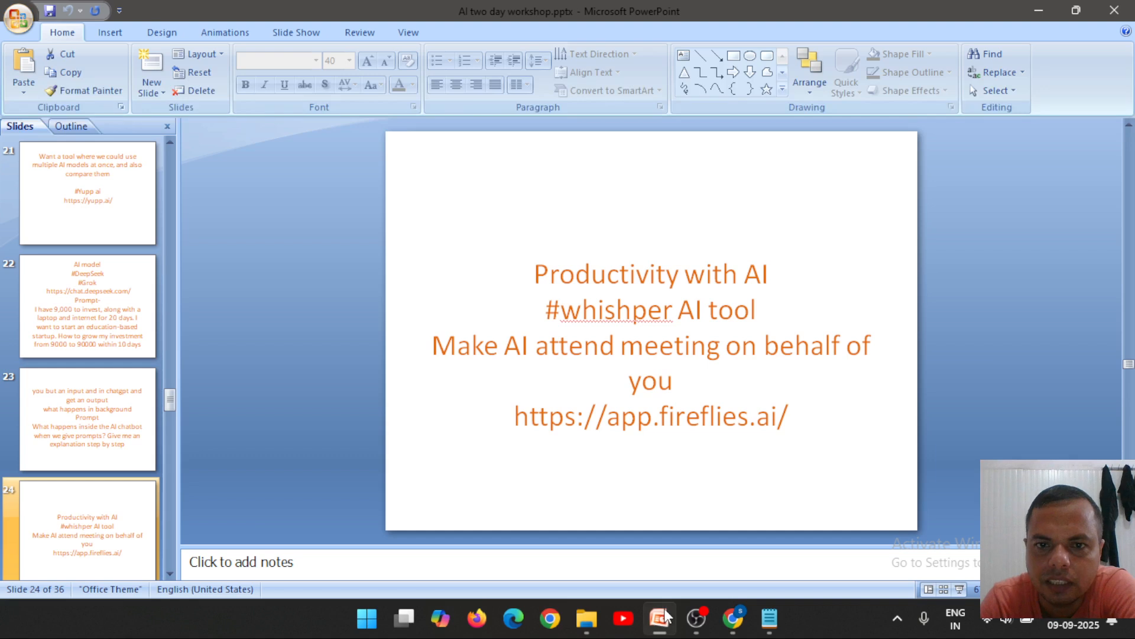
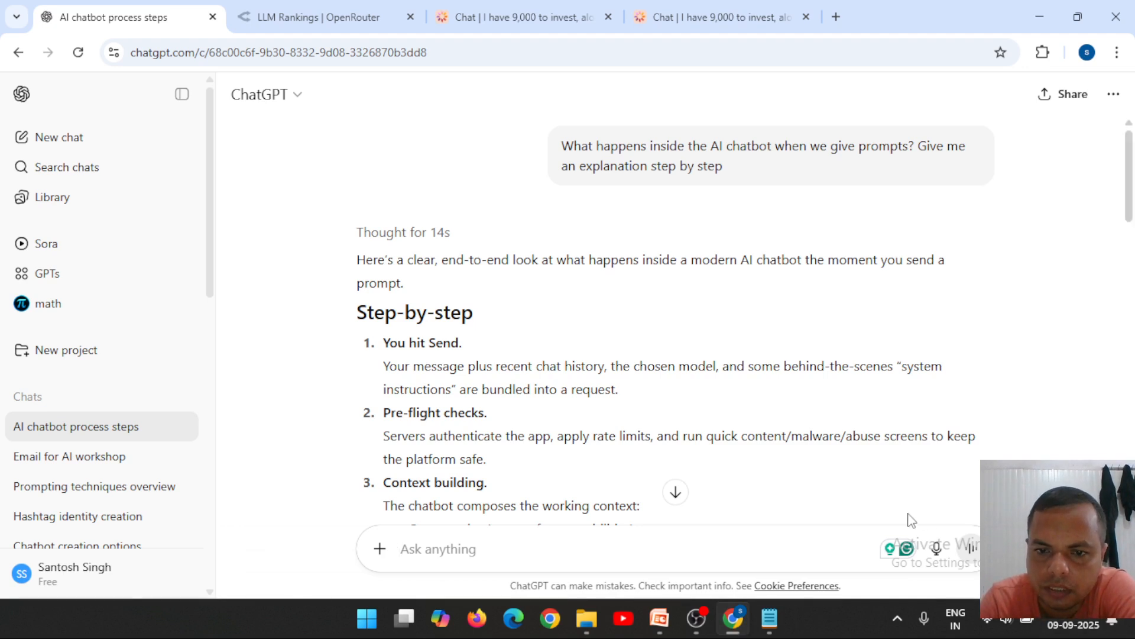
# - Read the early stages of ChatGPT's step-by-step answer, from context building and tokenization to embedding lookup
pyautogui.click(677, 500)
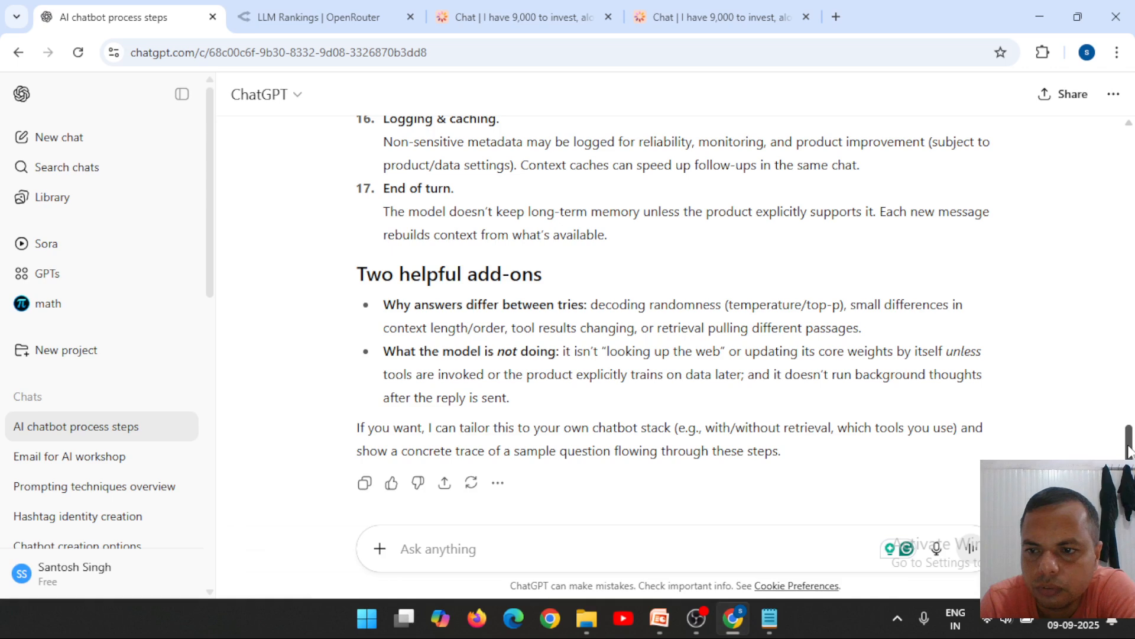
pyautogui.moveTo(1130, 449); pyautogui.dragTo(1117, 228)
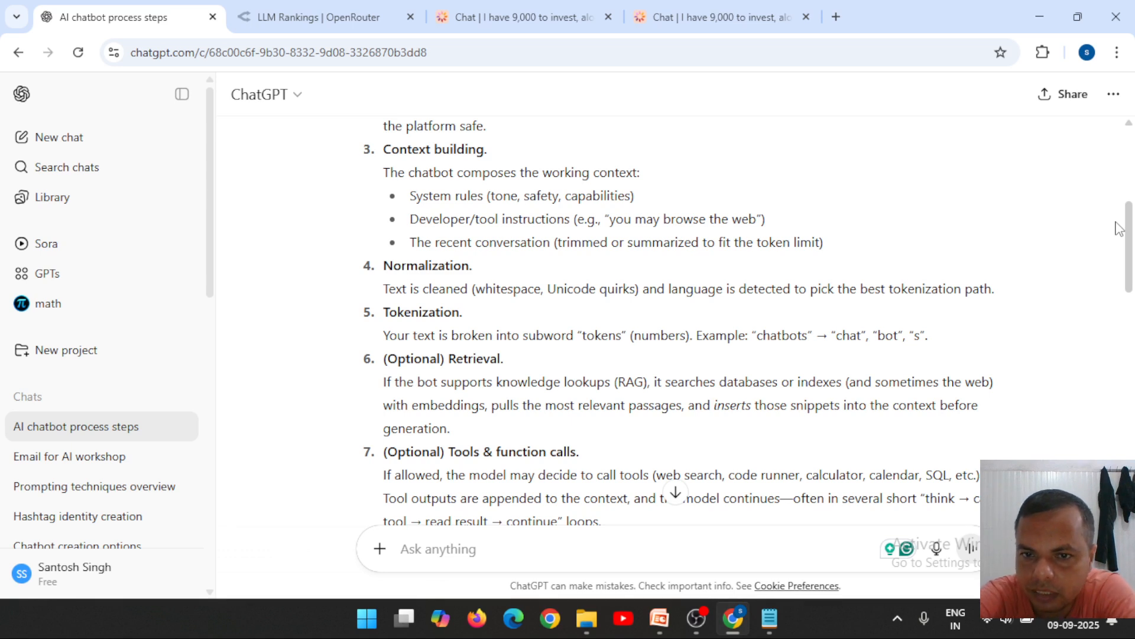
pyautogui.doubleClick(910, 294)
pyautogui.click(798, 354)
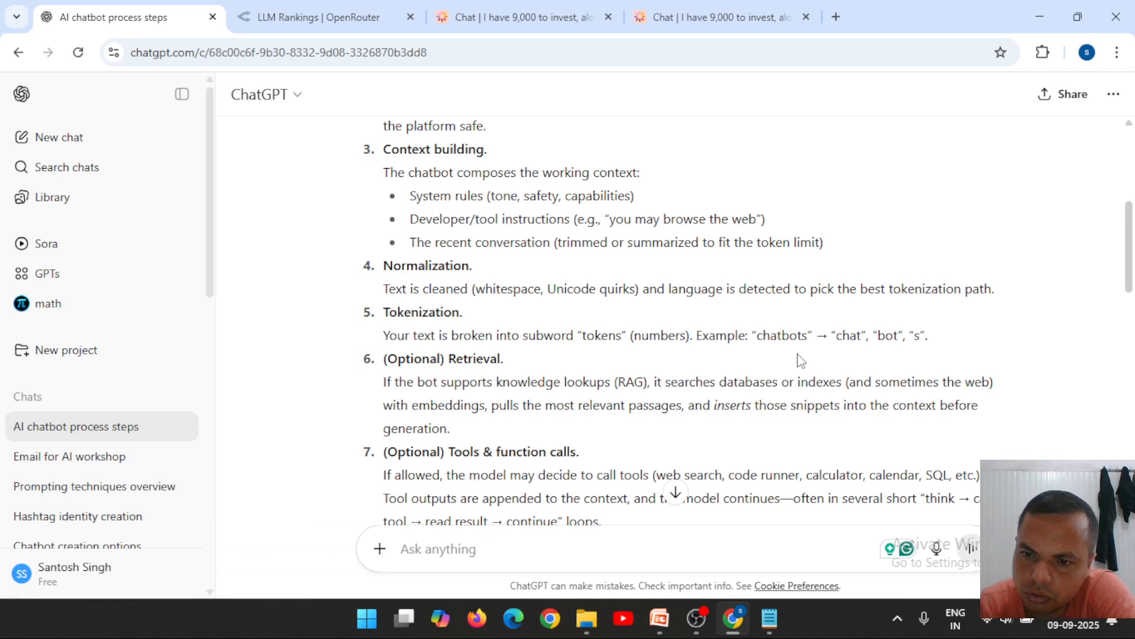
pyautogui.scroll(-3, 800, 359)
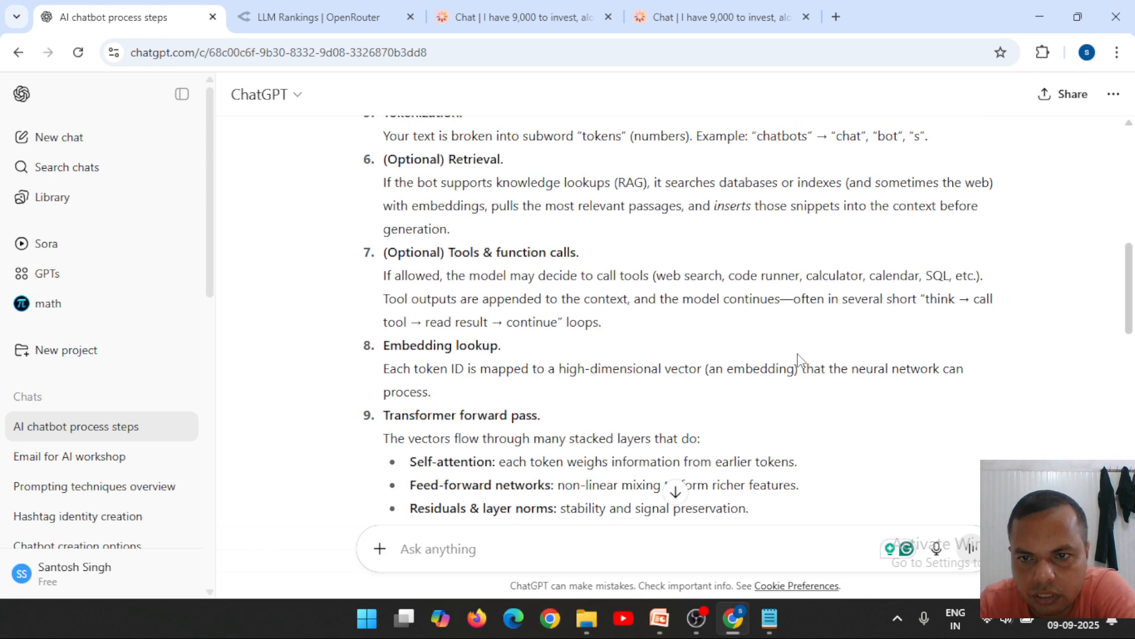
pyautogui.scroll(-1, 799, 359)
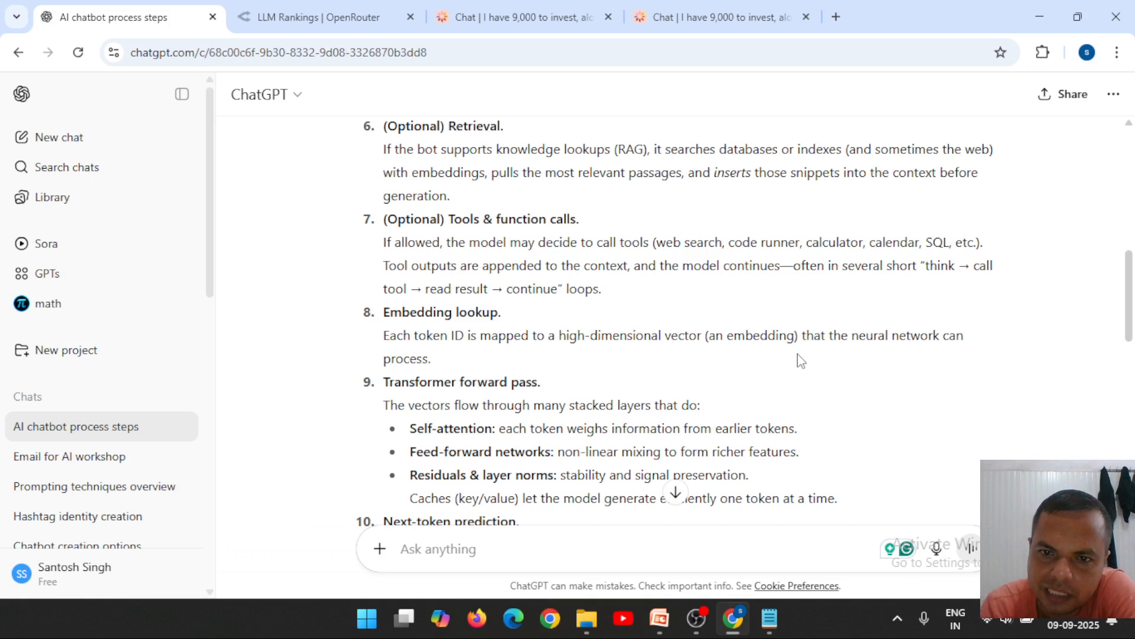
pyautogui.doubleClick(495, 337)
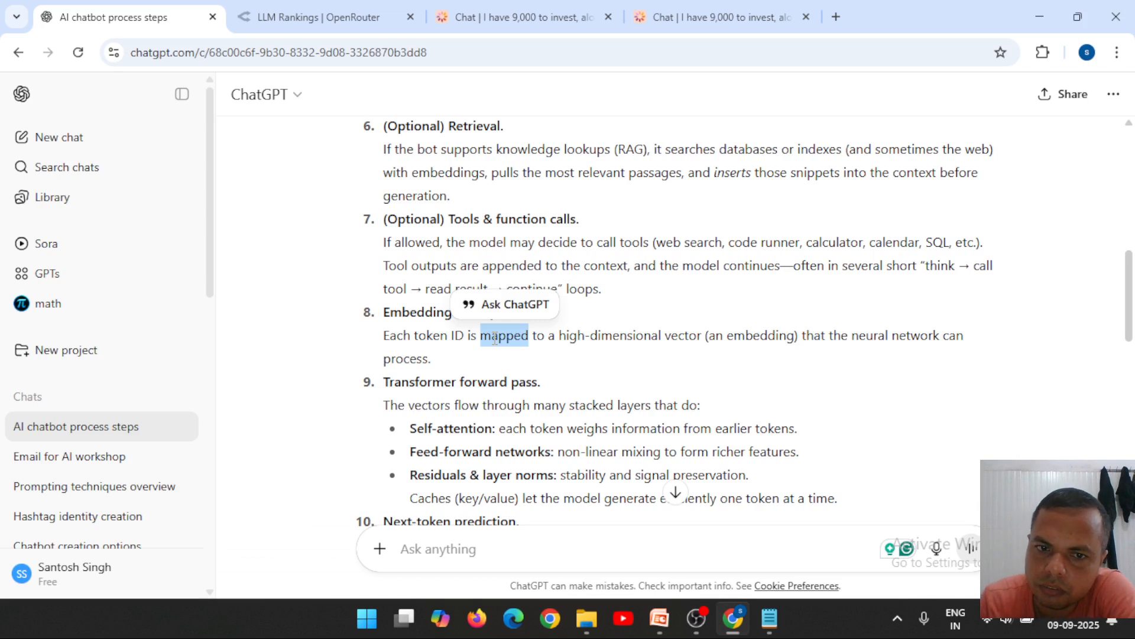
# - Read the rest of the ChatGPT answer, from the transformer forward pass and next-token prediction to the two helpful add-ons
pyautogui.scroll(-1, 495, 339)
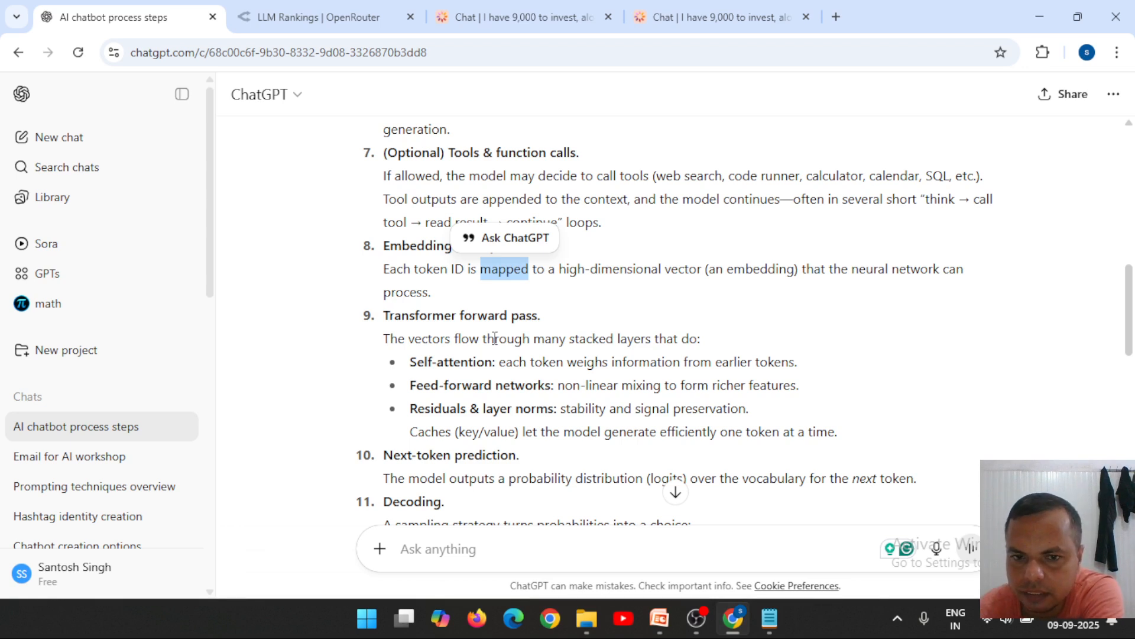
pyautogui.click(543, 478)
pyautogui.doubleClick(543, 478)
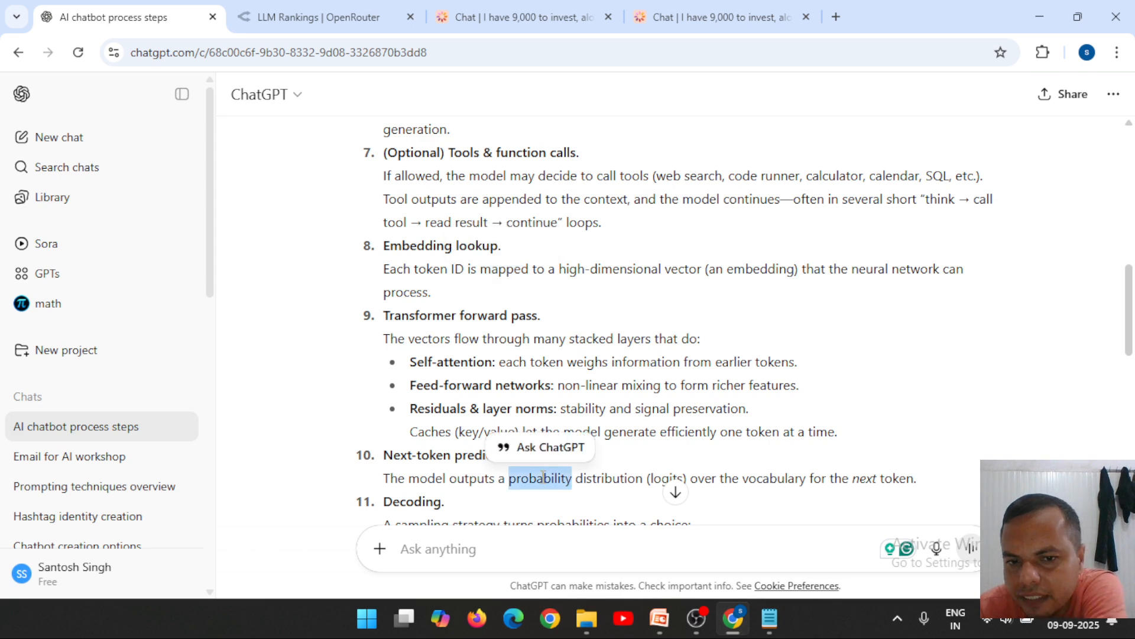
pyautogui.doubleClick(615, 476)
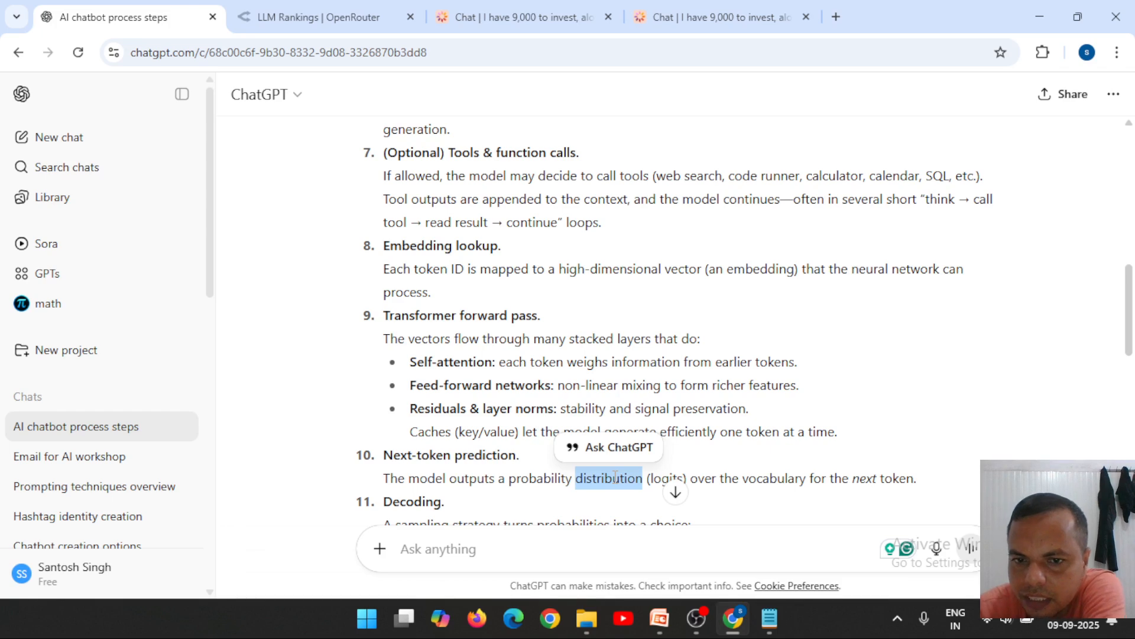
pyautogui.scroll(-4, 615, 476)
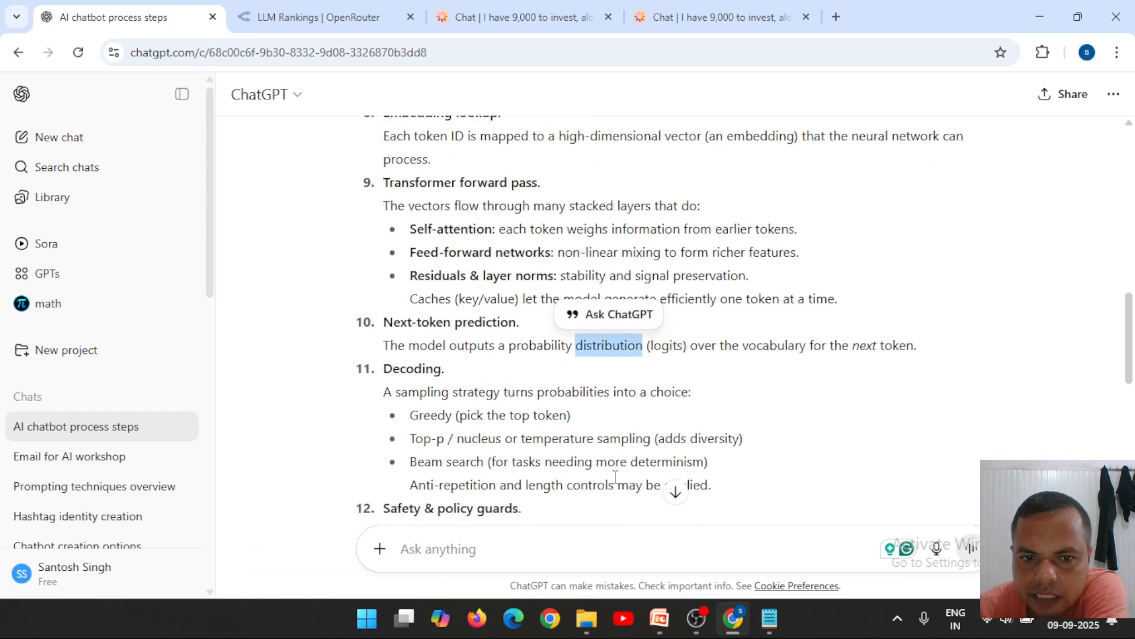
pyautogui.scroll(-3, 615, 484)
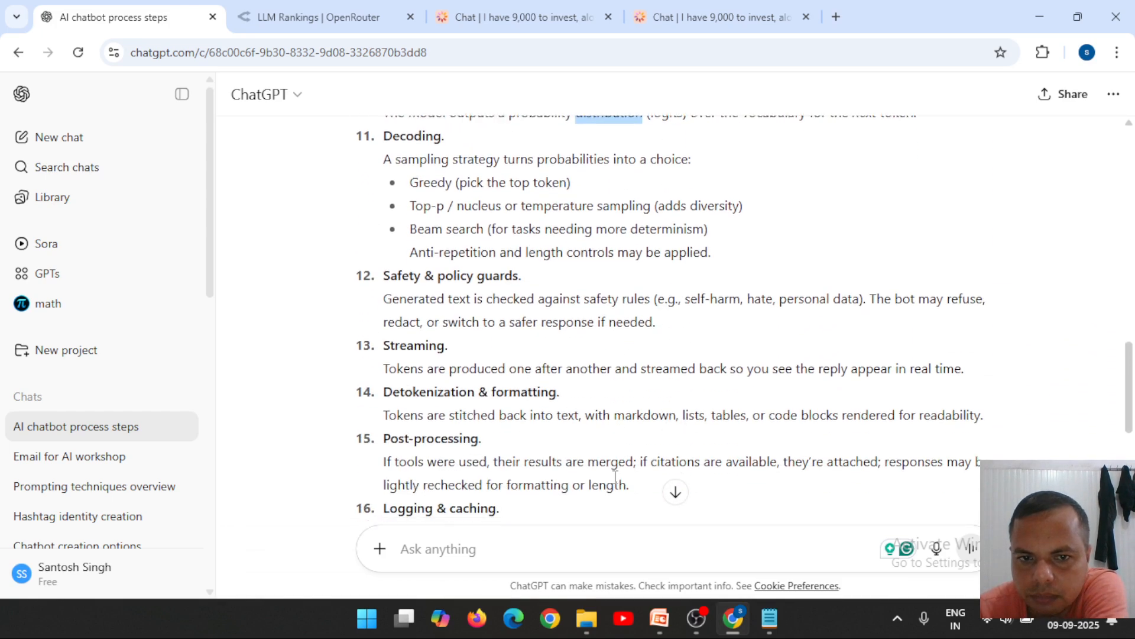
pyautogui.scroll(-1, 615, 482)
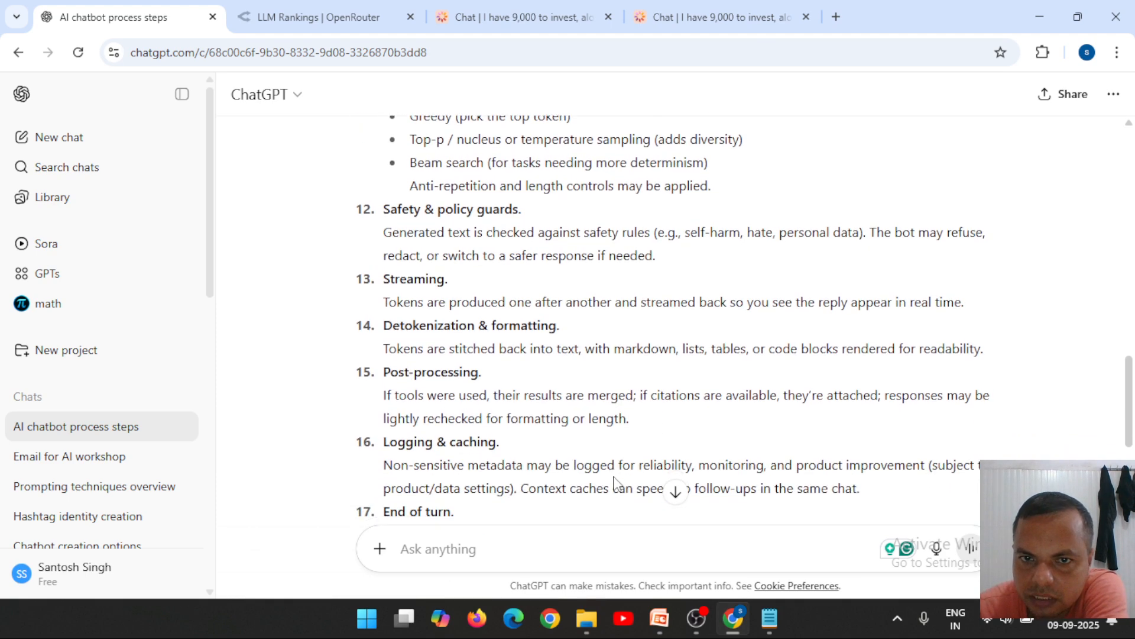
pyautogui.scroll(-1, 615, 482)
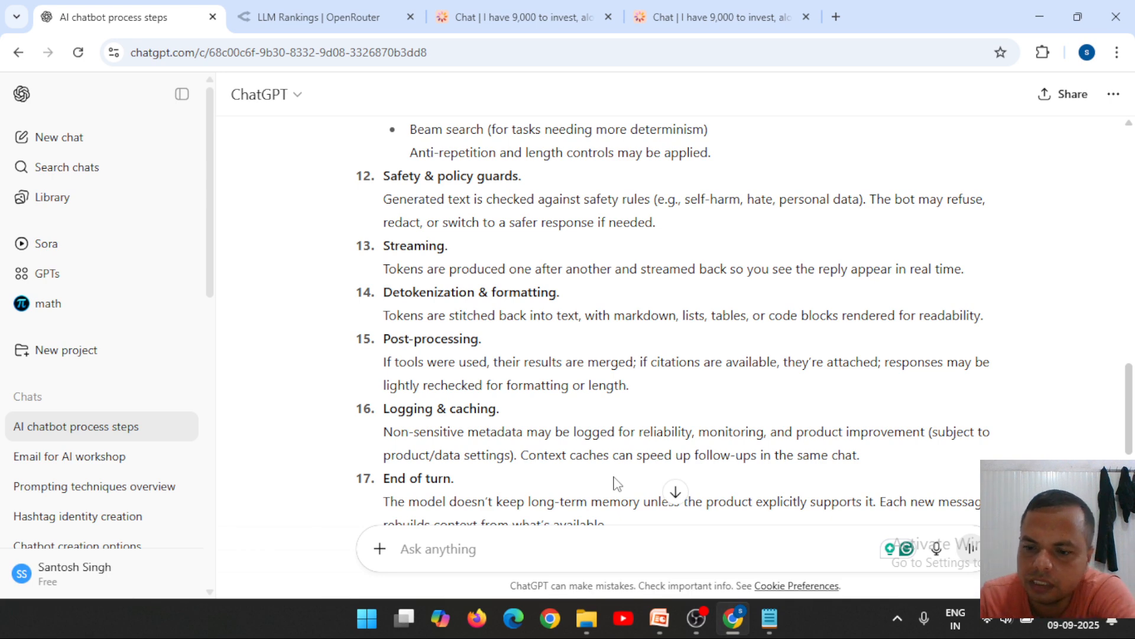
pyautogui.scroll(-3, 617, 484)
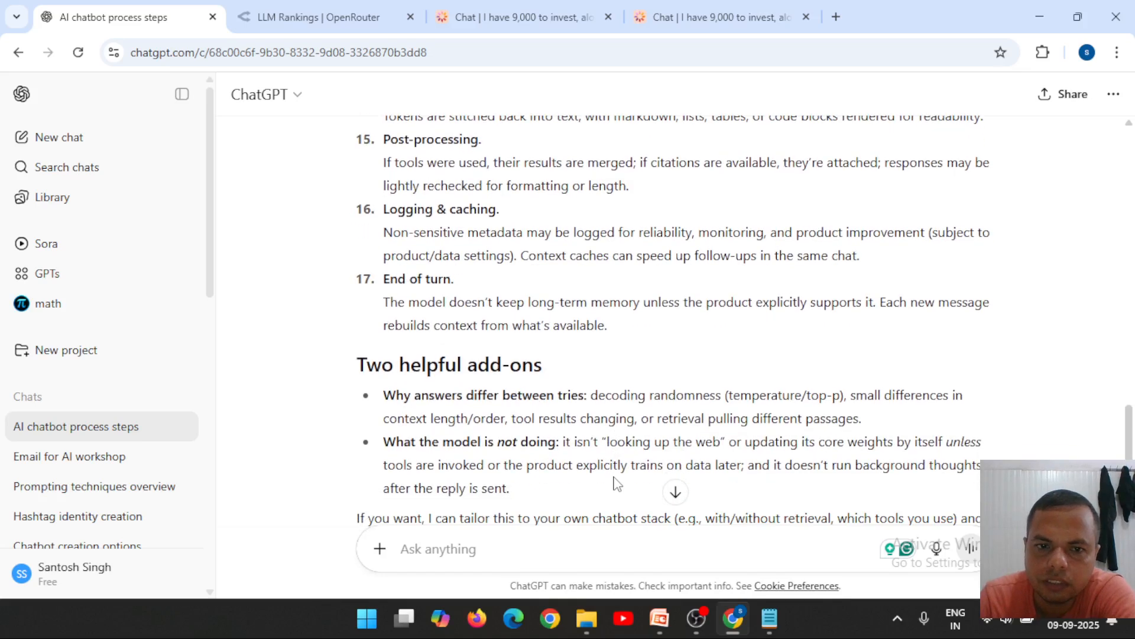
pyautogui.scroll(-3, 617, 484)
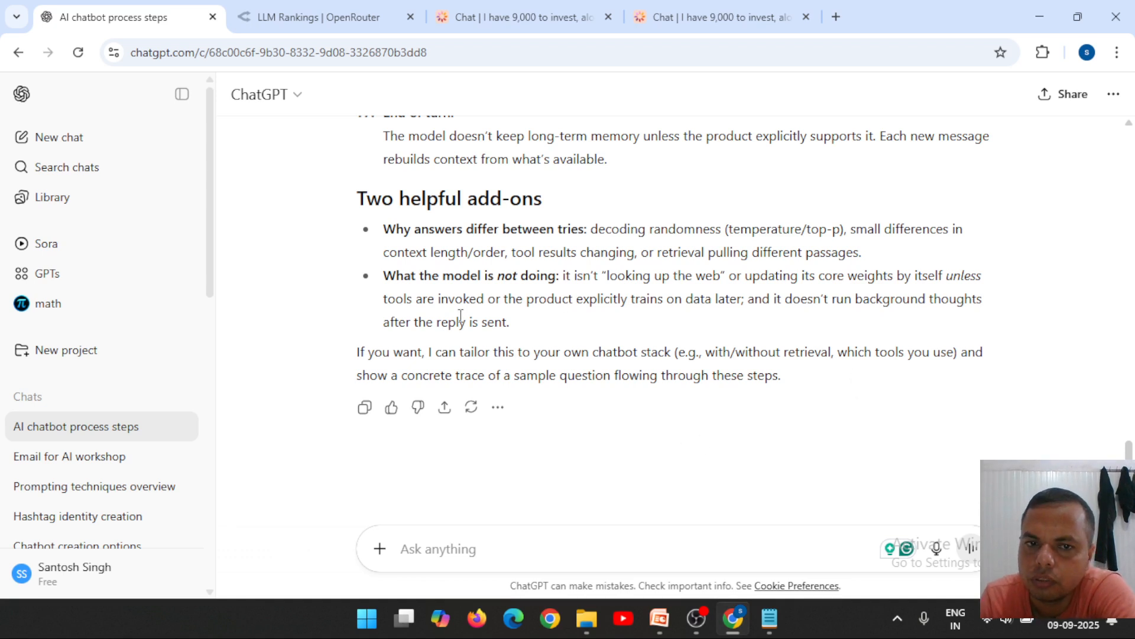
pyautogui.doubleClick(500, 324)
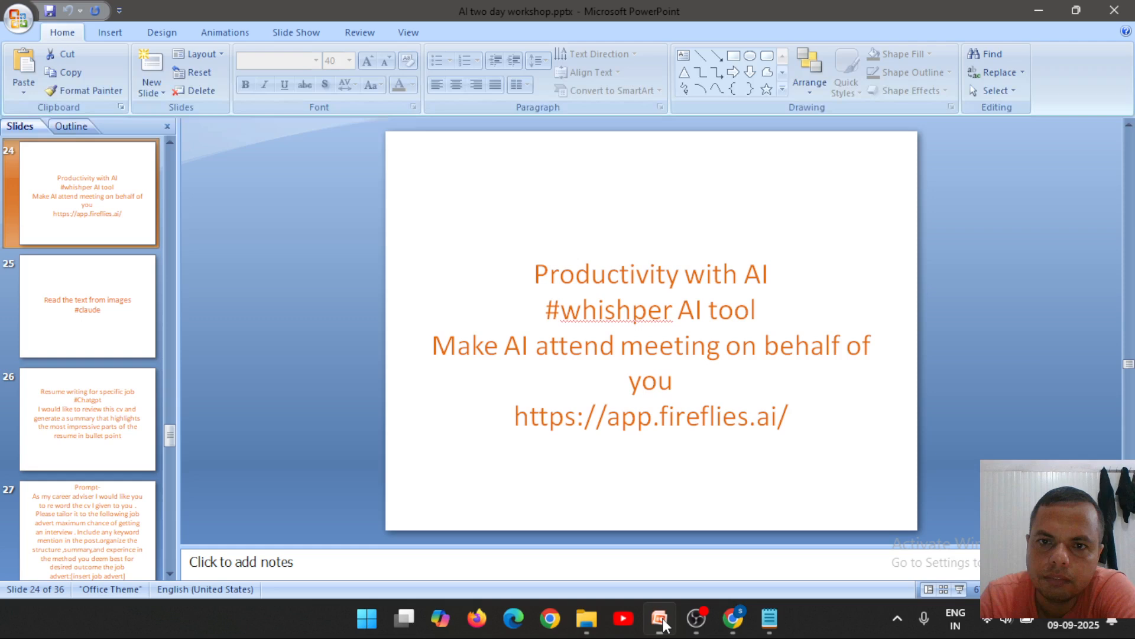
# - Return to slide 24 in PowerPoint and correct the misspelled AI tool name to "whisper"
pyautogui.click(661, 621)
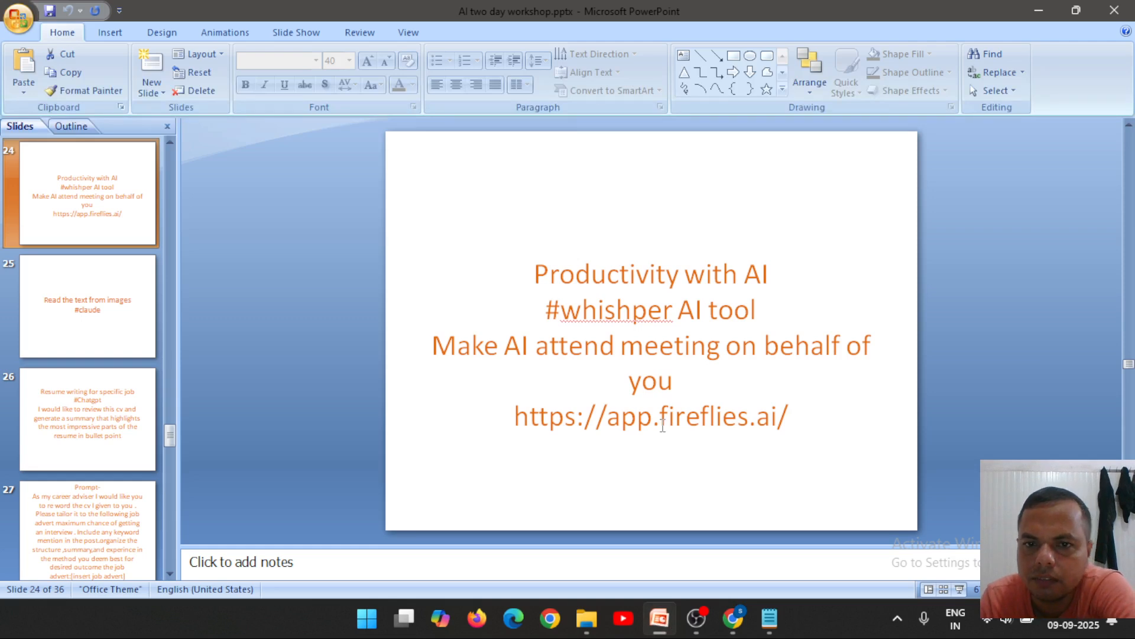
pyautogui.click(616, 311)
pyautogui.doubleClick(616, 311)
pyautogui.rightClick(617, 311)
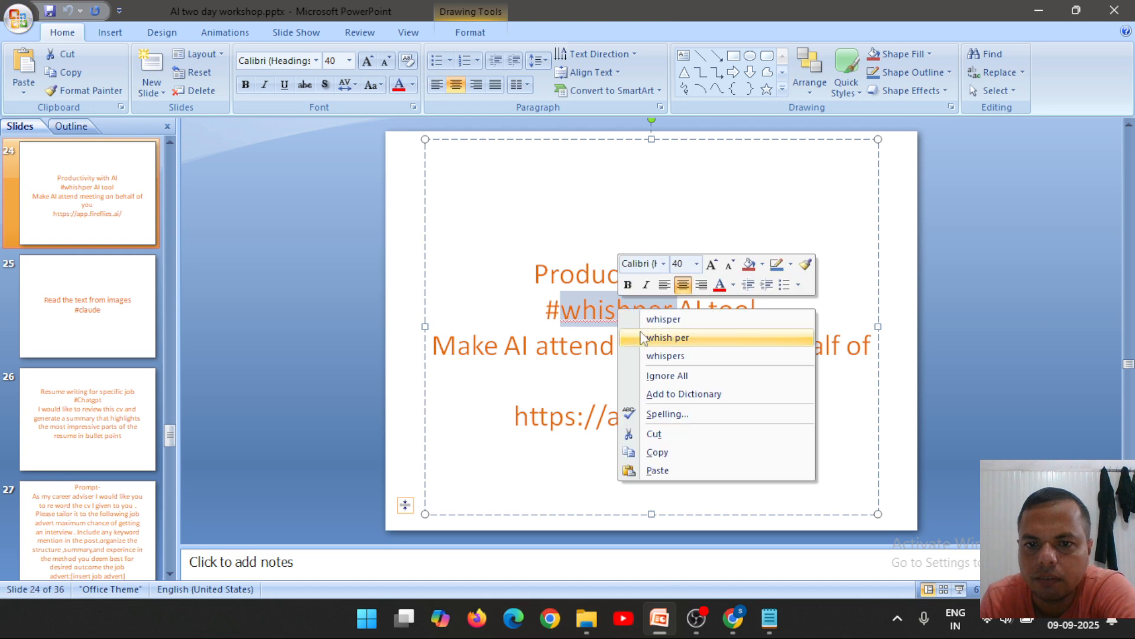
pyautogui.click(656, 319)
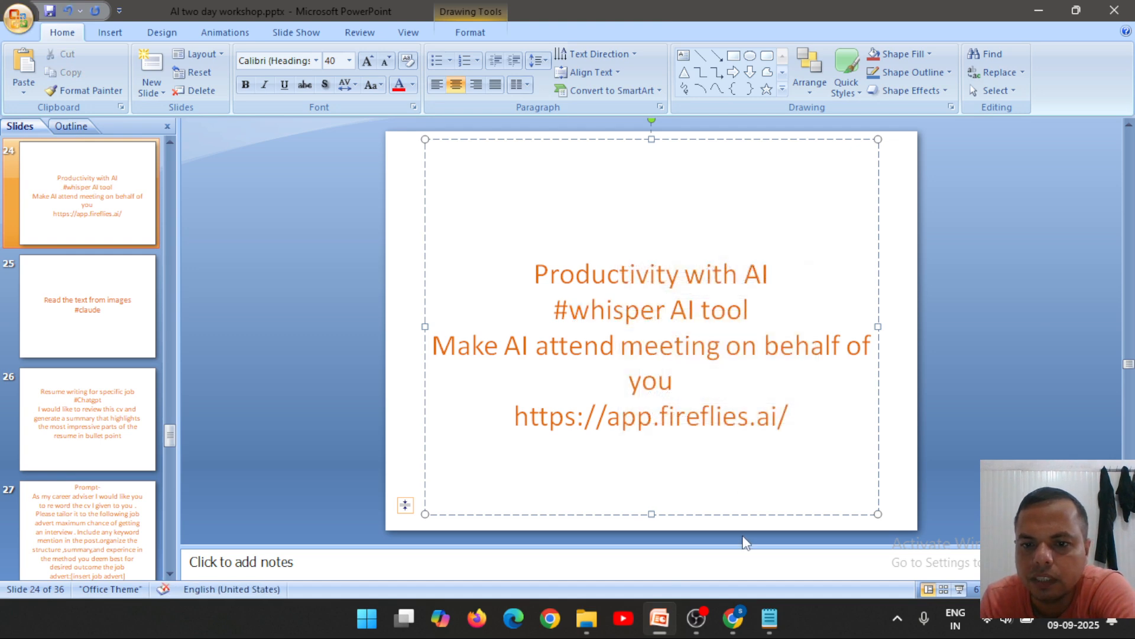
# - Switch to Chrome and close the OpenRouter rankings tab and one of the two duplicate Yupp chat tabs
pyautogui.click(737, 622)
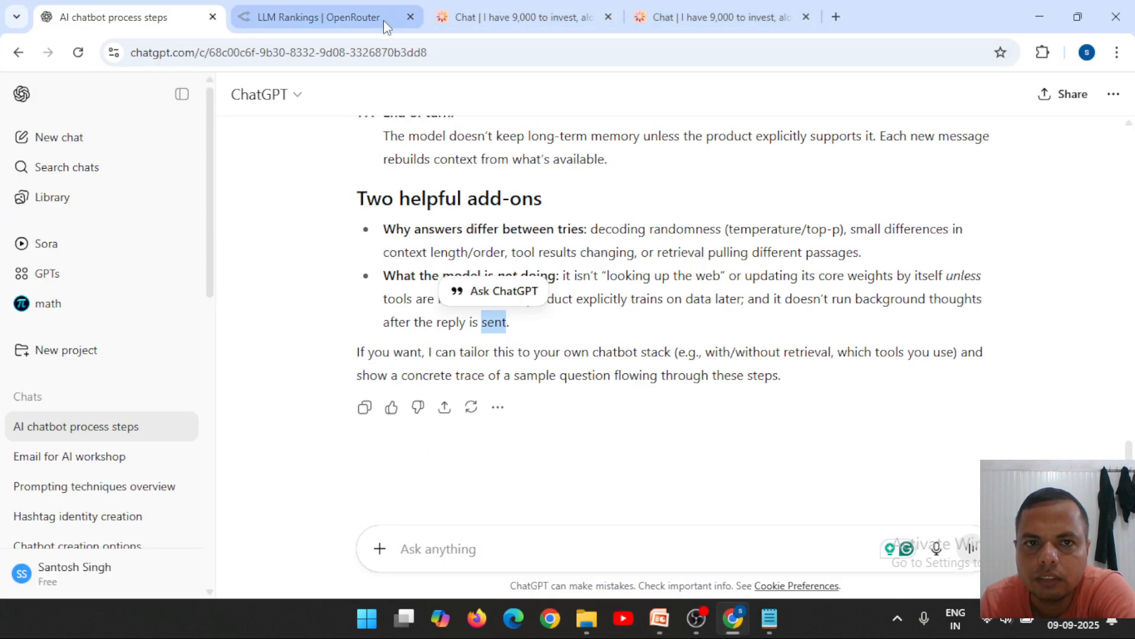
pyautogui.click(409, 17)
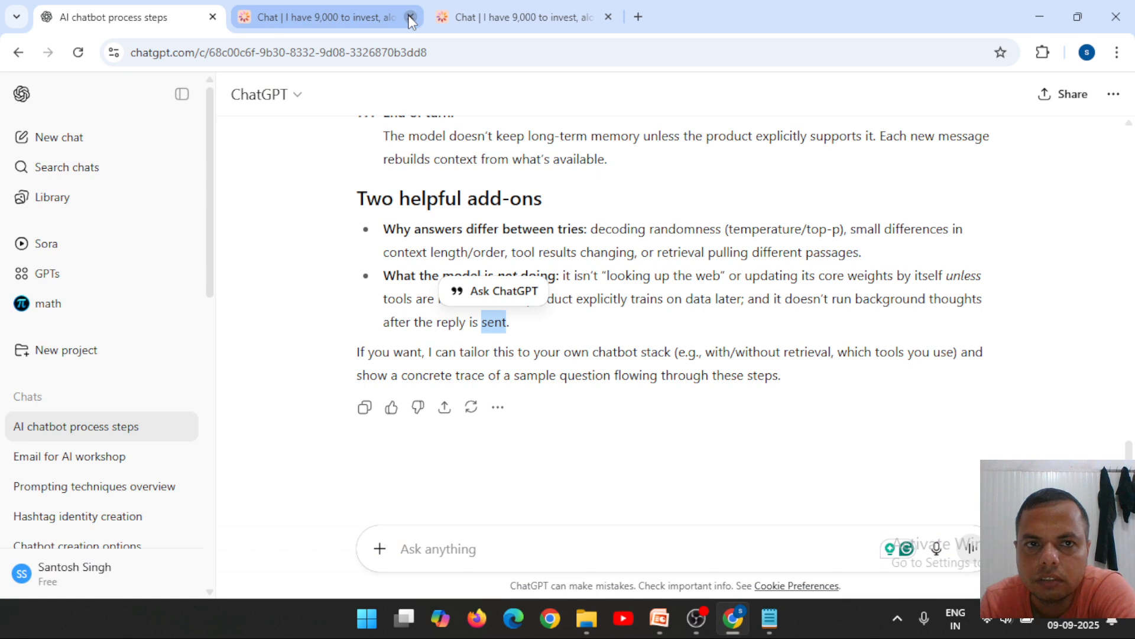
pyautogui.click(410, 16)
# - Search for "whisper flow" in the remaining Yupp chat tab and open the Wispr Flow website
pyautogui.click(348, 6)
pyautogui.click(431, 53)
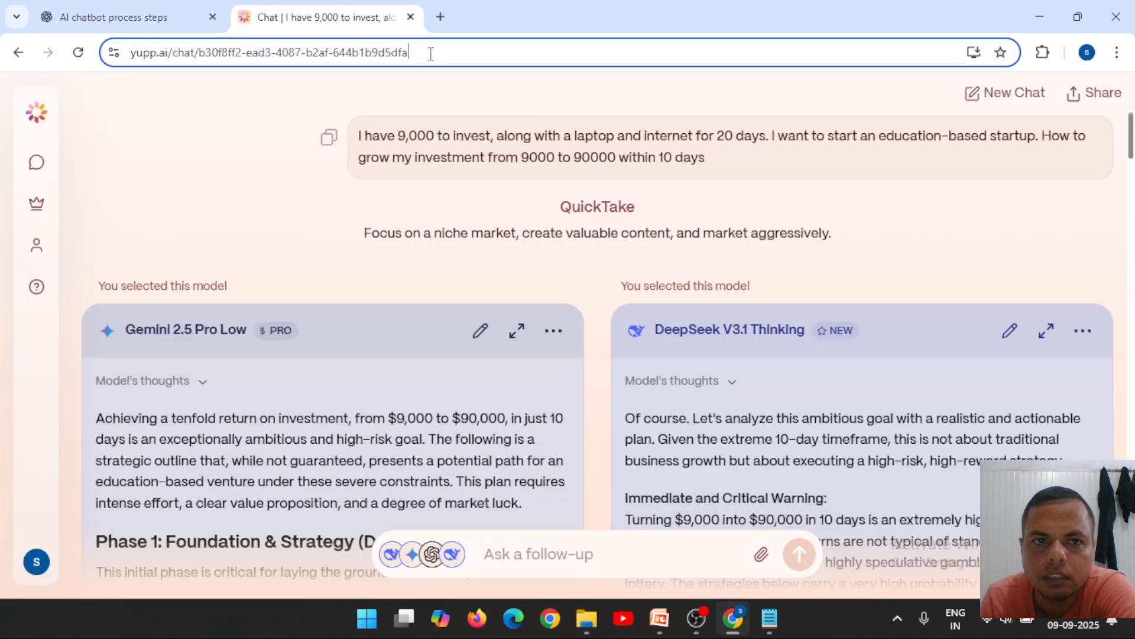
pyautogui.write('What happens inside the AI chatbot when we give prompts? Give me an explanation step by step')
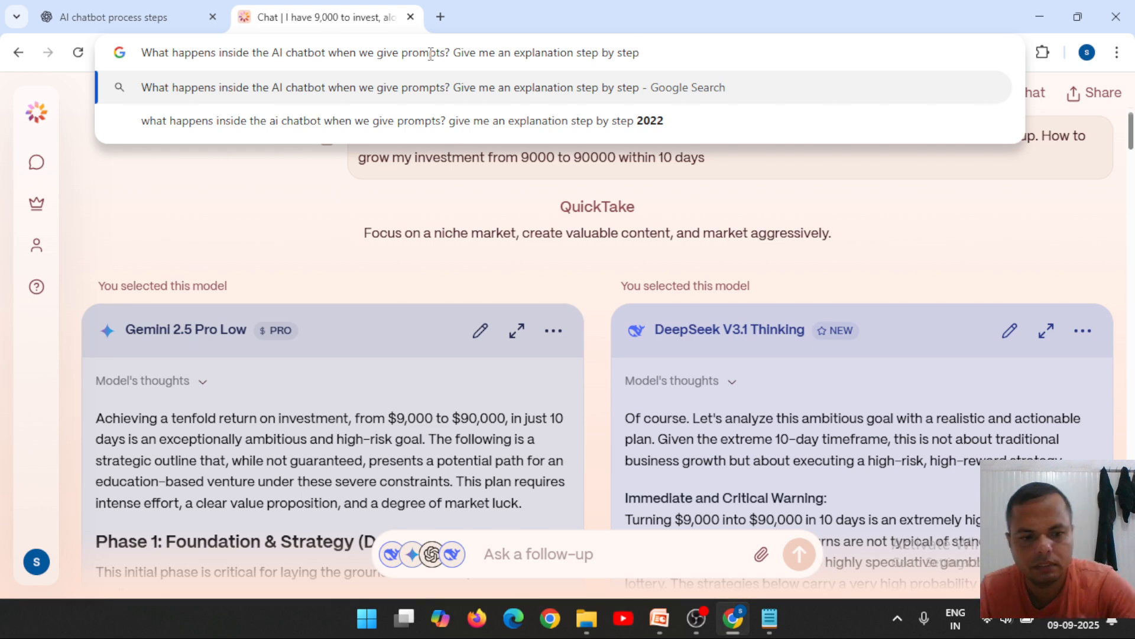
pyautogui.hotkey('ctrl', 'a')
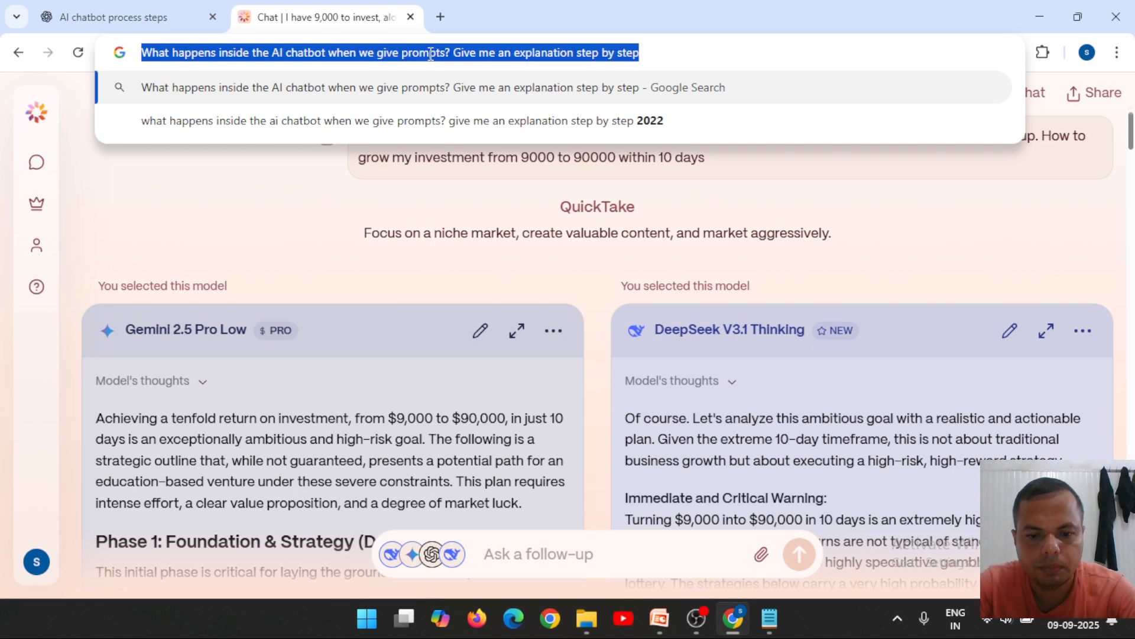
pyautogui.write('whish')
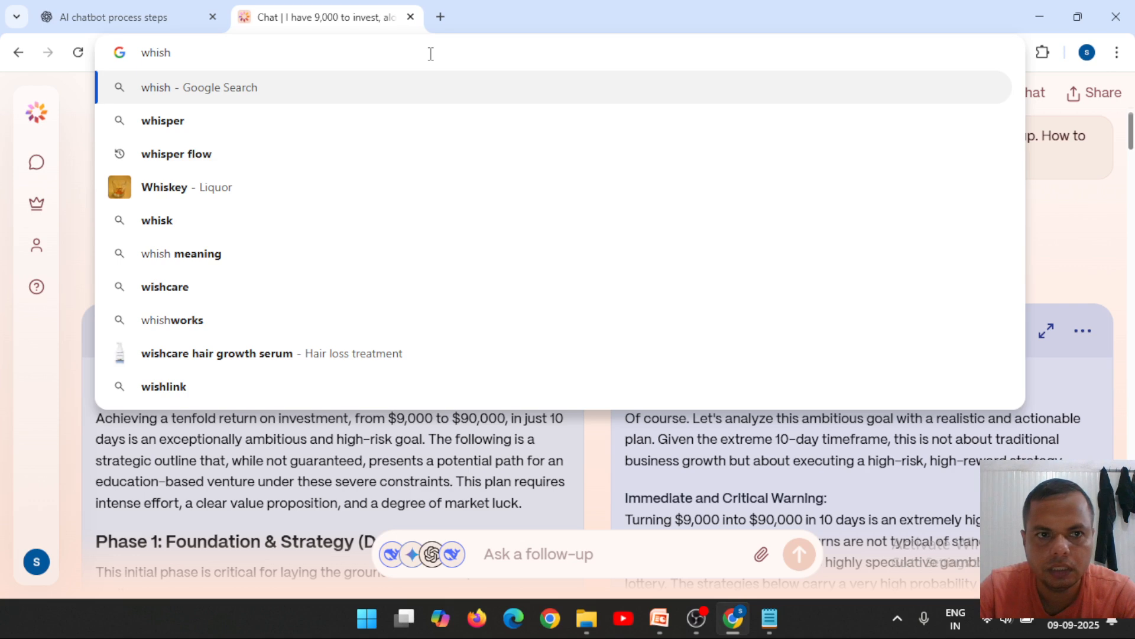
pyautogui.press('Down')
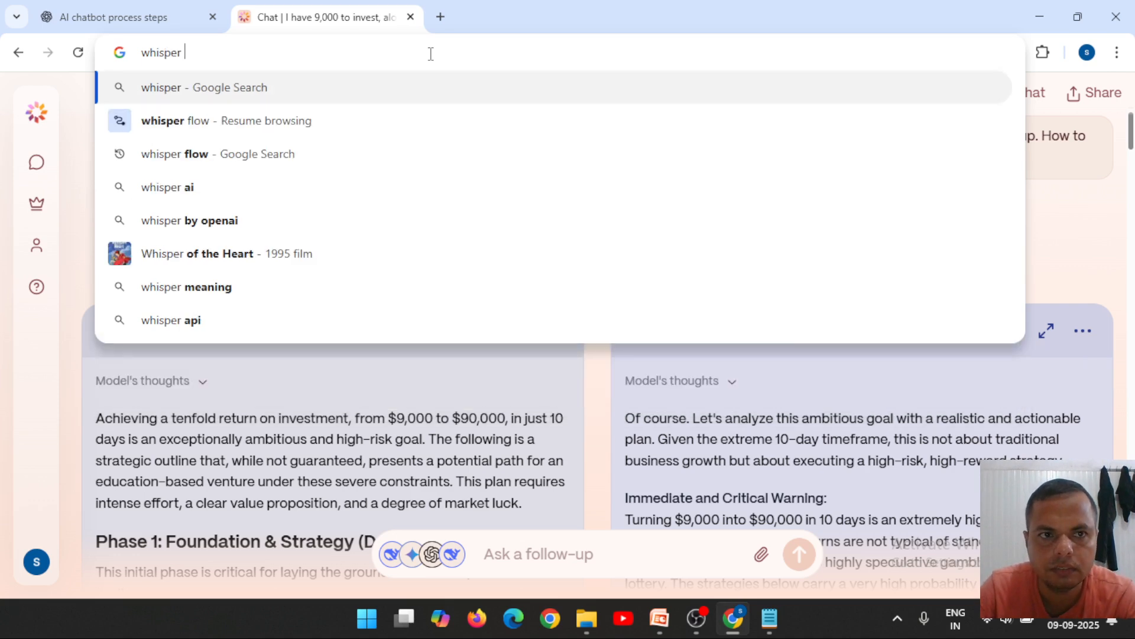
pyautogui.press('Down')
pyautogui.press('Down')
pyautogui.press('Down')
pyautogui.press('Return')
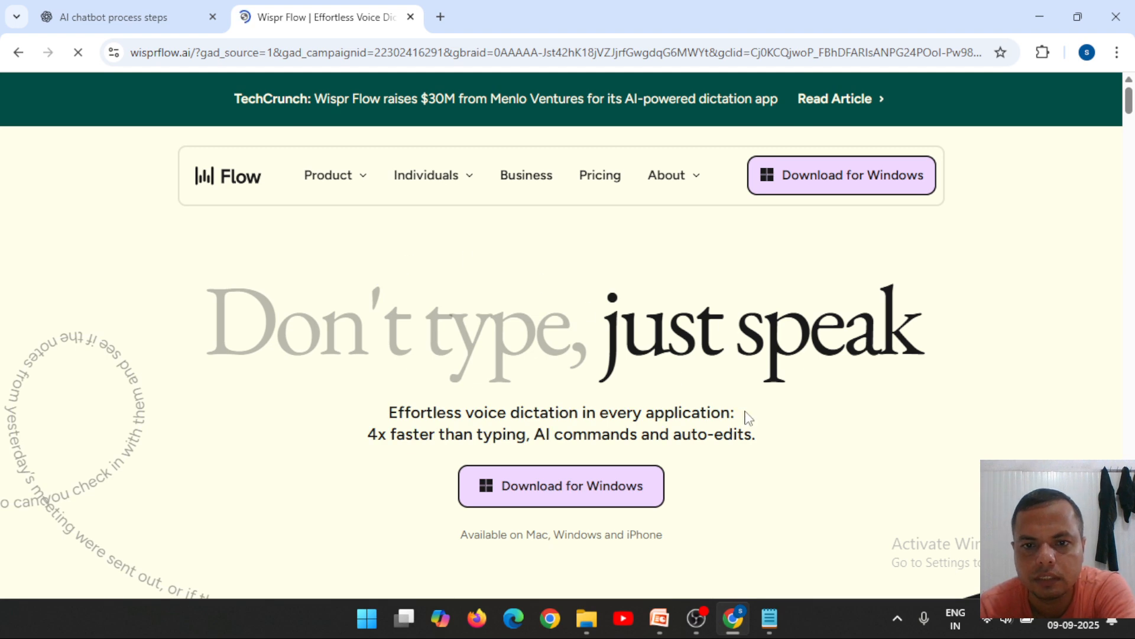
# - Look through the Wispr Flow homepage down to the keyboard versus Flow speed comparison, and close the page
pyautogui.scroll(-1, 749, 418)
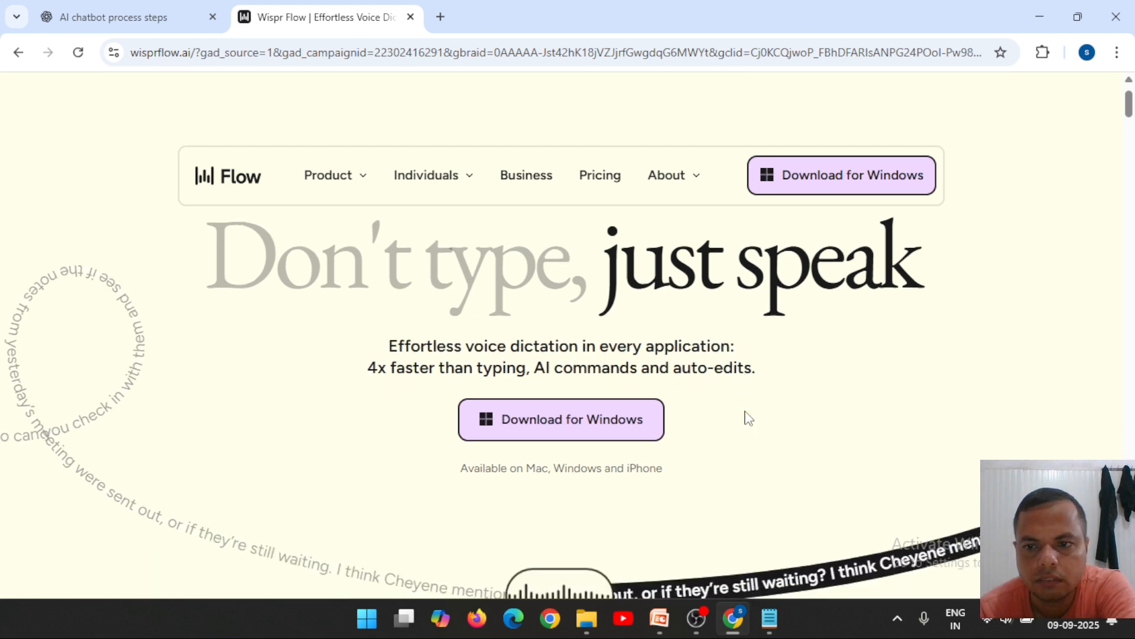
pyautogui.scroll(-8, 748, 418)
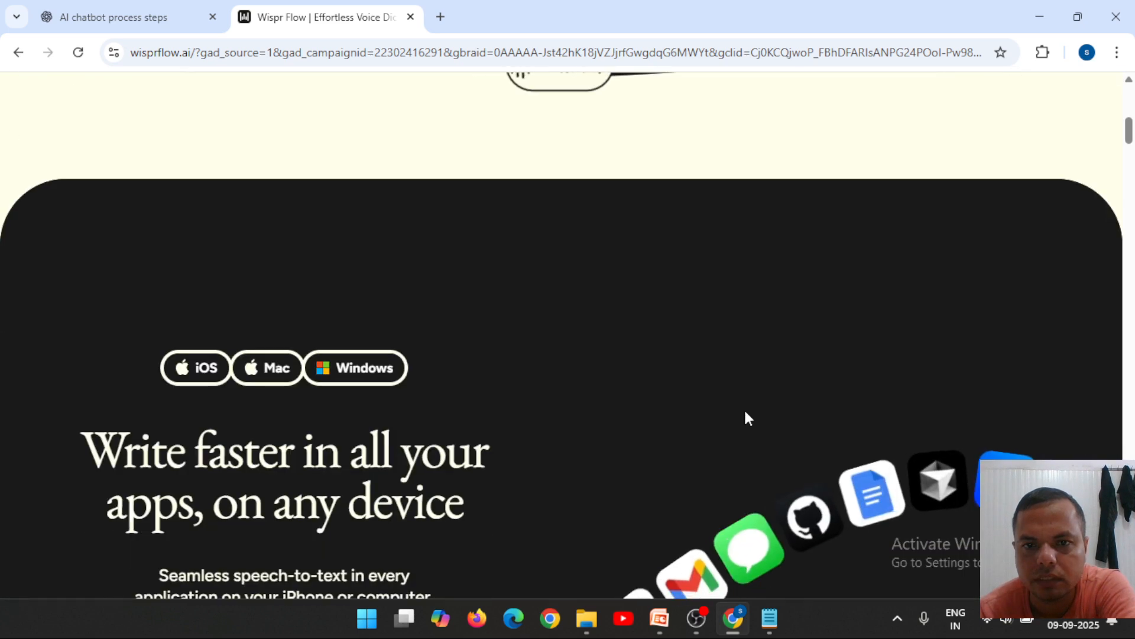
pyautogui.scroll(-6, 745, 414)
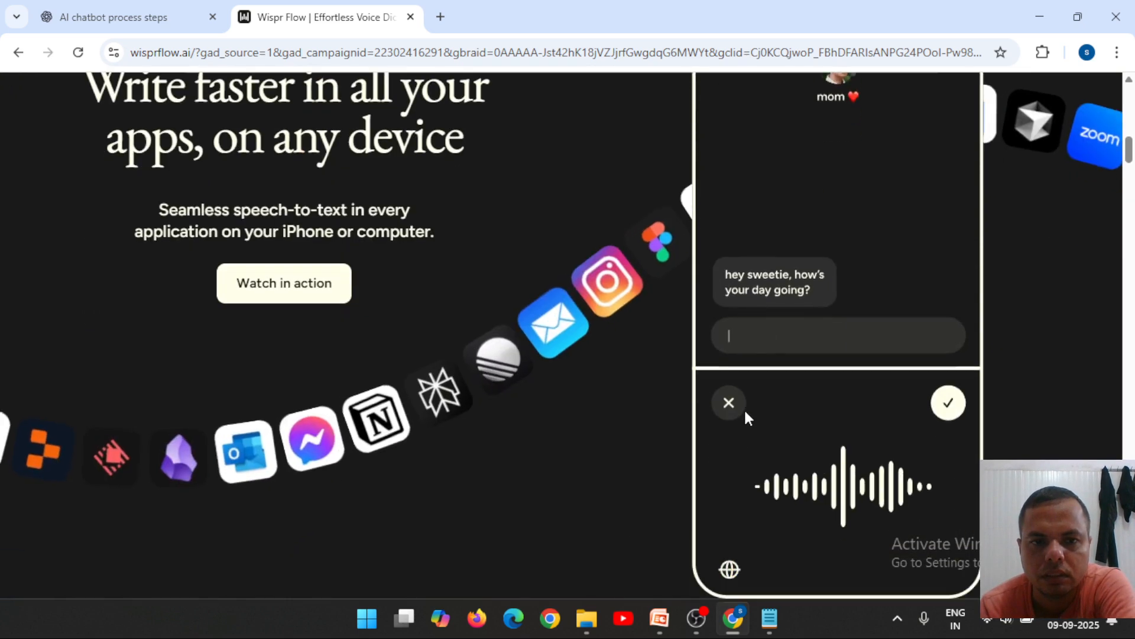
pyautogui.scroll(-10, 745, 413)
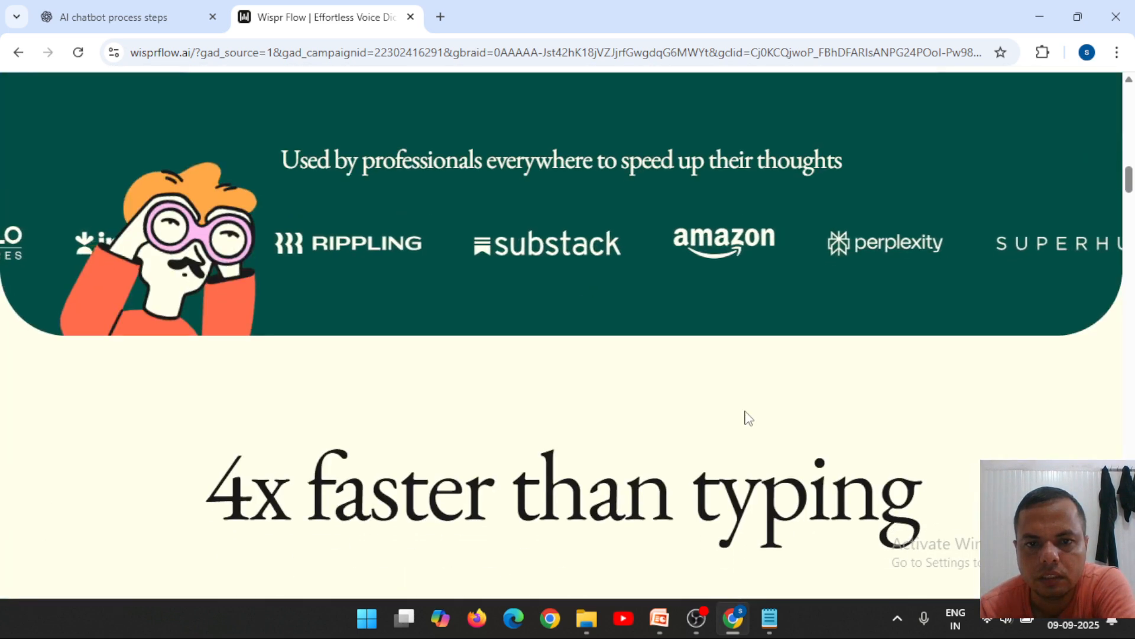
pyautogui.scroll(-10, 746, 411)
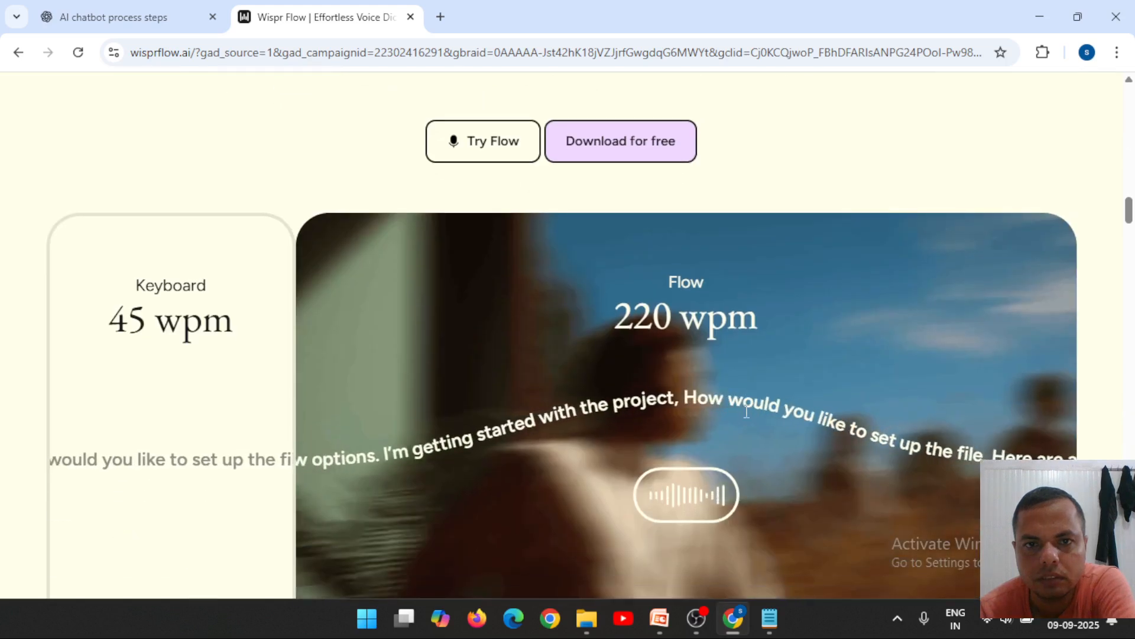
pyautogui.scroll(-1, 746, 411)
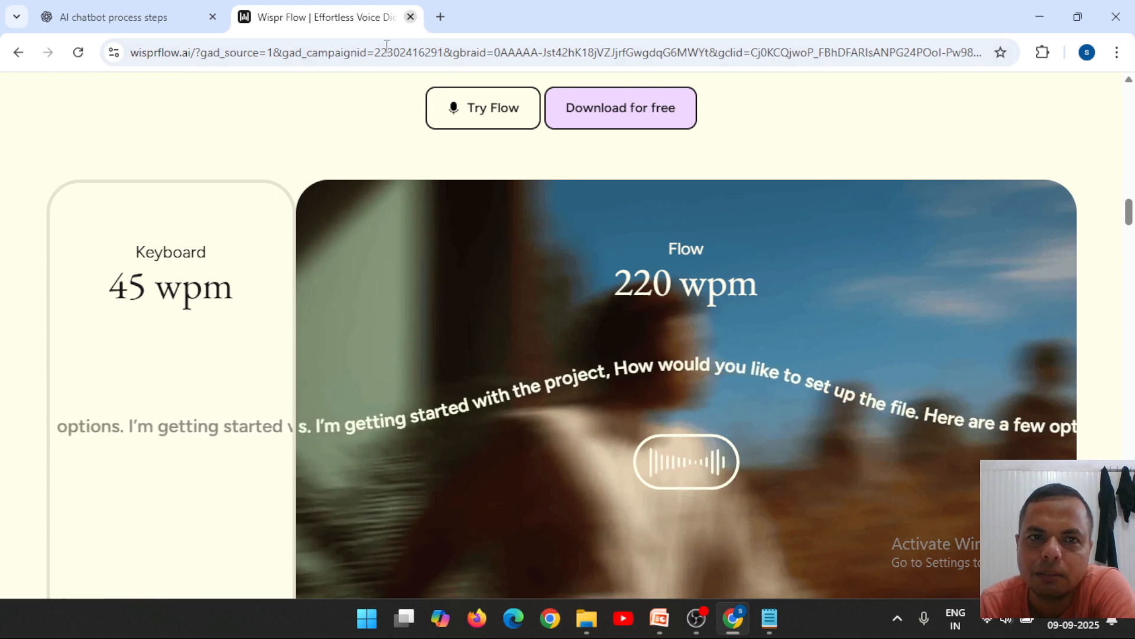
pyautogui.click(410, 16)
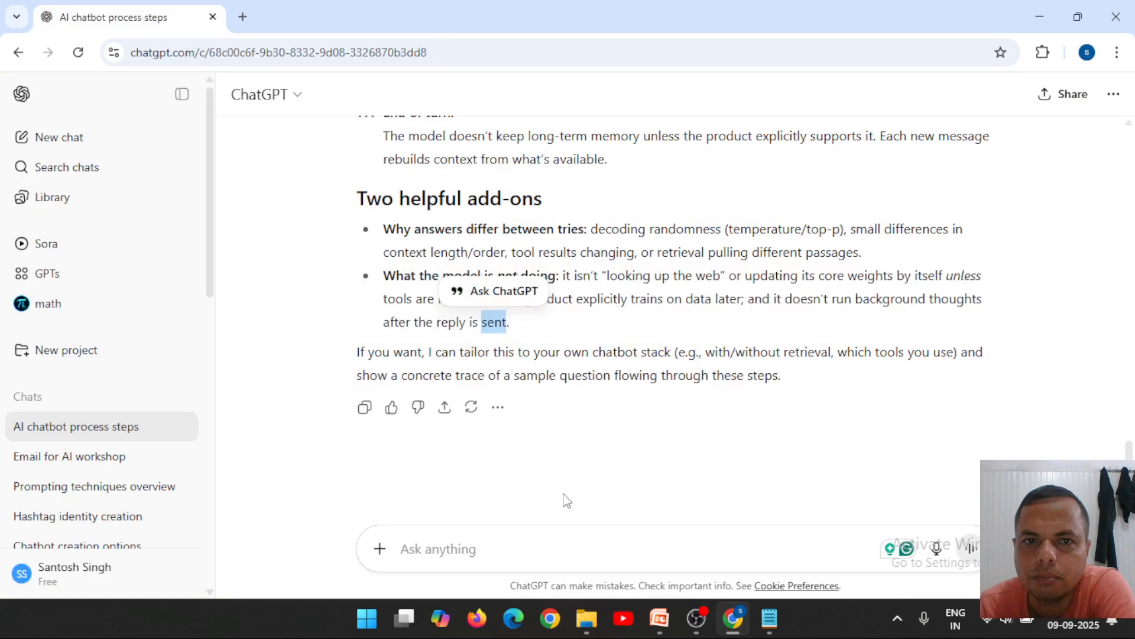
pyautogui.click(659, 618)
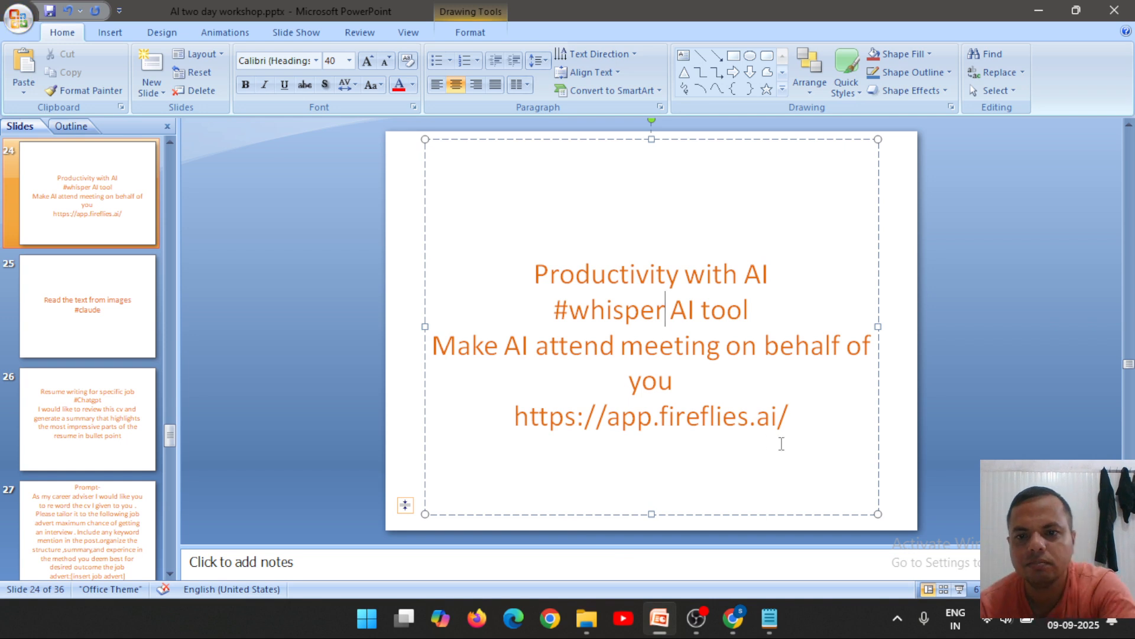
pyautogui.moveTo(790, 417); pyautogui.dragTo(513, 421)
pyautogui.hotkey('ctrl', 'c')
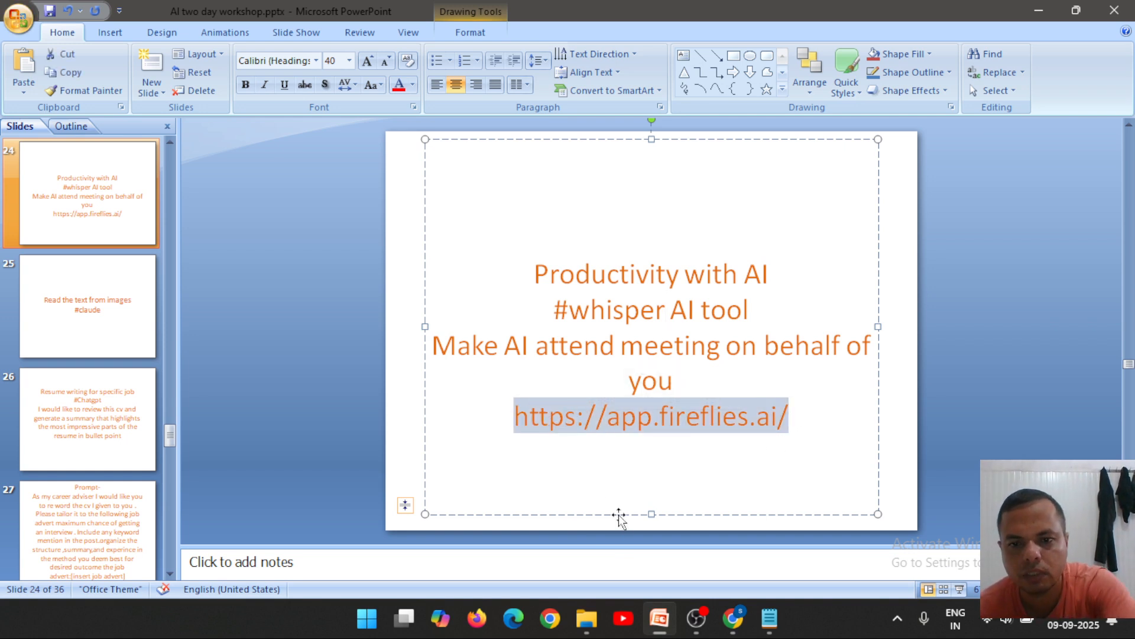
pyautogui.click(739, 628)
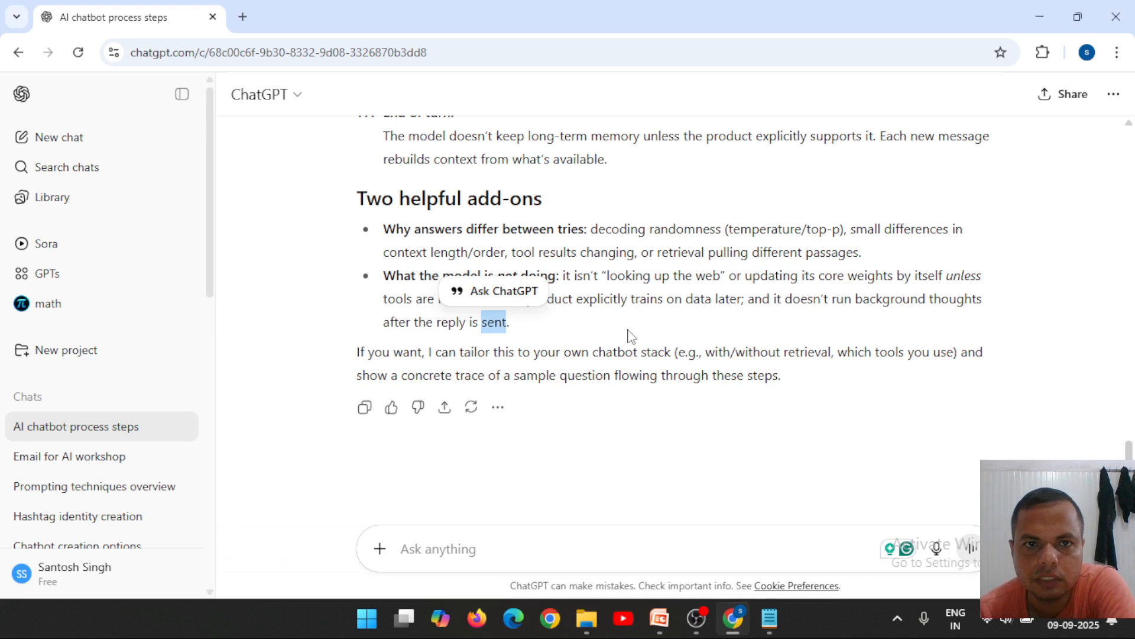
pyautogui.click(243, 18)
pyautogui.hotkey('ctrl', 'v')
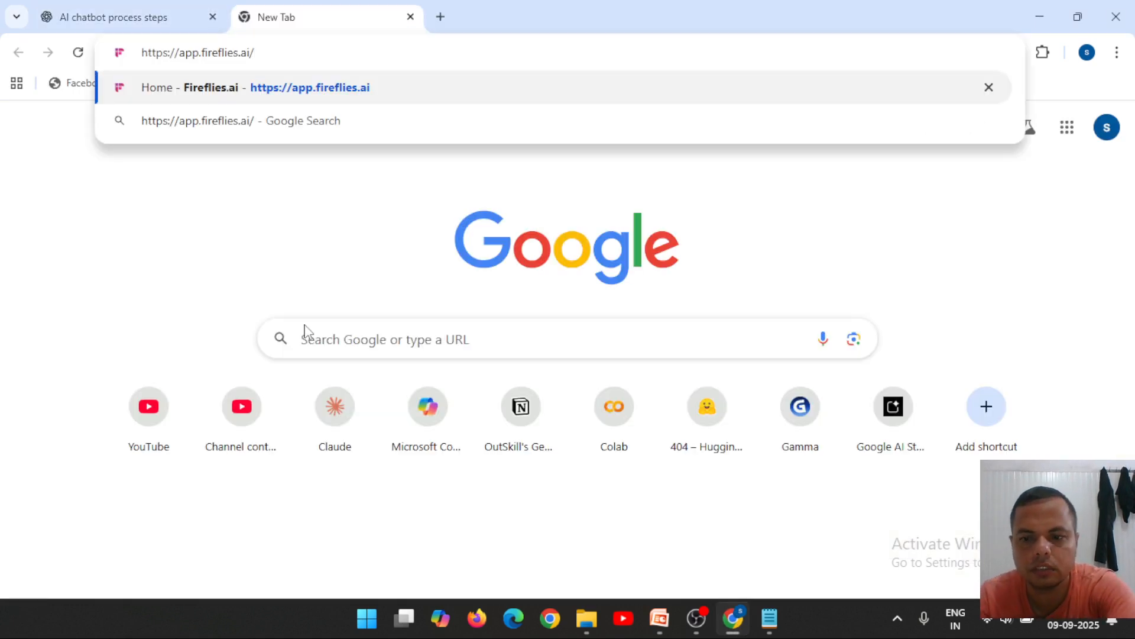
pyautogui.press('Return')
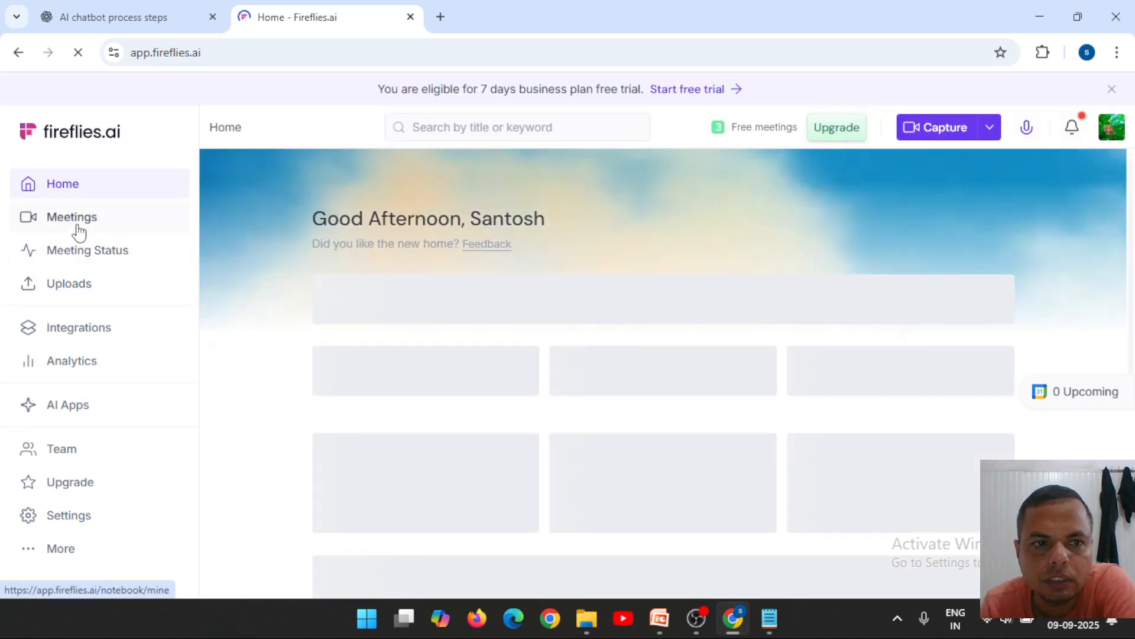
# - View the My Meetings and All Meetings lists and the live-meeting capture form, and return to the Fireflies home page
pyautogui.click(80, 226)
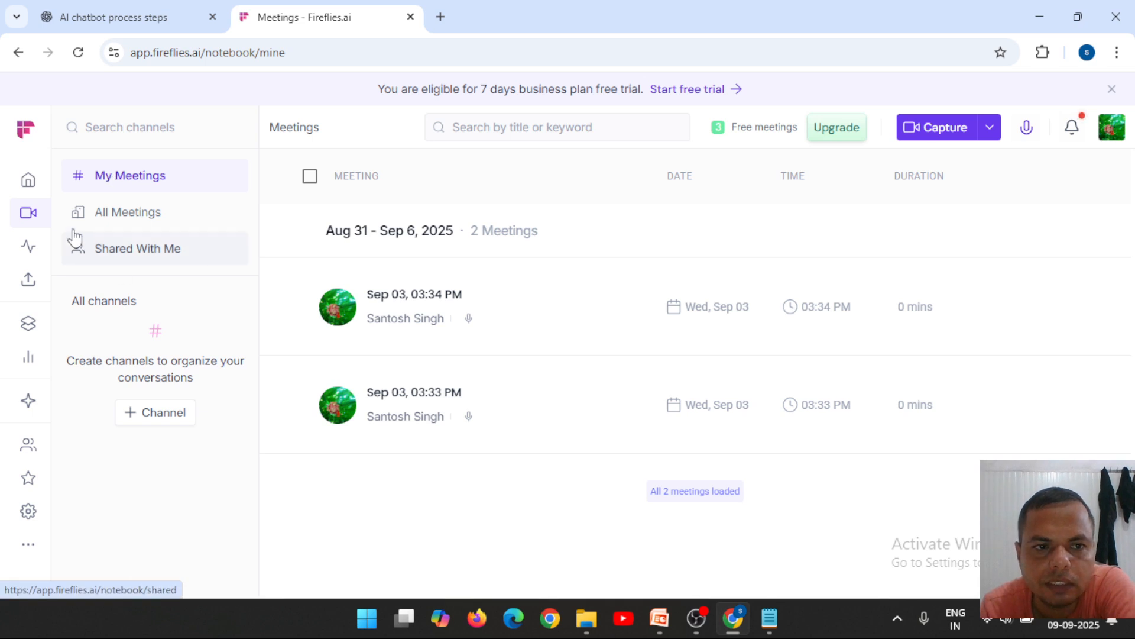
pyautogui.click(137, 219)
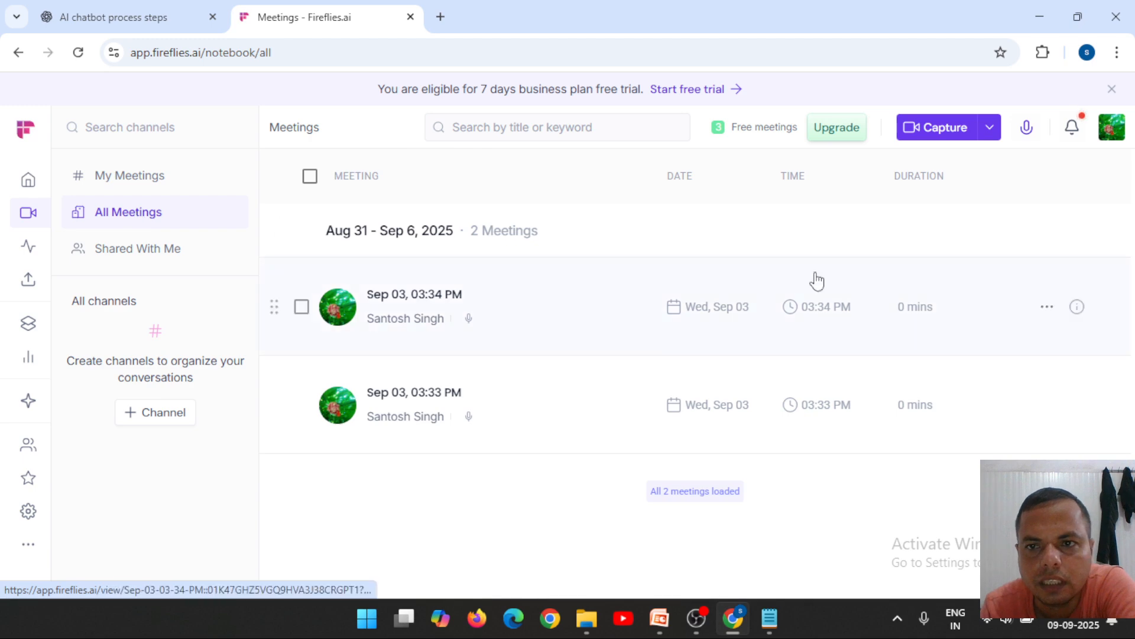
pyautogui.click(958, 126)
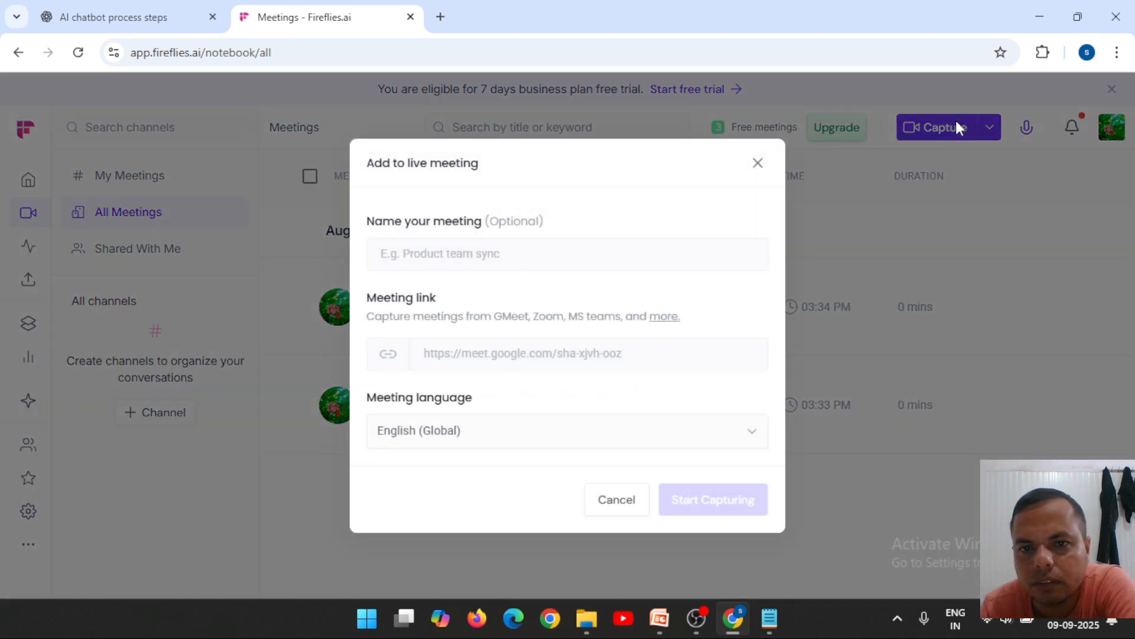
pyautogui.click(757, 165)
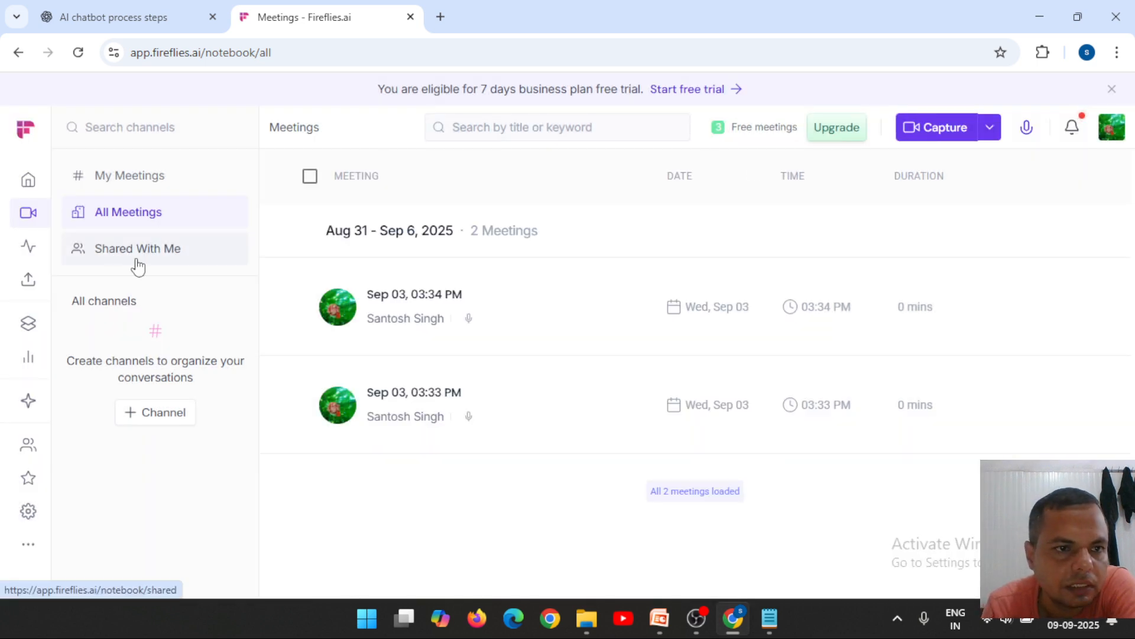
pyautogui.click(28, 183)
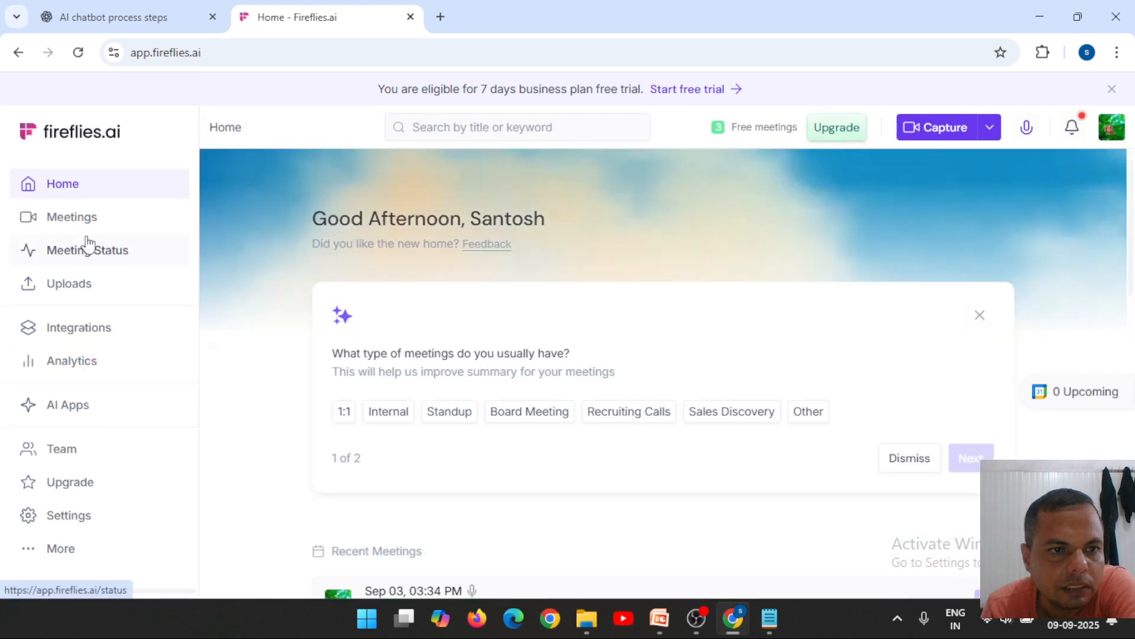
# - Start scheduling a new Fireflies meeting through Google Calendar, keep the Light appearance, and review the event details form
pyautogui.click(83, 219)
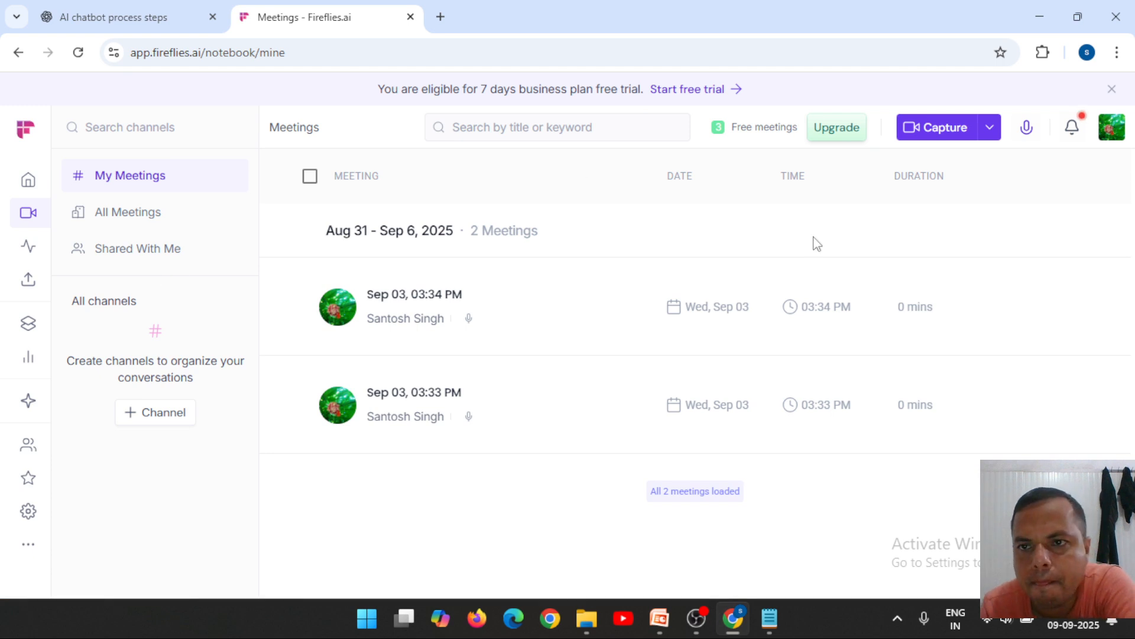
pyautogui.click(992, 134)
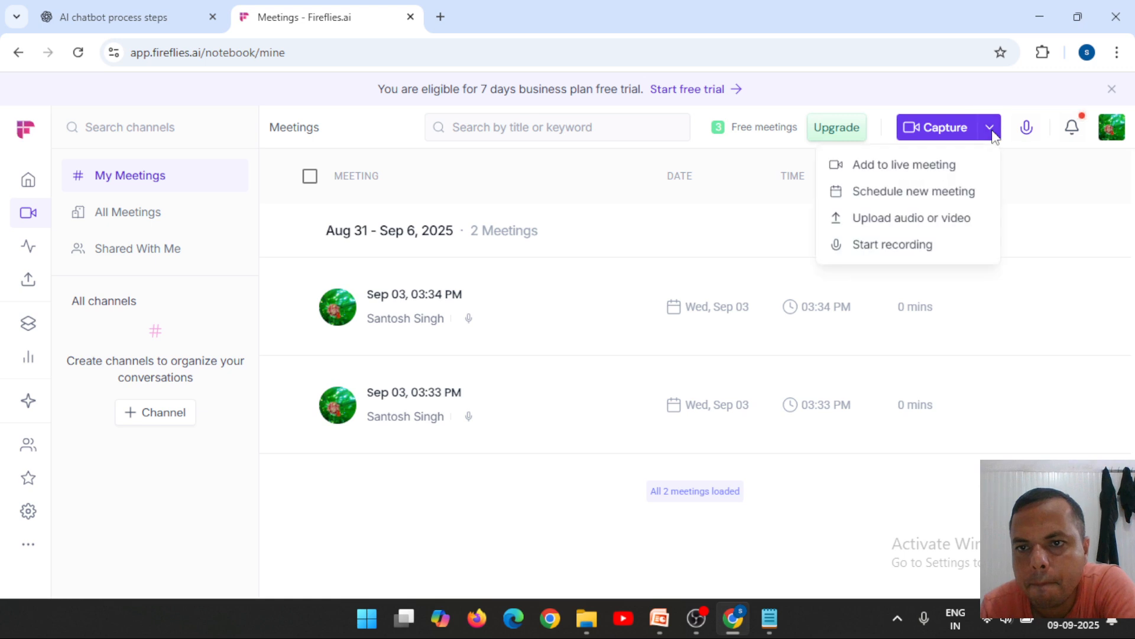
pyautogui.click(908, 193)
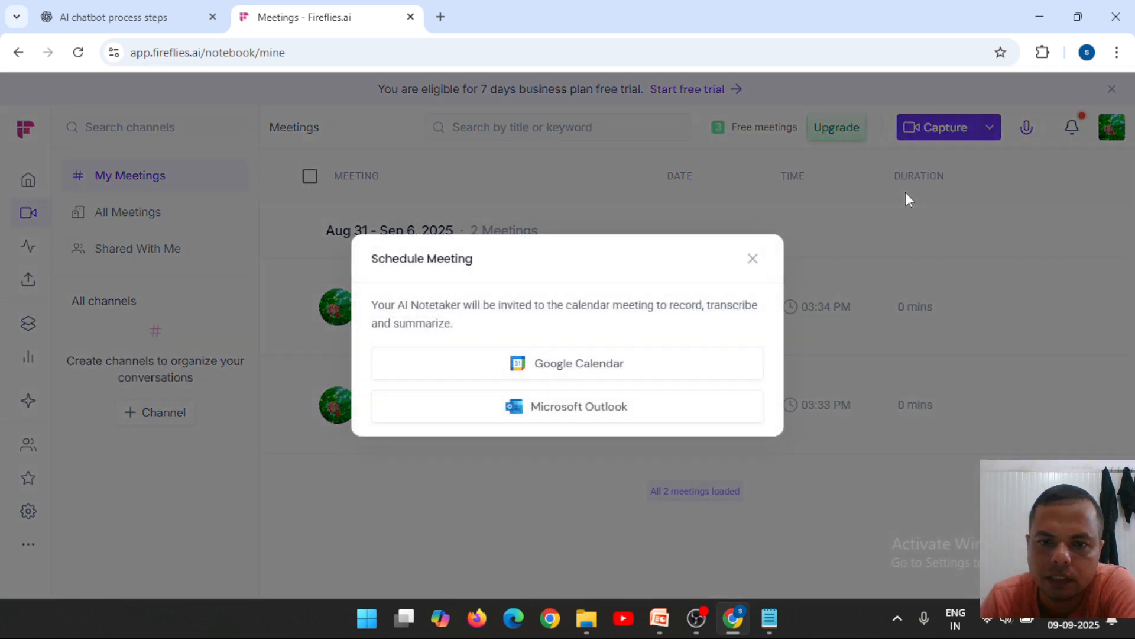
pyautogui.click(564, 363)
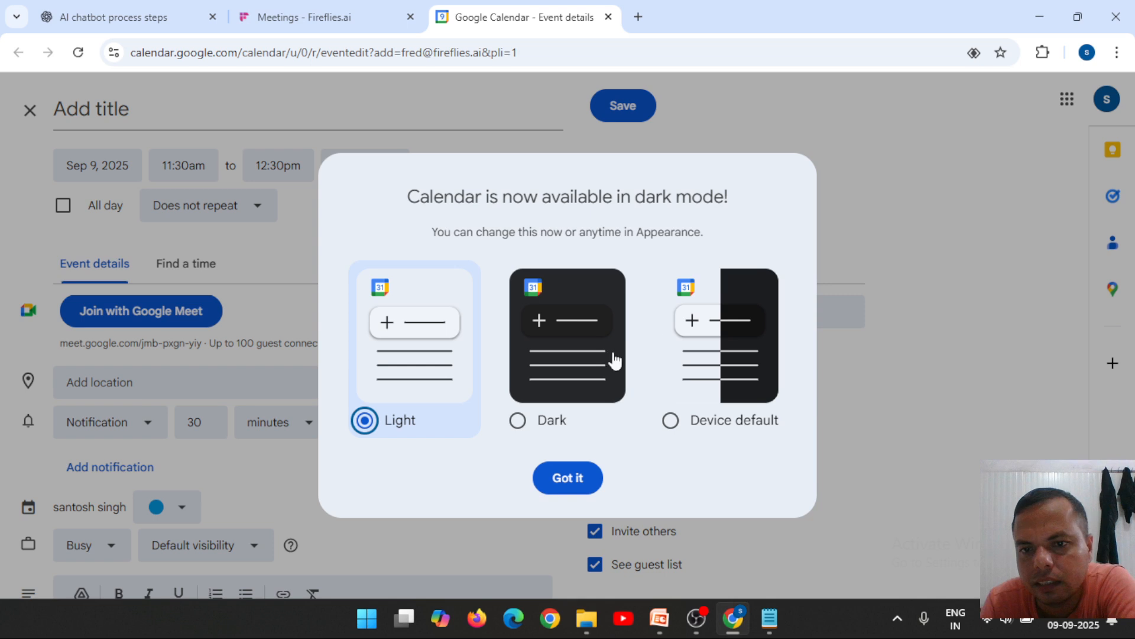
pyautogui.click(571, 483)
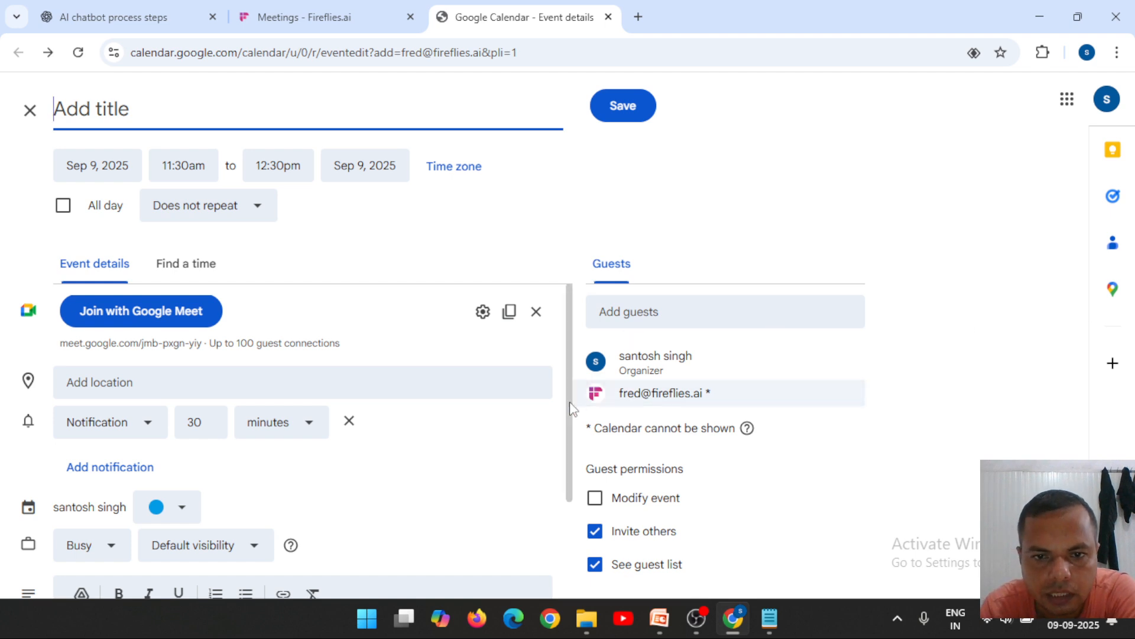
pyautogui.scroll(-2, 567, 473)
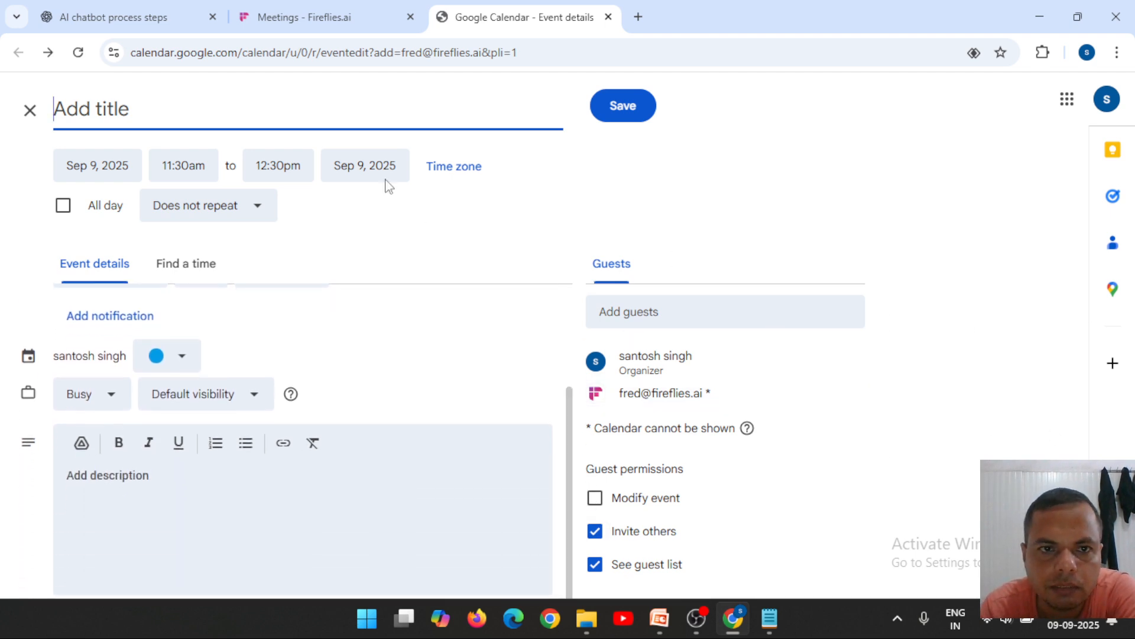
# - Return to the Fireflies tab and look at the Meeting Status, Integrations and Analytics pages
pyautogui.click(327, 7)
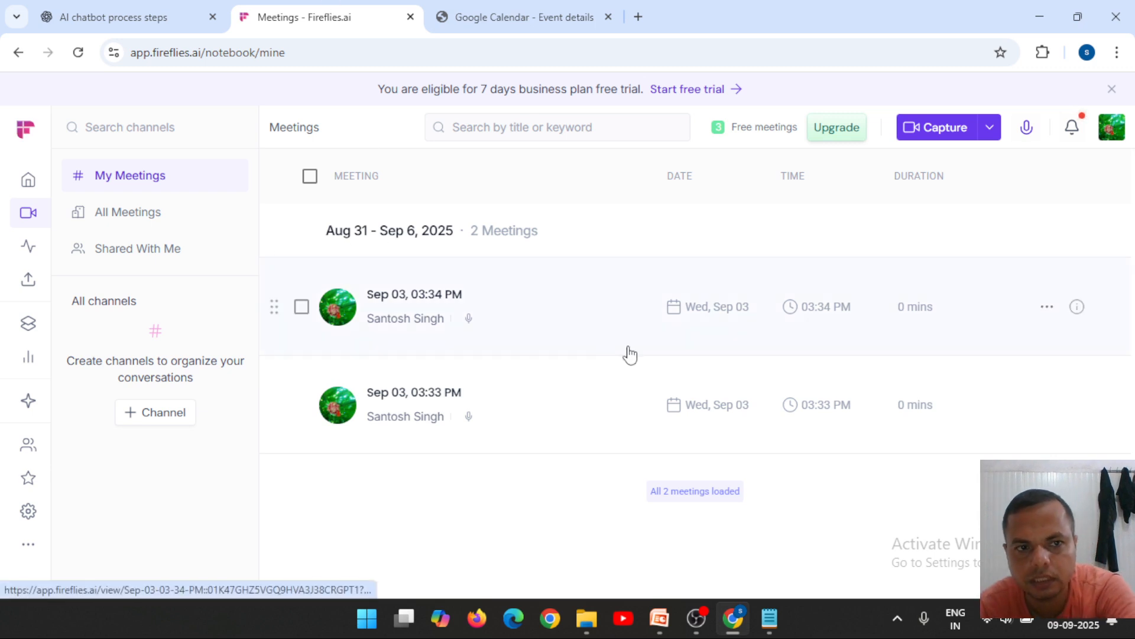
pyautogui.click(31, 248)
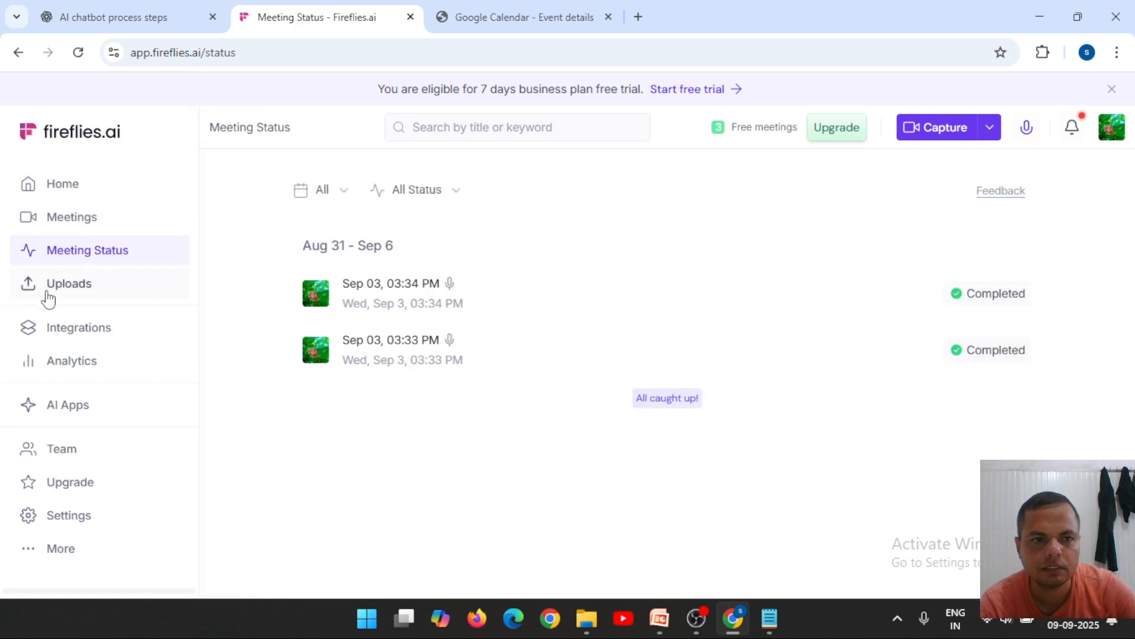
pyautogui.click(96, 329)
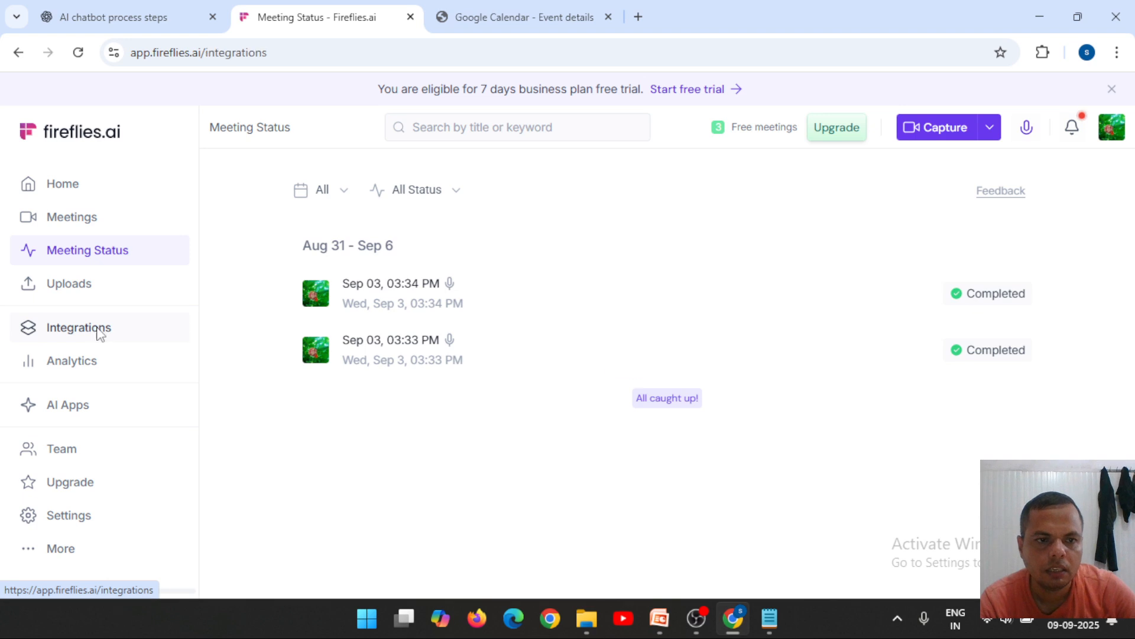
pyautogui.click(89, 367)
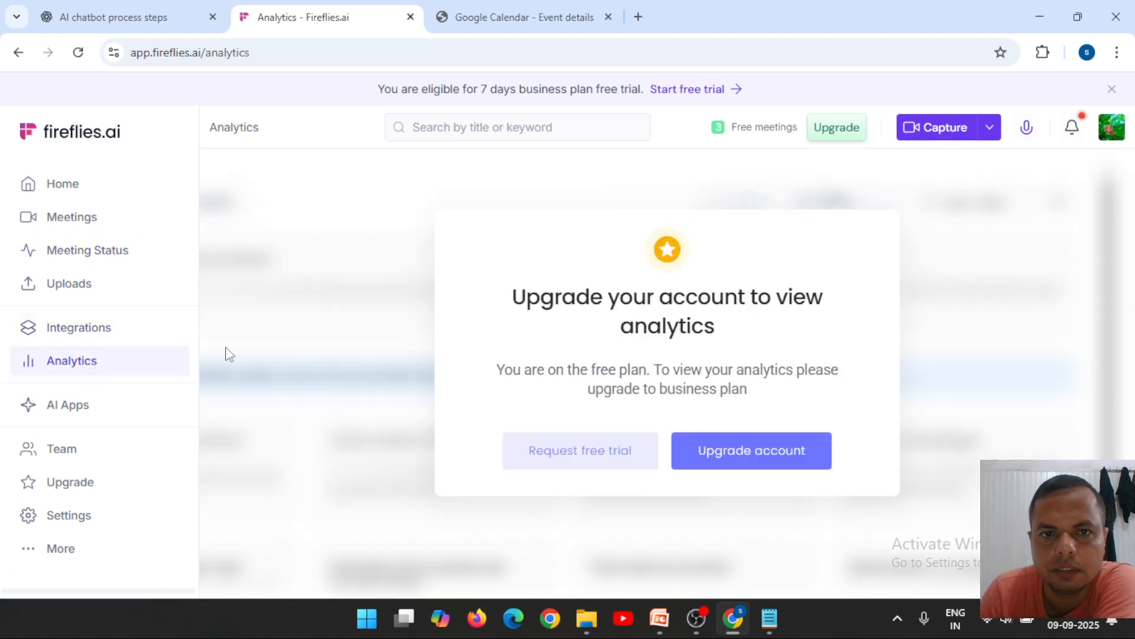
# - Open the Fireflies form for adding the assistant to a live meeting, check its Meeting link field, and close the form
pyautogui.click(990, 127)
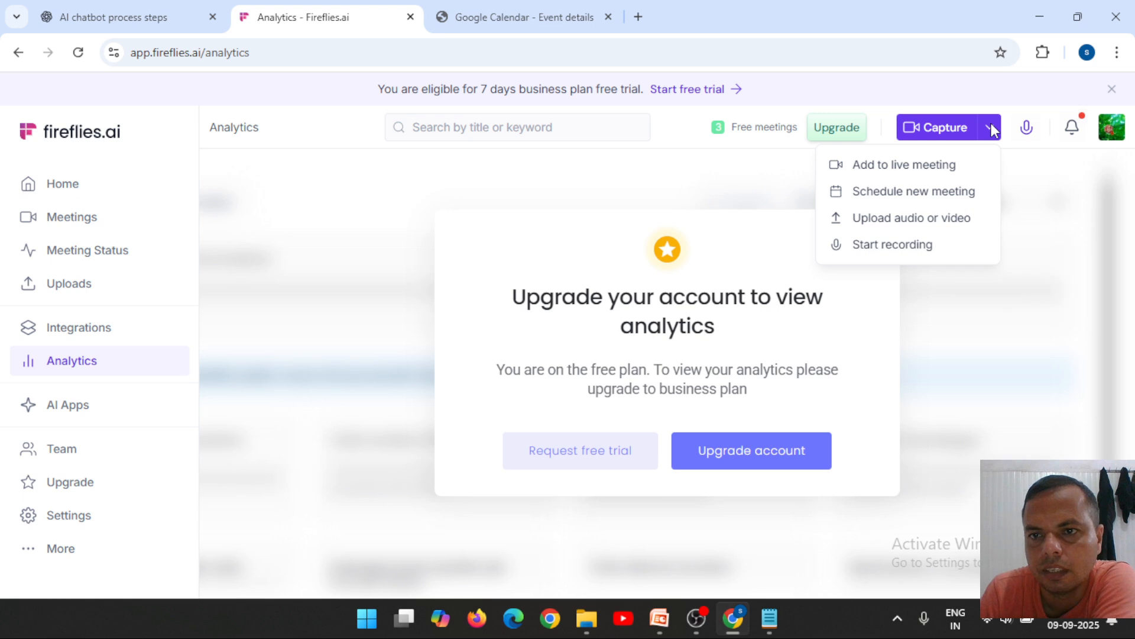
pyautogui.click(909, 169)
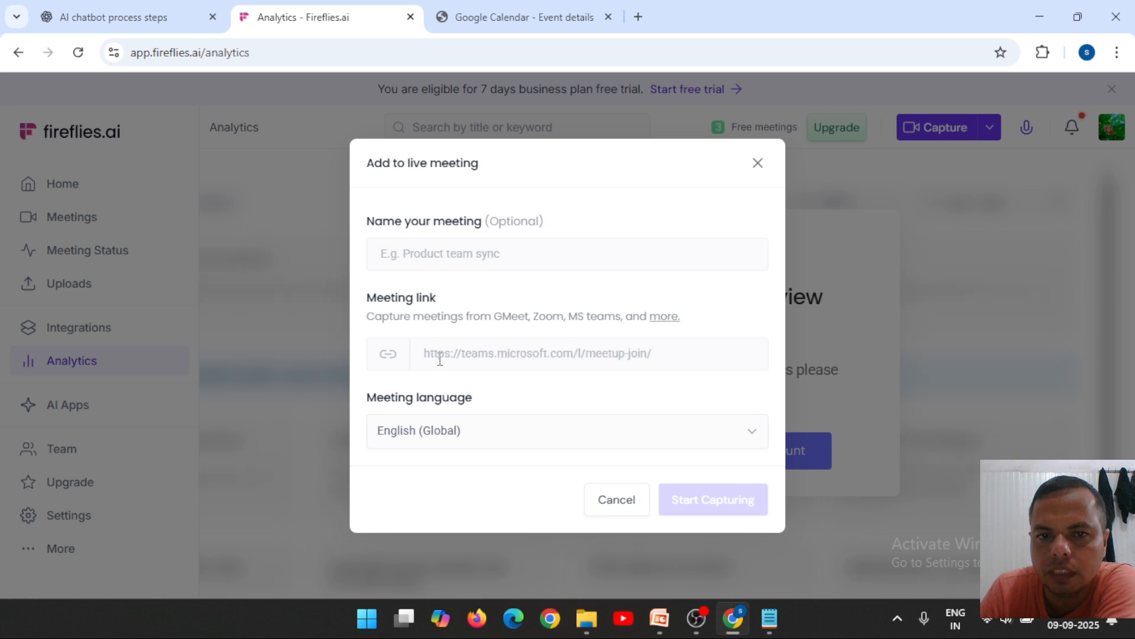
pyautogui.click(474, 362)
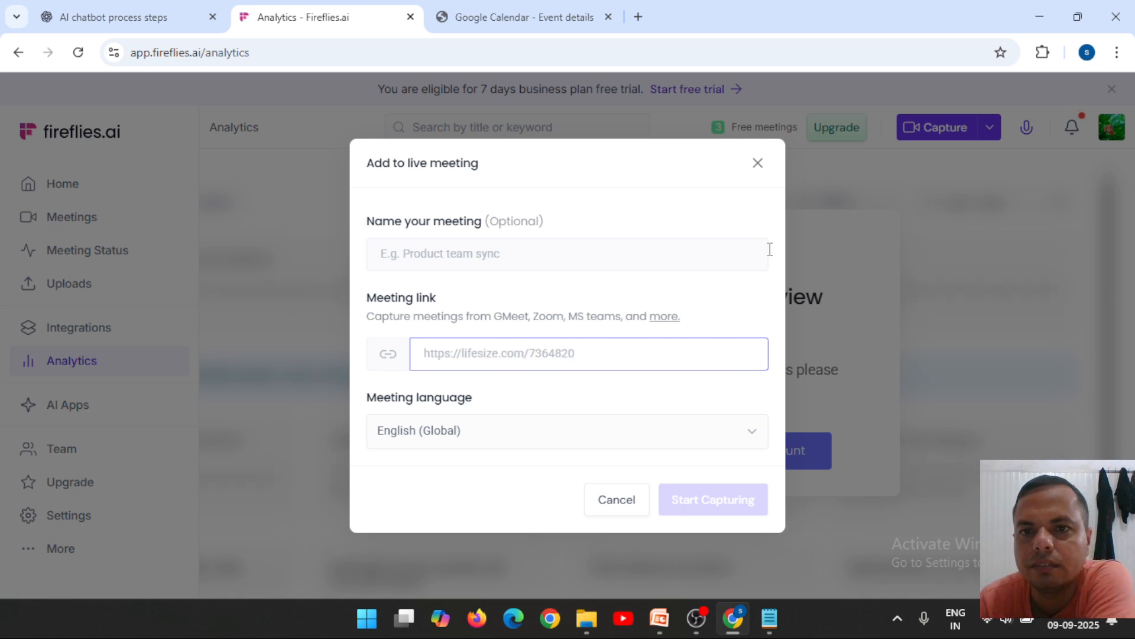
pyautogui.click(757, 165)
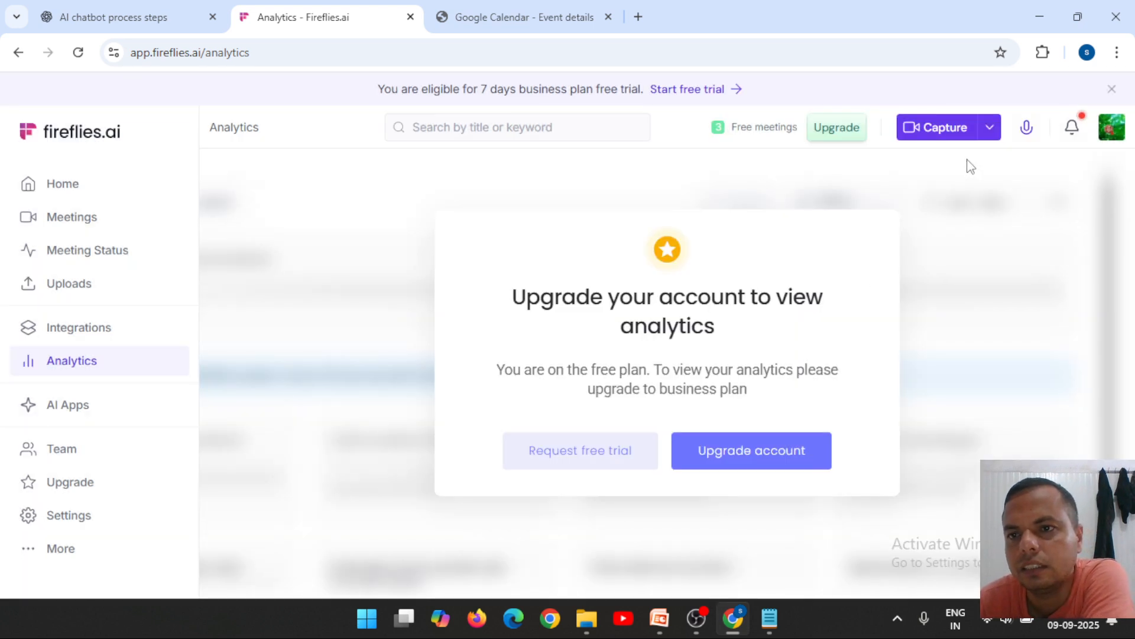
# - Make a short untitled Fireflies audio recording in English (Global), allowing microphone access for this time only, and stop it
pyautogui.click(990, 130)
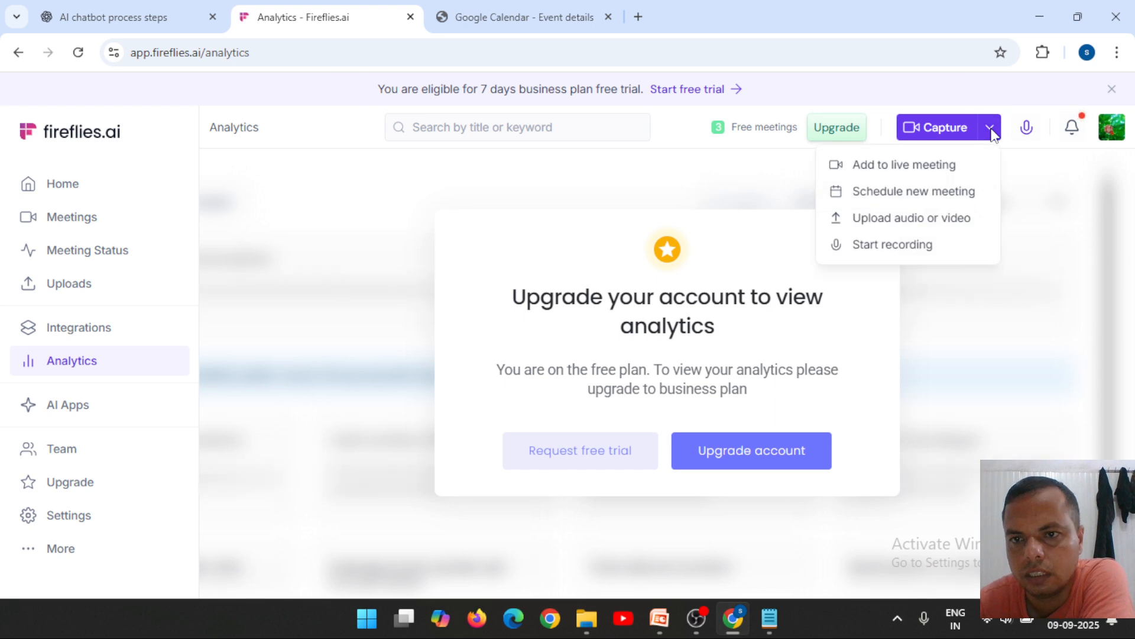
pyautogui.click(891, 247)
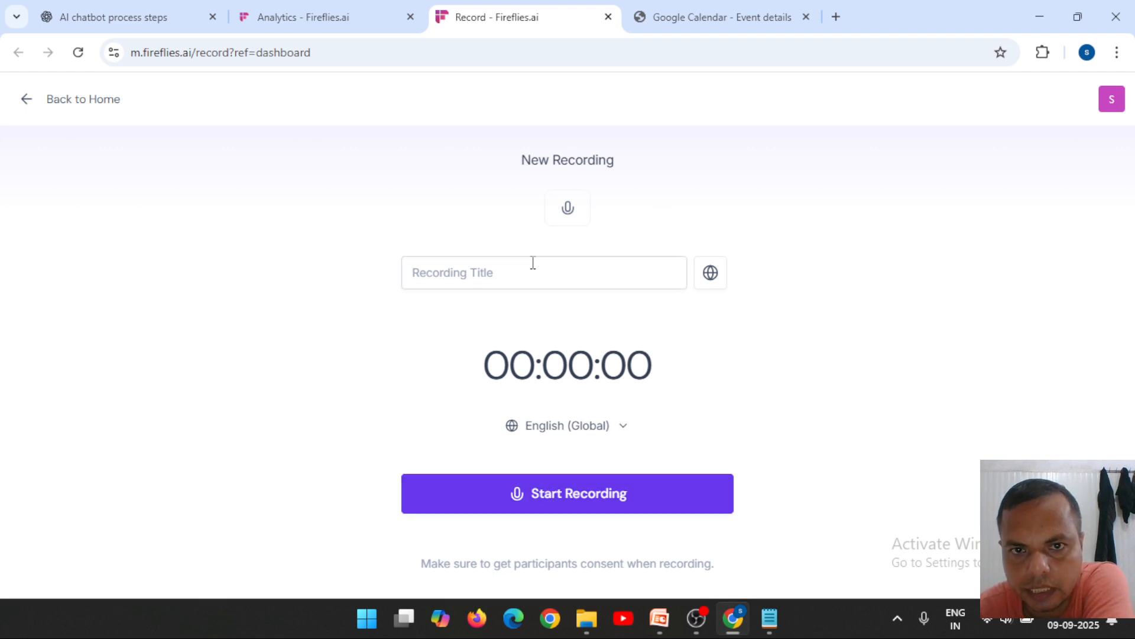
pyautogui.click(574, 494)
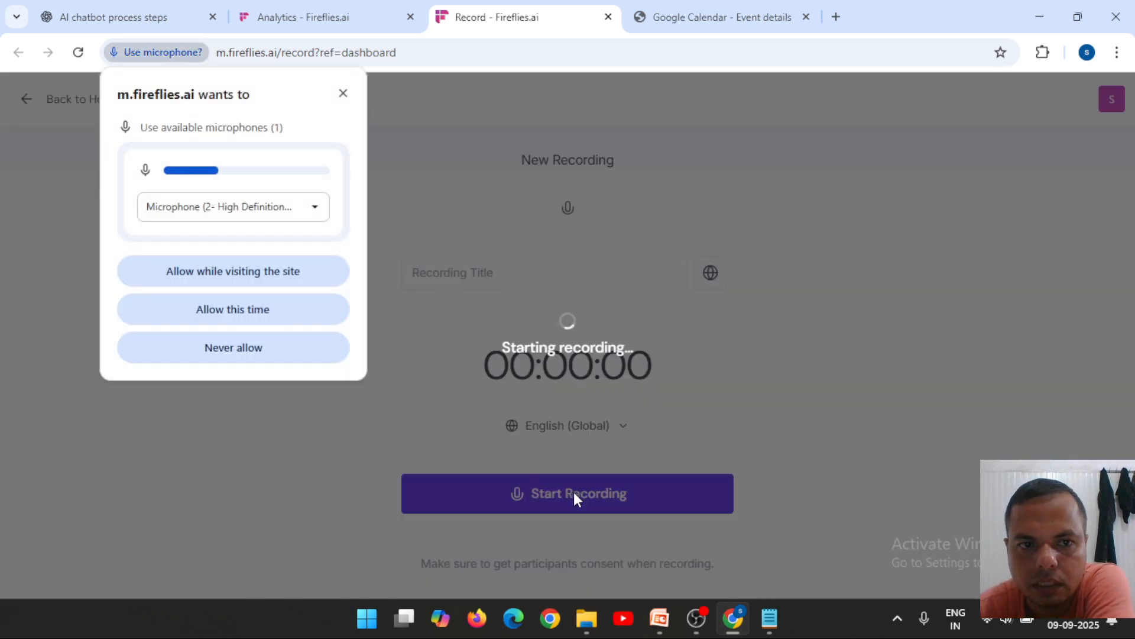
pyautogui.click(226, 316)
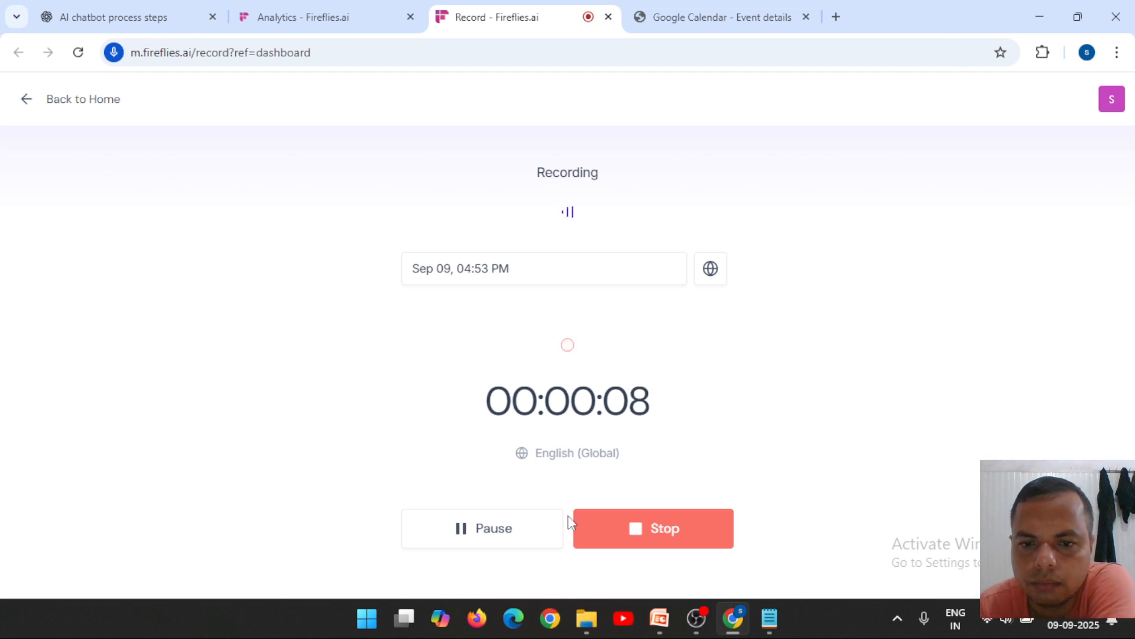
pyautogui.click(668, 530)
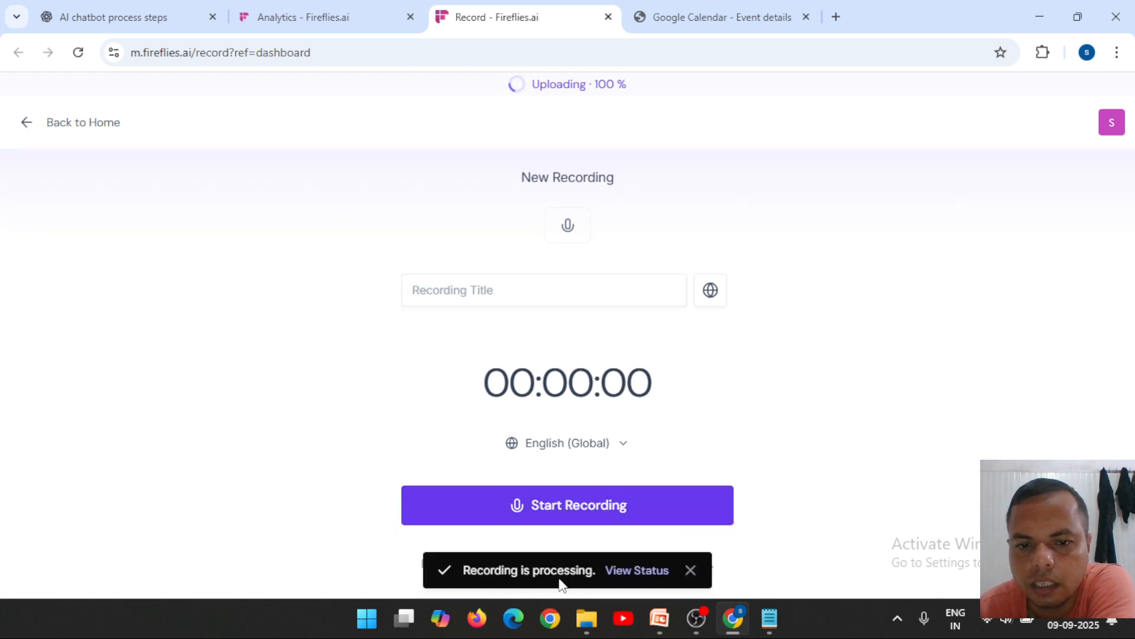
# - View the processing status of the new recording and open the Integrations page from the Custom Rules introduction
pyautogui.click(635, 572)
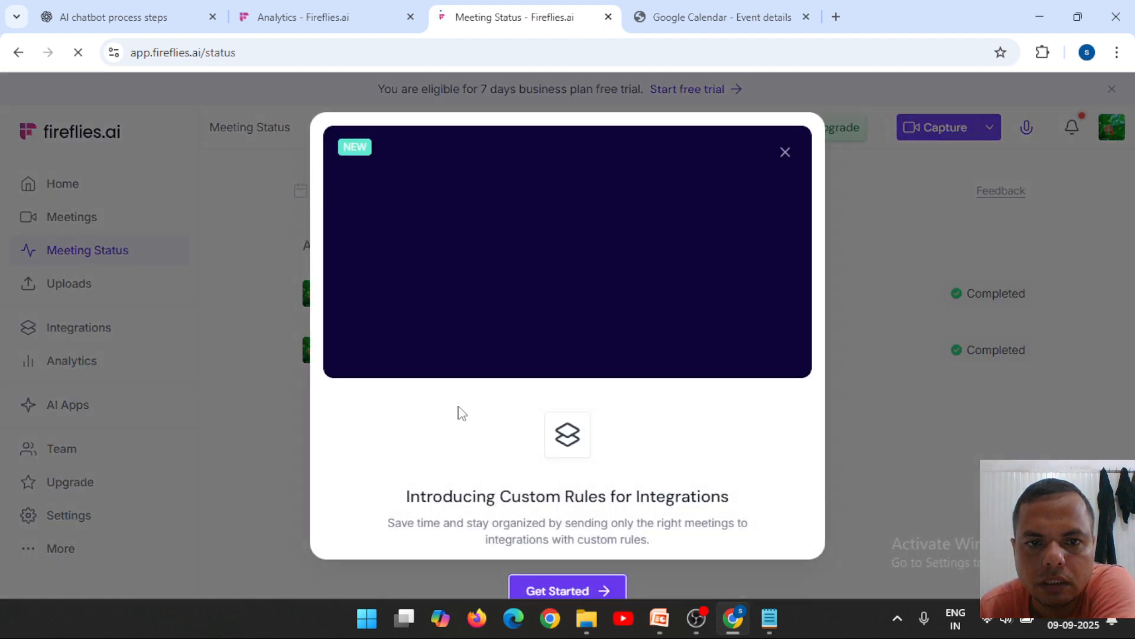
pyautogui.click(567, 592)
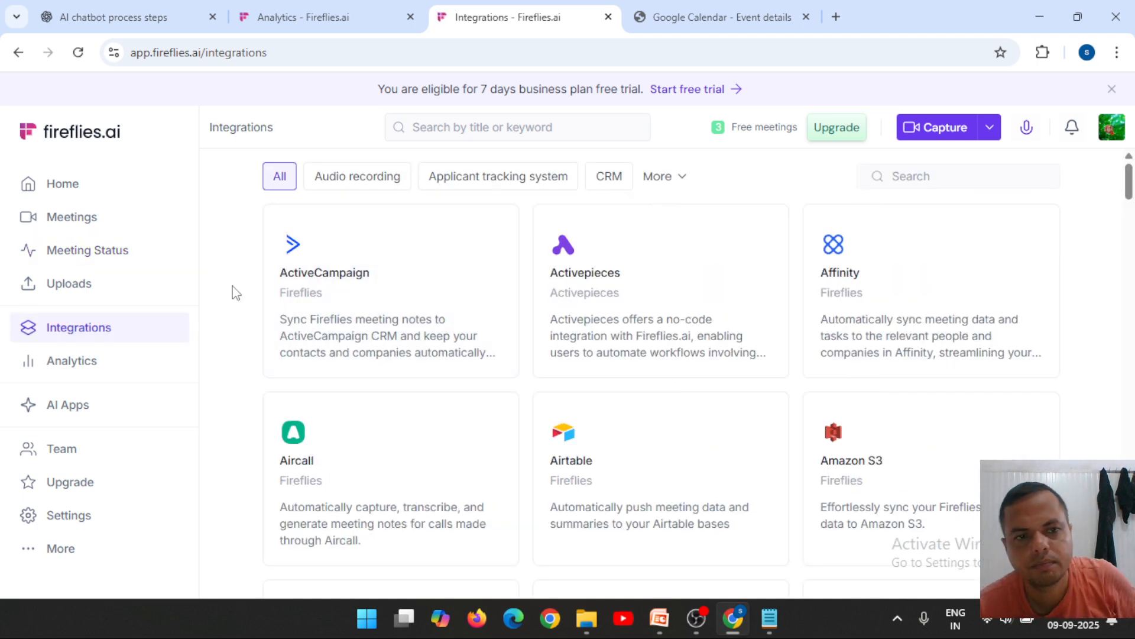
# - Switch to PowerPoint, show slide 25, and copy the prompt about reviewing the CV and generating a bullet-point summary from slide 26
pyautogui.click(660, 626)
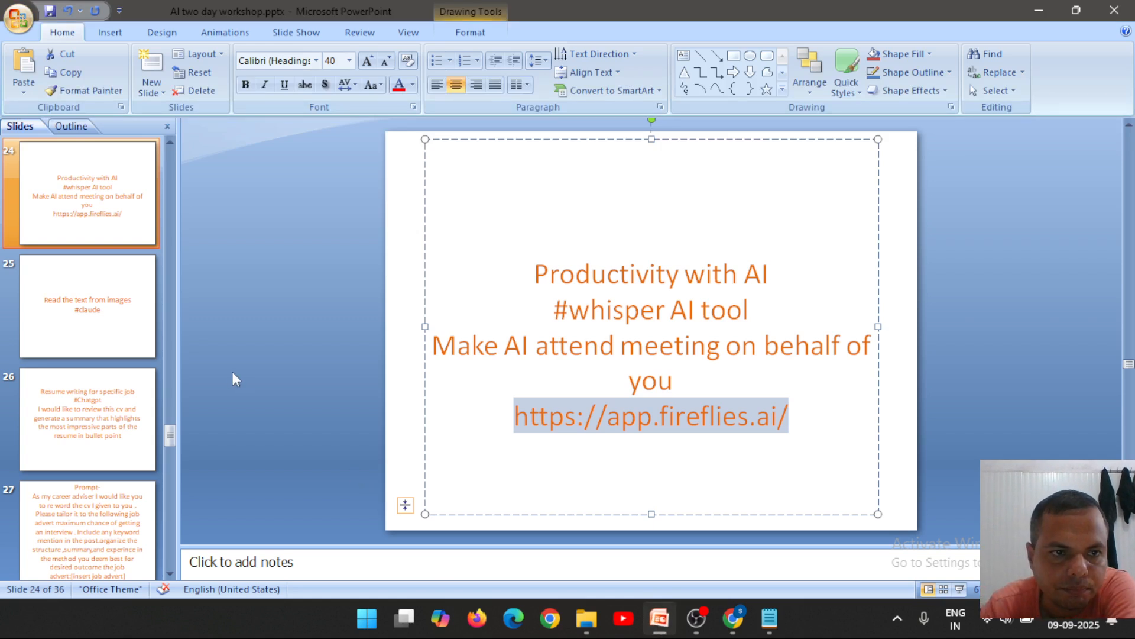
pyautogui.click(90, 328)
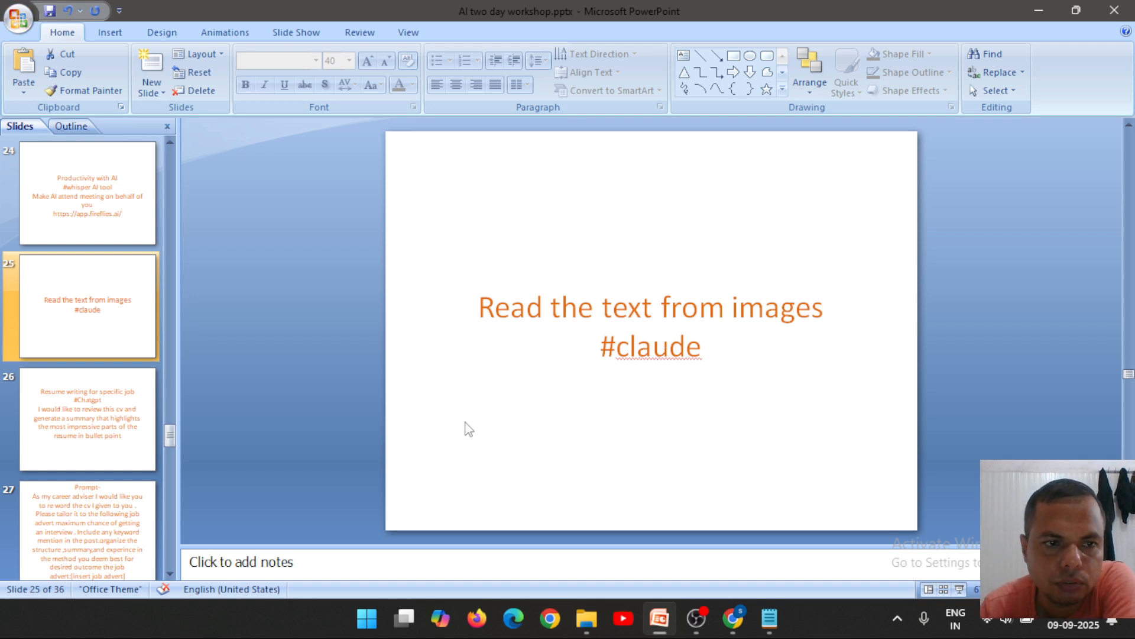
pyautogui.click(102, 423)
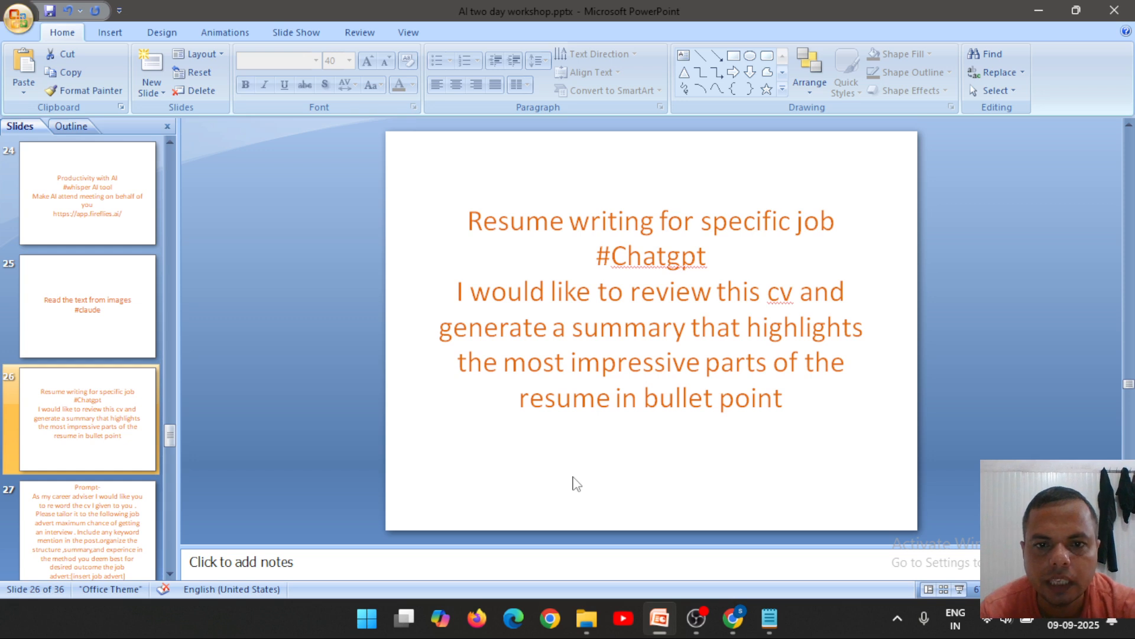
pyautogui.moveTo(459, 291)
pyautogui.mouseDown()
pyautogui.moveTo(753, 397)
pyautogui.moveTo(800, 400)
pyautogui.mouseUp()
pyautogui.hotkey('ctrl', 'c')
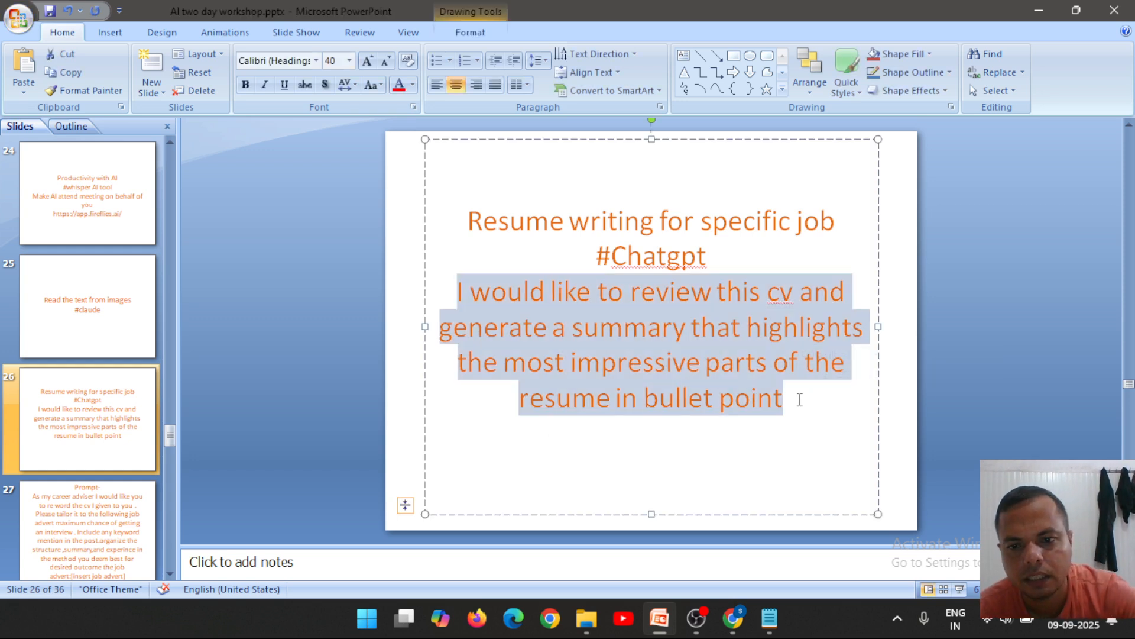
# - Replace the workshop invitation text in Notepad with the copied CV review prompt and return to PowerPoint
pyautogui.click(767, 619)
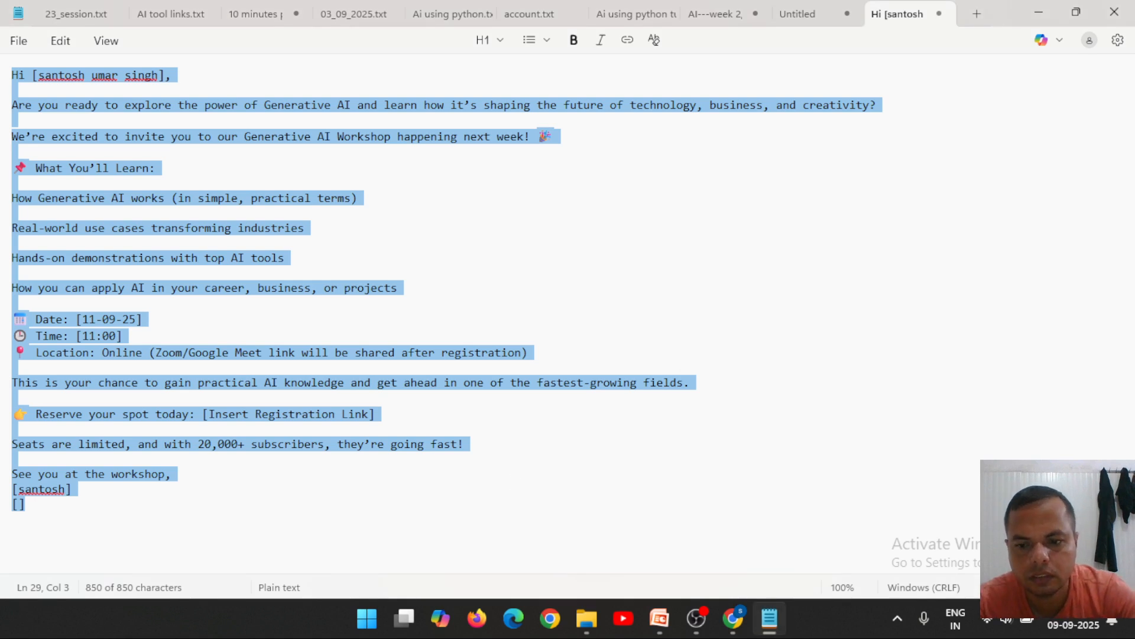
pyautogui.press('BackSpace')
pyautogui.hotkey('ctrl', 'v')
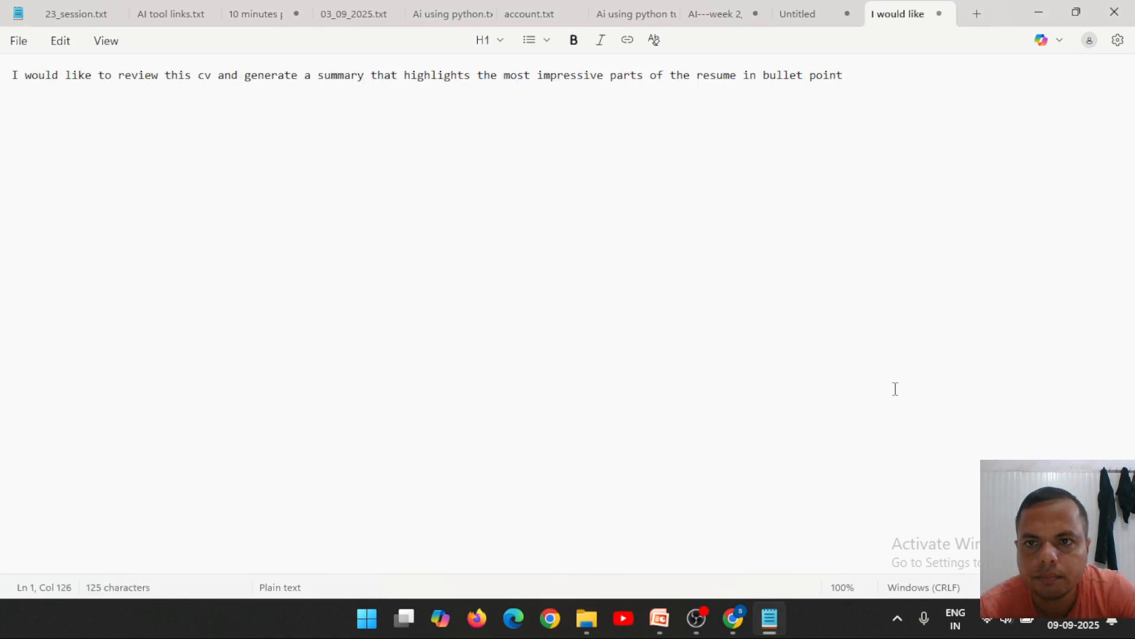
pyautogui.click(1030, 8)
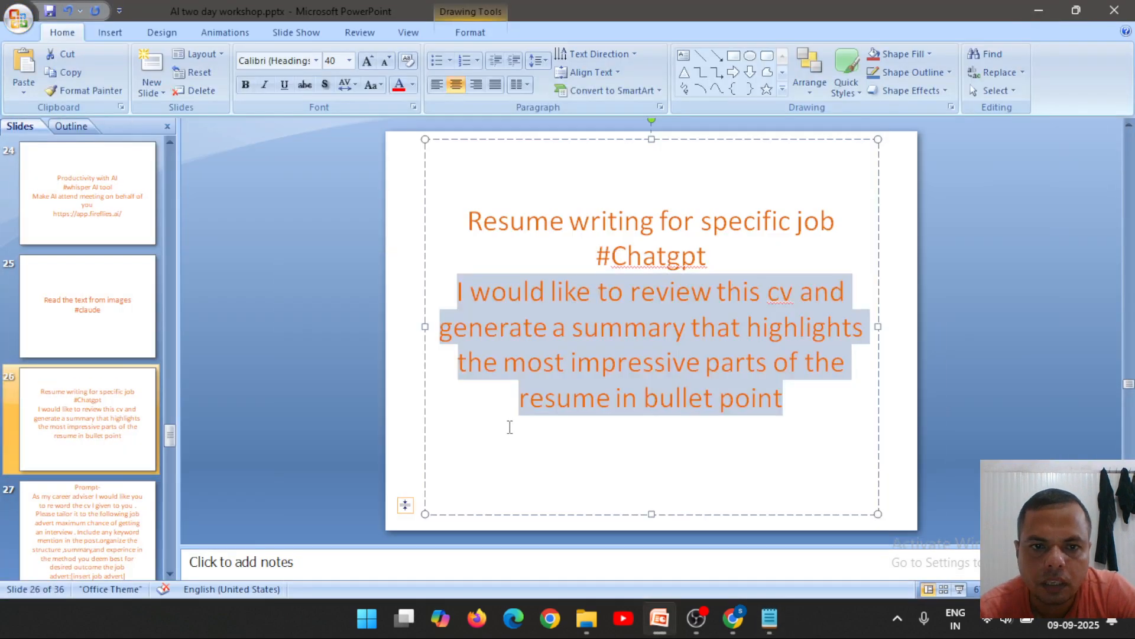
# - Copy the "As my career adviser" prompt from slide 27 and paste it on a new line below the CV review prompt in Notepad
pyautogui.click(97, 511)
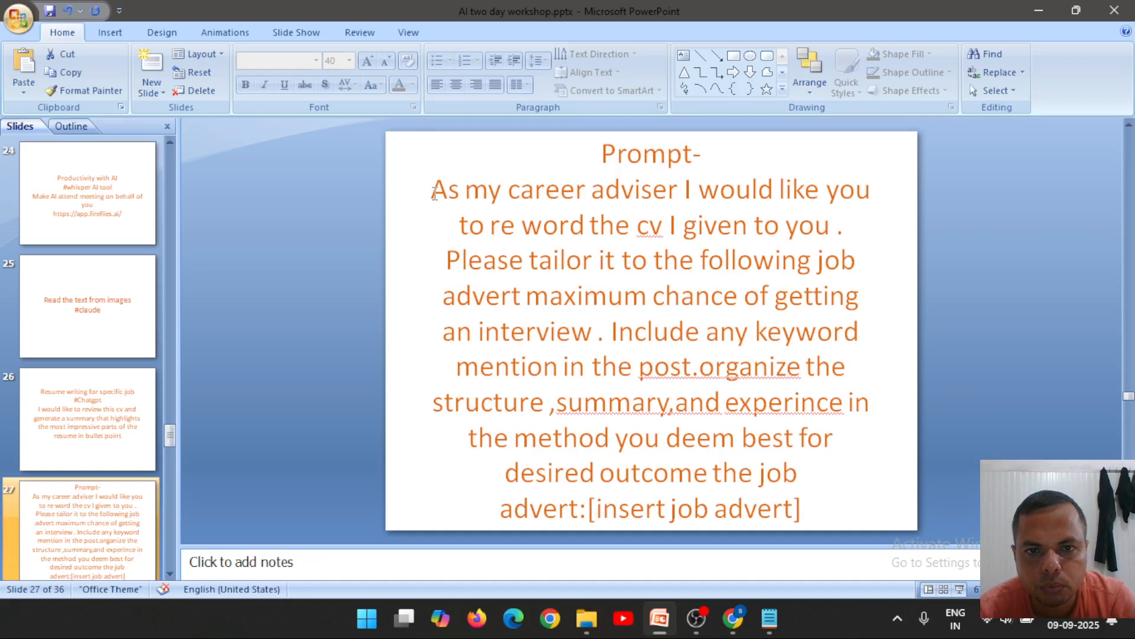
pyautogui.moveTo(433, 190)
pyautogui.mouseDown()
pyautogui.moveTo(648, 296)
pyautogui.moveTo(809, 502)
pyautogui.mouseUp()
pyautogui.hotkey('ctrl', 'c')
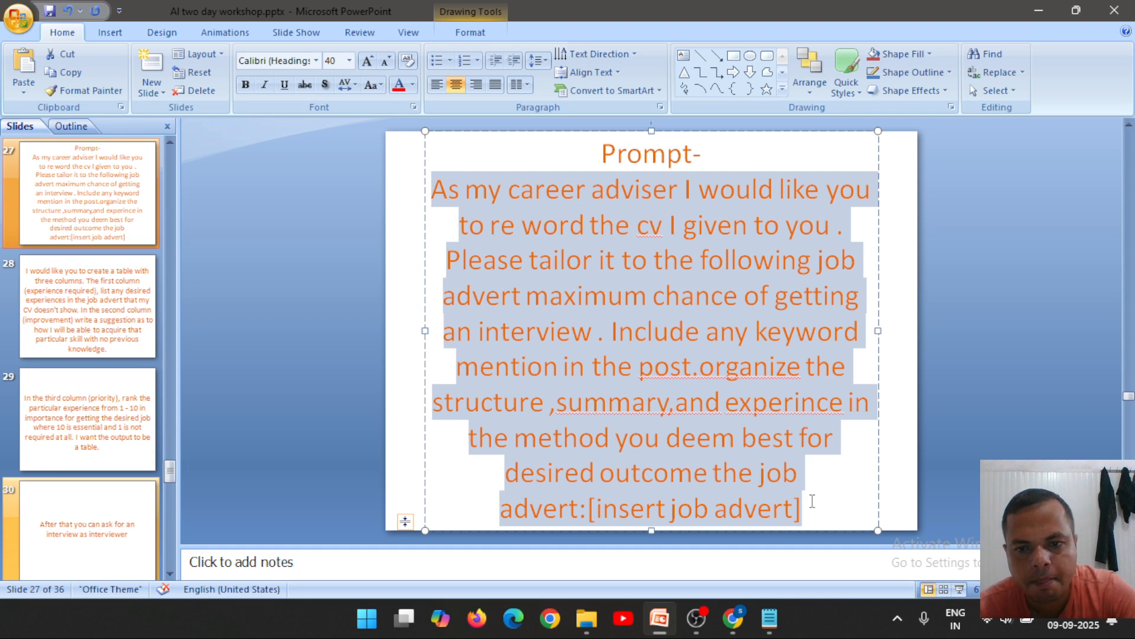
pyautogui.click(770, 618)
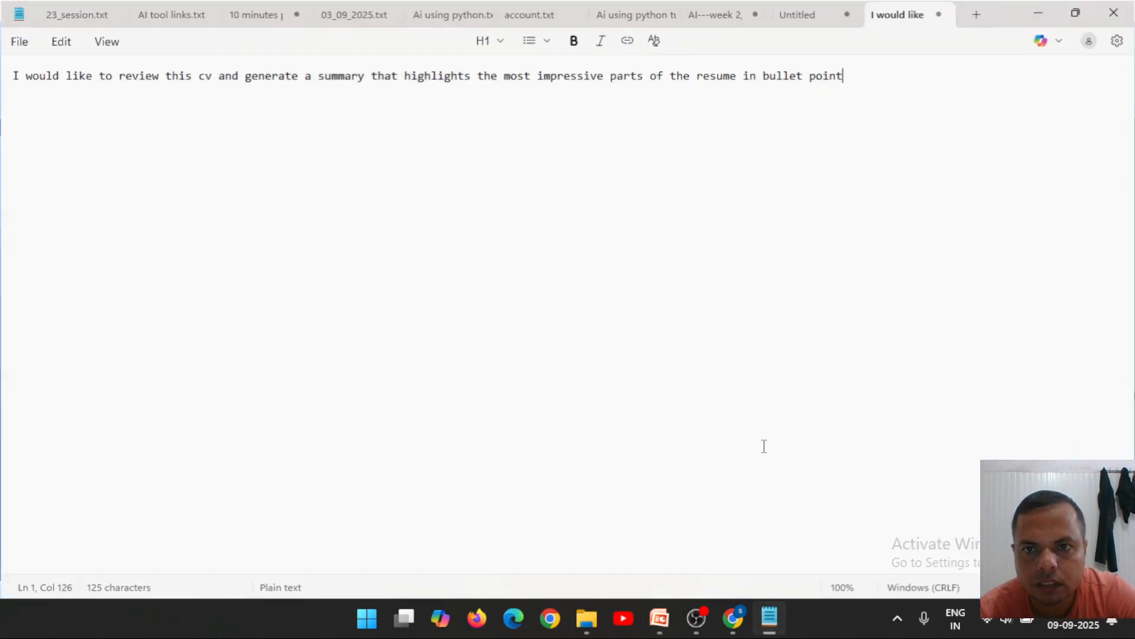
pyautogui.press('Return')
pyautogui.hotkey('ctrl', 'v')
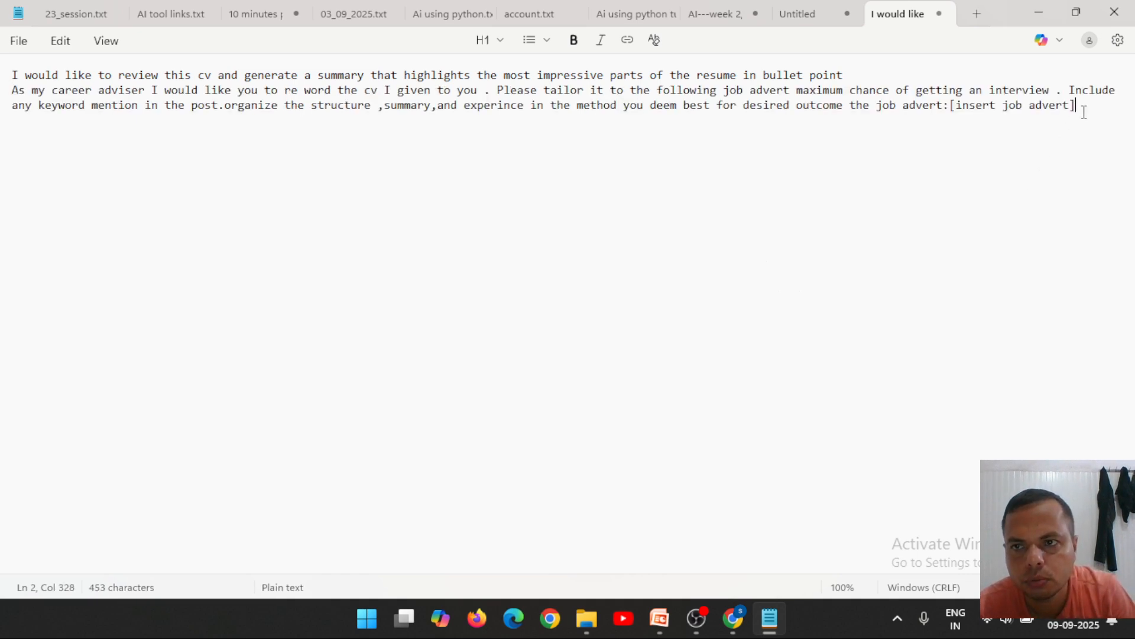
# - Select both prompts in Notepad and bring up the ChatGPT conversation about AI chatbot process steps in Chrome
pyautogui.moveTo(1077, 107); pyautogui.dragTo(2, 78)
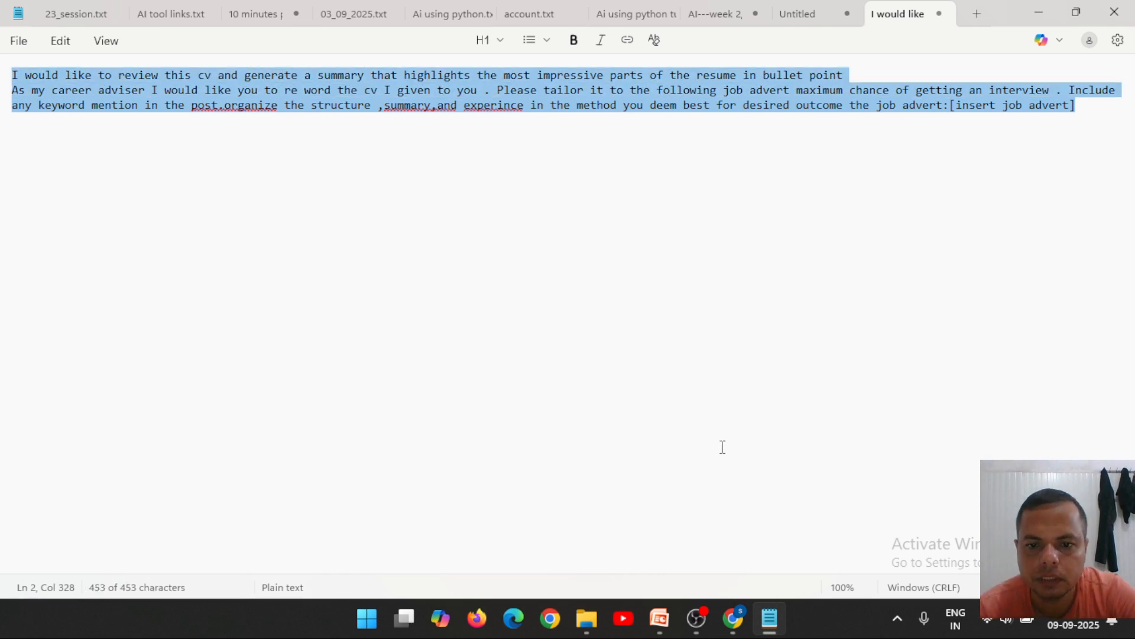
pyautogui.click(735, 621)
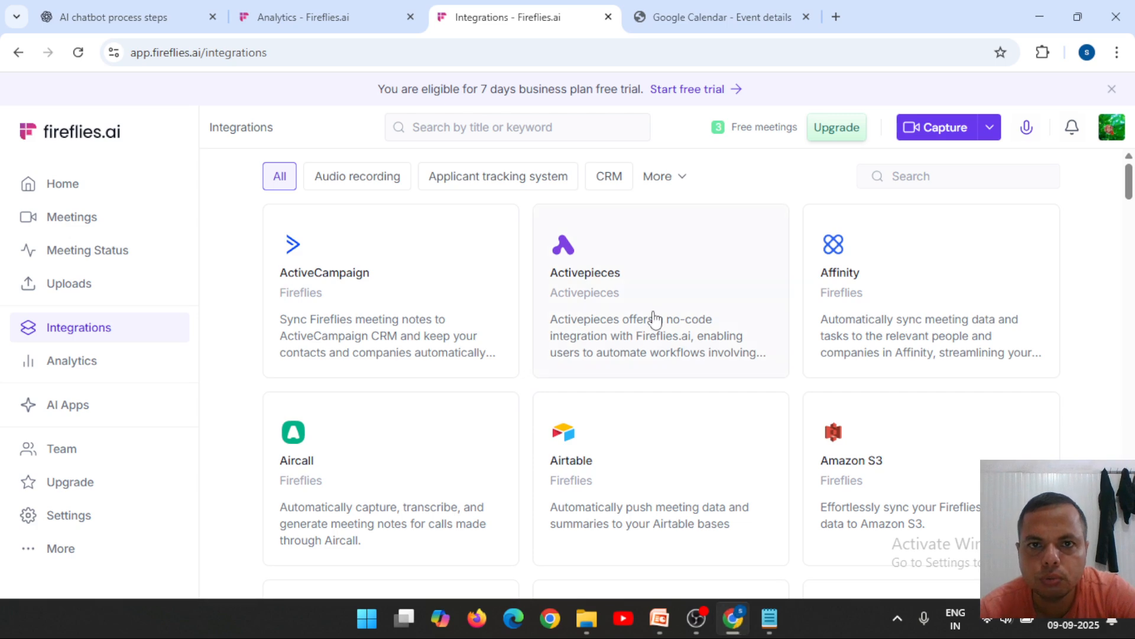
pyautogui.click(134, 8)
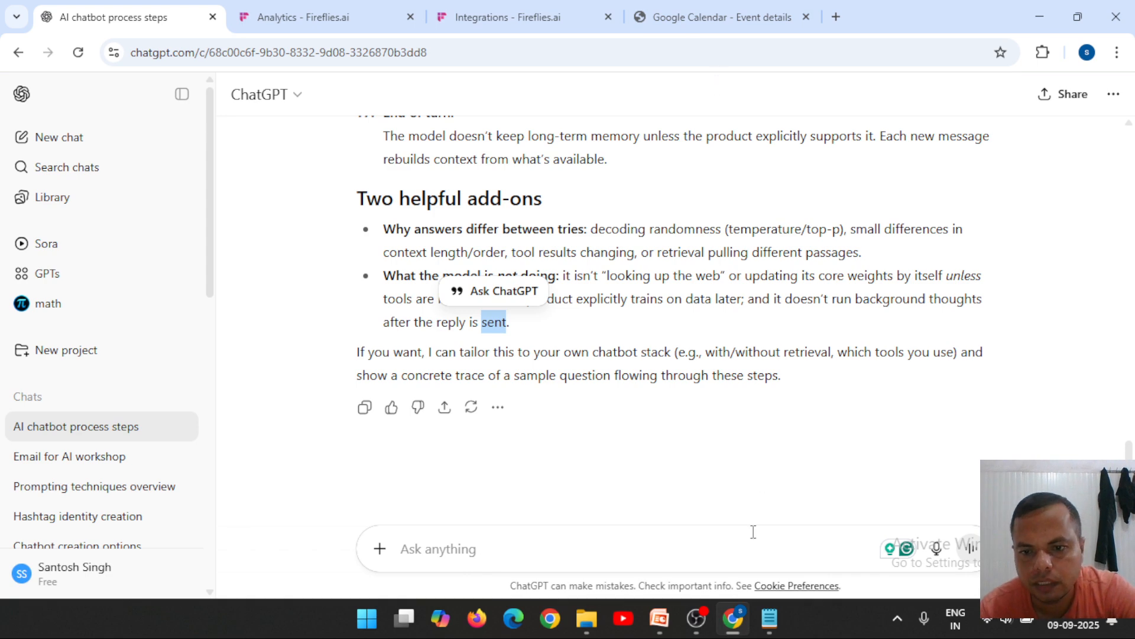
# - Return to Notepad and copy only the first line, the prompt asking for a bullet-point CV summary
pyautogui.click(776, 616)
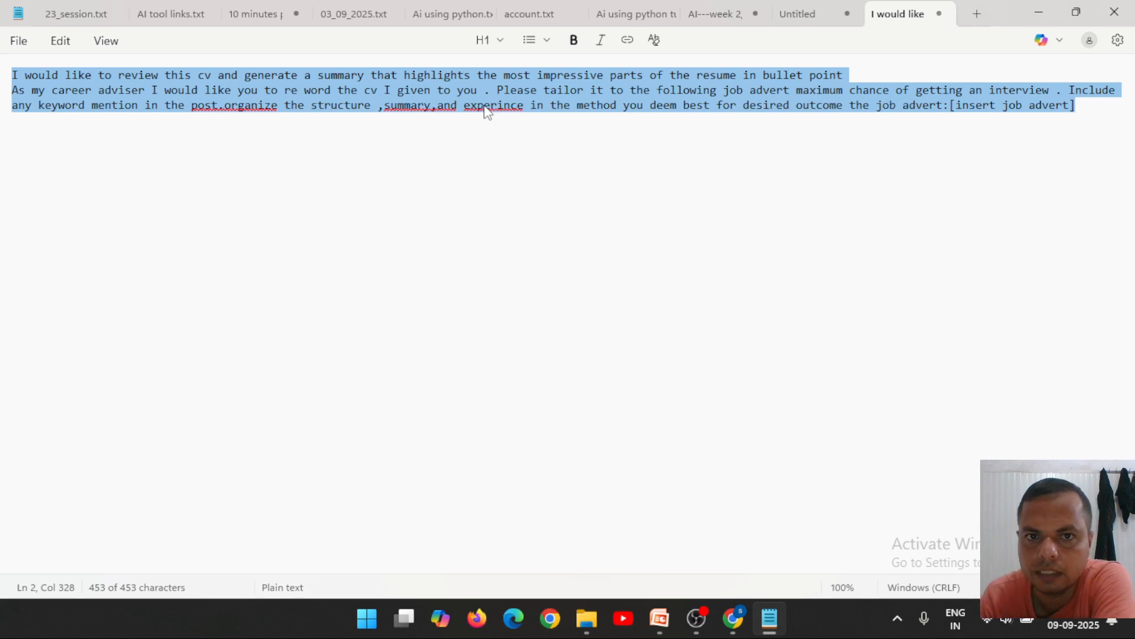
pyautogui.click(849, 76)
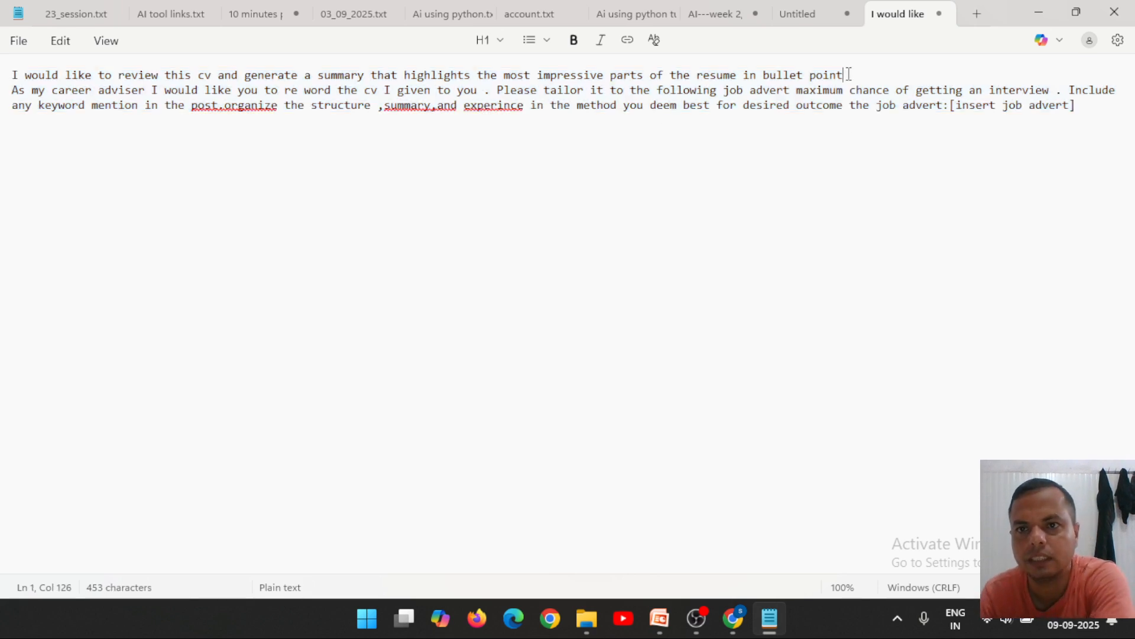
pyautogui.press('Home')
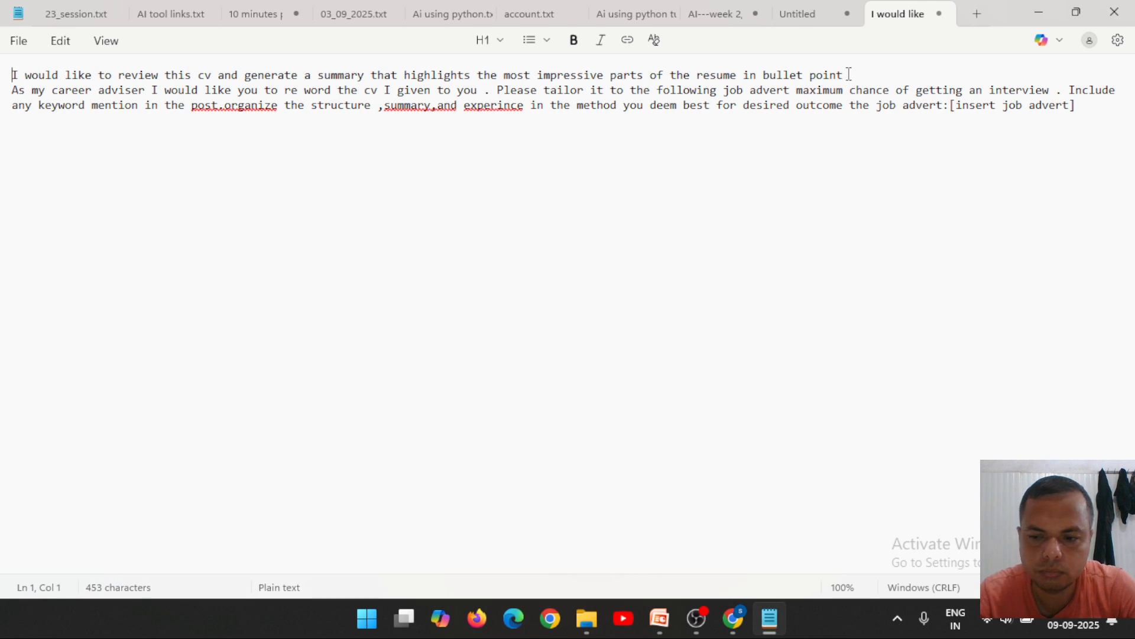
pyautogui.hotkey('shift', 'Down')
pyautogui.hotkey('ctrl', 'c')
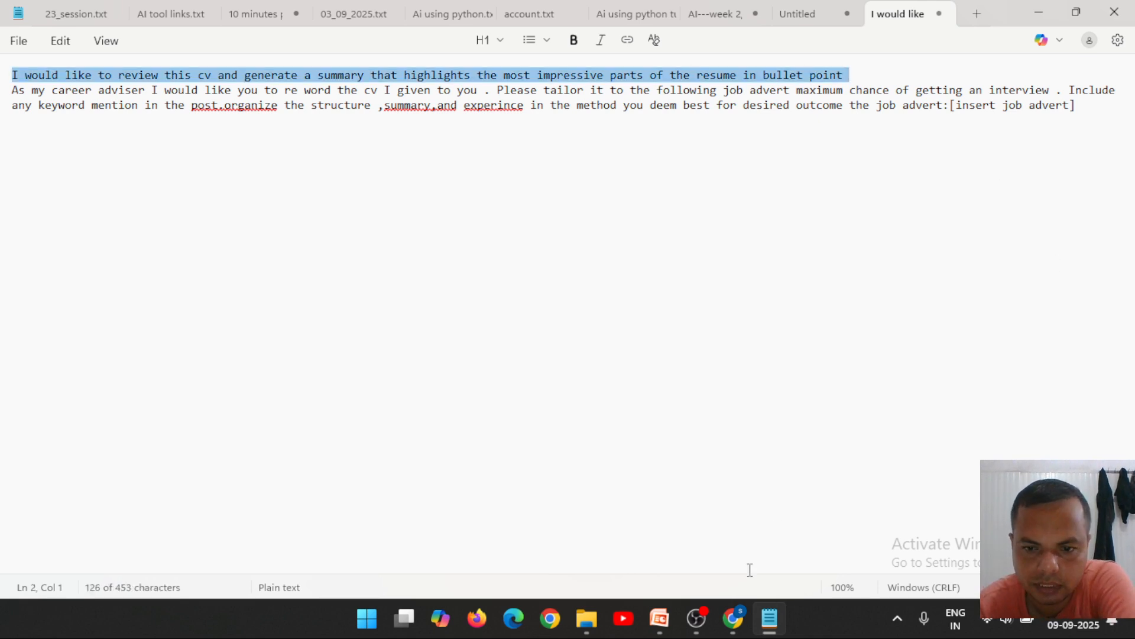
# - Start a new ChatGPT chat in Chrome and paste the CV review prompt into the message
pyautogui.click(733, 622)
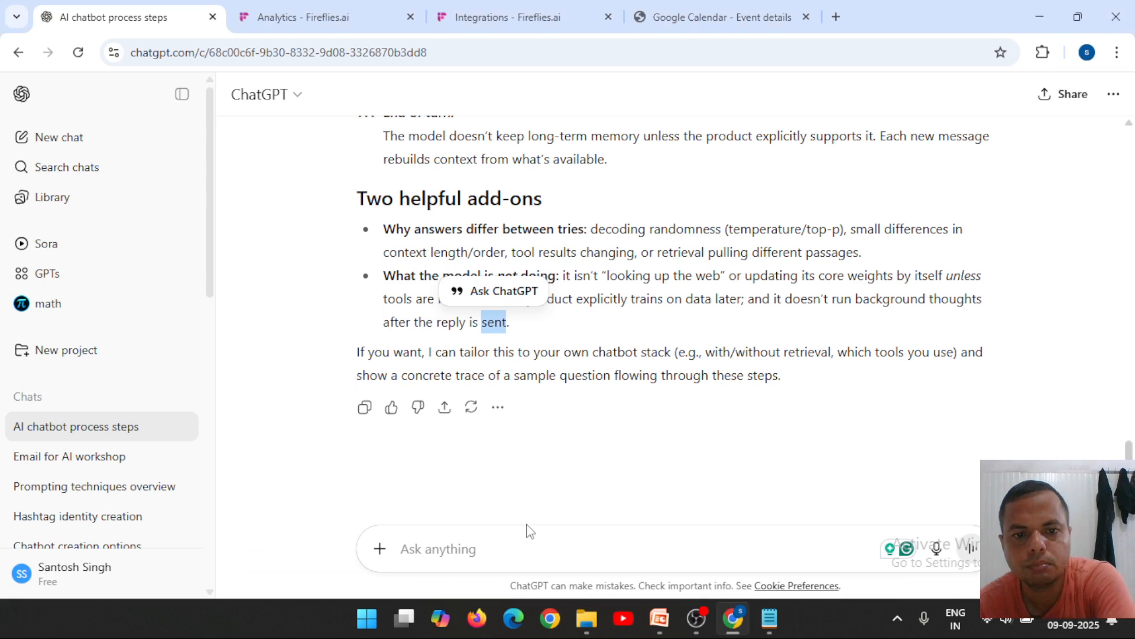
pyautogui.click(75, 141)
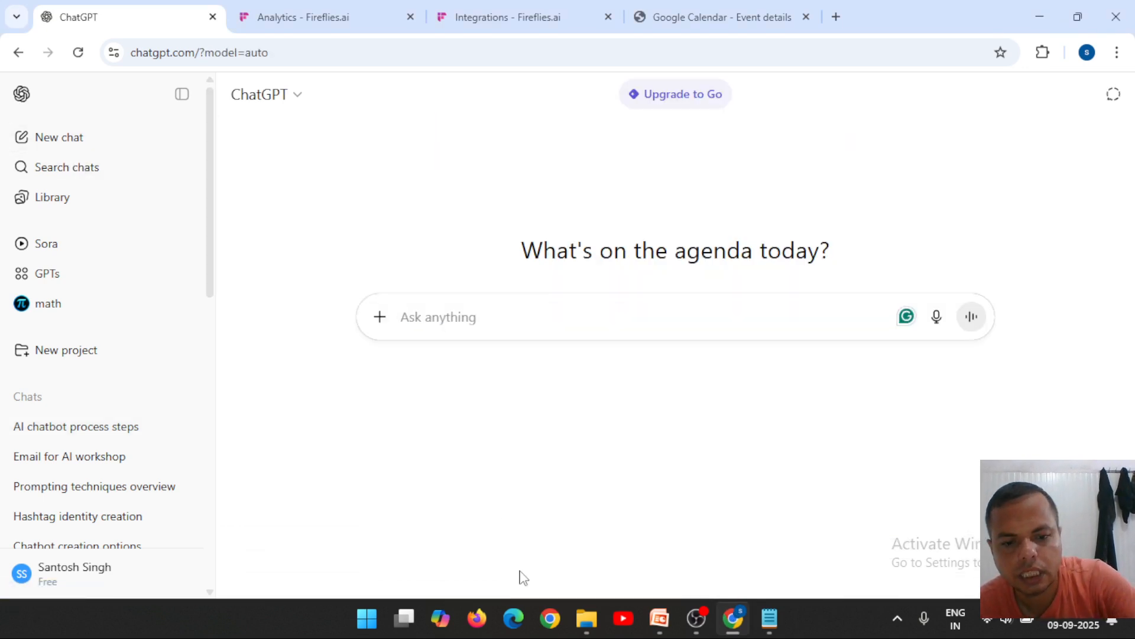
pyautogui.hotkey('ctrl', 'v')
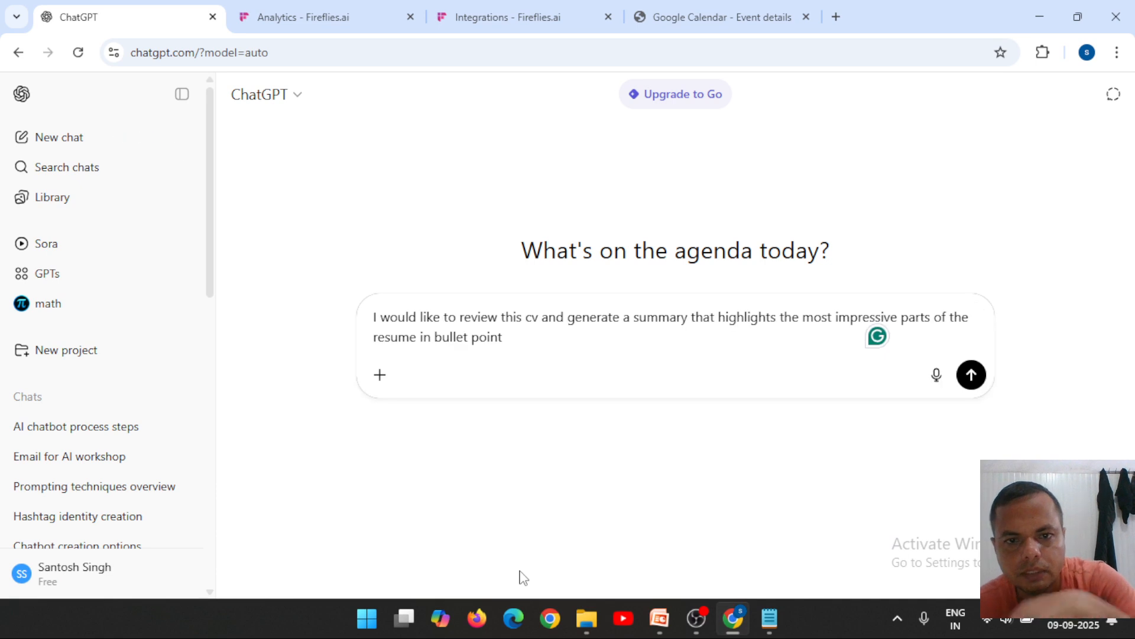
# - Attach the prompt engineering CV PDF from the Desktop folder to the ChatGPT message
pyautogui.click(377, 376)
pyautogui.click(400, 420)
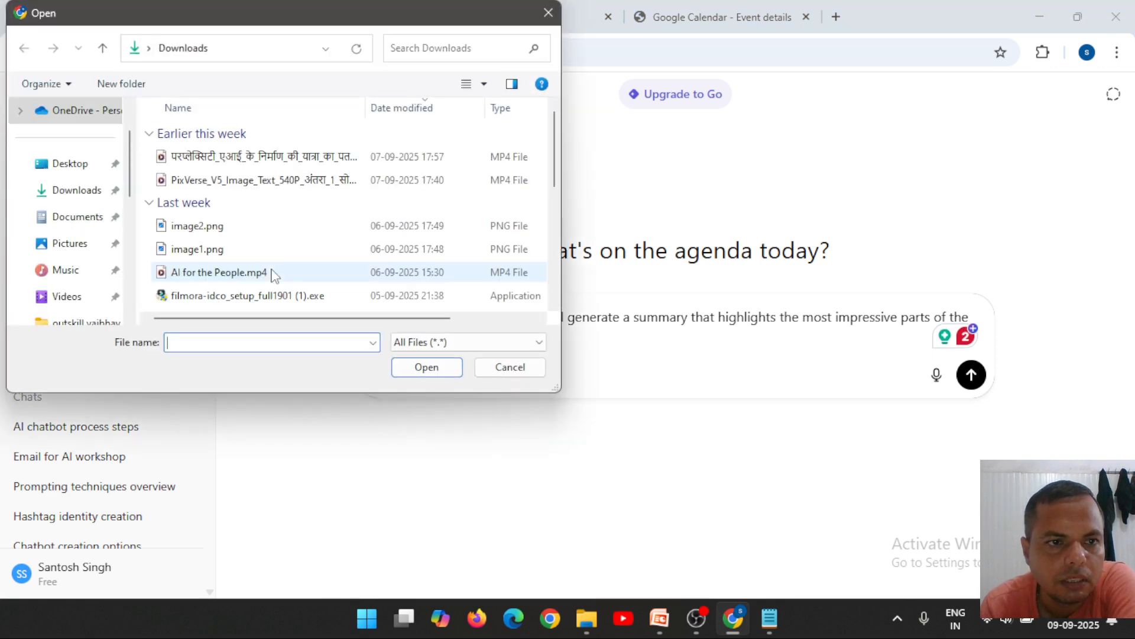
pyautogui.click(71, 173)
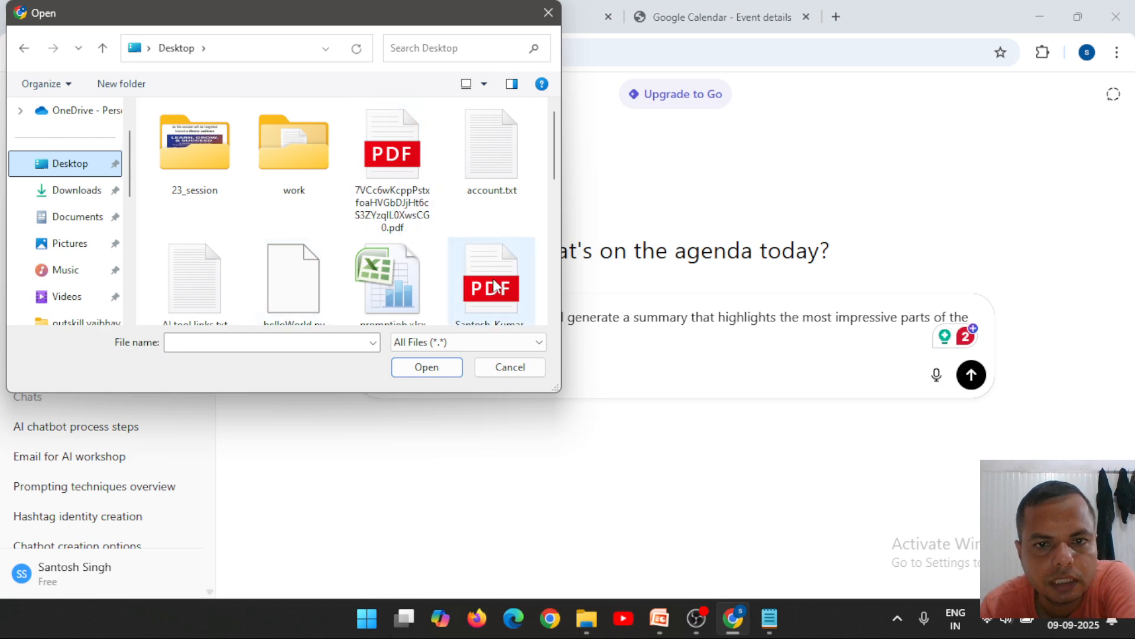
pyautogui.click(496, 287)
pyautogui.click(443, 367)
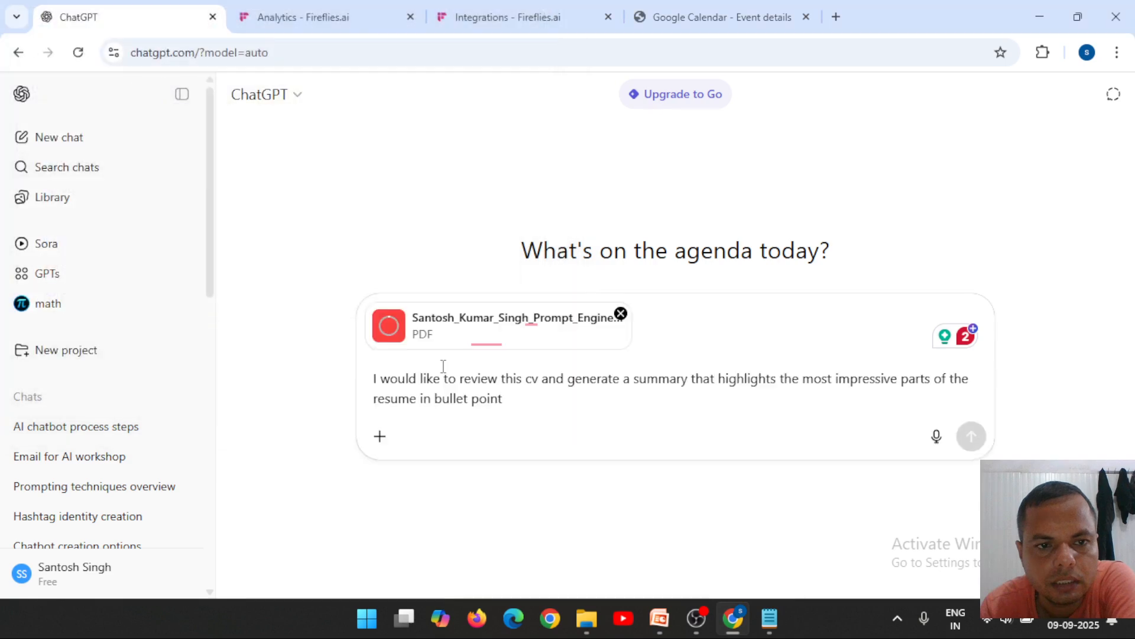
# - Replace the attached CV with the resume PDF from the Desktop folder and send the review prompt to ChatGPT
pyautogui.click(621, 314)
pyautogui.click(379, 374)
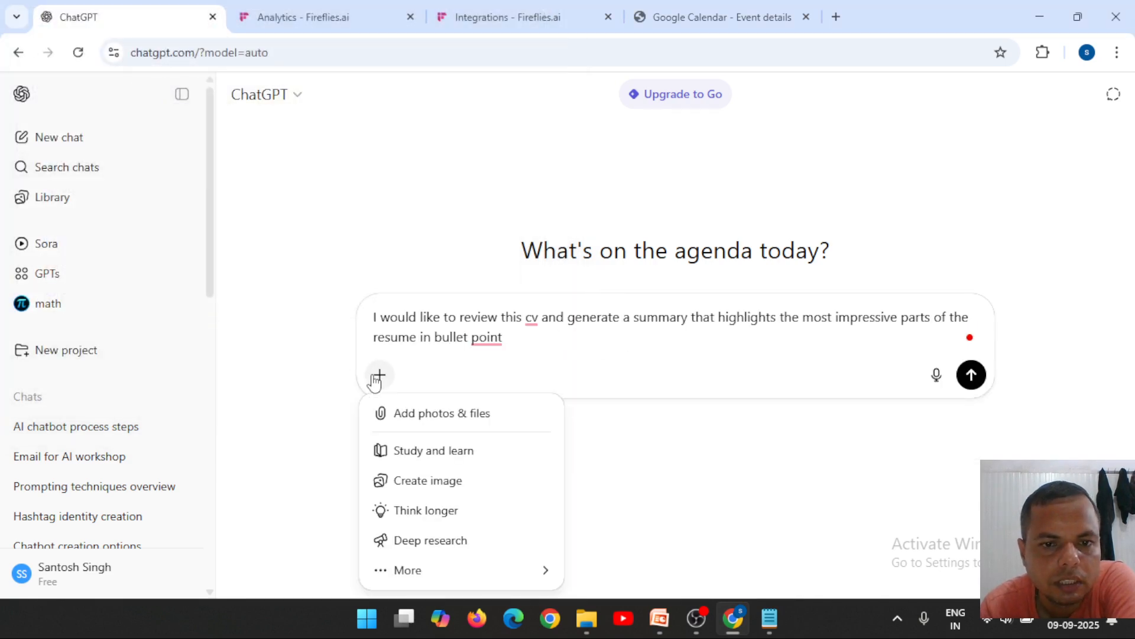
pyautogui.click(413, 413)
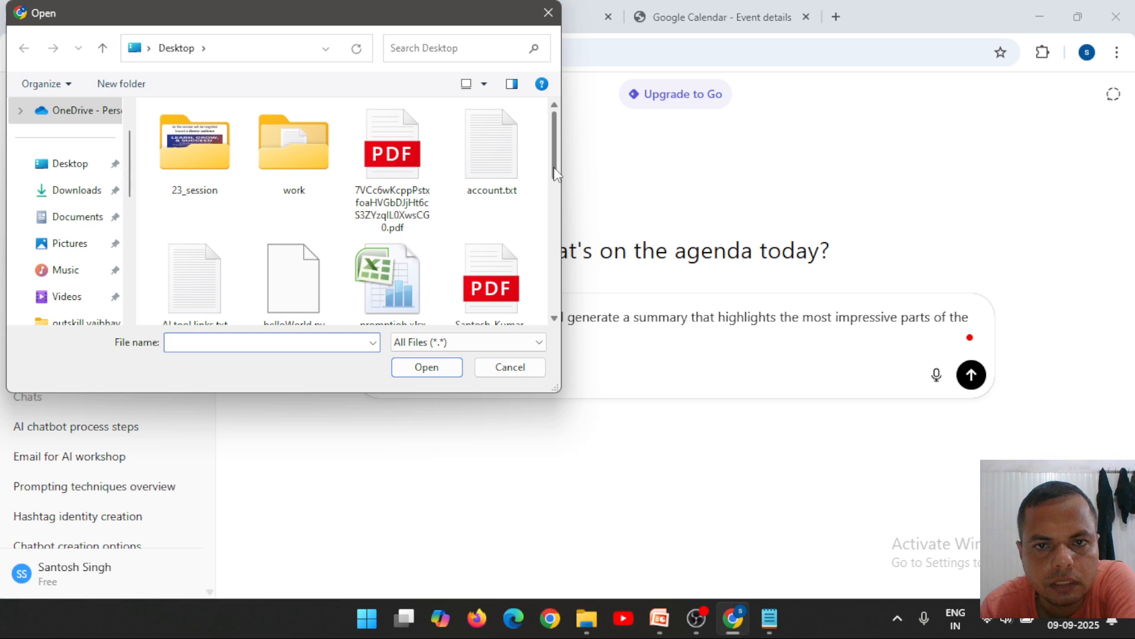
pyautogui.scroll(-3, 556, 173)
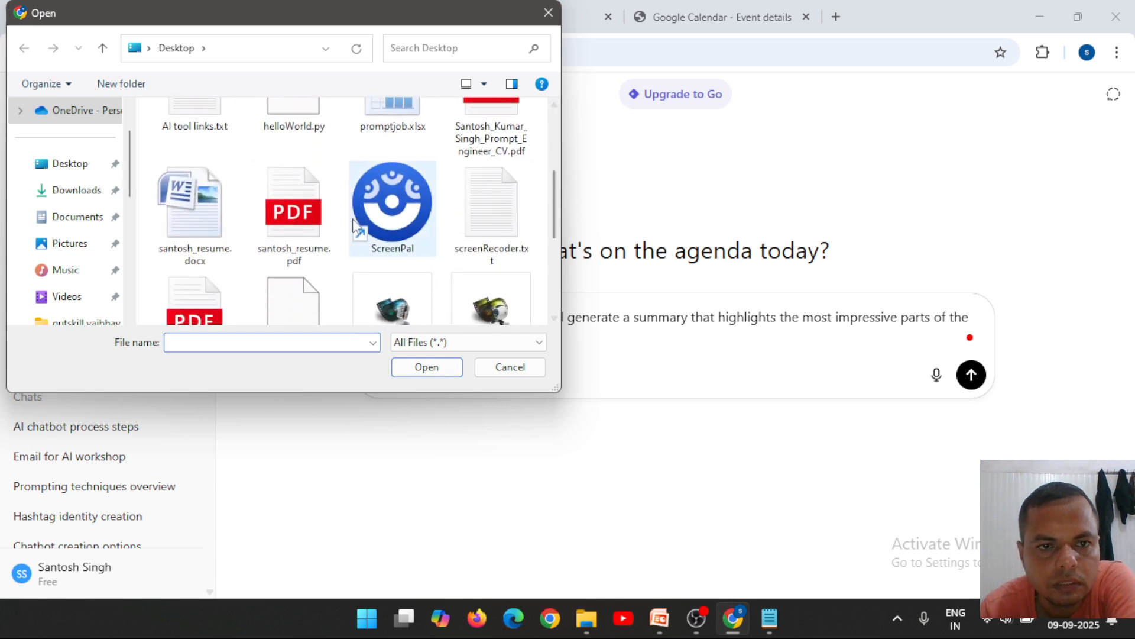
pyautogui.click(260, 219)
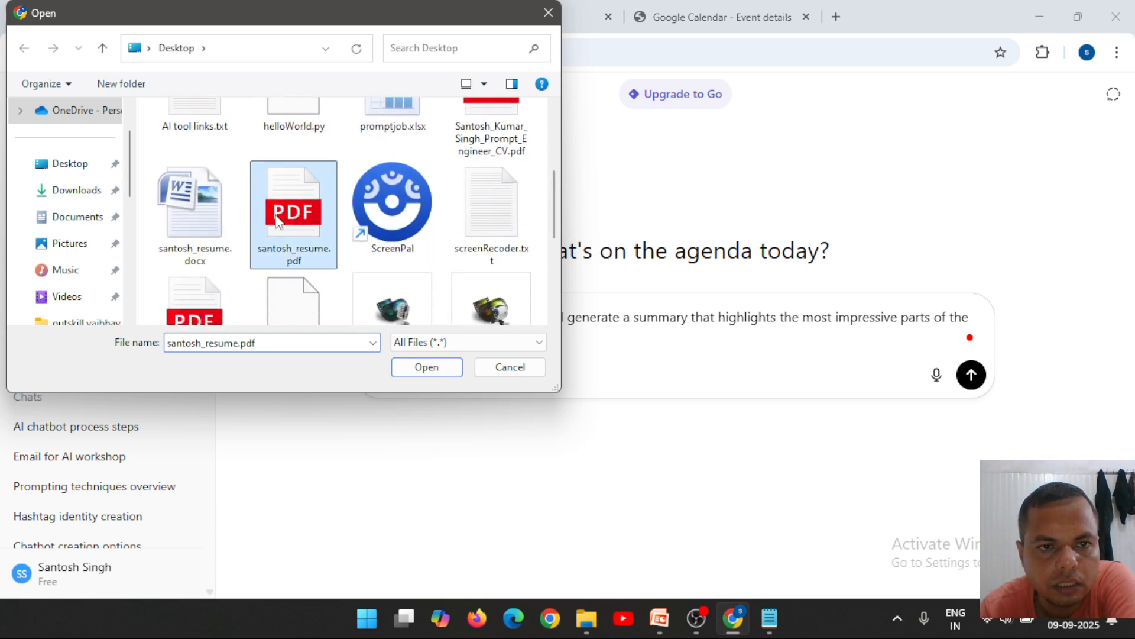
pyautogui.click(427, 369)
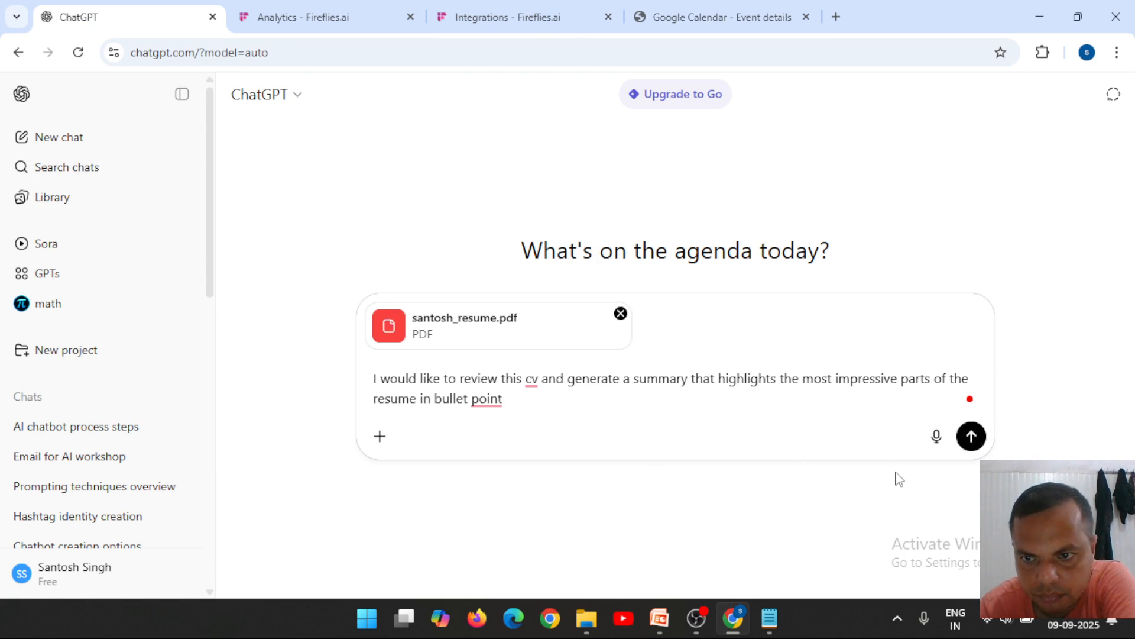
pyautogui.click(972, 435)
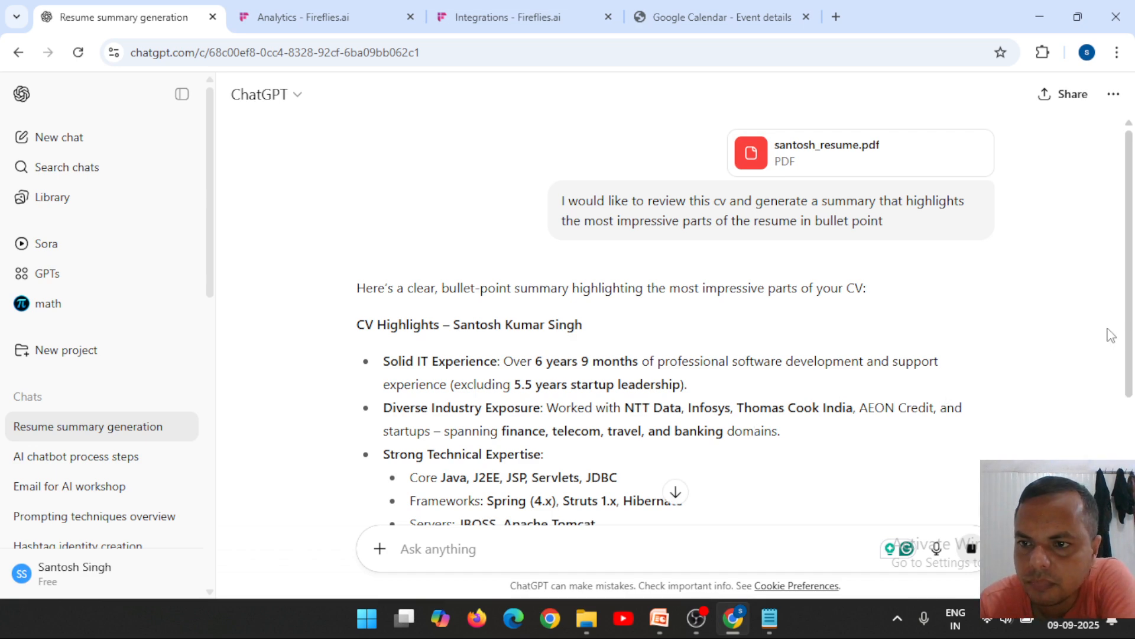
# - Read through the generated CV highlights and check the prompts in Notepad before returning to Chrome
pyautogui.scroll(-4, 1129, 332)
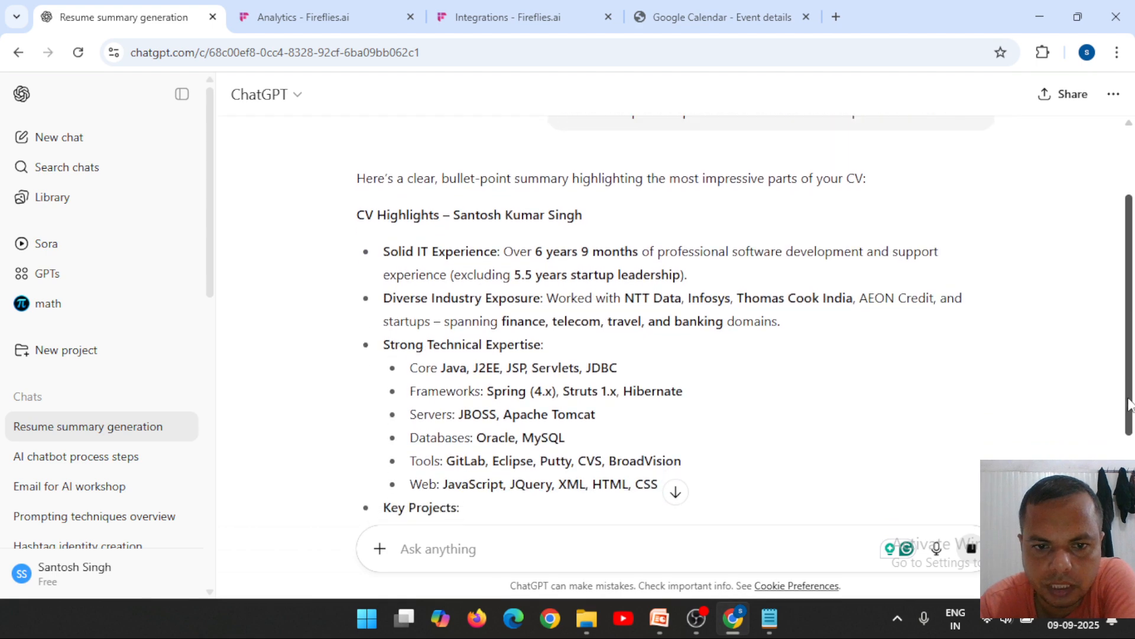
pyautogui.scroll(-2, 1129, 331)
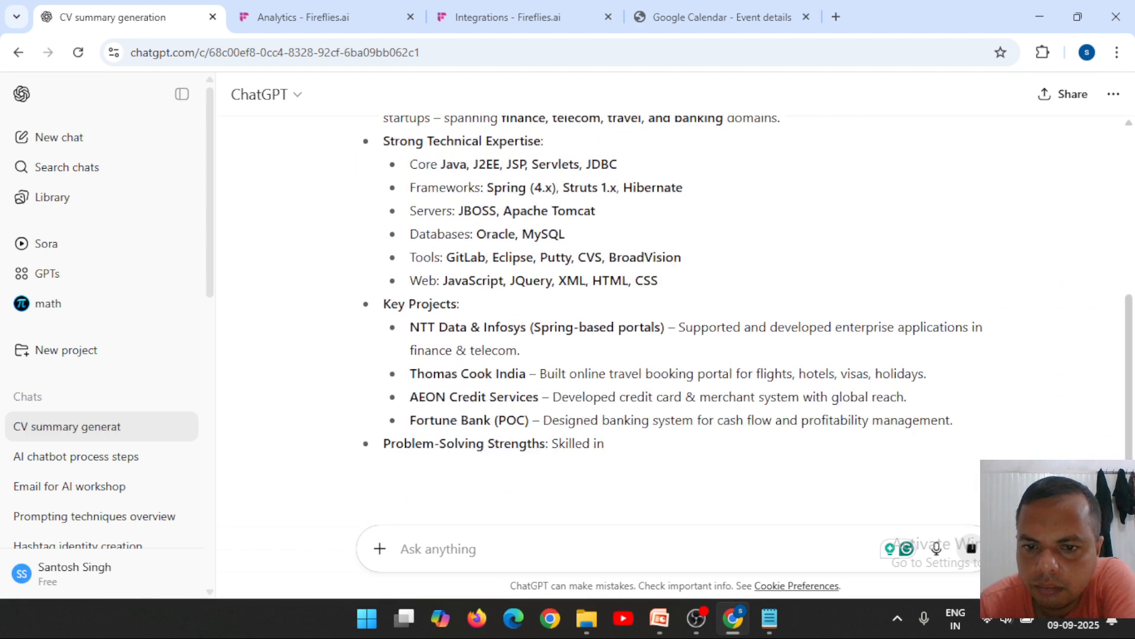
pyautogui.click(770, 618)
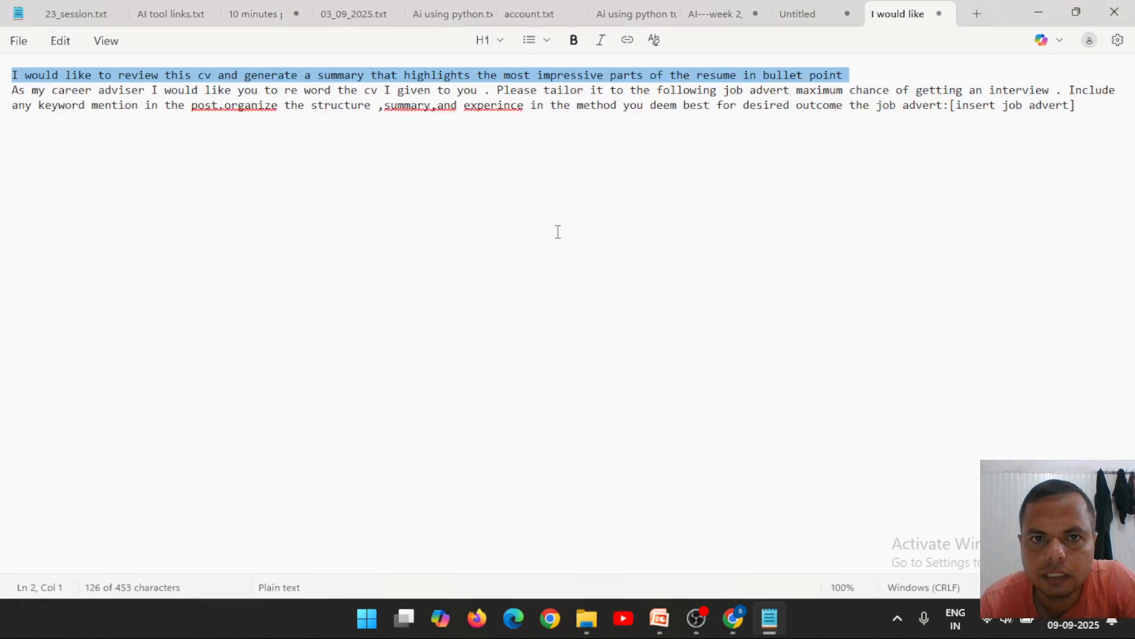
pyautogui.click(1038, 12)
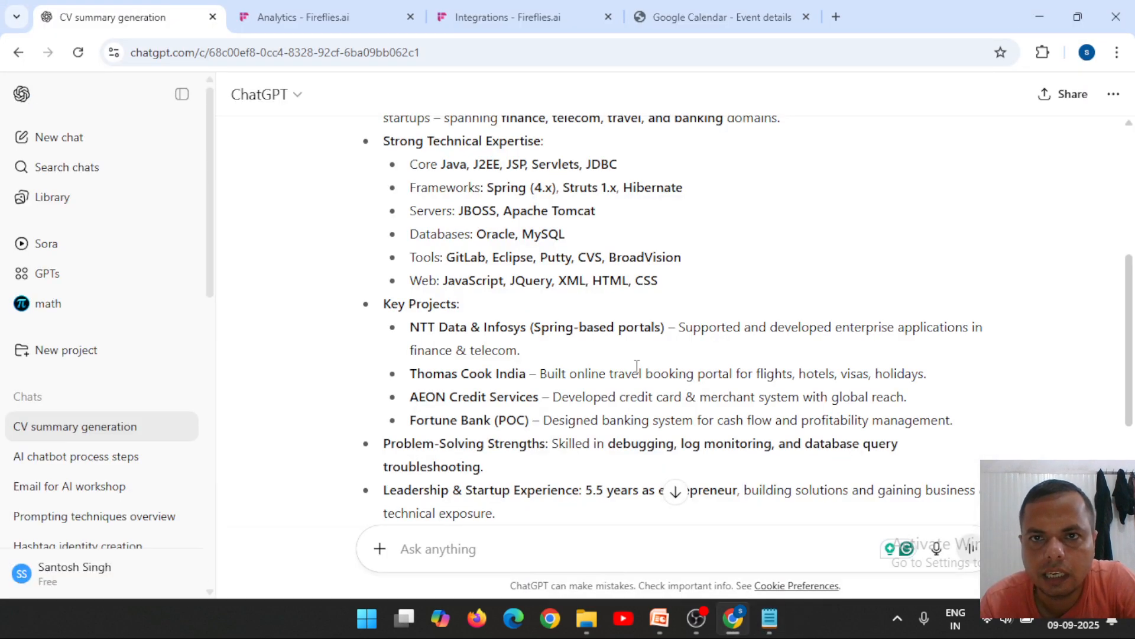
# - In a new Chrome tab, reopen the Naukri prompt engineer jobs page from the history for "prompt engineering job in delhi ncr" and close the history
pyautogui.click(836, 17)
pyautogui.write('p')
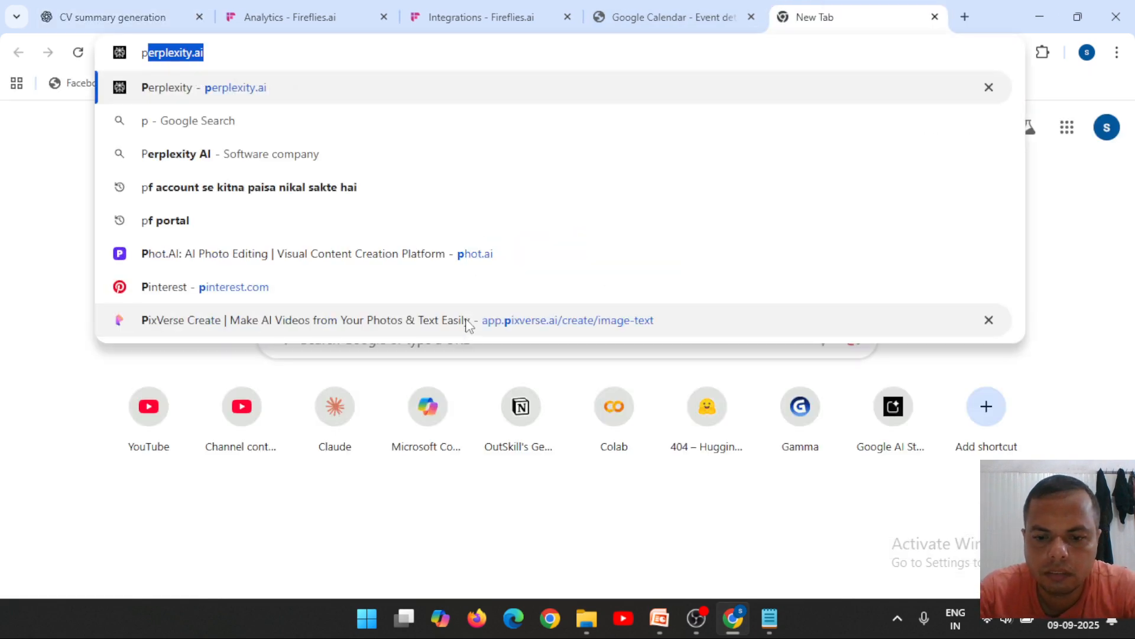
pyautogui.write('rompt ')
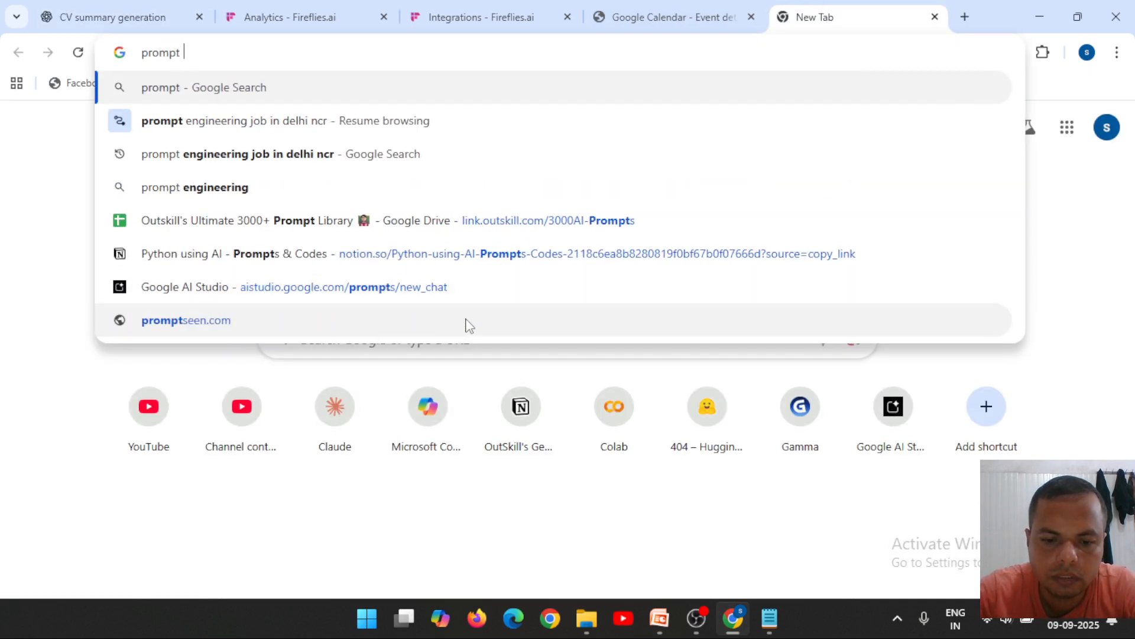
pyautogui.write('engine')
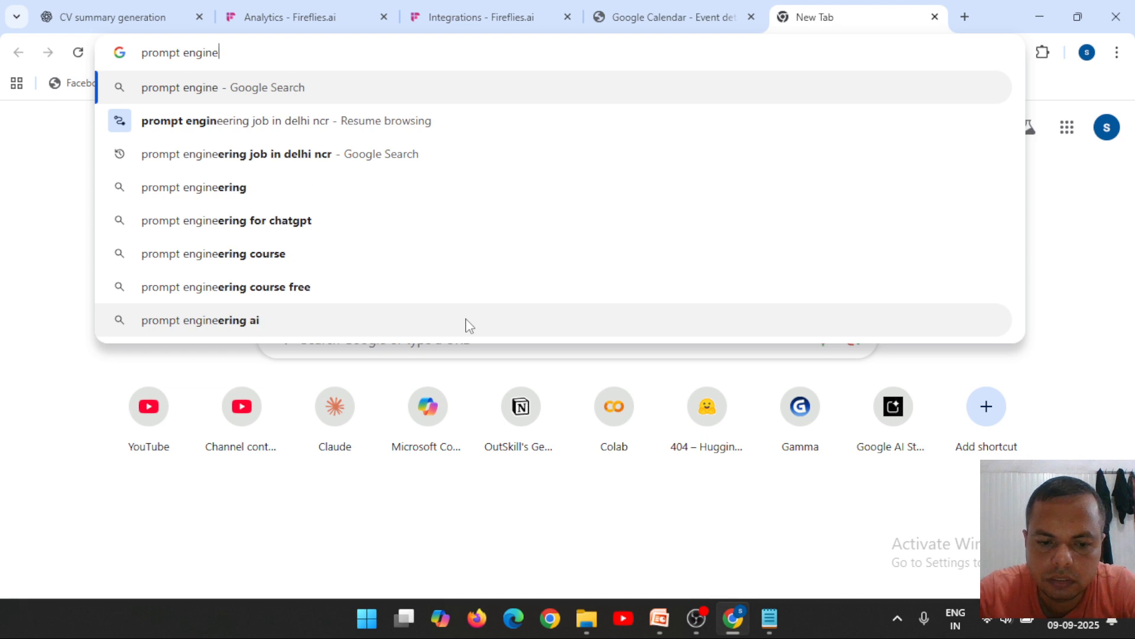
pyautogui.write('ering')
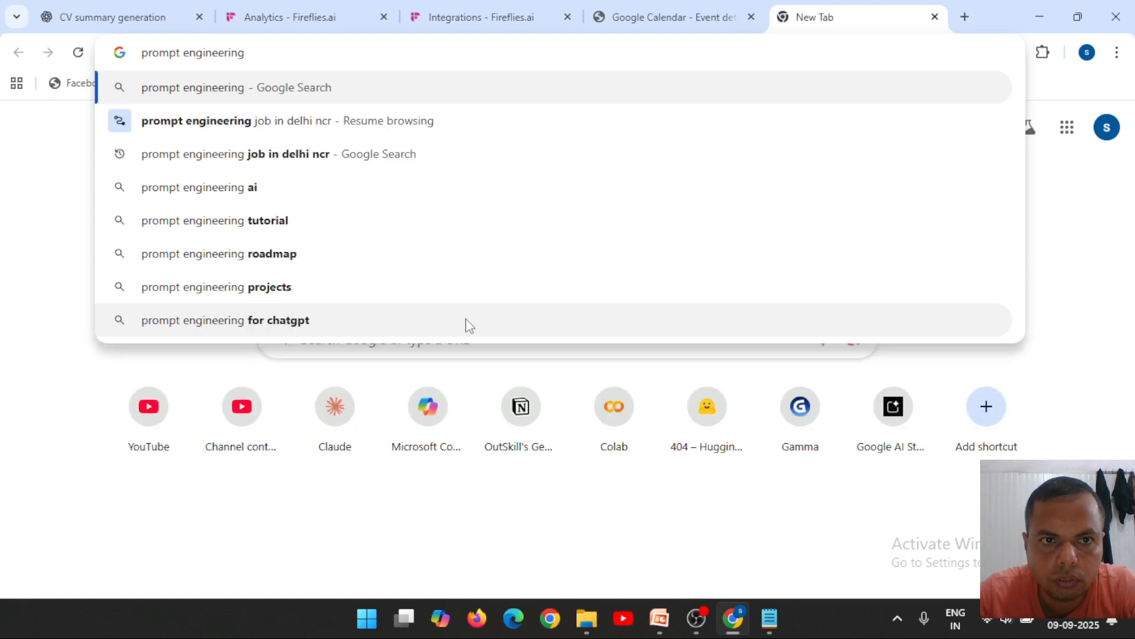
pyautogui.press('Down')
pyautogui.press('Return')
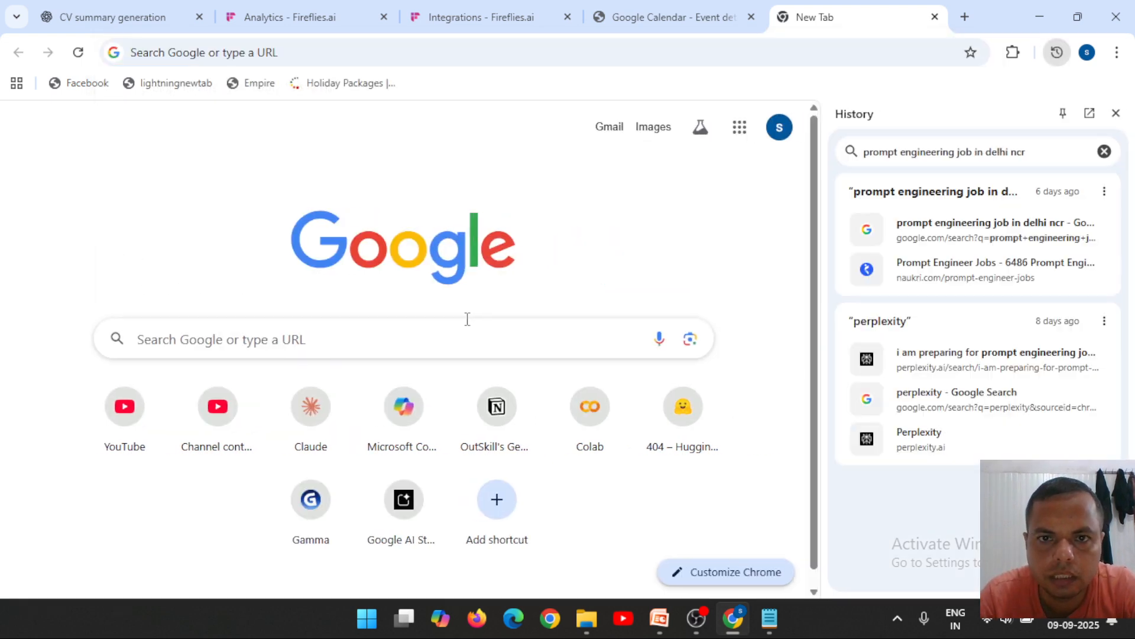
pyautogui.click(947, 271)
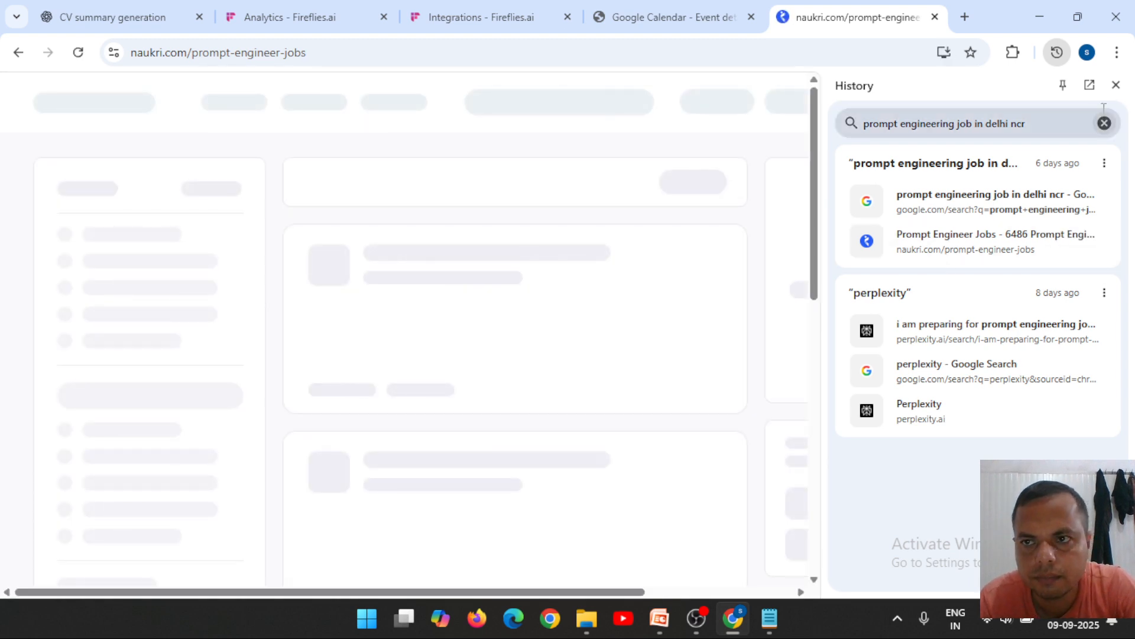
pyautogui.click(1116, 86)
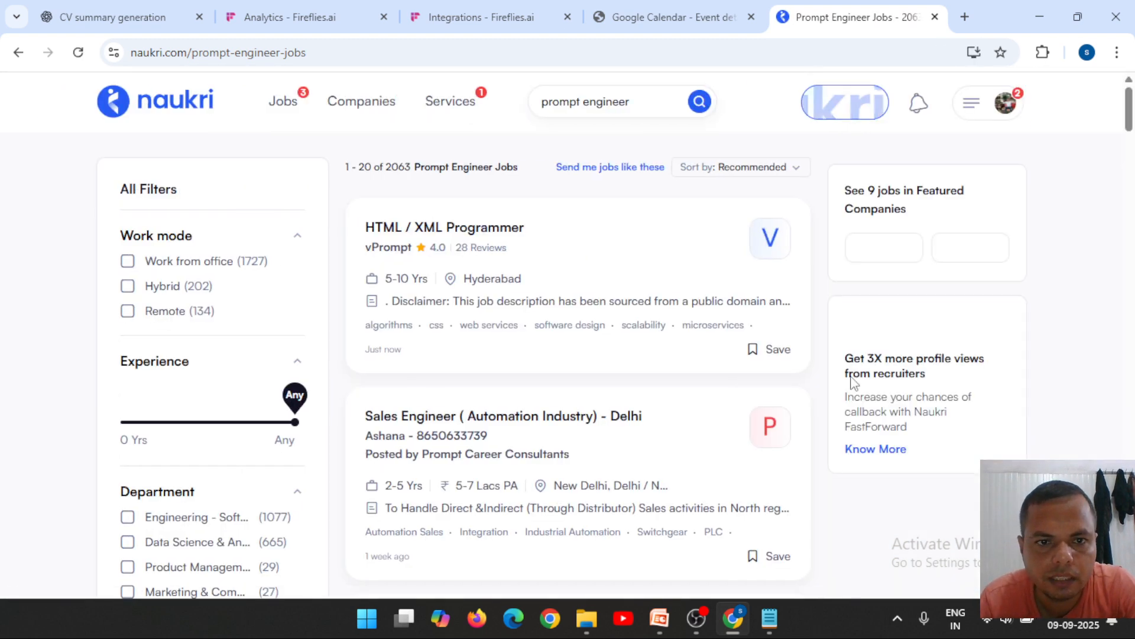
# - Open the HTML / XML Programmer listing from vPrompt, apply for the job, and dismiss the profile update request
pyautogui.click(479, 302)
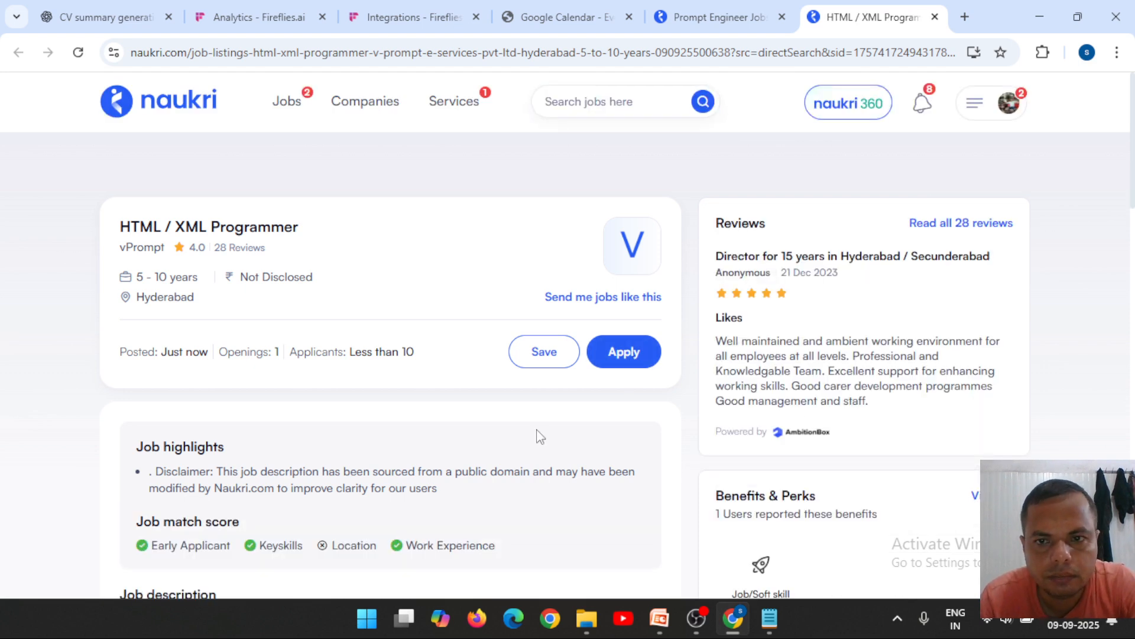
pyautogui.click(627, 360)
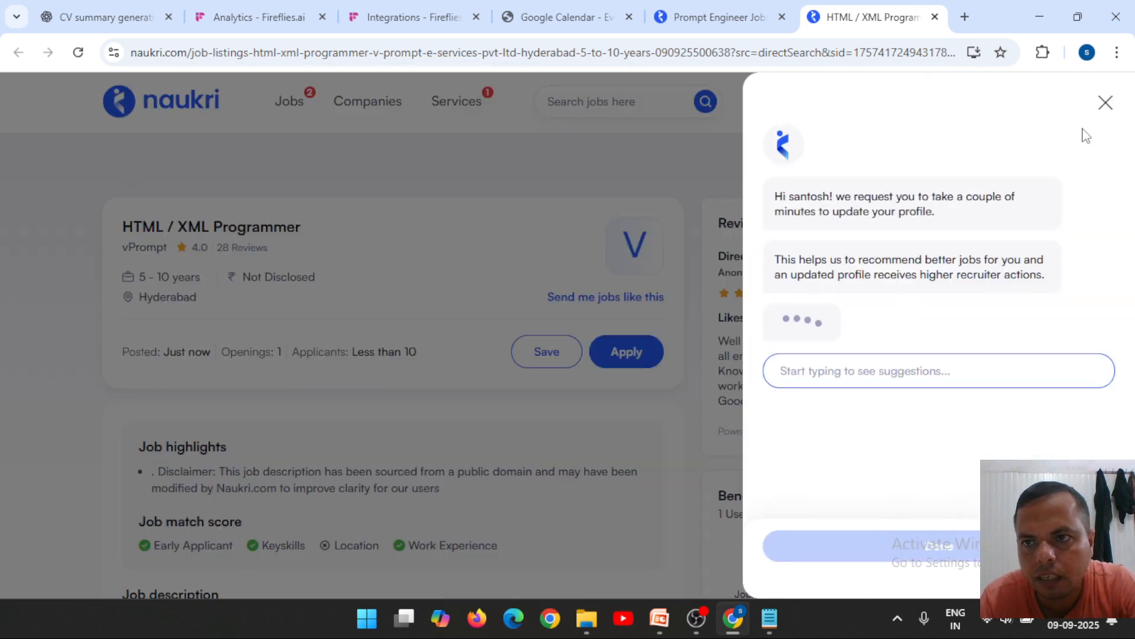
pyautogui.click(1105, 102)
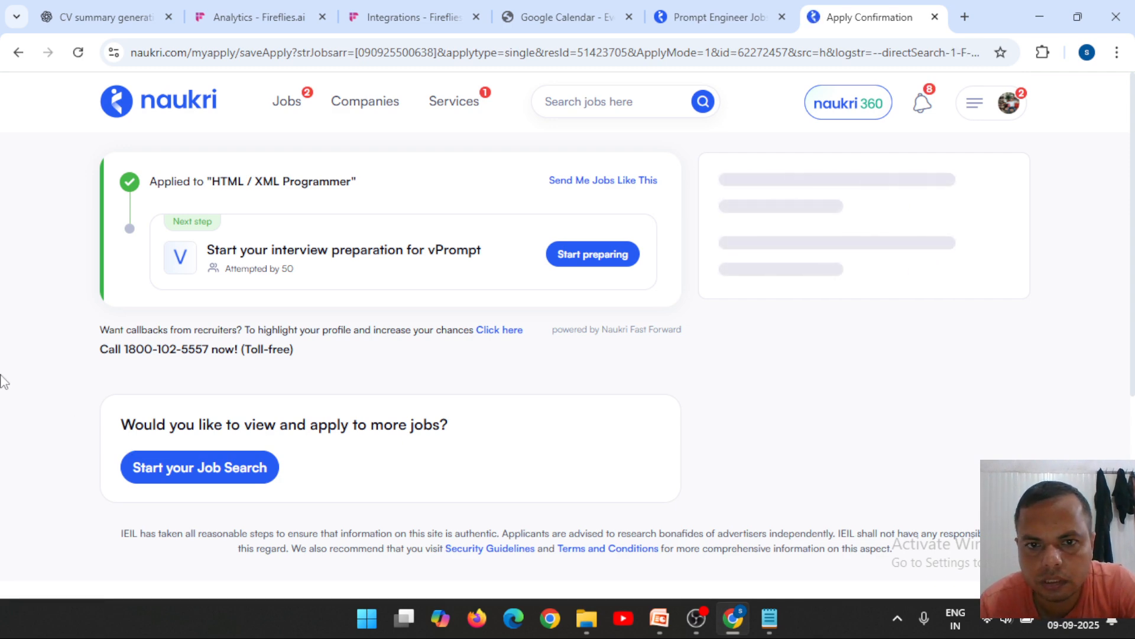
# - Look over the application confirmation, open the vPrompt interview preparation in a new tab, and return to the confirmation page
pyautogui.scroll(-5, 3, 381)
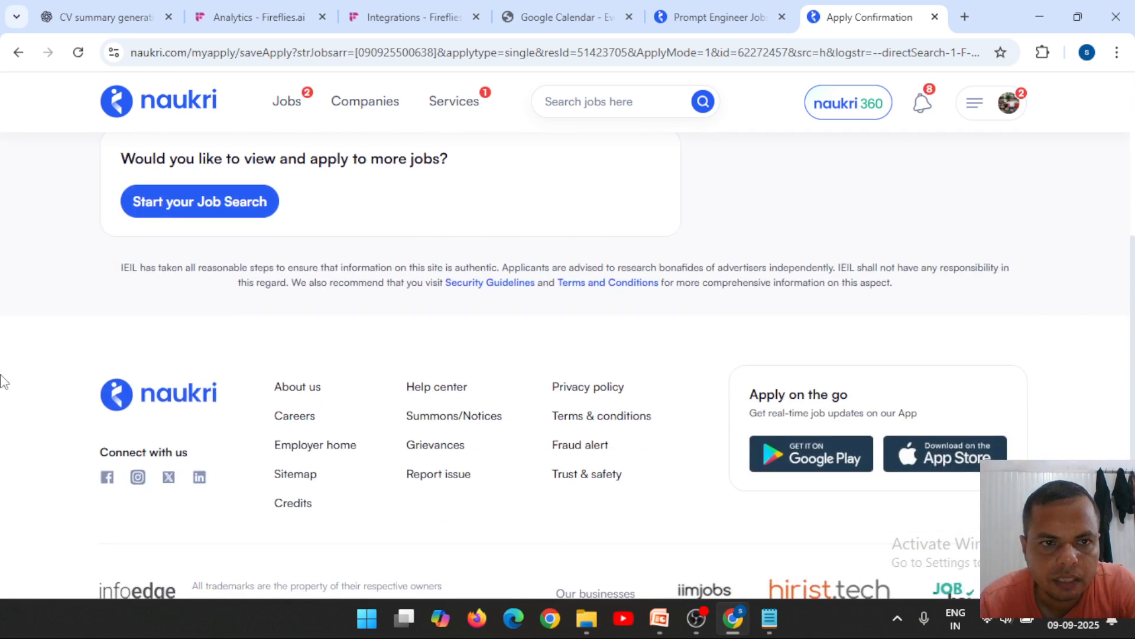
pyautogui.scroll(5, 3, 382)
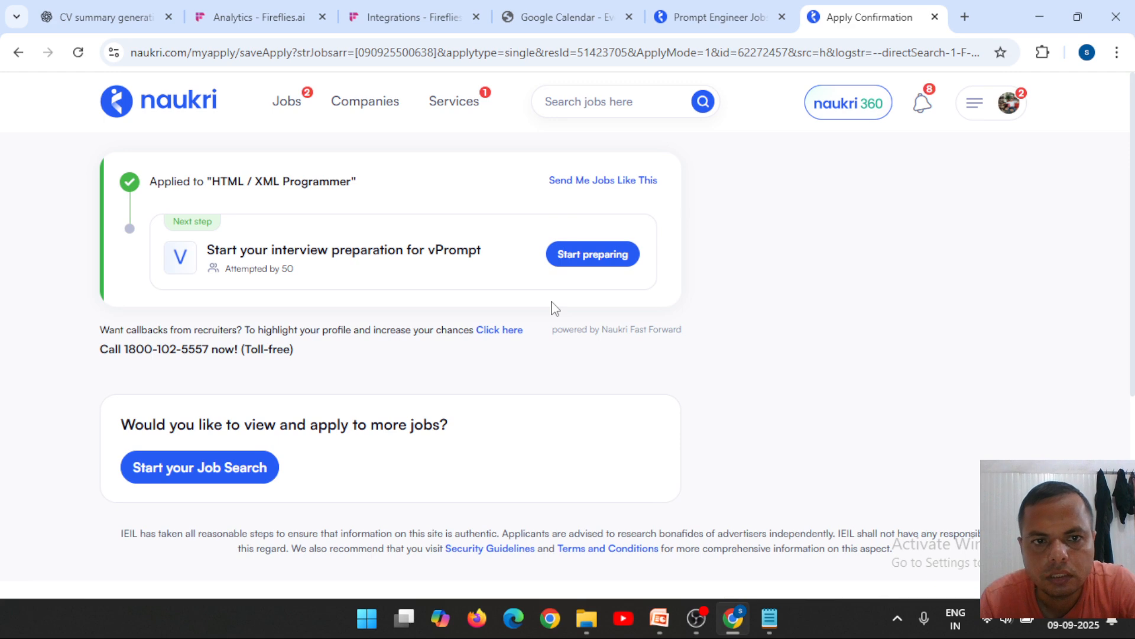
pyautogui.click(597, 261)
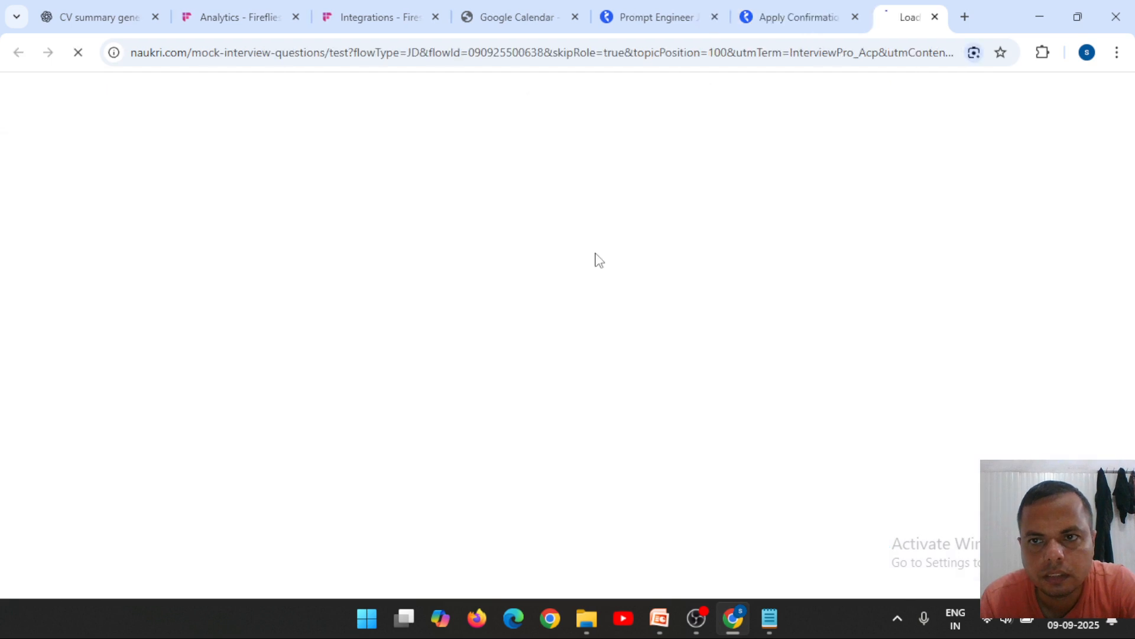
pyautogui.click(769, 9)
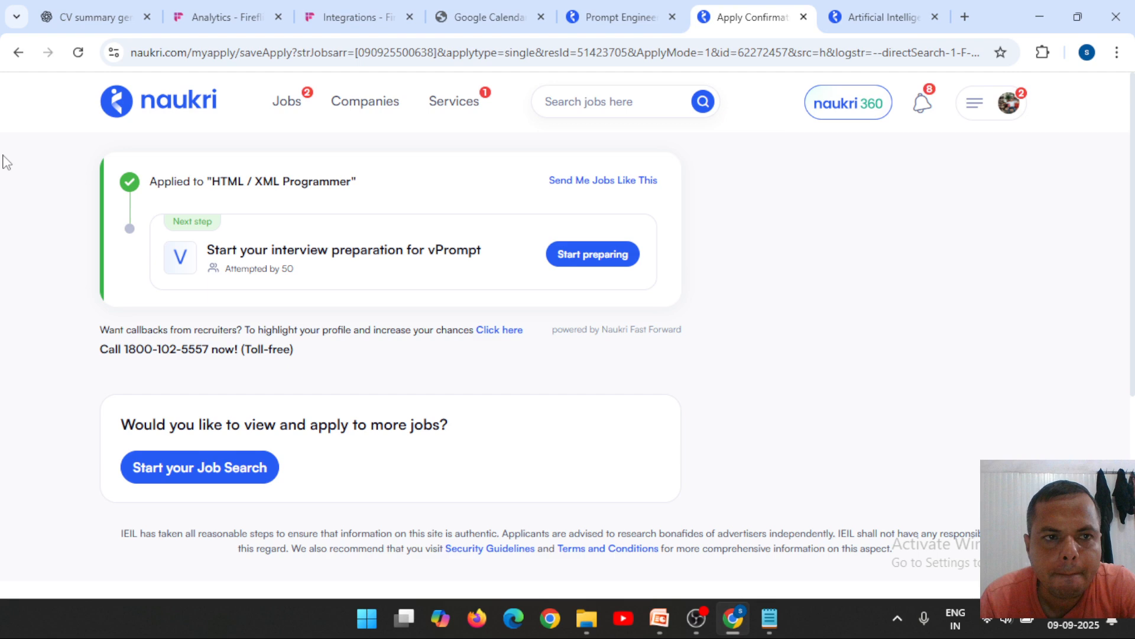
# - Go back to the HTML / XML Programmer listing and copy its text from the job description through the education requirements
pyautogui.click(16, 52)
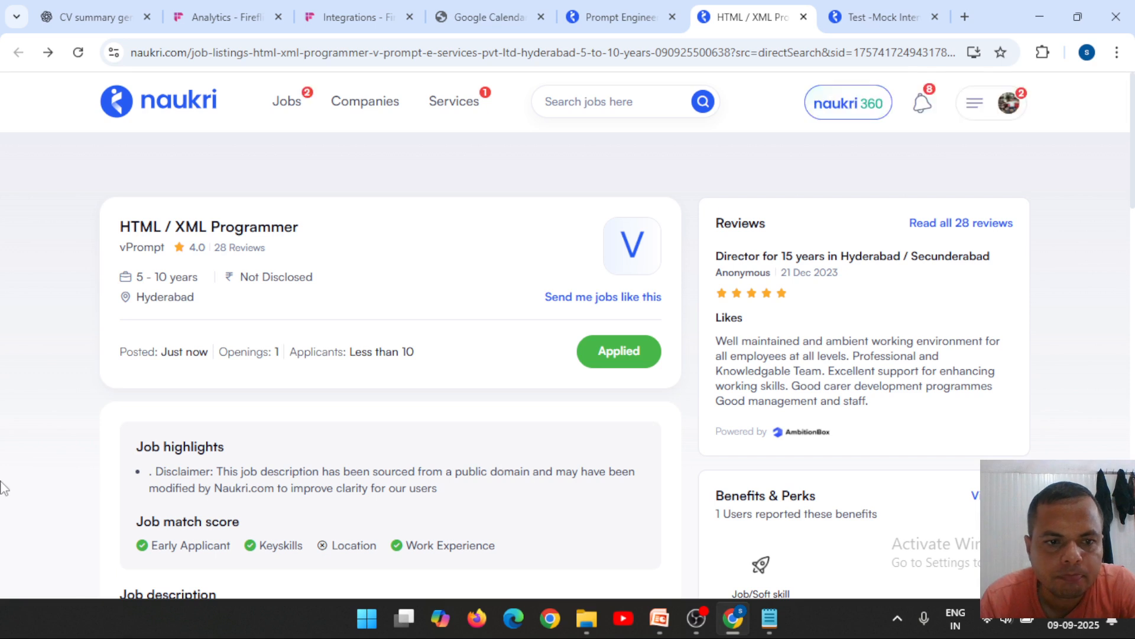
pyautogui.scroll(-3, 3, 488)
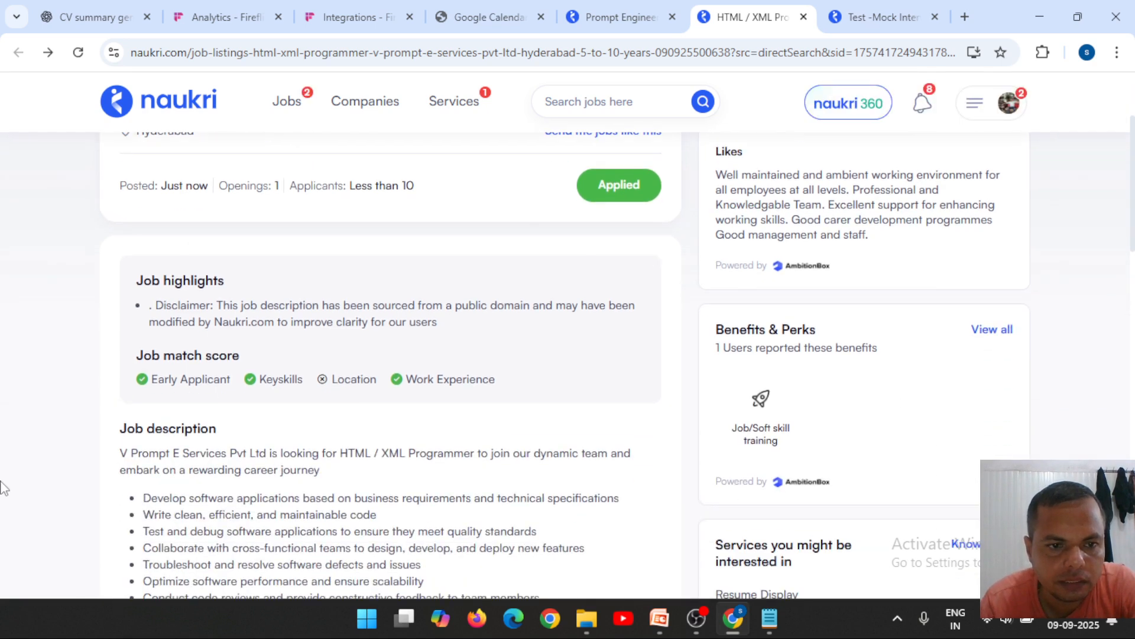
pyautogui.scroll(-4, 3, 489)
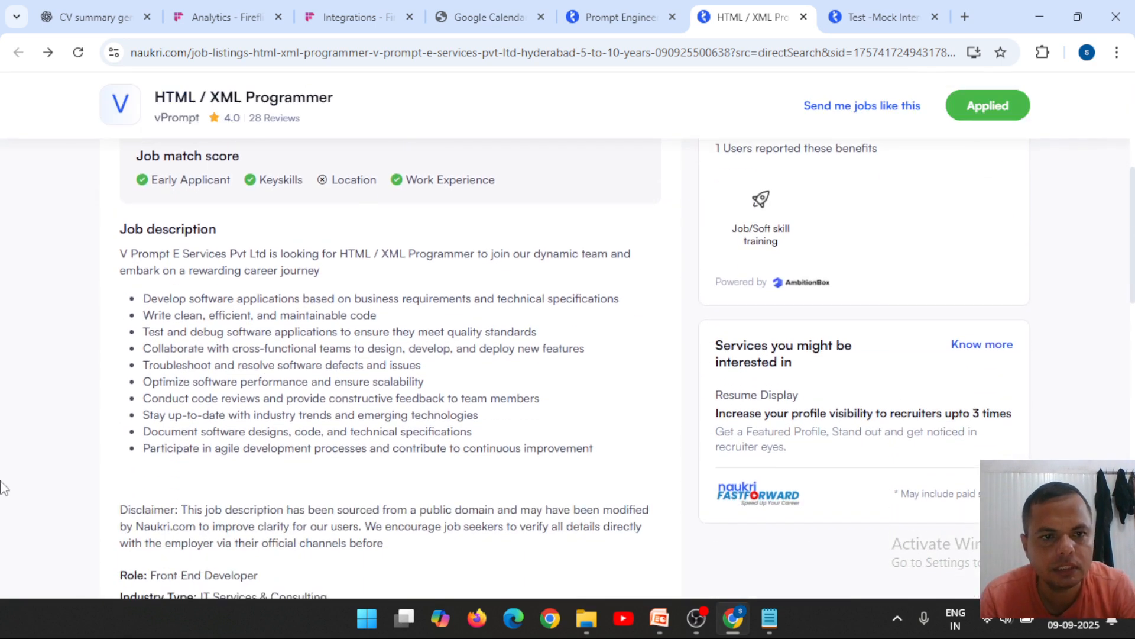
pyautogui.moveTo(121, 230); pyautogui.dragTo(470, 288)
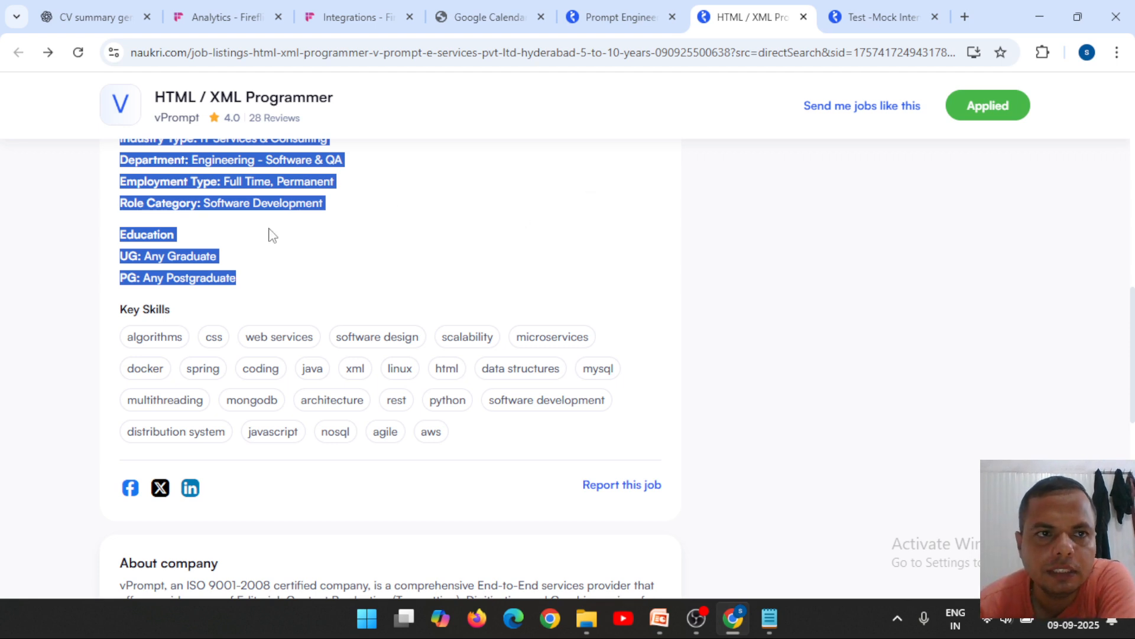
# - Paste the copied job description into a new message at the end of the ChatGPT CV summary chat
pyautogui.click(100, 17)
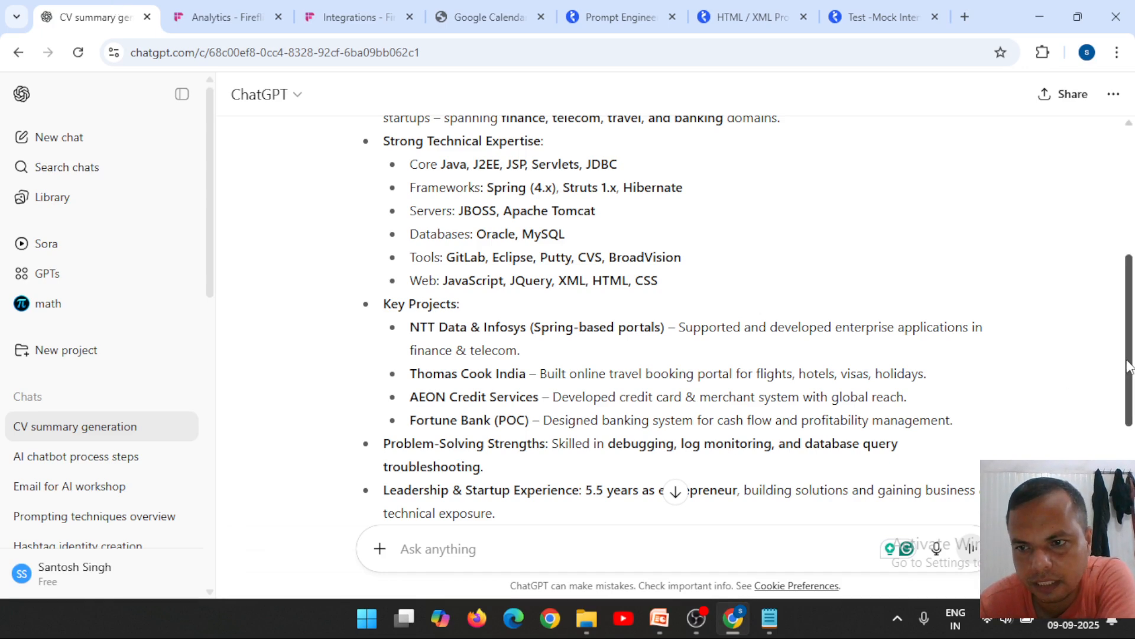
pyautogui.moveTo(1129, 366); pyautogui.dragTo(1130, 473)
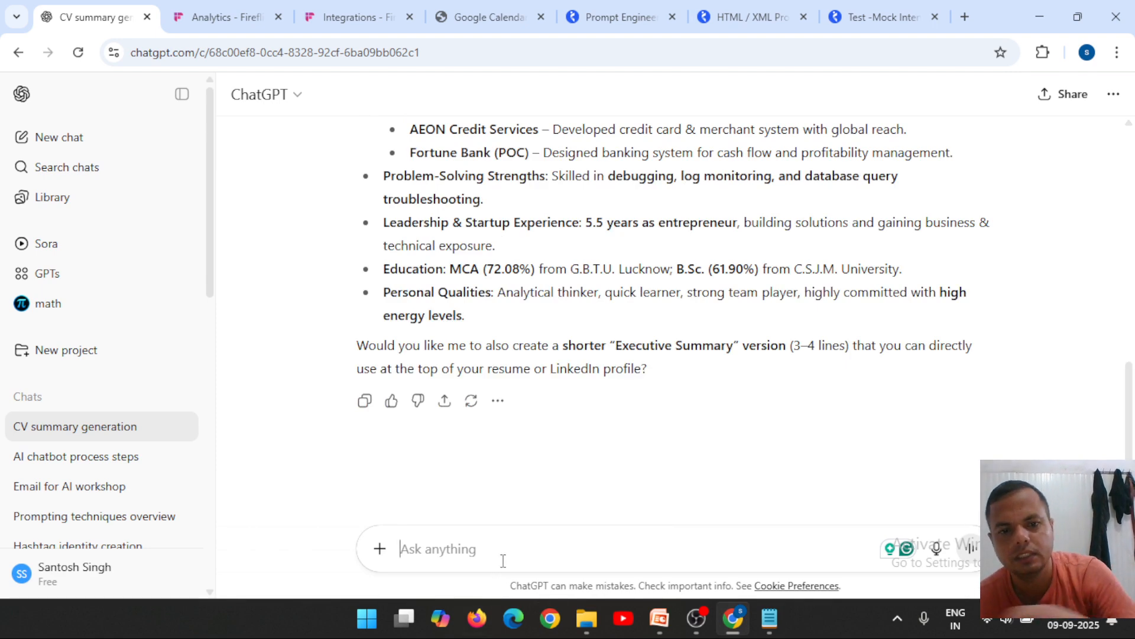
pyautogui.hotkey('ctrl', 'v')
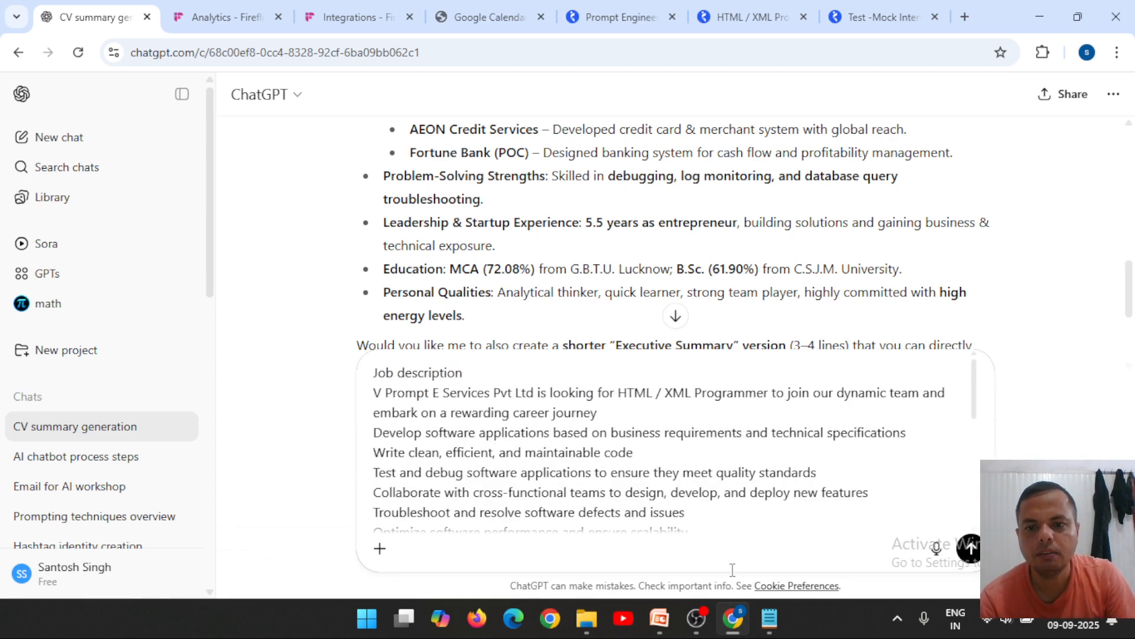
# - Select the career adviser prompt in Notepad, return to ChatGPT, and clear the pasted job description from the unsent message
pyautogui.click(769, 618)
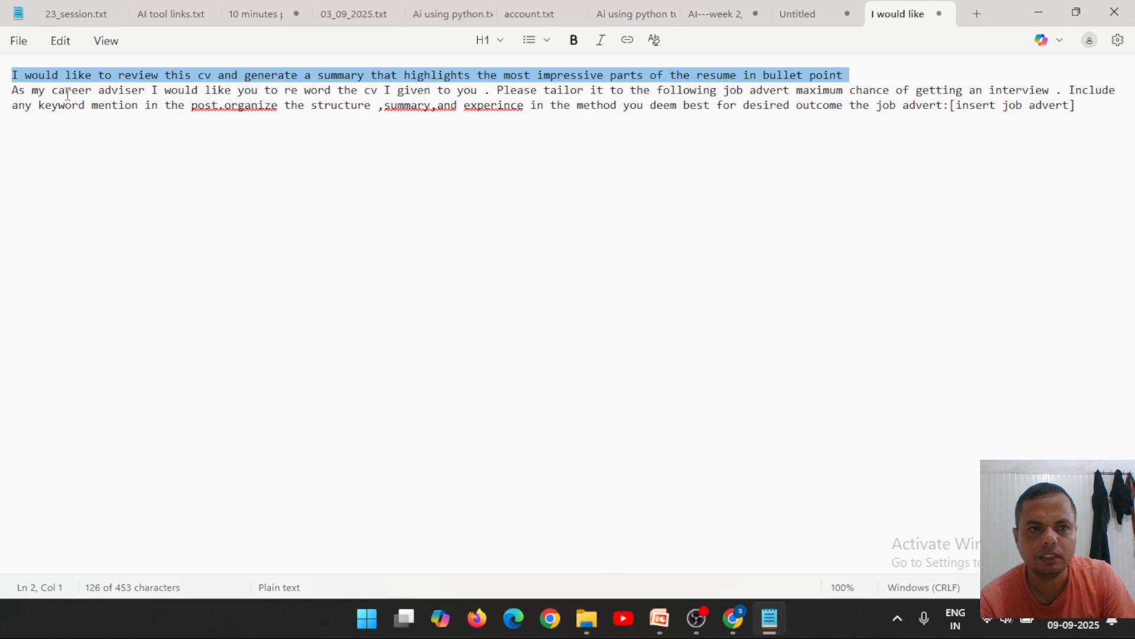
pyautogui.moveTo(13, 88); pyautogui.dragTo(1088, 105)
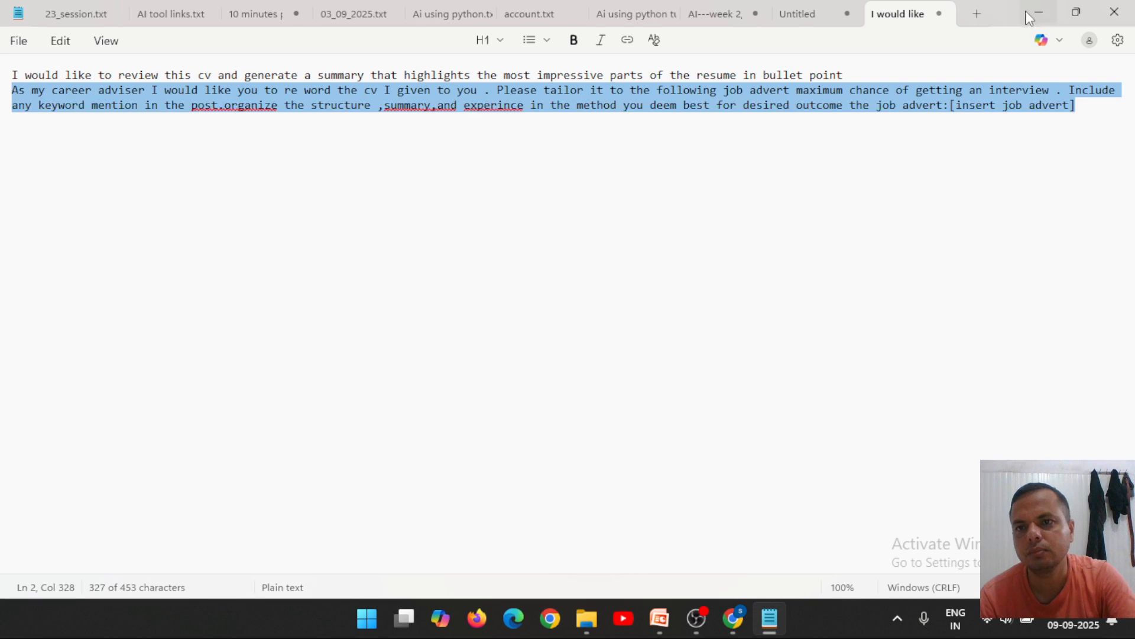
pyautogui.hotkey('alt', 'Tab')
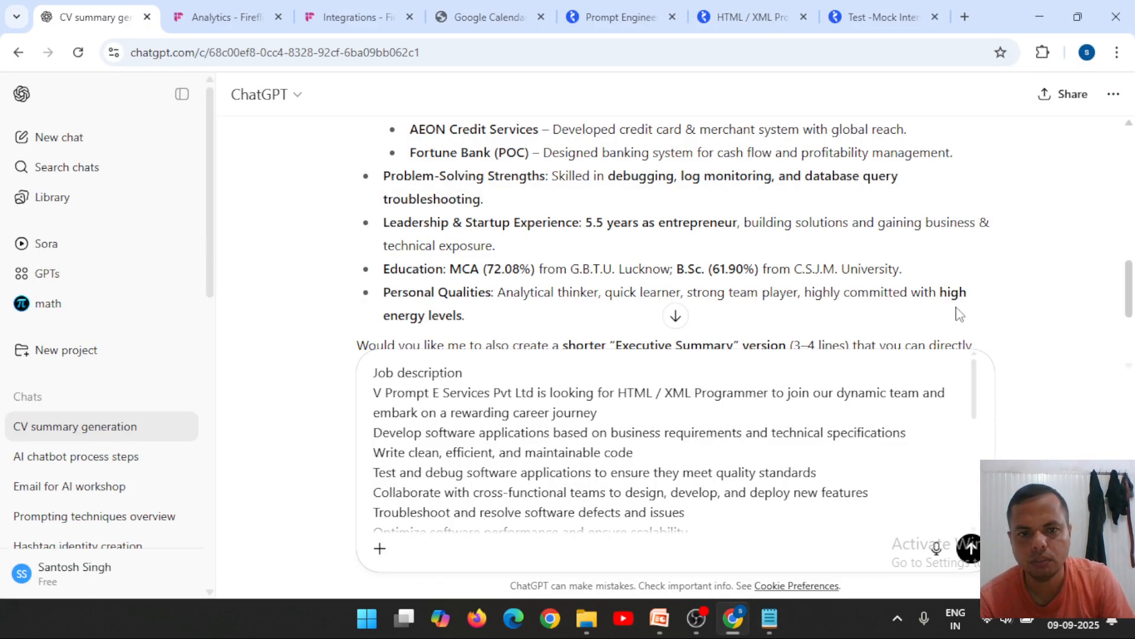
pyautogui.click(374, 374)
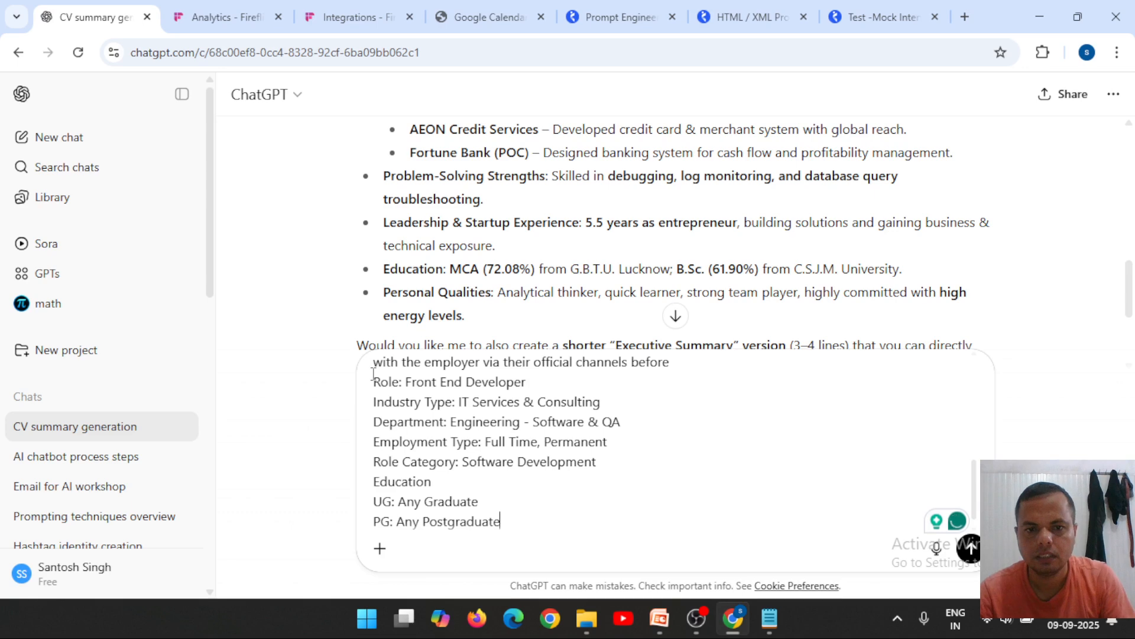
pyautogui.hotkey('ctrl', 'a')
pyautogui.press('BackSpace')
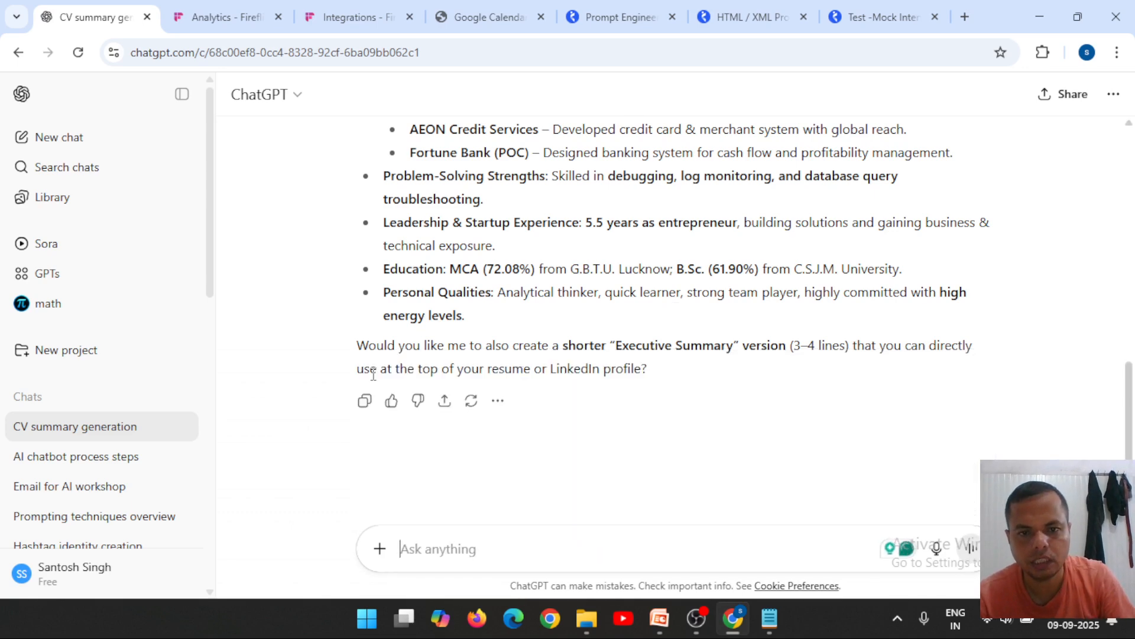
# - In Notepad, replace the "[insert job advert]" placeholder with the copied job description and delete everything from the disclaimer through the education lines
pyautogui.click(772, 633)
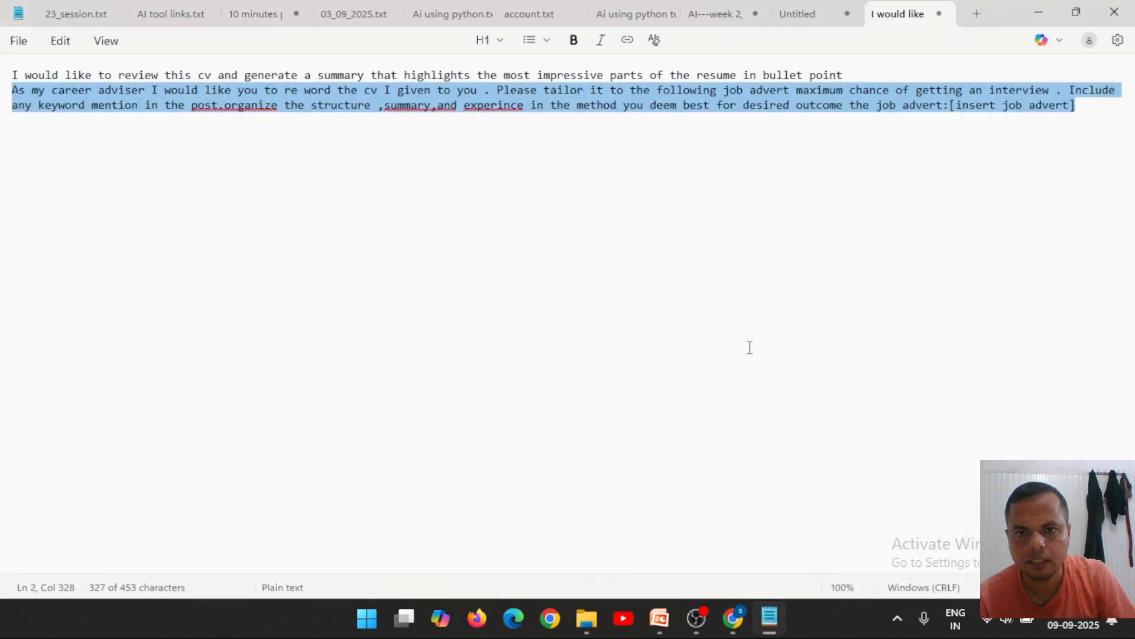
pyautogui.click(859, 157)
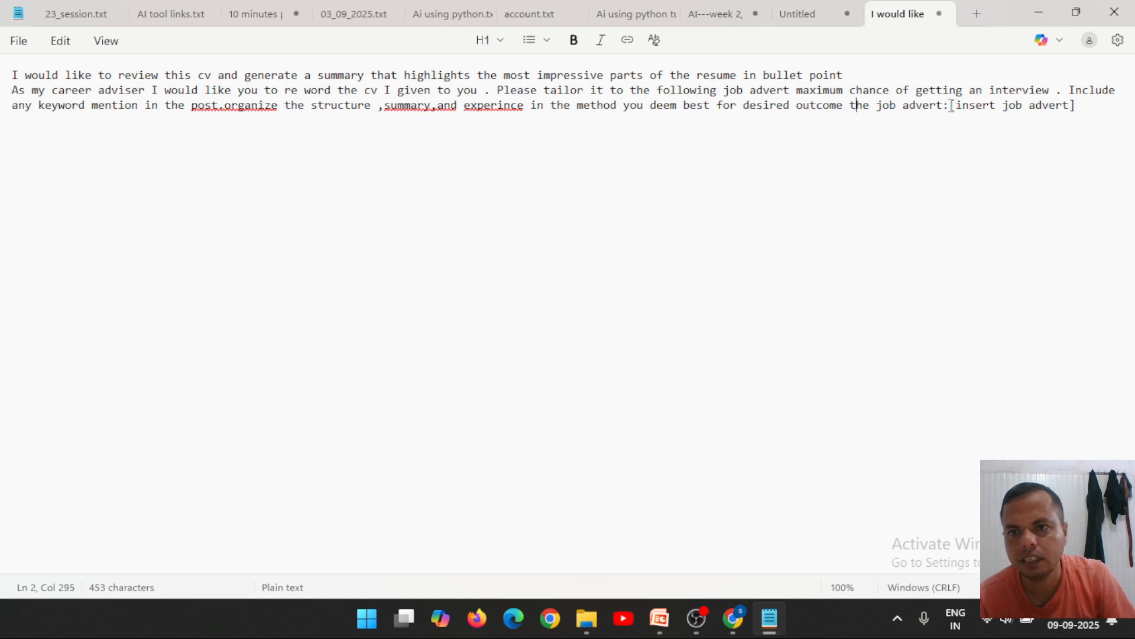
pyautogui.moveTo(949, 105); pyautogui.dragTo(1134, 110)
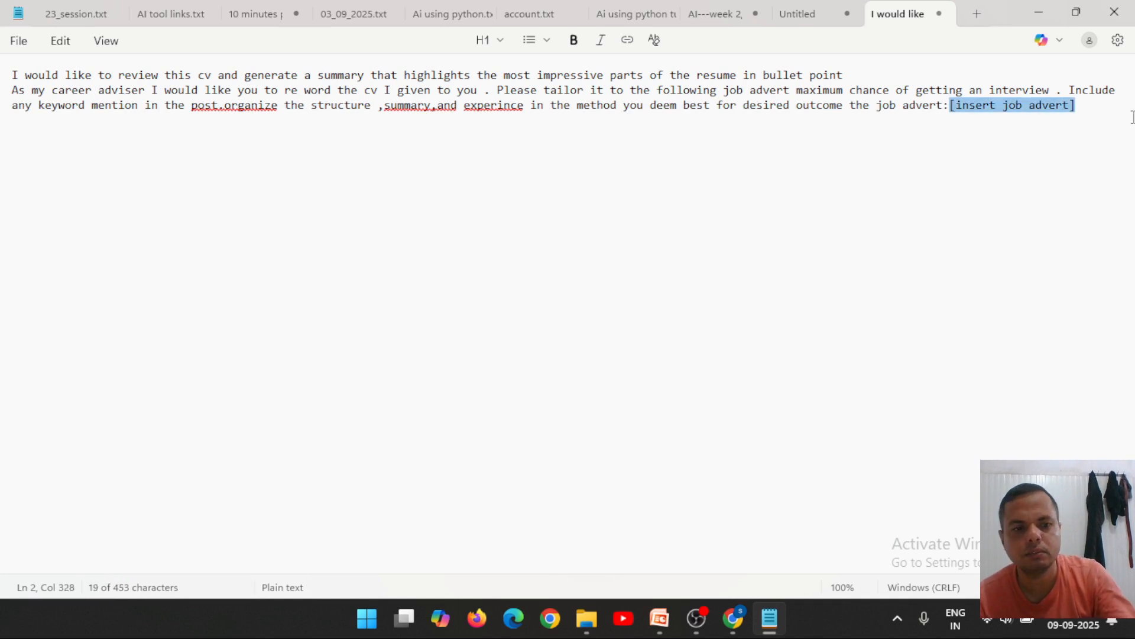
pyautogui.write('Job description V Prompt E Services Pvt Ltd is looking for HTML / XML Programmer to join our dynamic team and embark on a rewarding career journey Develop software applications based on business requirements and technical specifications Write clean, efficient, and maintainable code Test and debug software applications to ensure they meet quality standards Collaborate with cross-functional teams to design, develop, and deploy new features Troubleshoot and resolve software defects and issues Optimize software performance and ensure scalability Conduct code reviews and provide constructive feedback to team members Stay up-to-date with industry trends and emerging technologies Document software designs, code, and technical specifications Participate in agile development processes and contribute to continuous improvement   Disclaimer: This job description has been sourced from a public domain and may have been modified by Naukri.com to improve clarity for our users. We encourage job seekers to verify all details directly with the employer via their official channels before Role: Front End Developer Industry Type: IT Services & Consulting Department: Engineering - Software & QA Employment Type: Full Time, Permanent Role Category: Software Development Education UG: Any Graduate PG: Any Postgraduate')
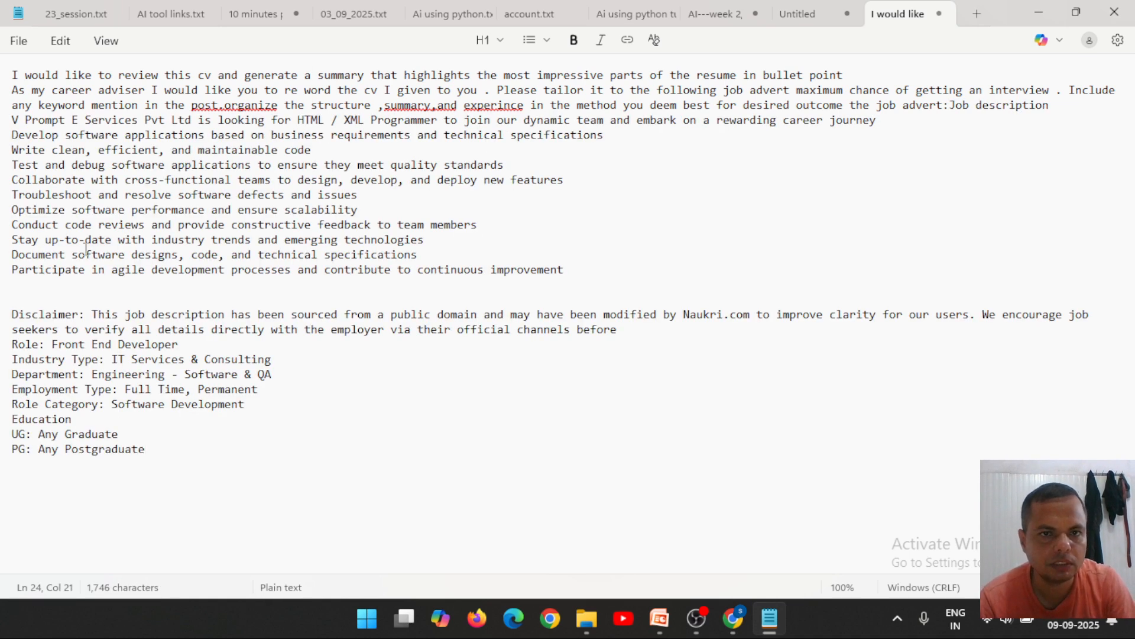
pyautogui.moveTo(12, 314); pyautogui.dragTo(176, 457)
pyautogui.press('BackSpace')
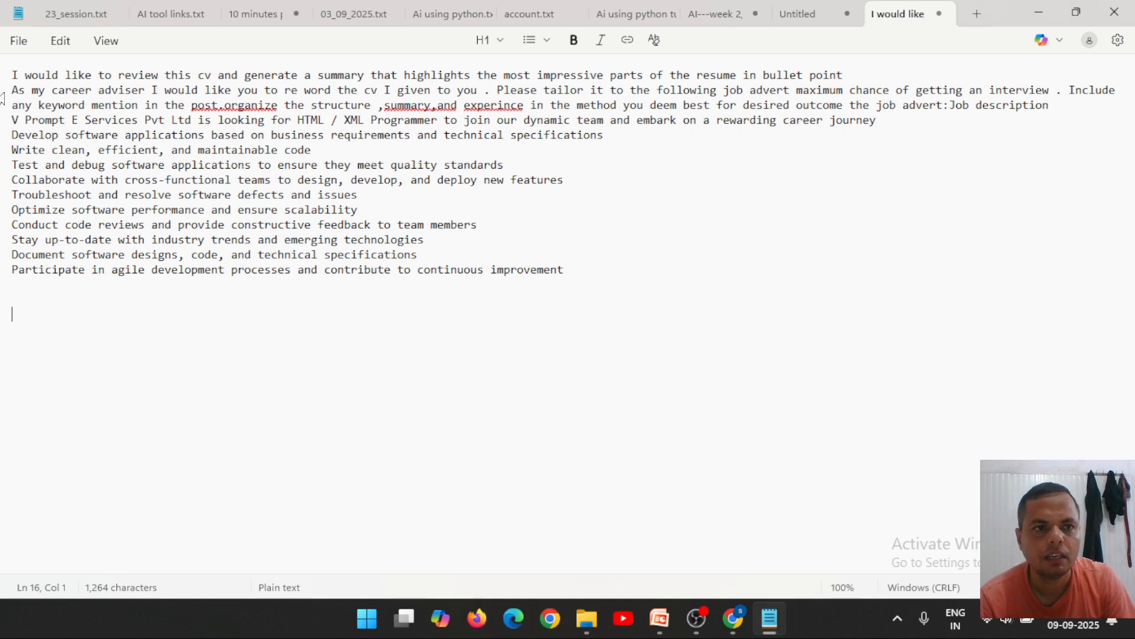
# - Copy the career adviser prompt with its job description into the ChatGPT CV summary chat and send it
pyautogui.moveTo(11, 90); pyautogui.dragTo(613, 304)
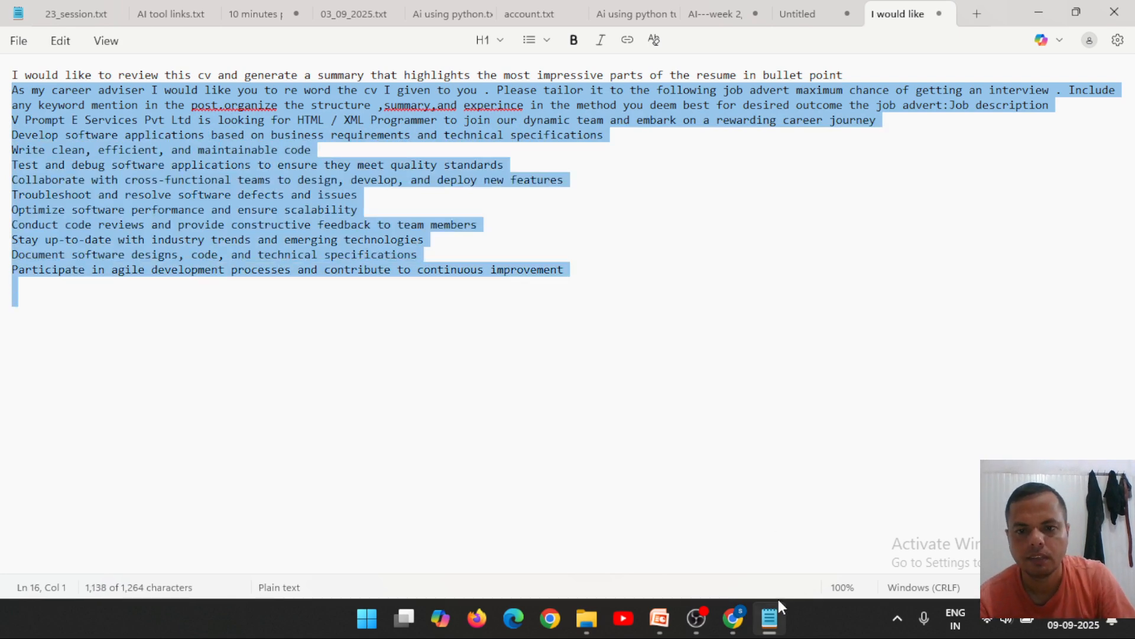
pyautogui.click(732, 621)
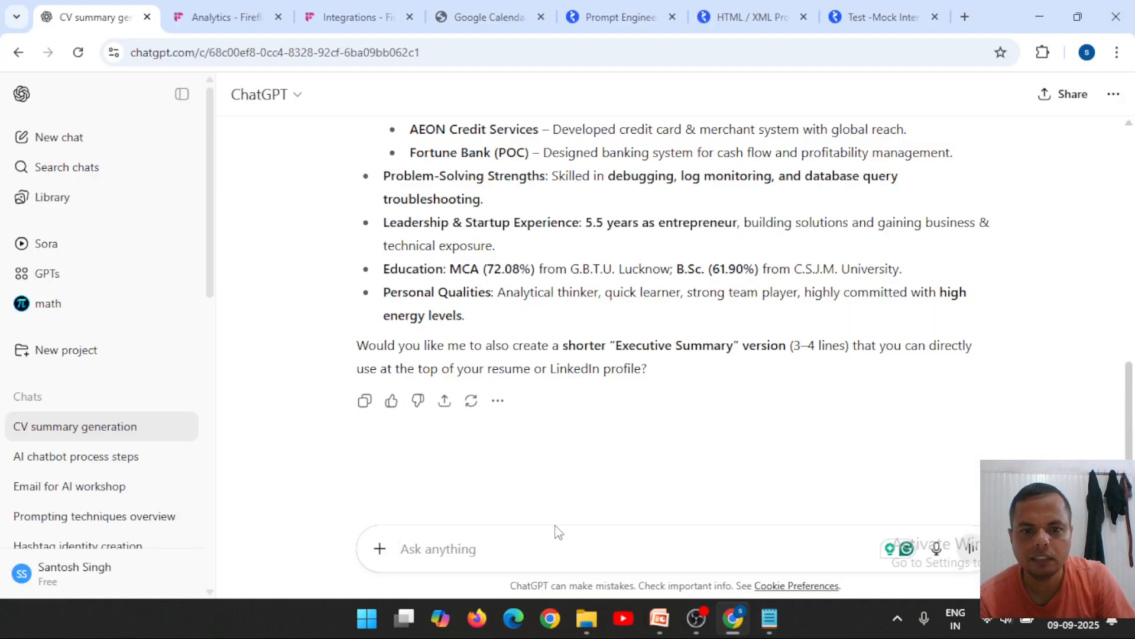
pyautogui.hotkey('ctrl', 'v')
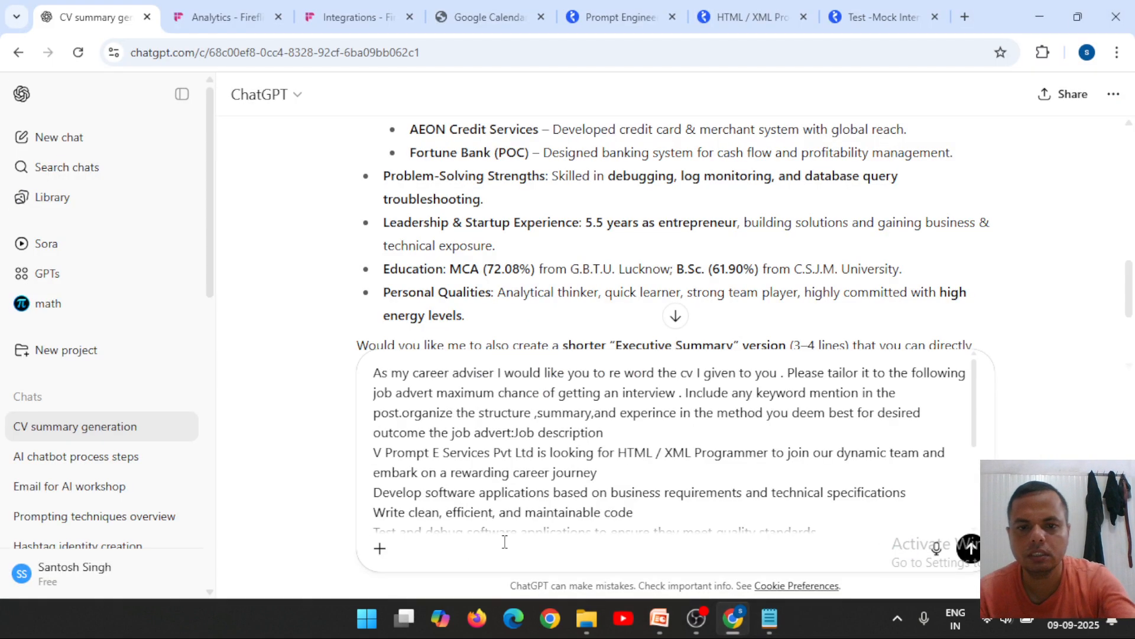
pyautogui.press('Return')
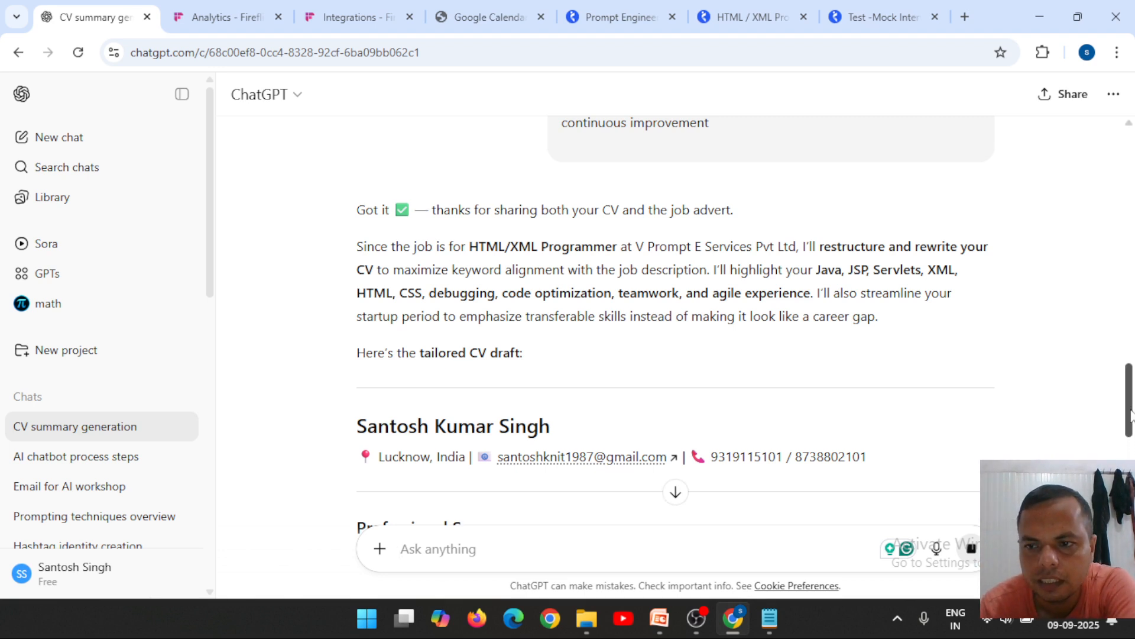
# - Review the tailored CV draft and send ChatGPT the request "give me resume in pdf format"
pyautogui.moveTo(1130, 408); pyautogui.dragTo(1129, 543)
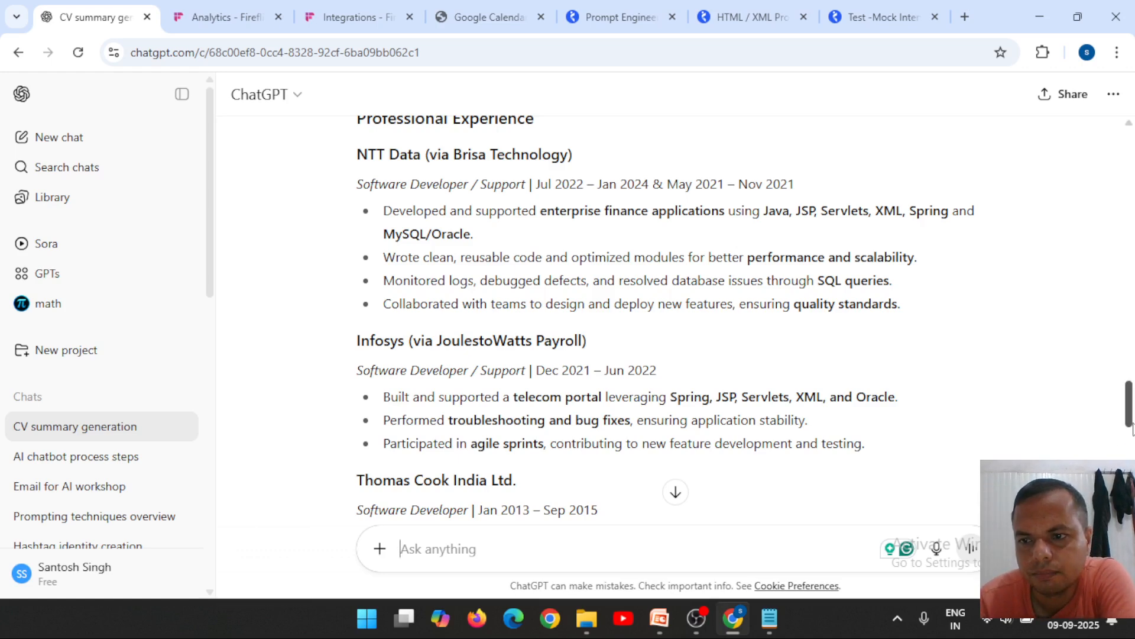
pyautogui.moveTo(1129, 421); pyautogui.dragTo(1130, 502)
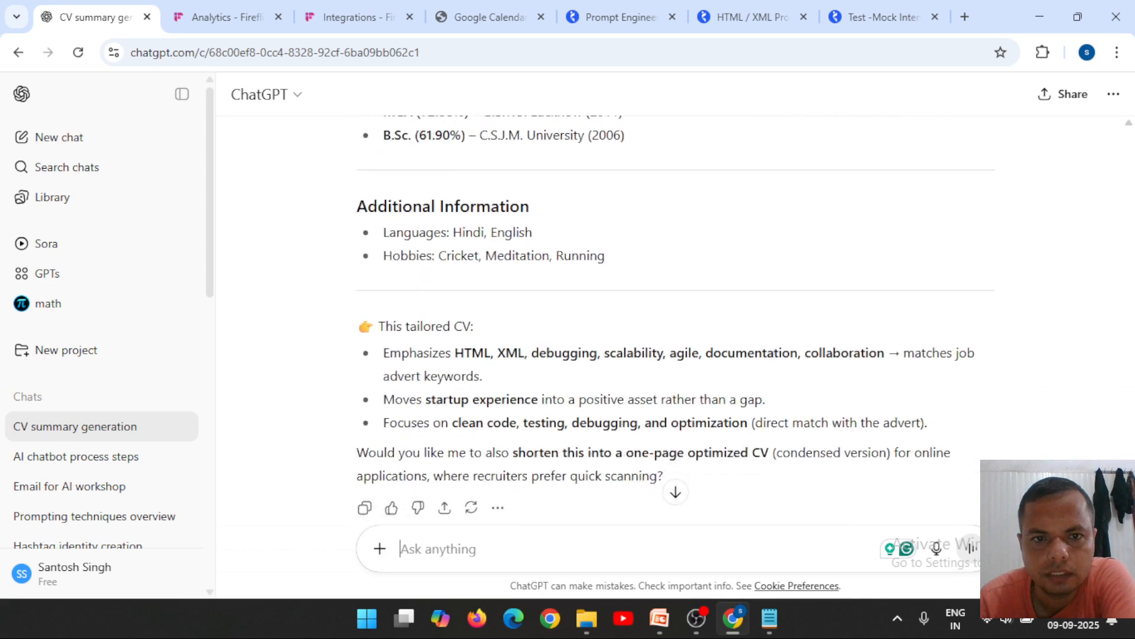
pyautogui.scroll(-2, 676, 316)
pyautogui.scroll(12, 1117, 442)
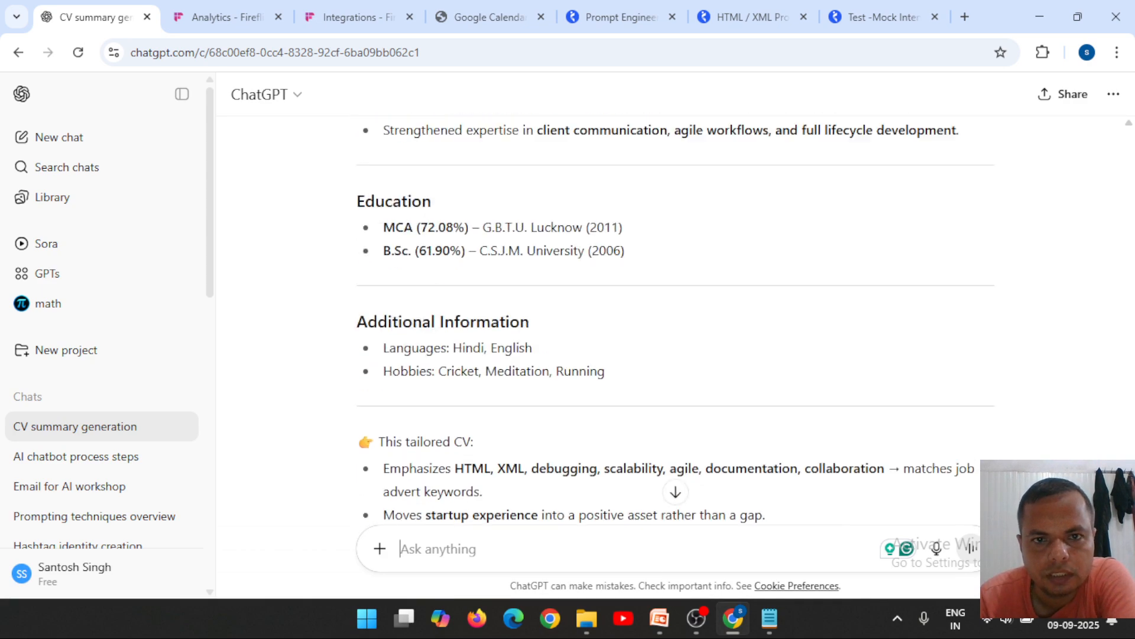
pyautogui.moveTo(1128, 429); pyautogui.dragTo(1127, 496)
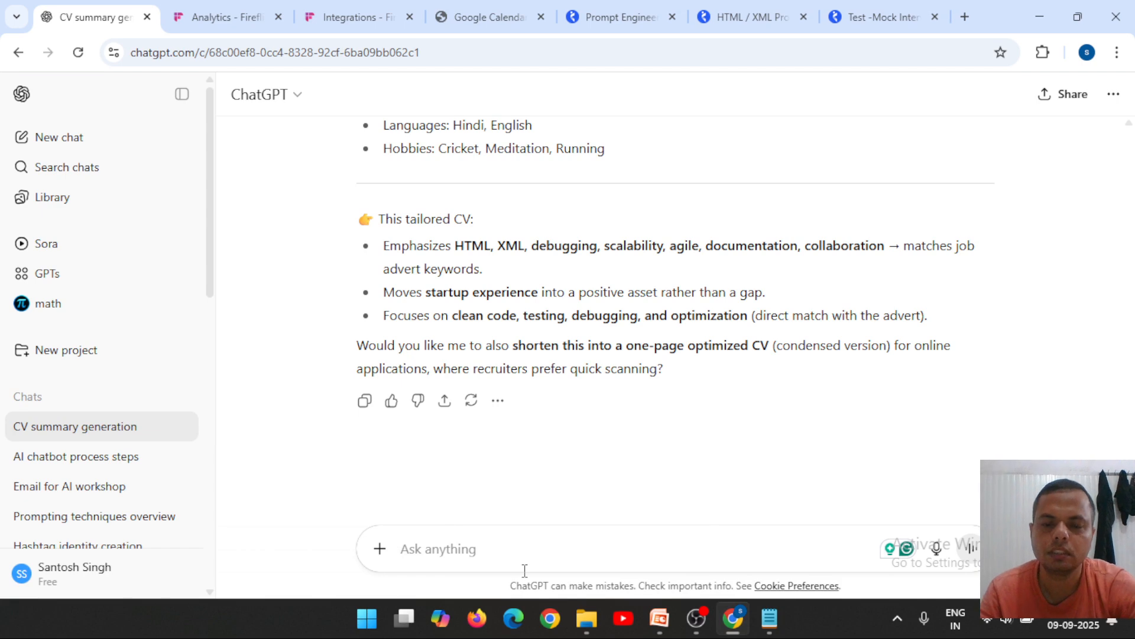
pyautogui.write('give me ')
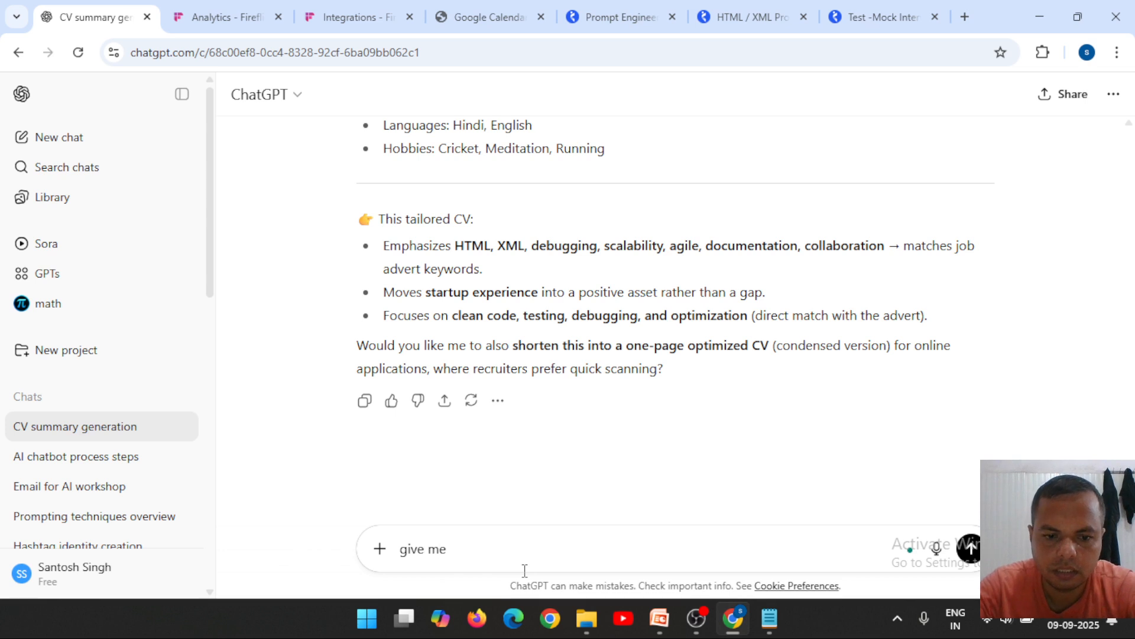
pyautogui.write('resum')
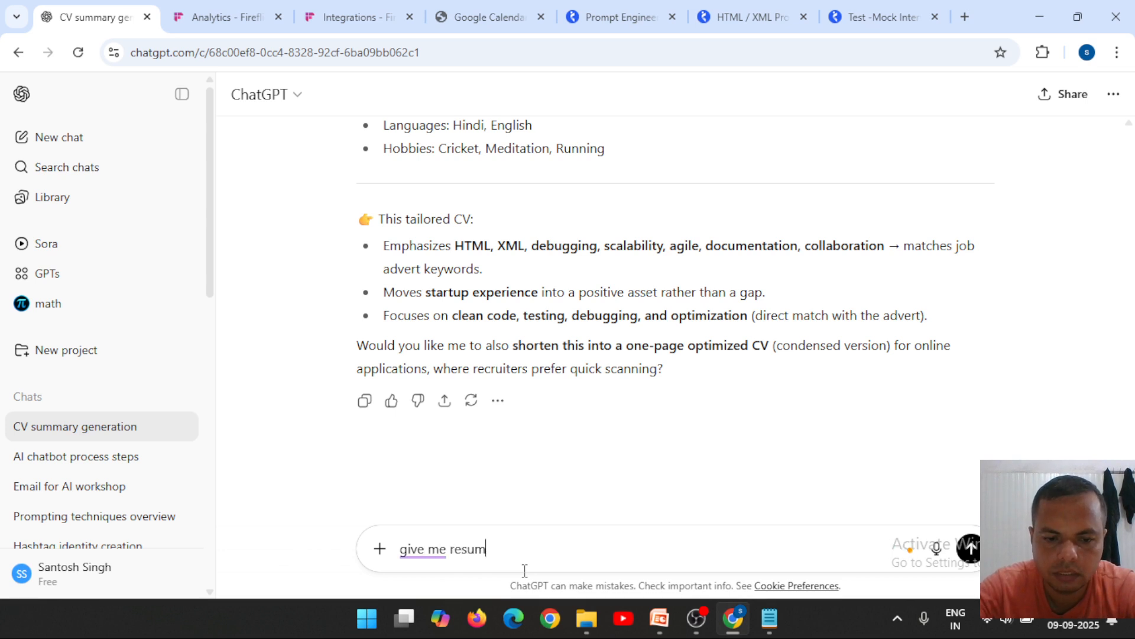
pyautogui.write('e in pdf')
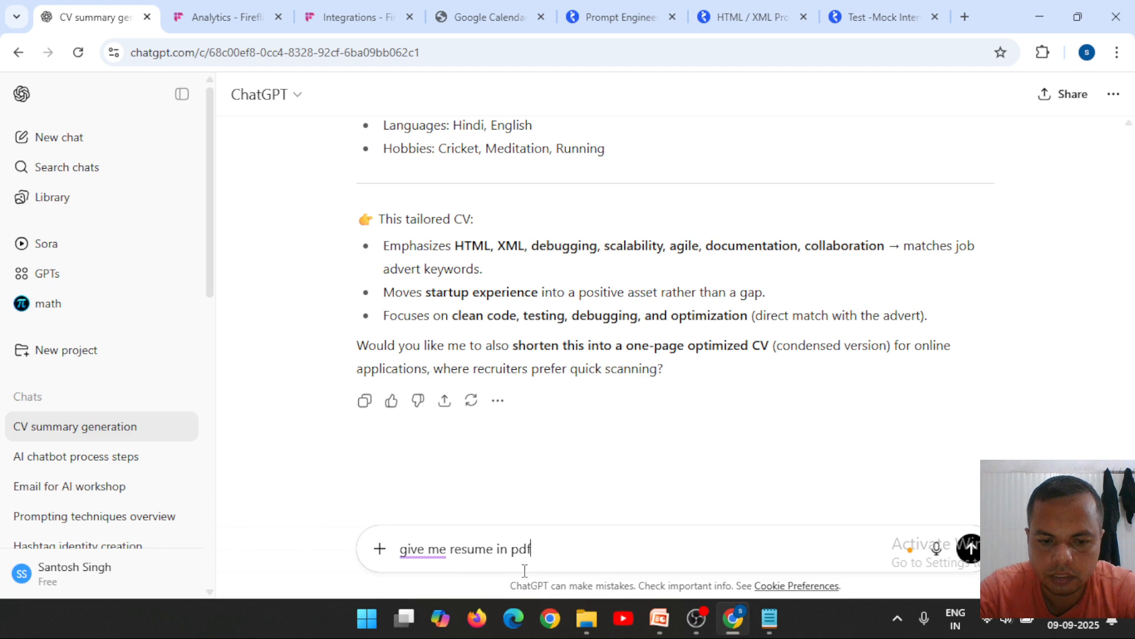
pyautogui.write(' format')
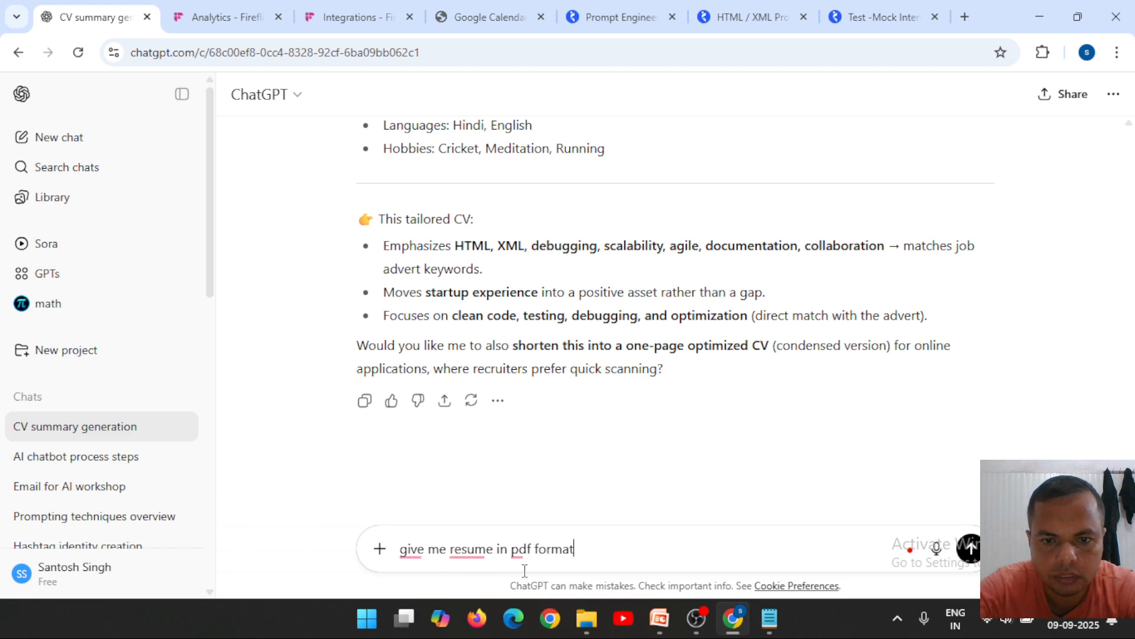
pyautogui.press('Return')
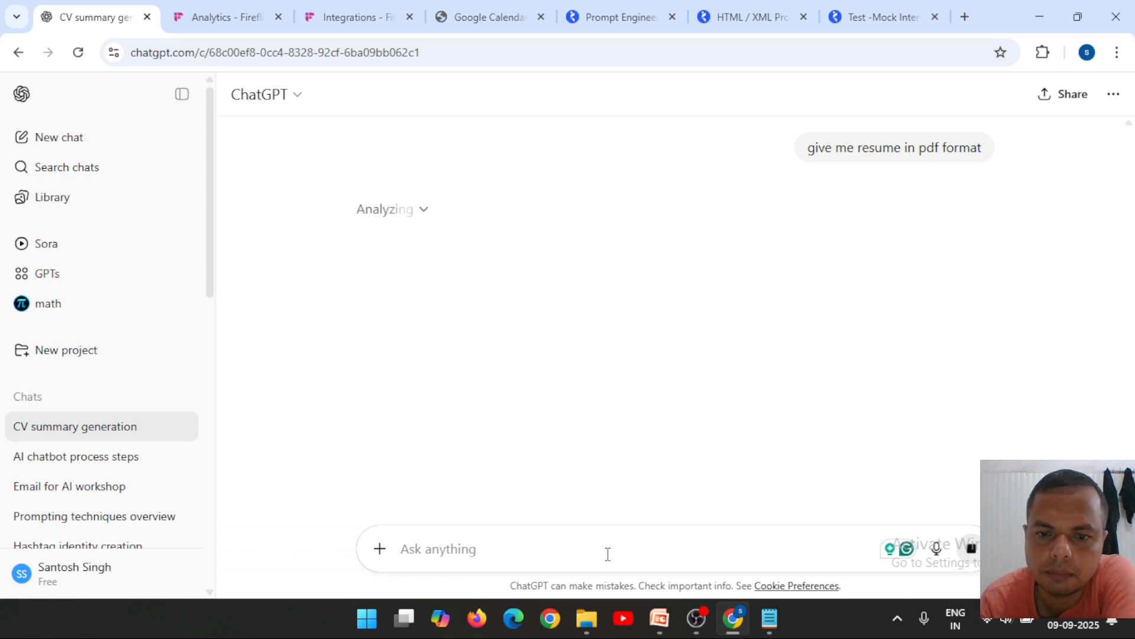
# - Switch to the AI two day workshop presentation in PowerPoint and copy the three-column table prompt from slide 28
pyautogui.click(659, 619)
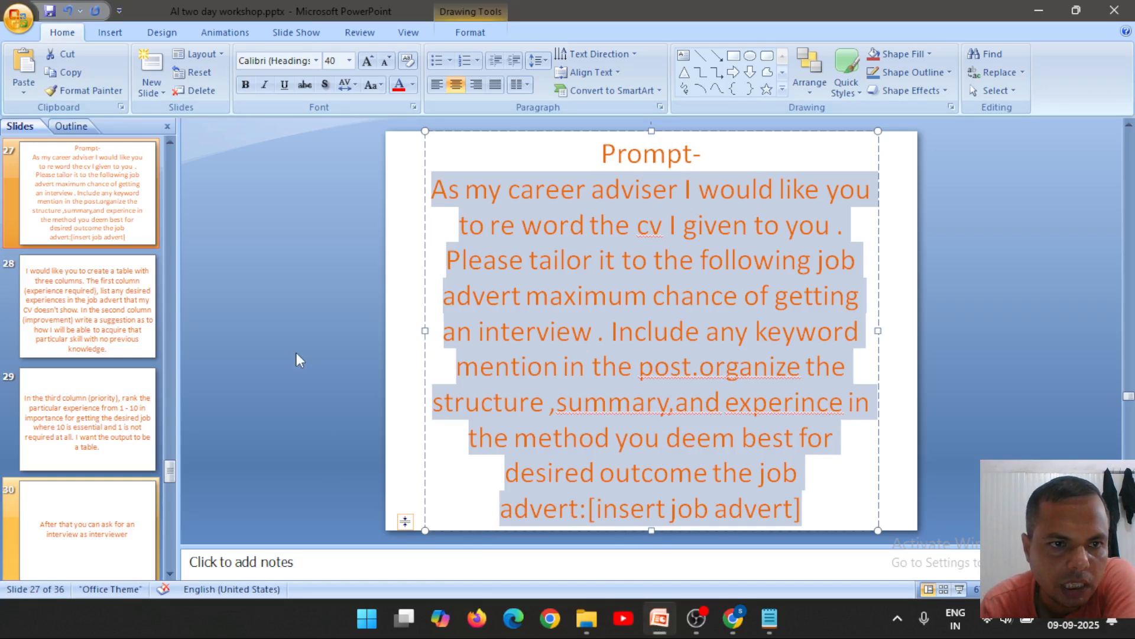
pyautogui.click(90, 309)
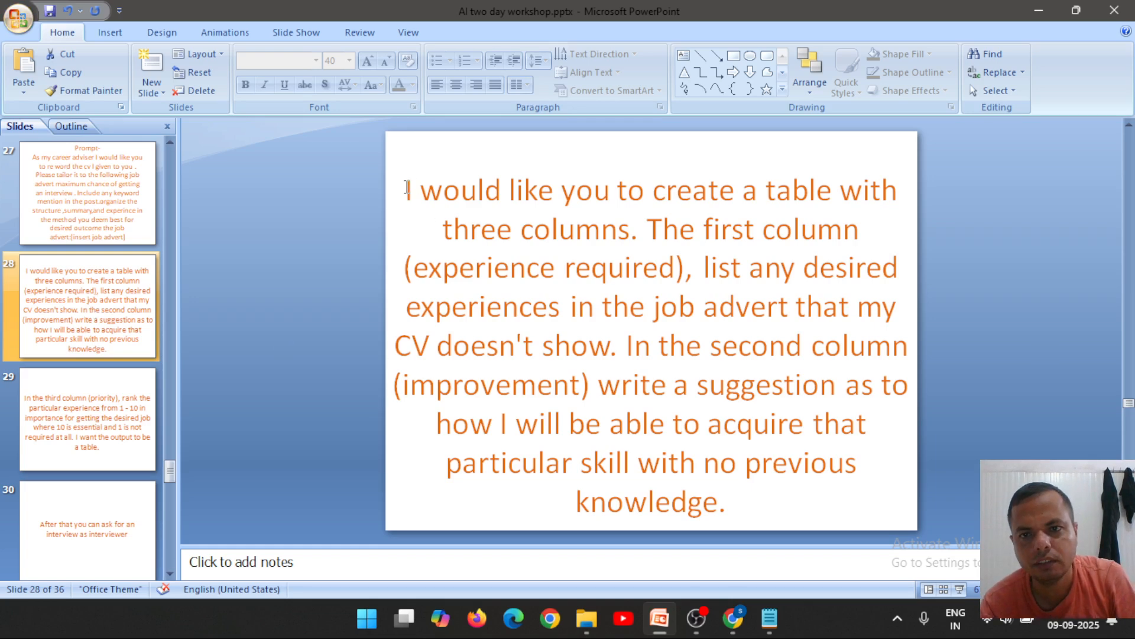
pyautogui.moveTo(408, 189); pyautogui.dragTo(729, 504)
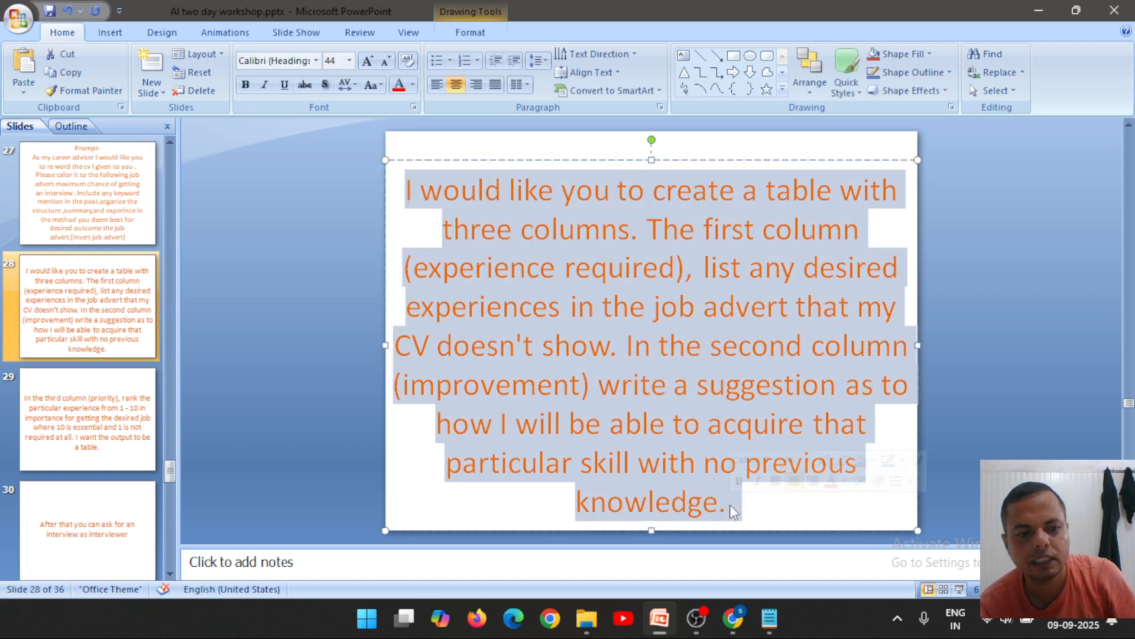
# - Replace all the text in the Notepad prompt draft with the copied table prompt and add line breaks after it
pyautogui.click(768, 619)
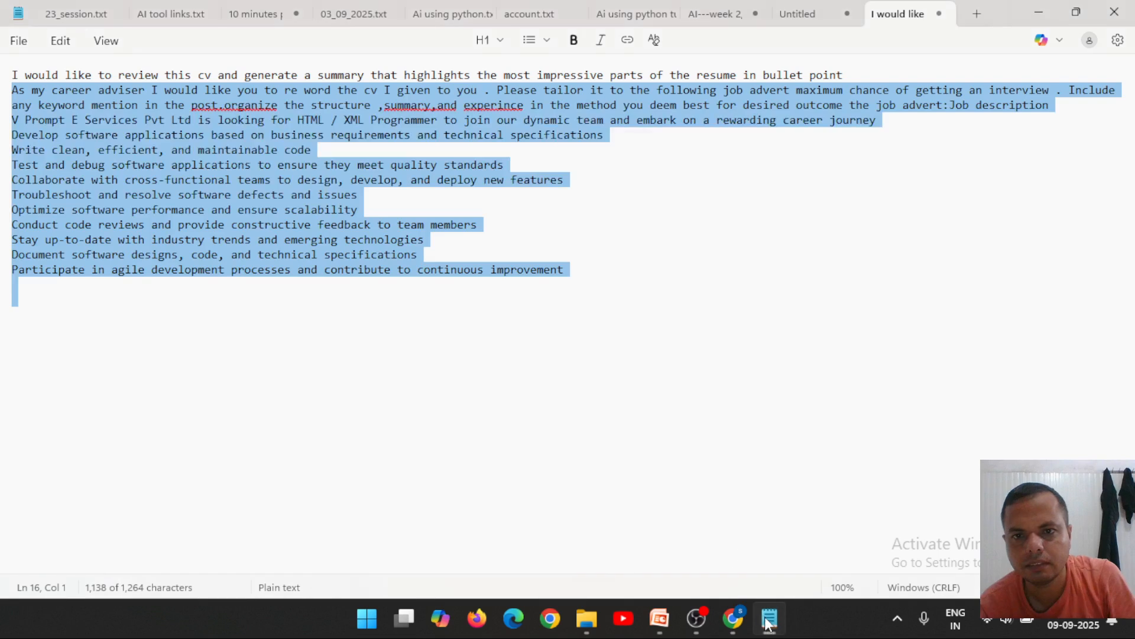
pyautogui.click(586, 275)
pyautogui.hotkey('ctrl', 'a')
pyautogui.hotkey('ctrl', 'x')
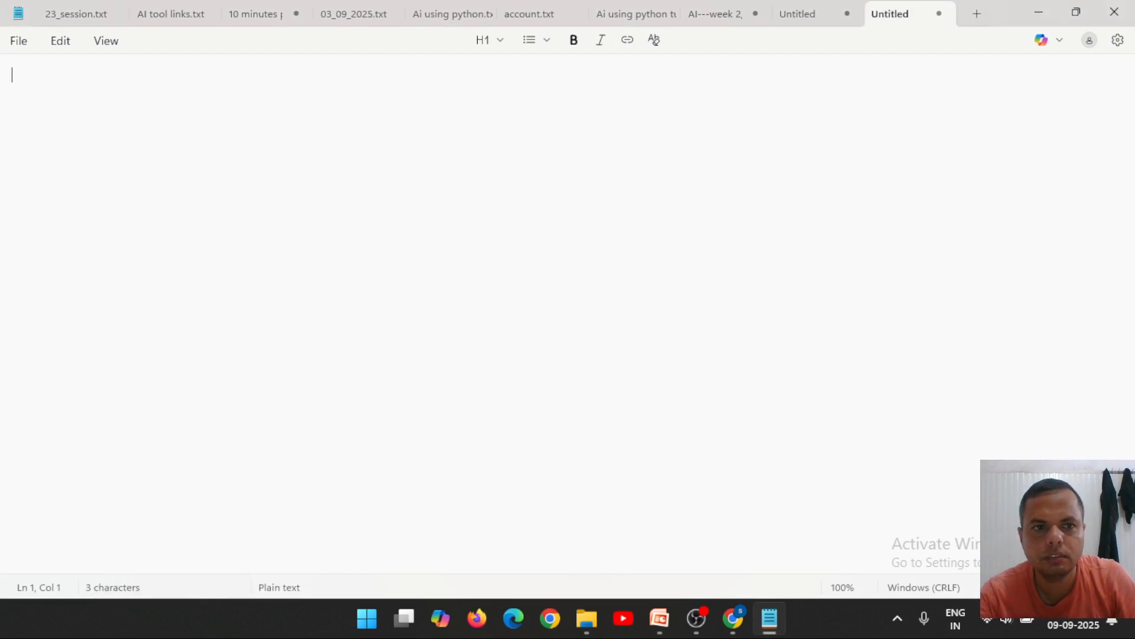
pyautogui.hotkey('ctrl', 'v')
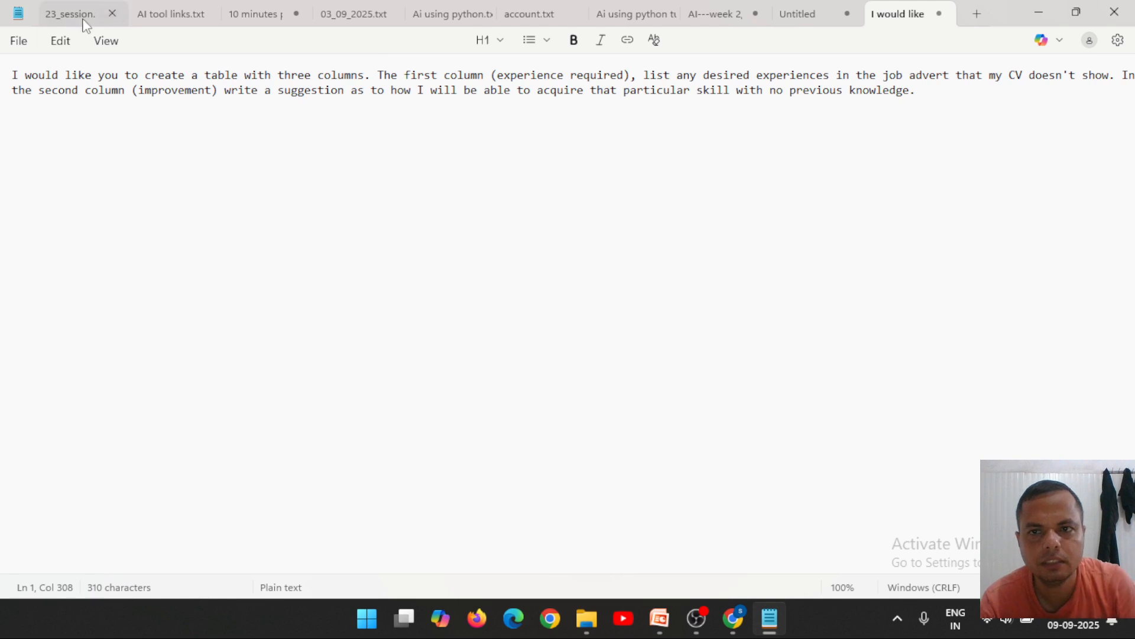
pyautogui.press('Return')
pyautogui.press('Return')
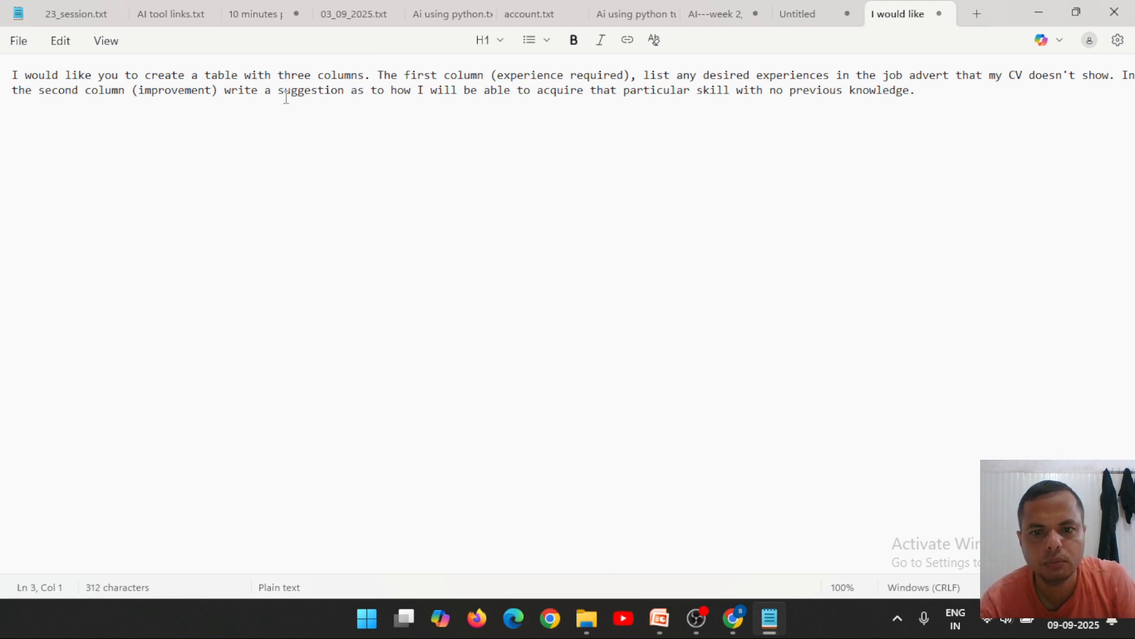
# - Copy the third-column priority prompt from slide 29 of the PowerPoint presentation and append it to the Notepad prompt draft
pyautogui.click(742, 629)
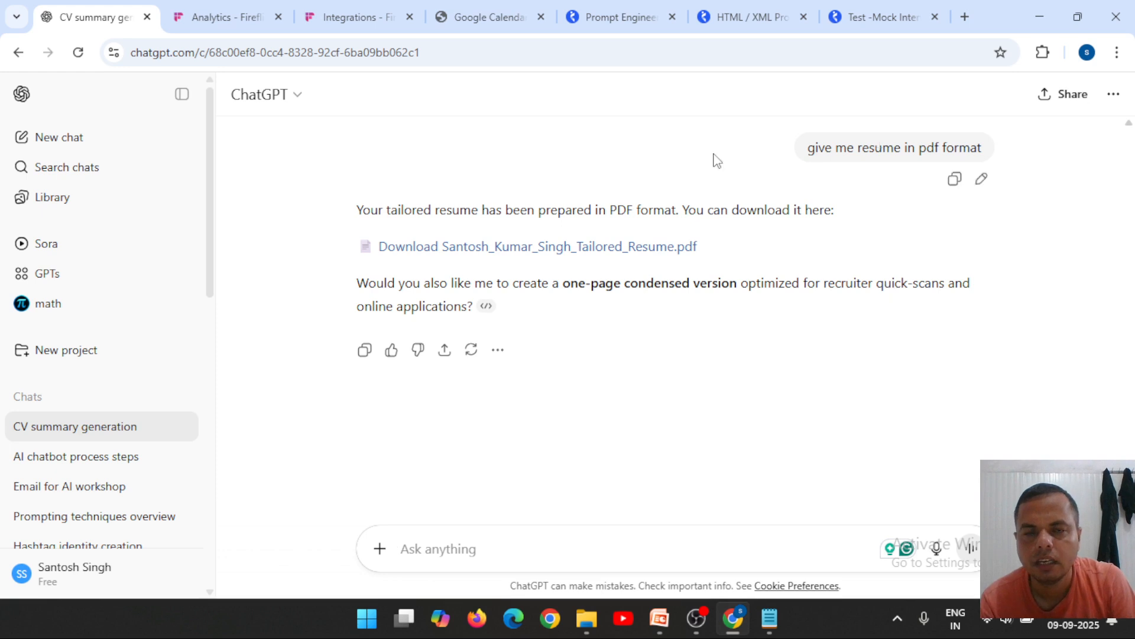
pyautogui.click(1039, 8)
pyautogui.click(647, 618)
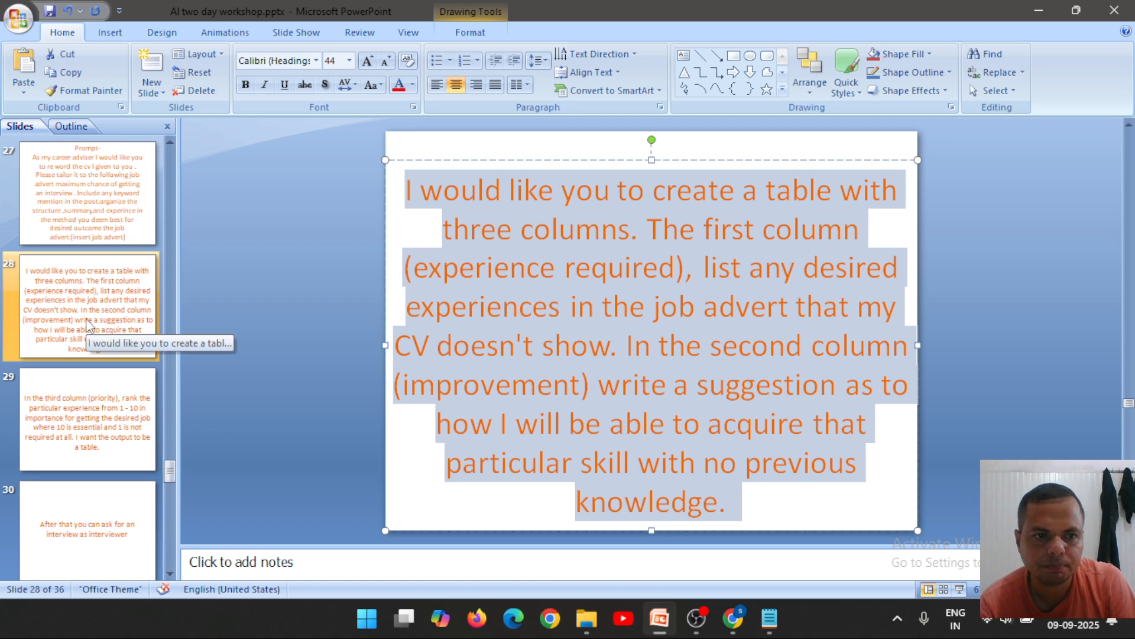
pyautogui.click(91, 414)
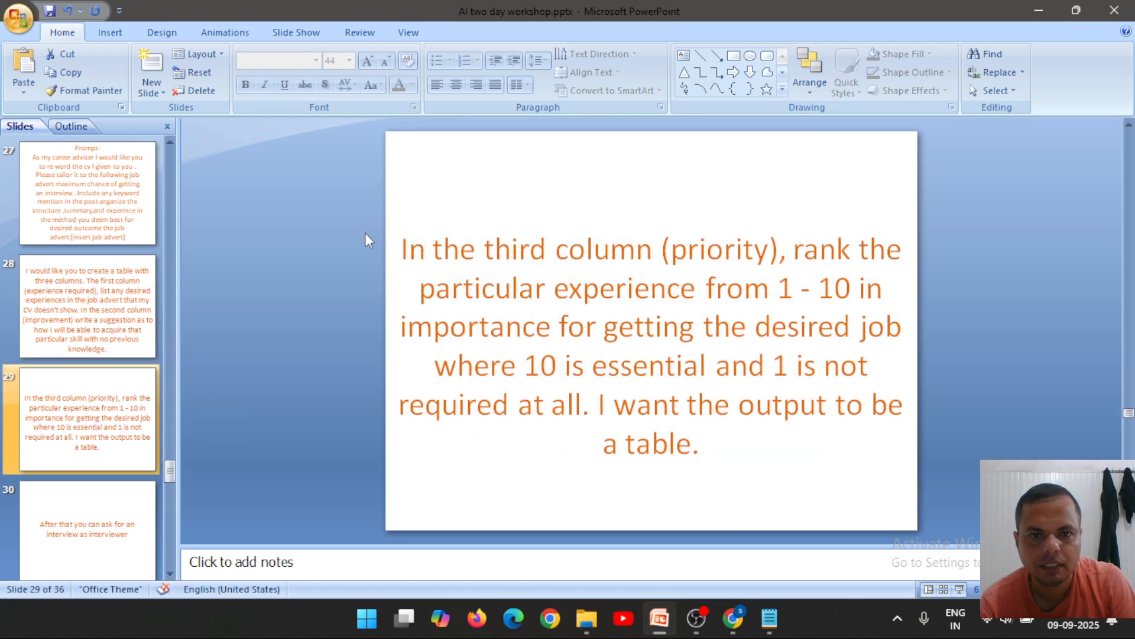
pyautogui.moveTo(400, 248); pyautogui.dragTo(709, 461)
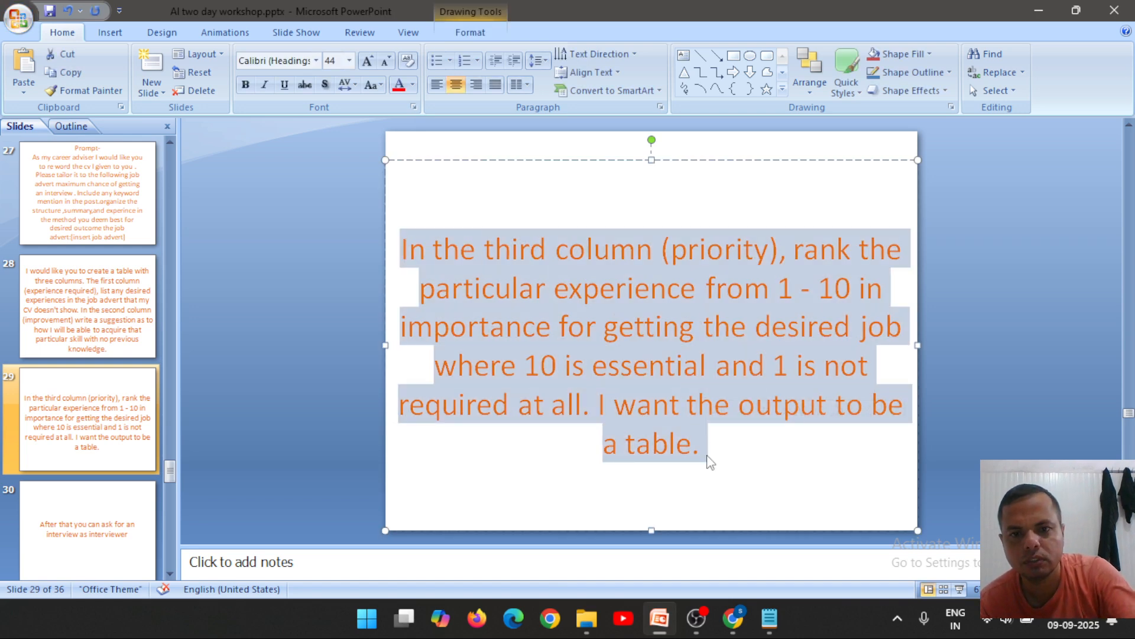
pyautogui.click(770, 620)
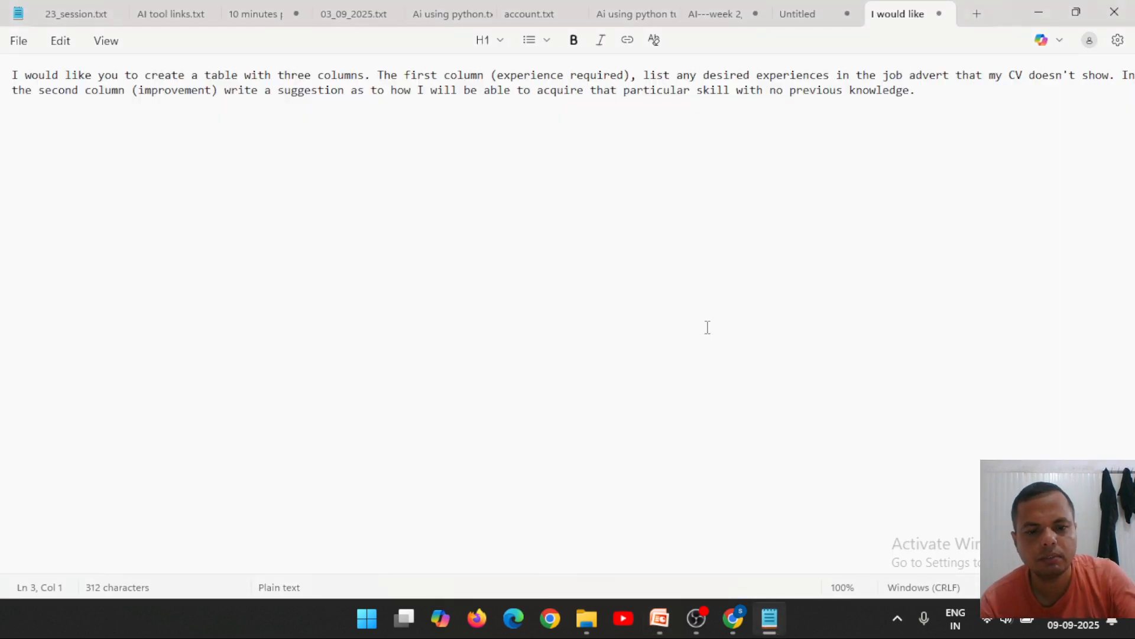
pyautogui.hotkey('ctrl', 'v')
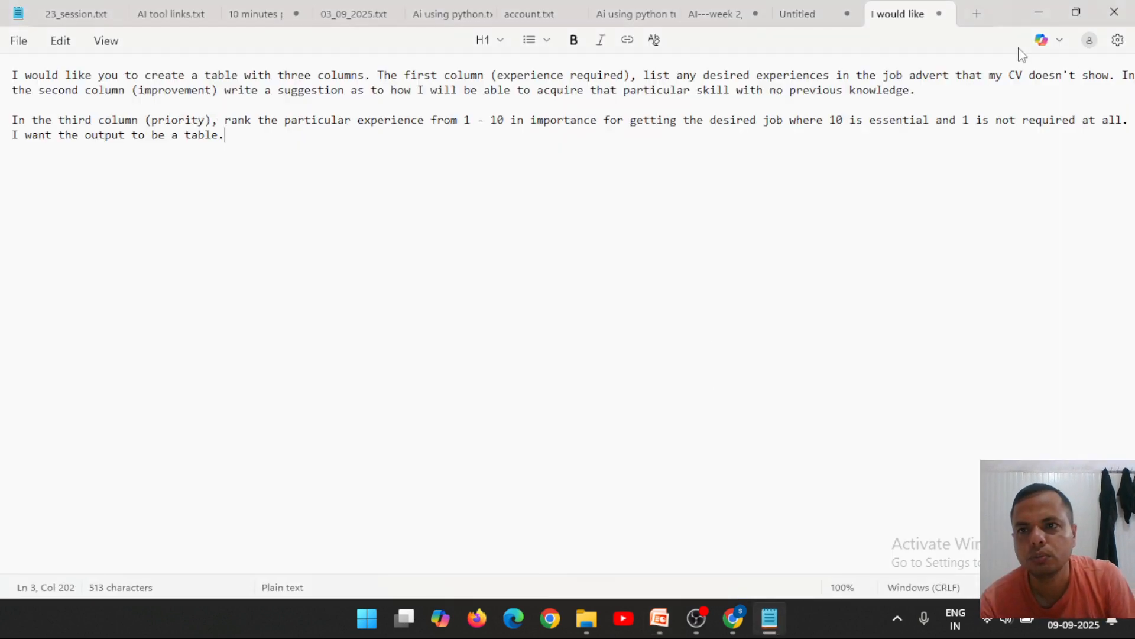
# - Return to the AI two day workshop presentation and show slide 30 about asking for an interview
pyautogui.click(1039, 12)
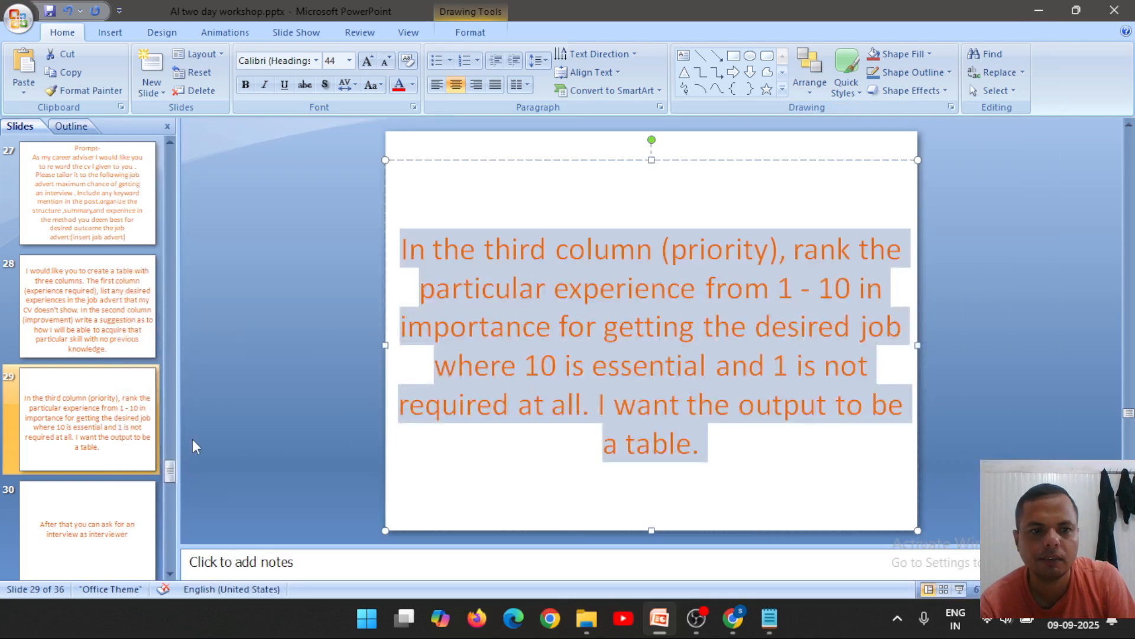
pyautogui.click(98, 426)
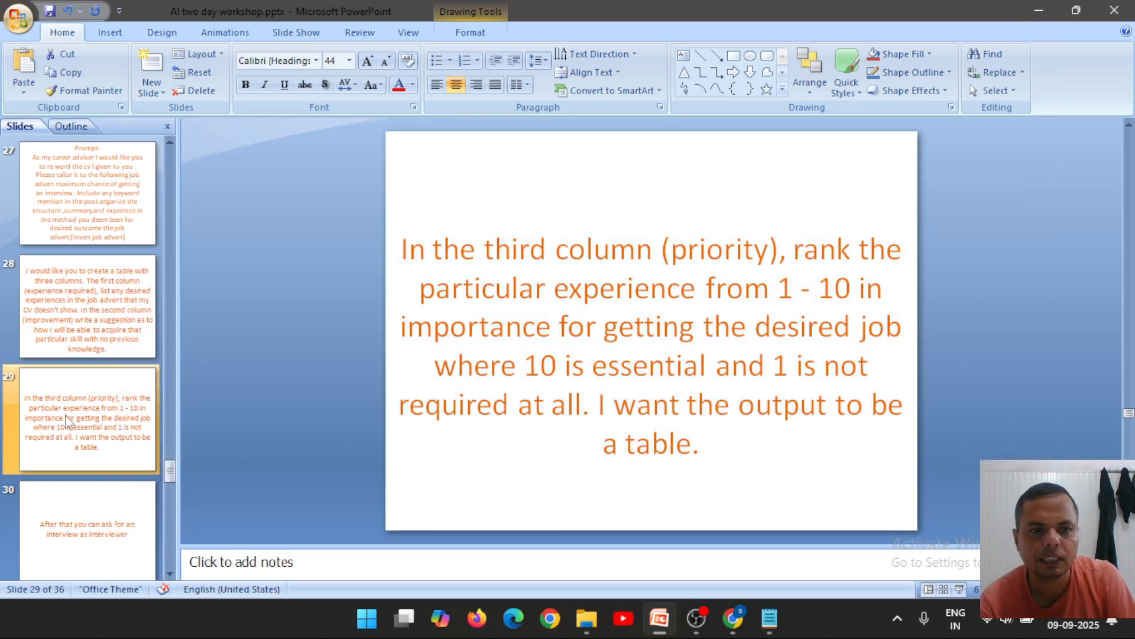
pyautogui.click(98, 549)
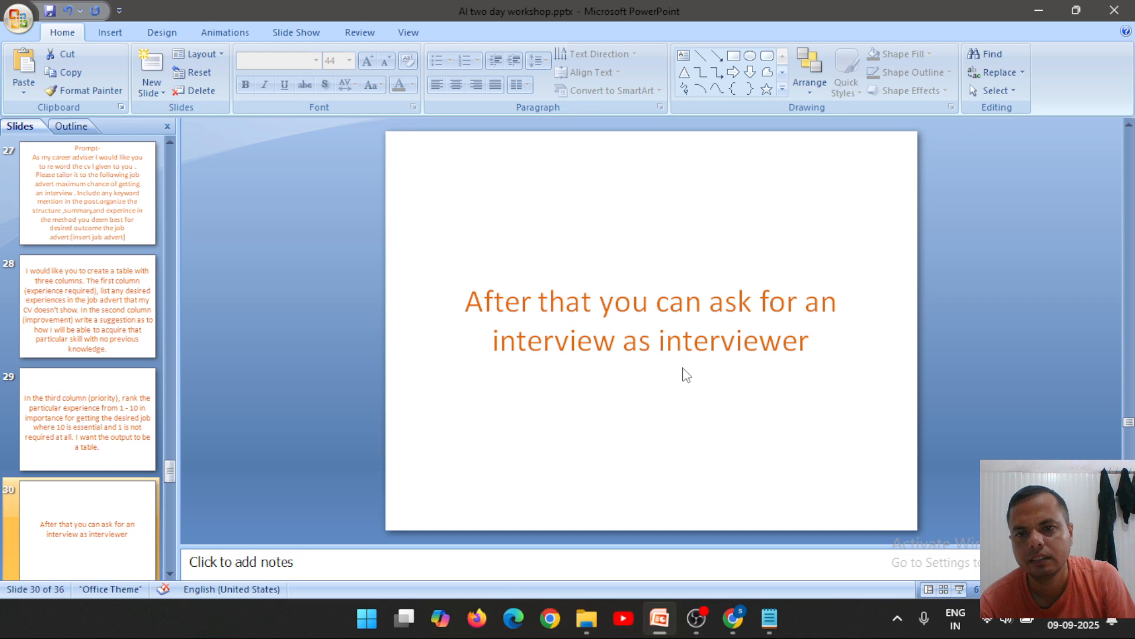
# - Copy the complete three-column table prompt from Notepad, send it in the ChatGPT CV summary chat and review the generated table
pyautogui.click(733, 632)
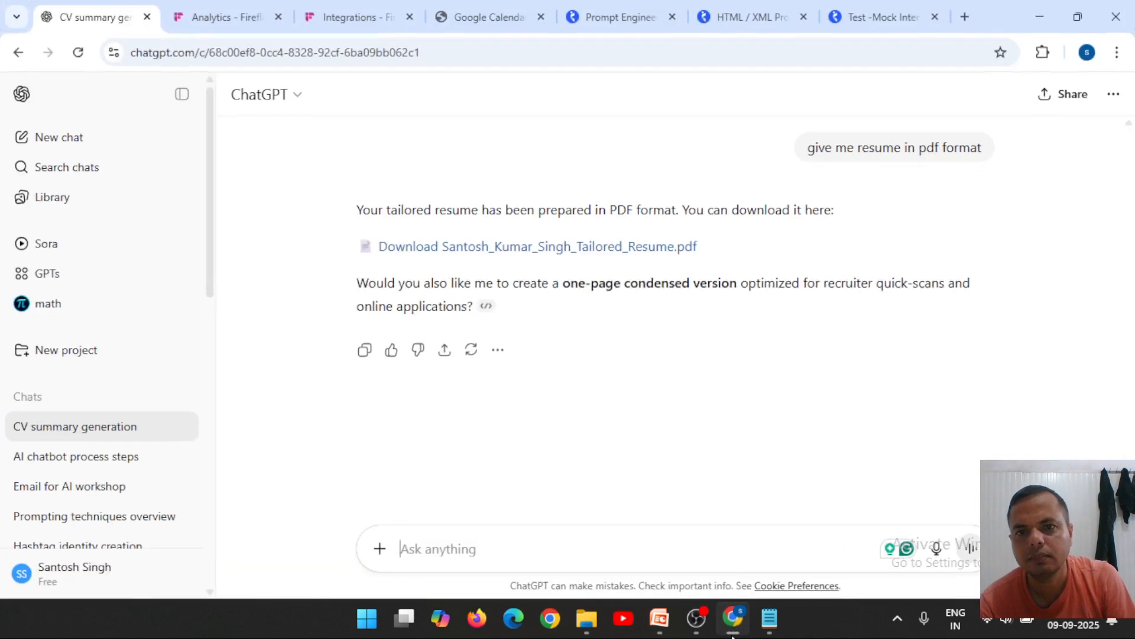
pyautogui.click(770, 618)
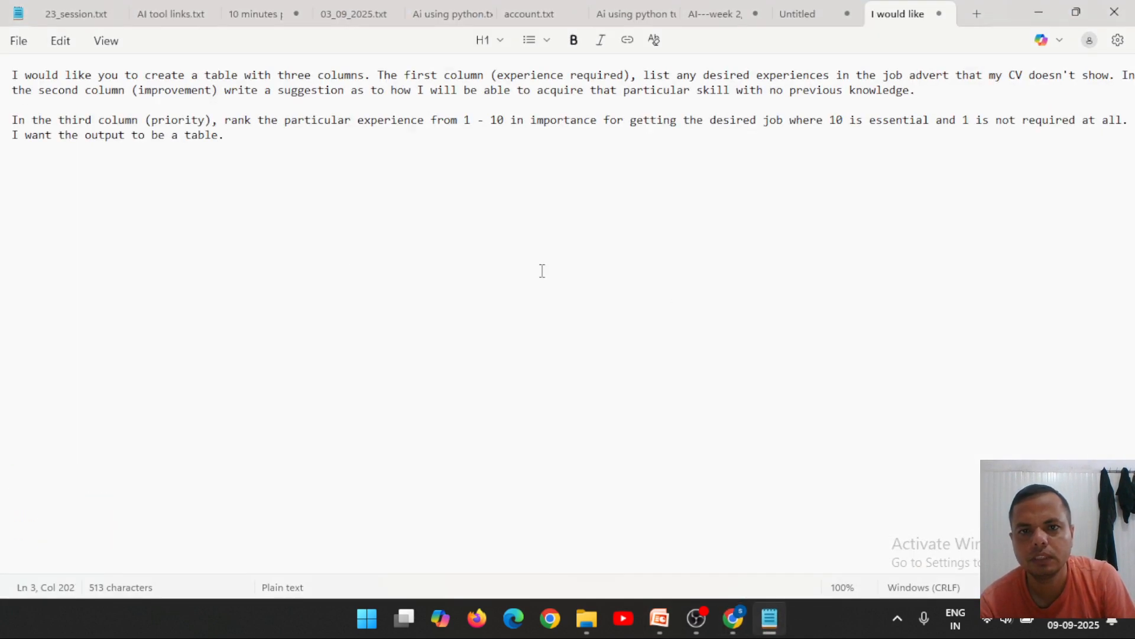
pyautogui.moveTo(227, 134); pyautogui.dragTo(87, 120)
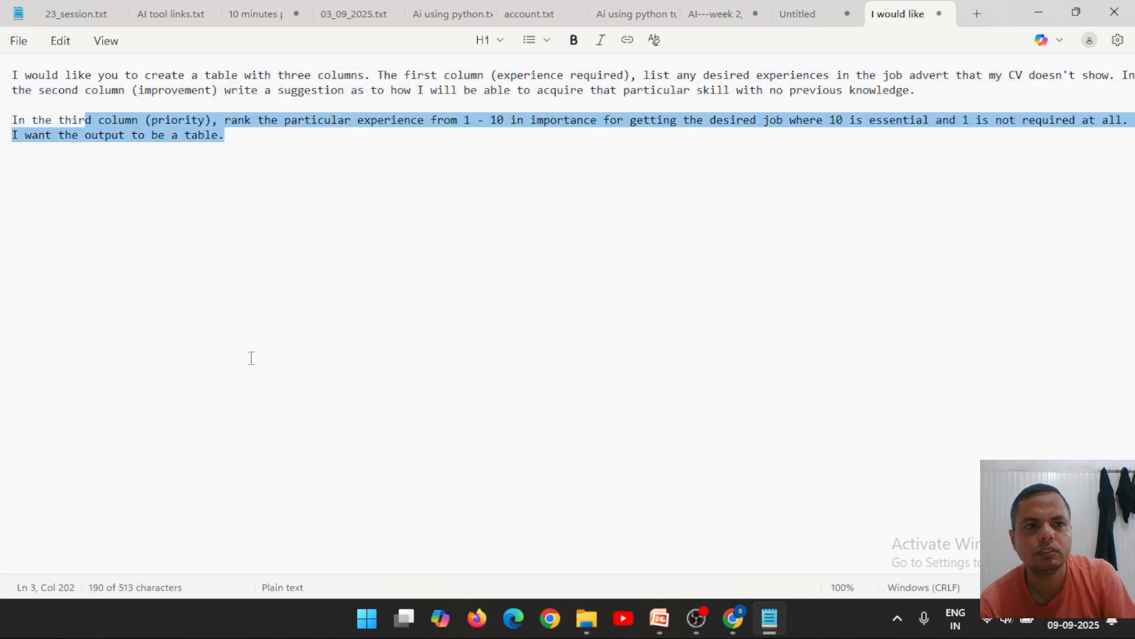
pyautogui.hotkey('shift', 'Up')
pyautogui.hotkey('shift', 'Up')
pyautogui.hotkey('shift', 'Up')
pyautogui.hotkey('ctrl', 'c')
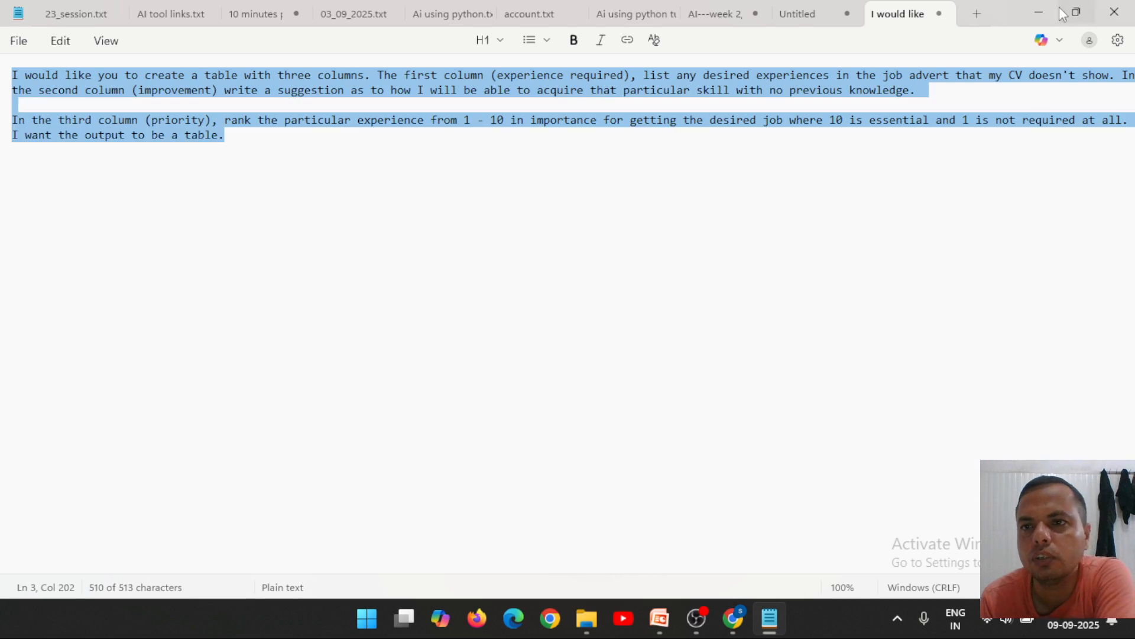
pyautogui.click(1039, 16)
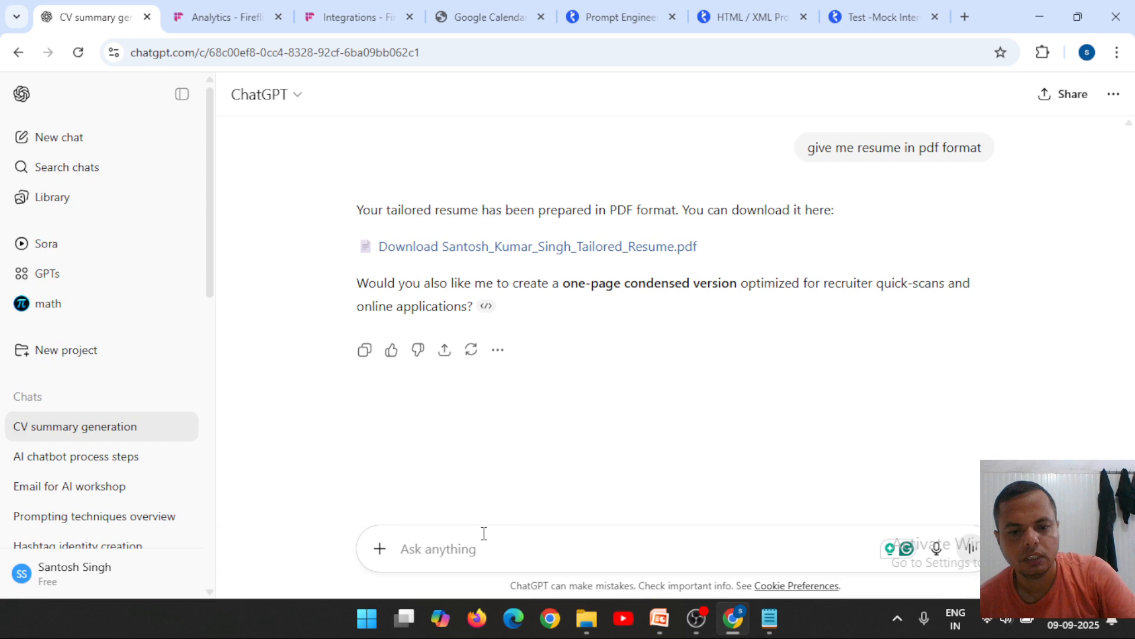
pyautogui.hotkey('ctrl', 'v')
pyautogui.press('Return')
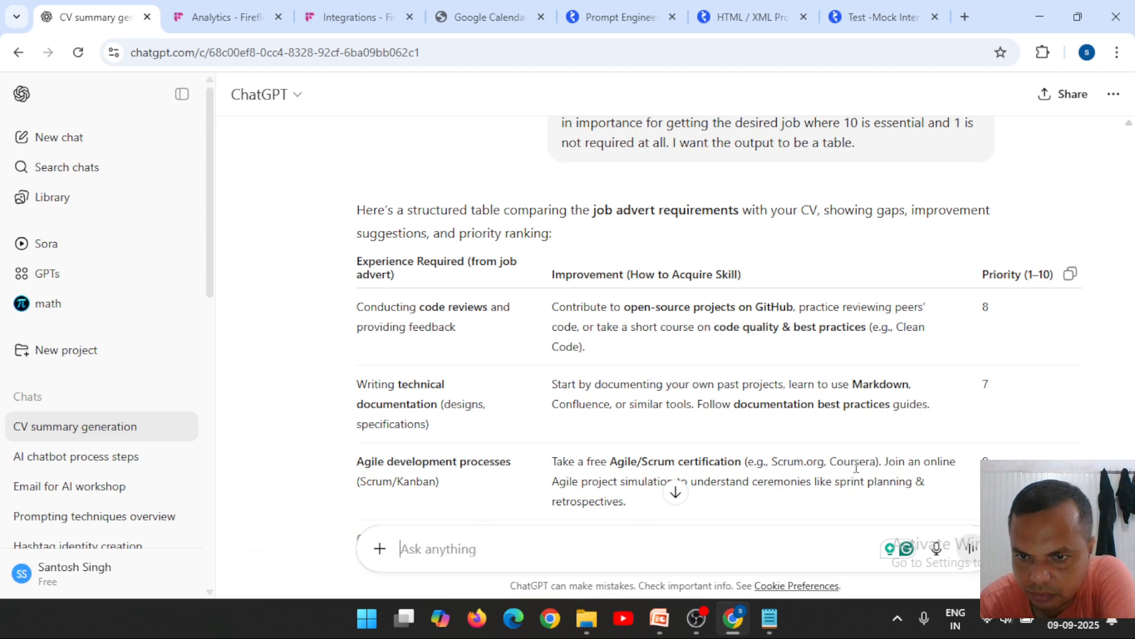
pyautogui.scroll(-4, 855, 467)
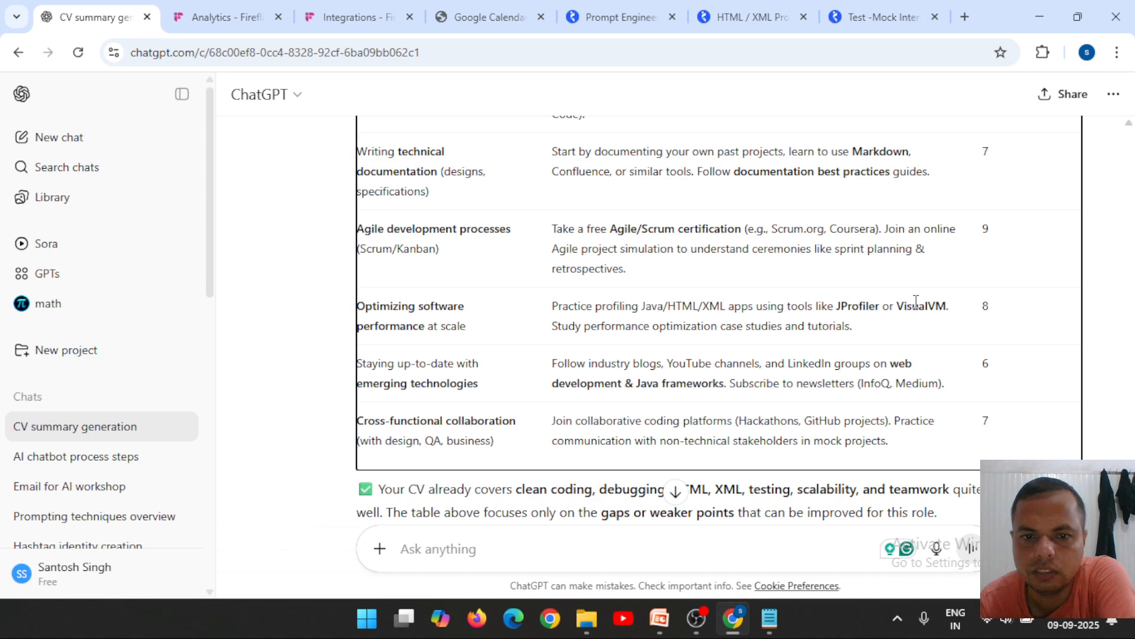
# - Switch to the PowerPoint presentation and move on from slide 30 to slide 31, #Phot.ai
pyautogui.moveTo(724, 620)
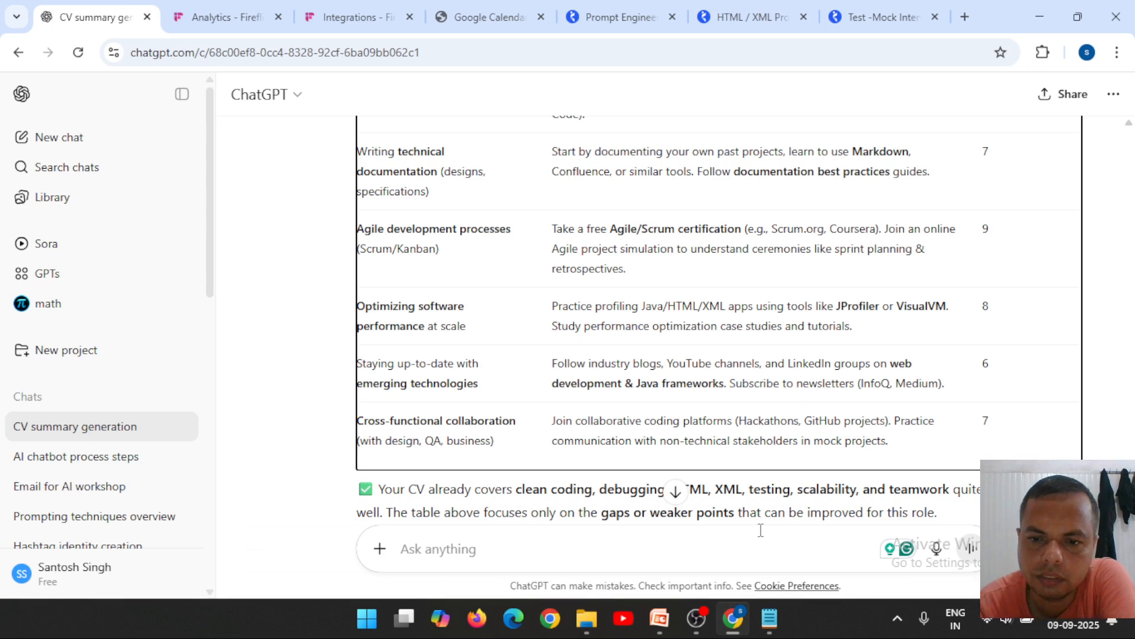
pyautogui.click(662, 620)
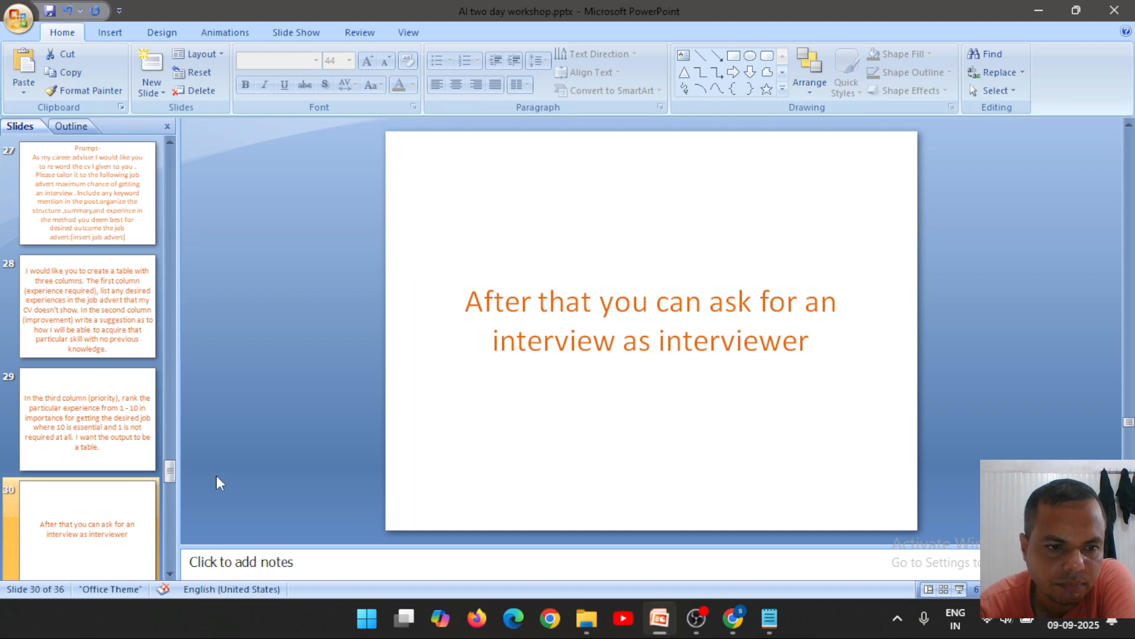
pyautogui.click(170, 573)
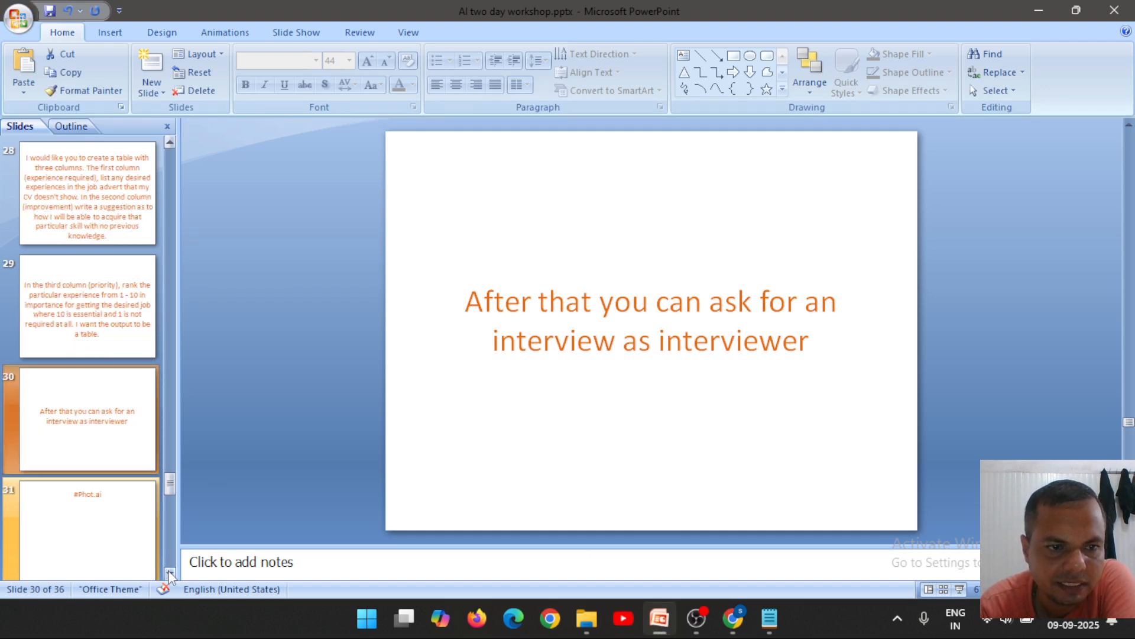
pyautogui.click(170, 573)
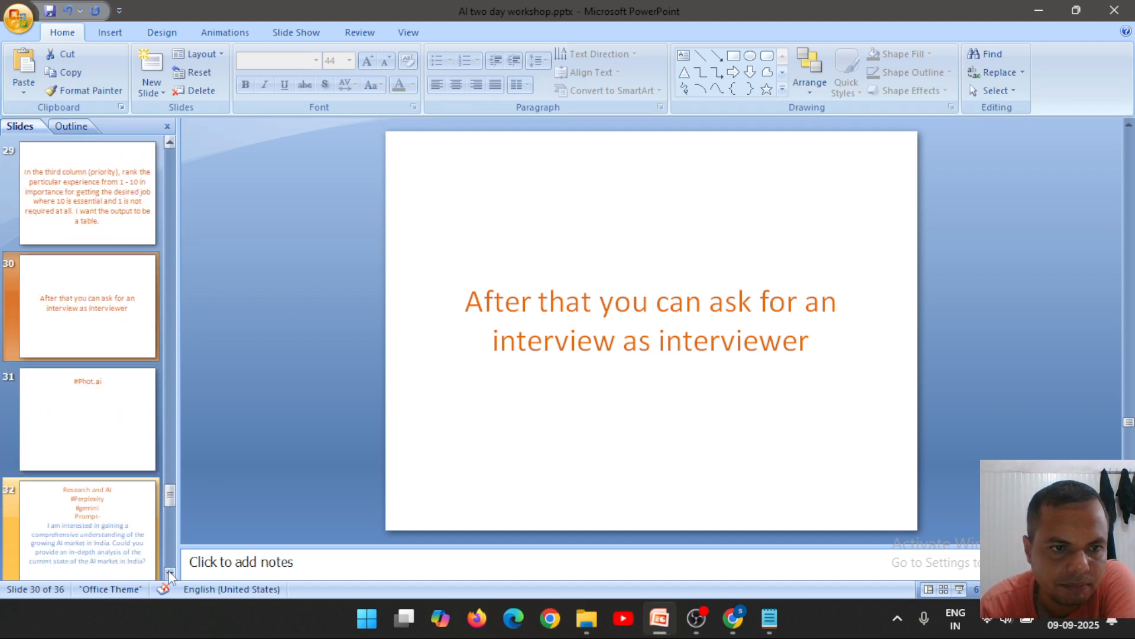
pyautogui.click(100, 322)
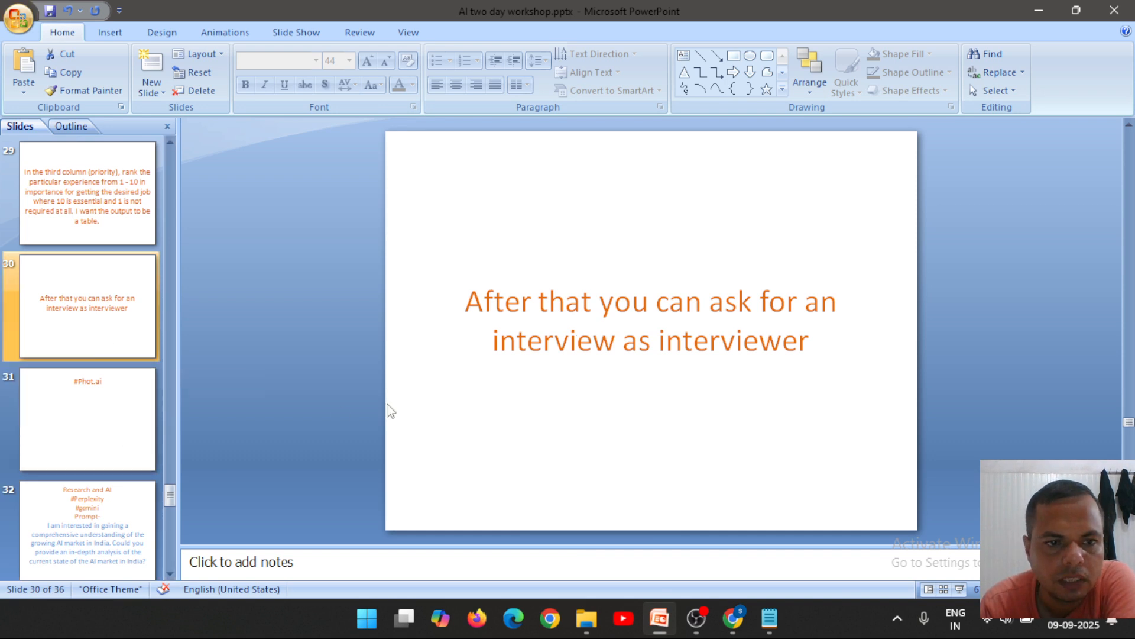
pyautogui.click(96, 395)
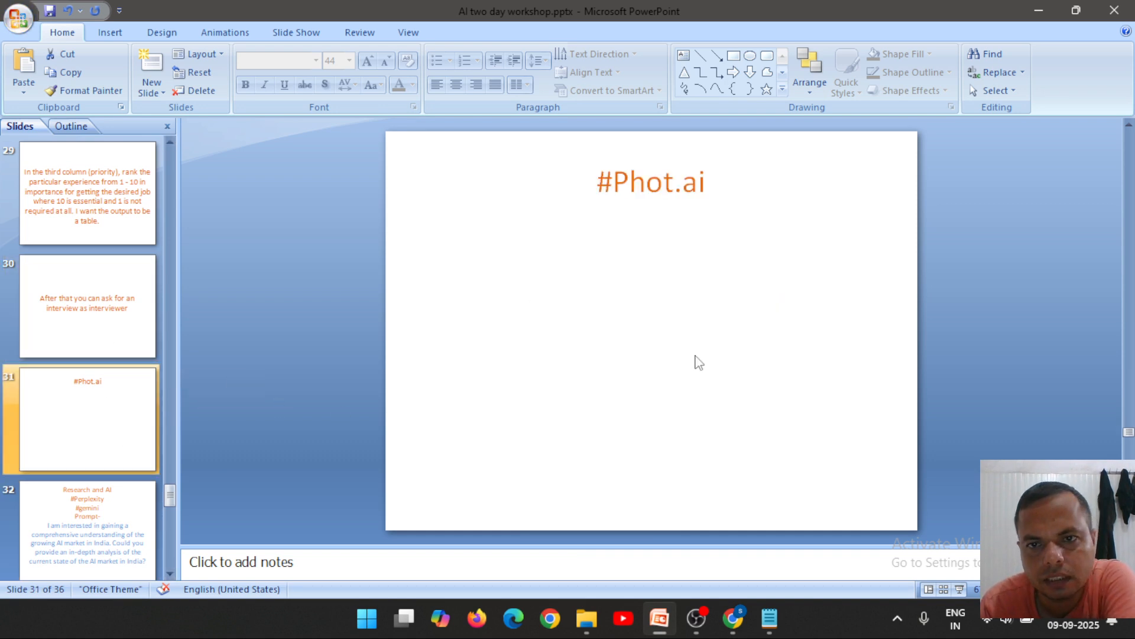
# - Switch to Chrome and close the Google Calendar page, discarding its changes, along with the three Naukri pages
pyautogui.click(738, 619)
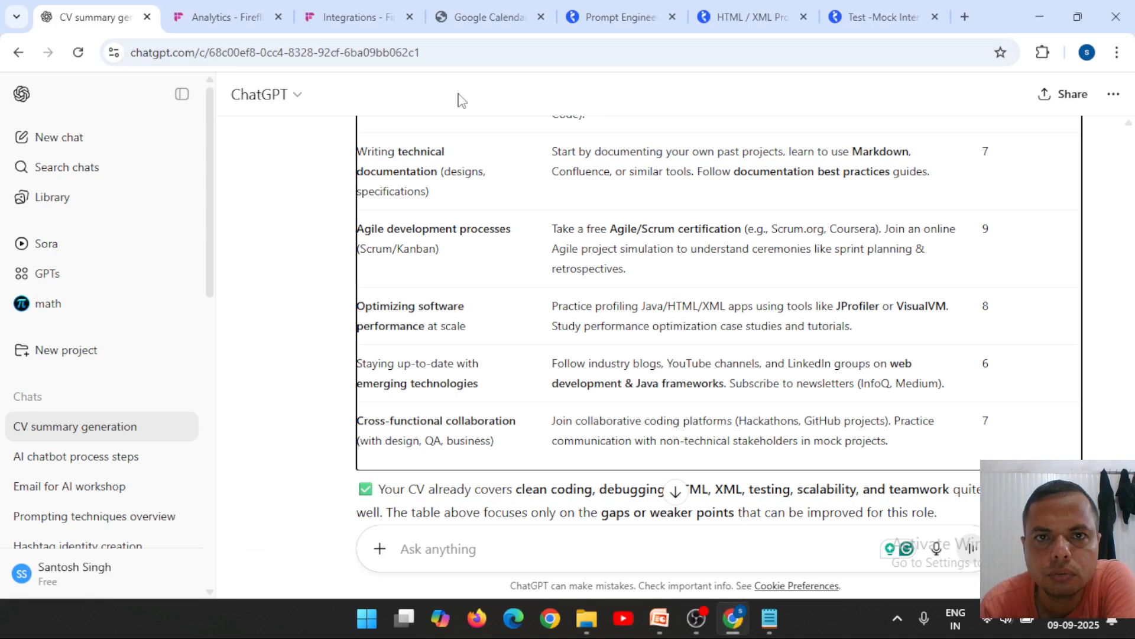
pyautogui.click(542, 17)
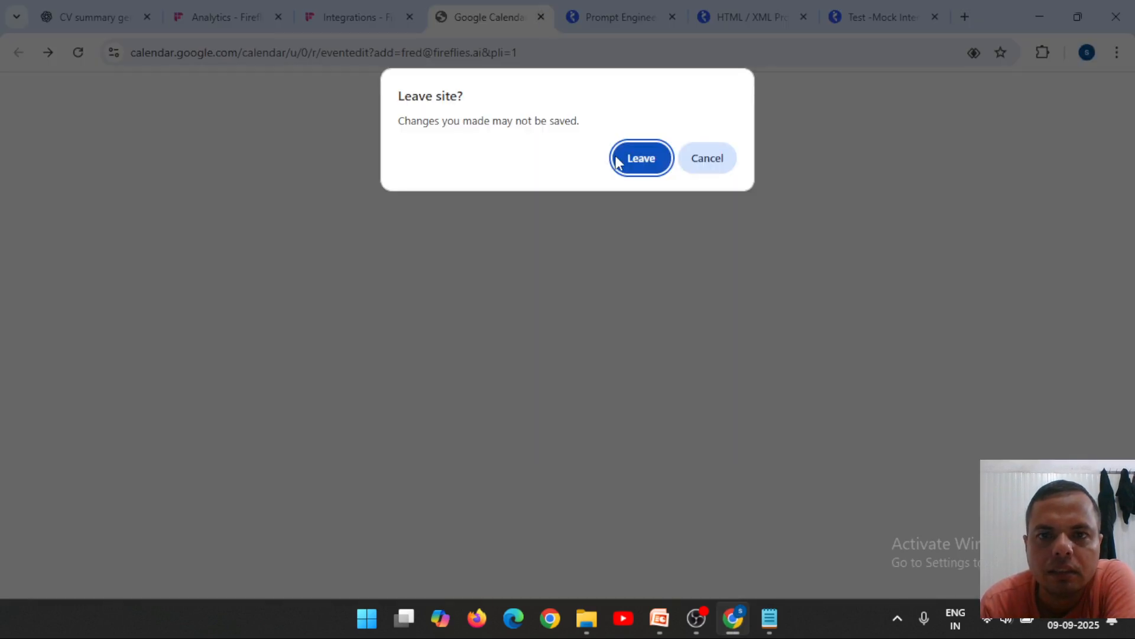
pyautogui.click(637, 165)
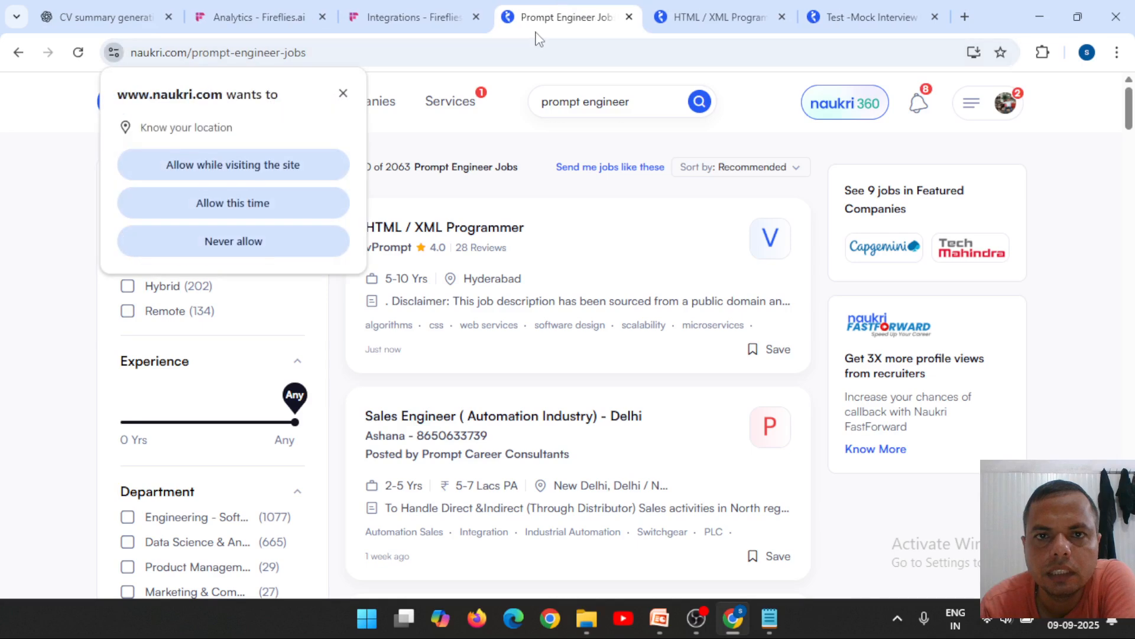
pyautogui.click(629, 18)
pyautogui.click(629, 18)
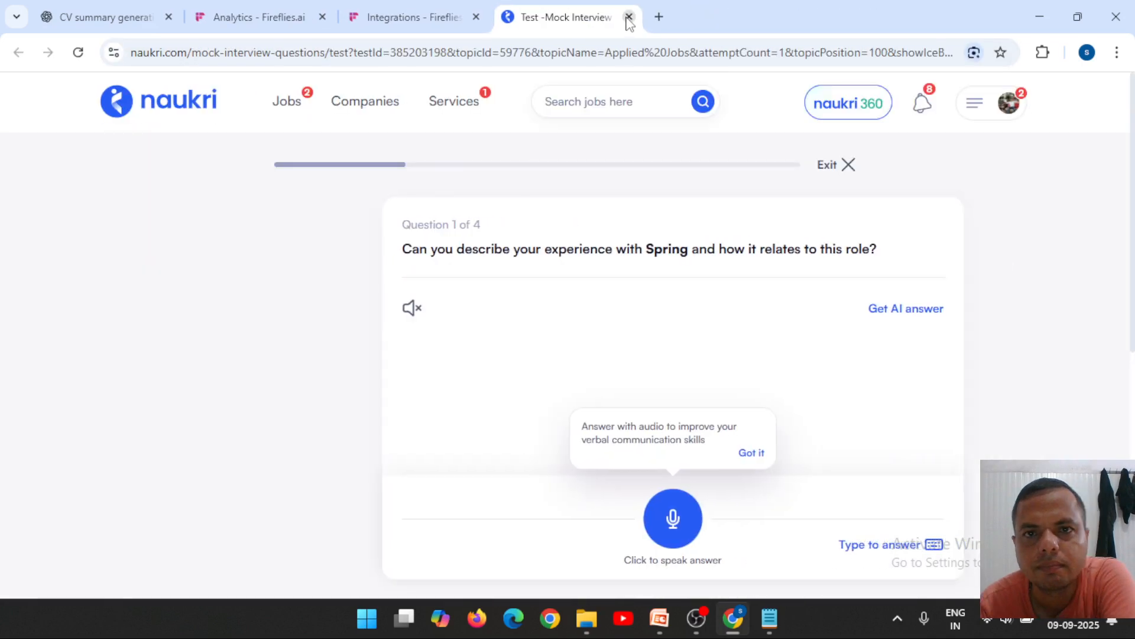
pyautogui.click(628, 17)
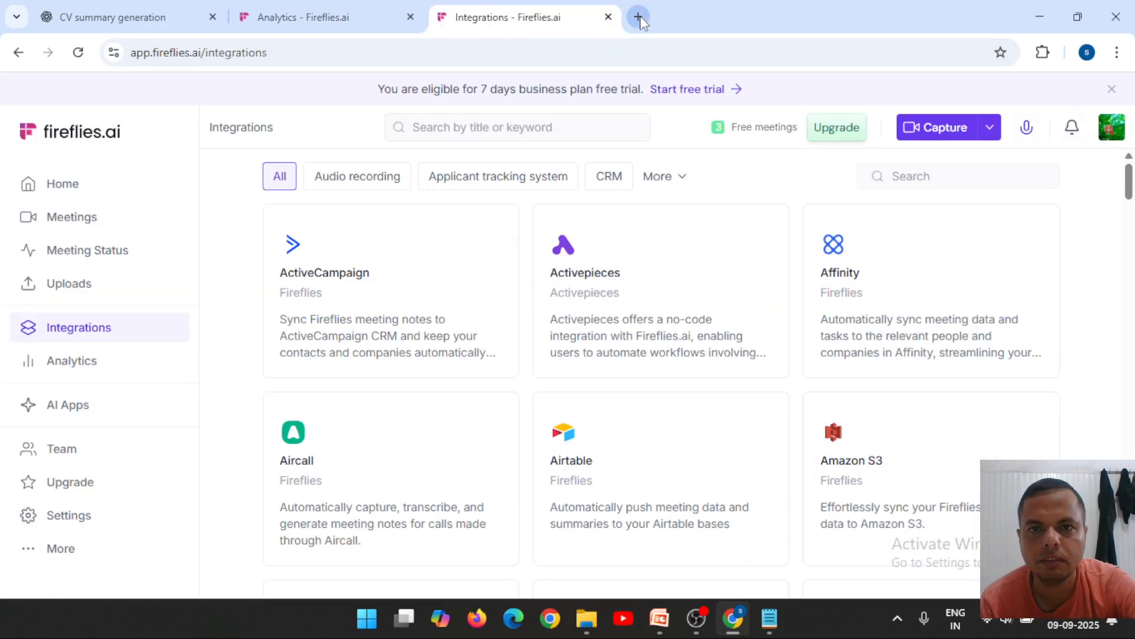
# - Open phot.ai in a new browser tab, dismiss the Google sign-in prompt and launch the studio's AI image generator
pyautogui.click(638, 16)
pyautogui.write('phot.ai')
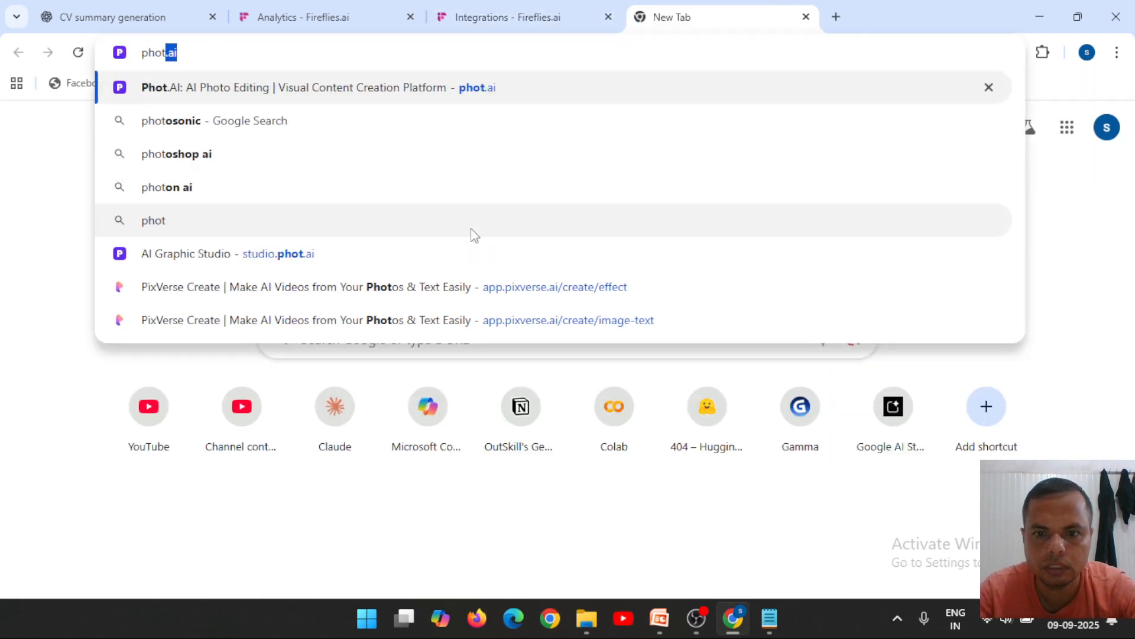
pyautogui.press('Return')
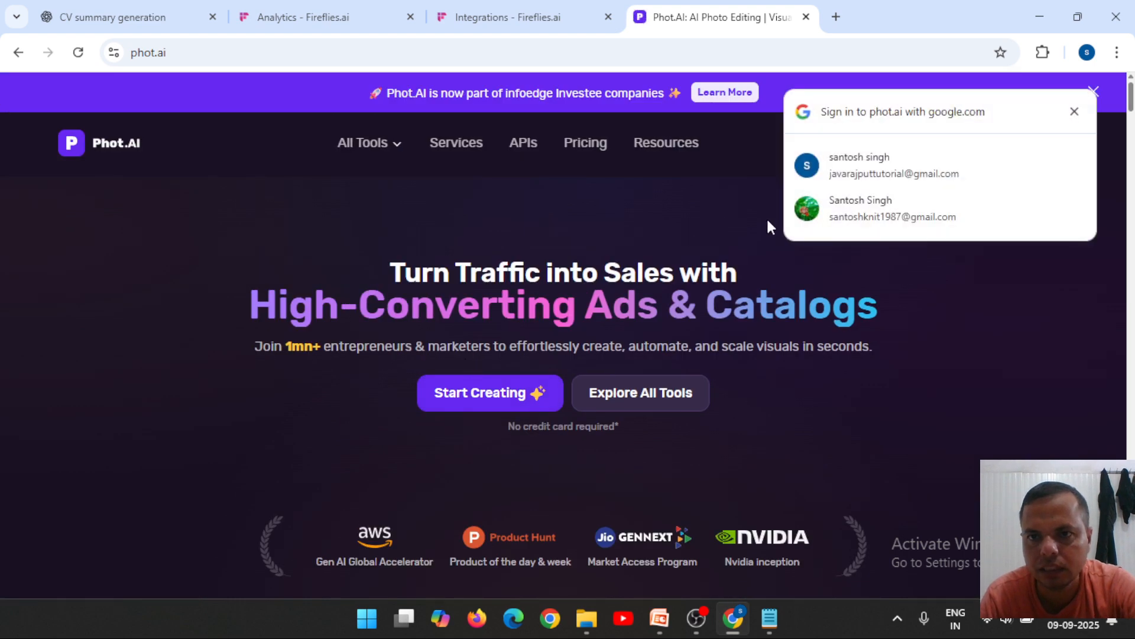
pyautogui.click(1072, 113)
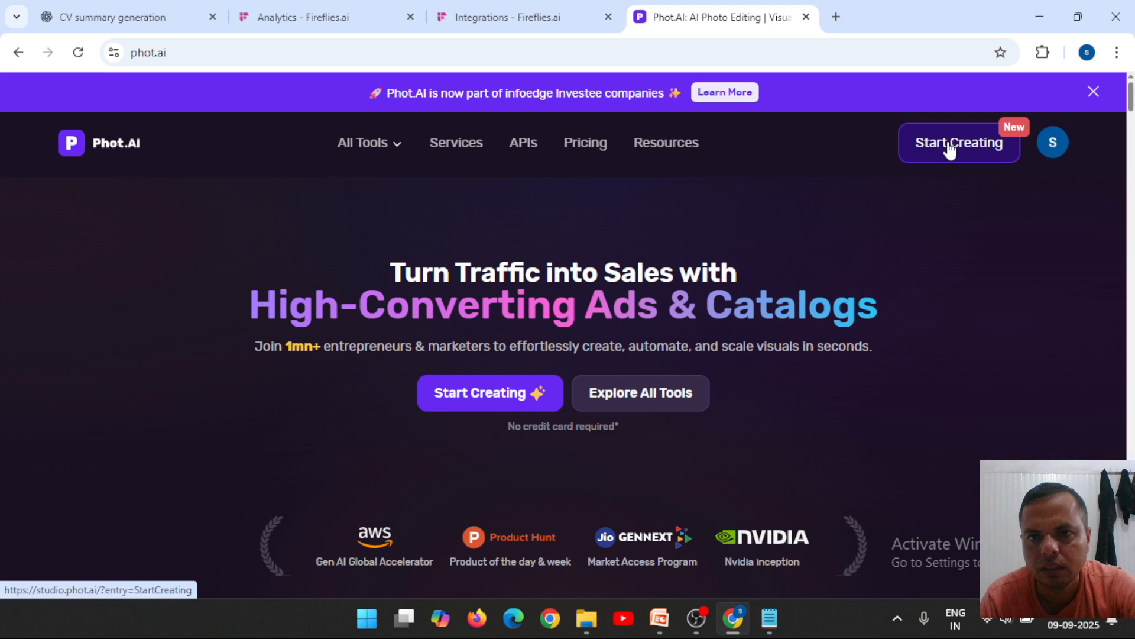
pyautogui.click(949, 148)
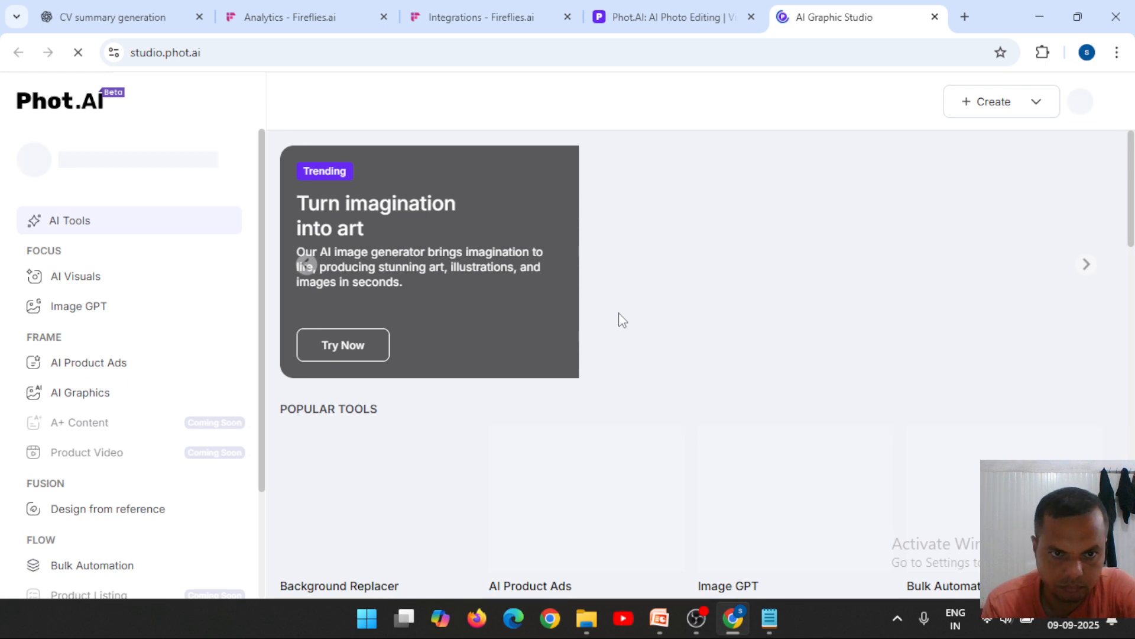
pyautogui.click(342, 349)
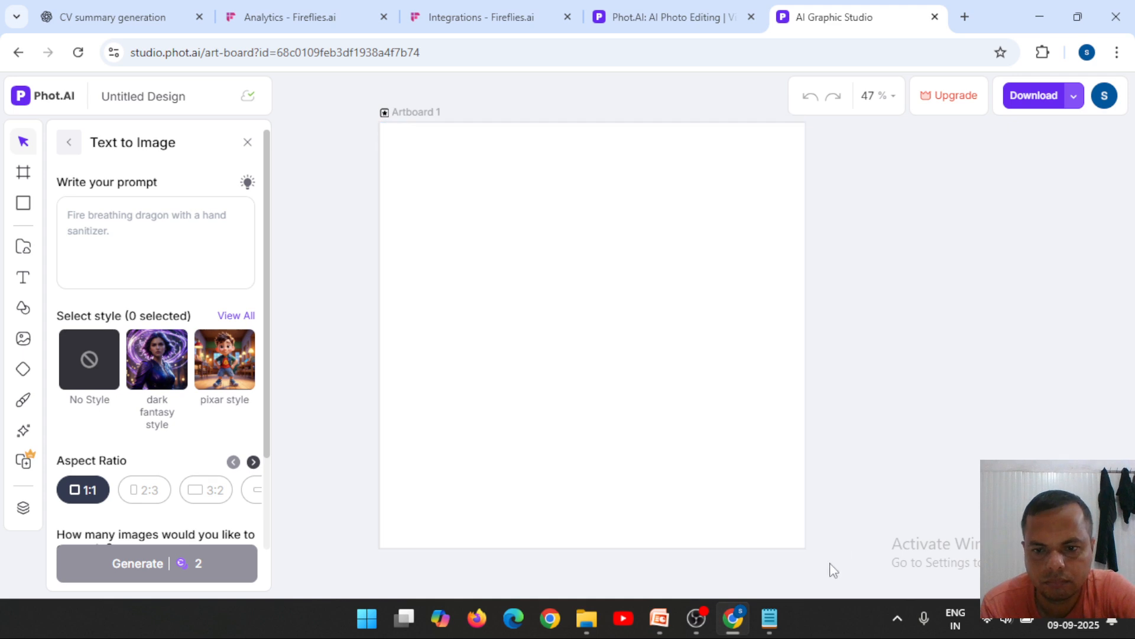
# - Revisit slide 30 in the PowerPoint presentation and return to the Phot.AI art board in Chrome
pyautogui.click(660, 619)
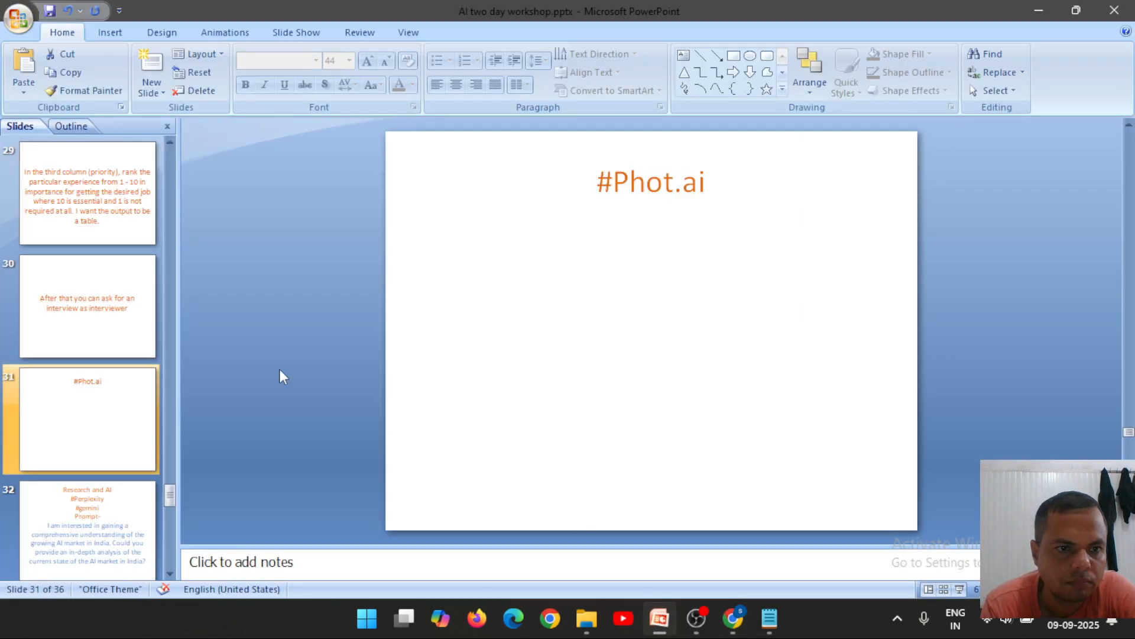
pyautogui.click(124, 313)
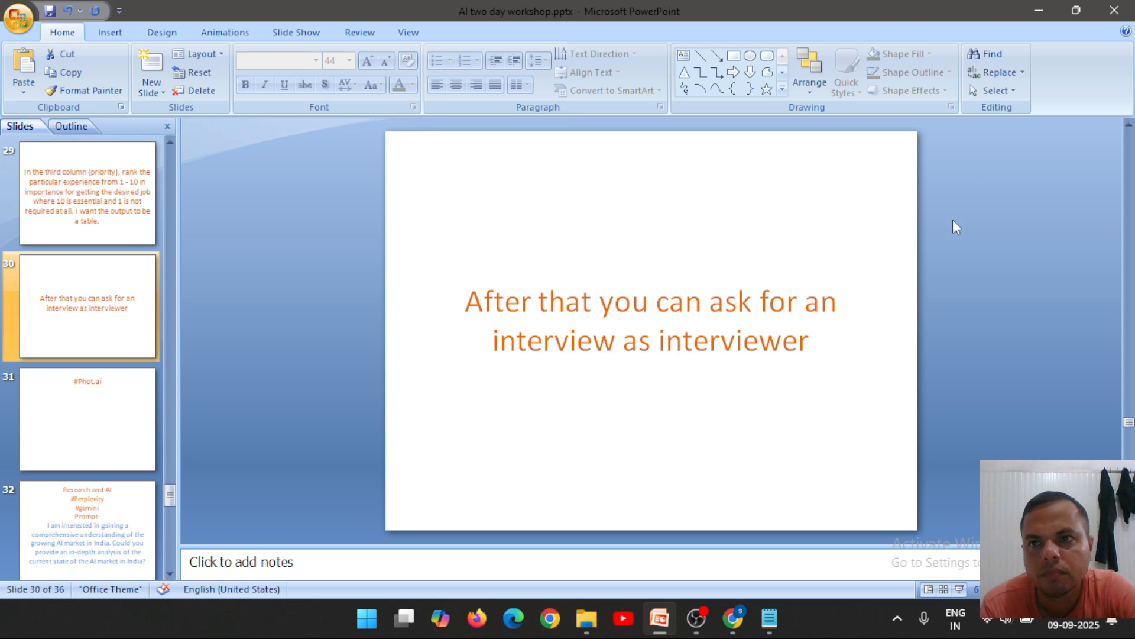
pyautogui.click(1040, 3)
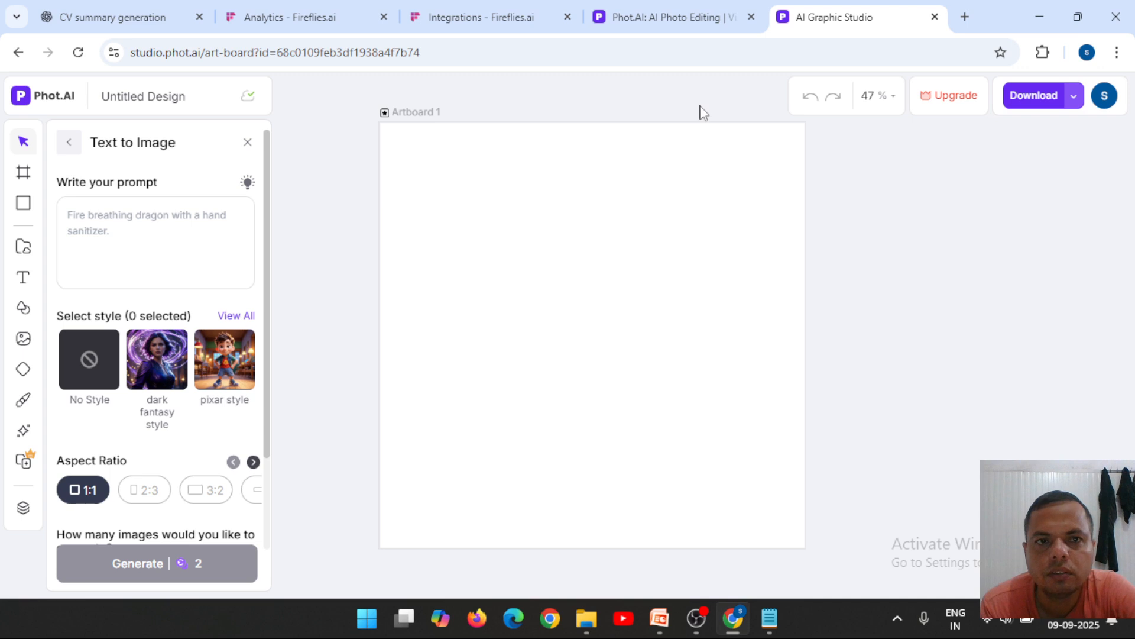
# - Go through the Phot.AI home page and the Fireflies integrations page, and open the Fireflies Team page
pyautogui.click(682, 1)
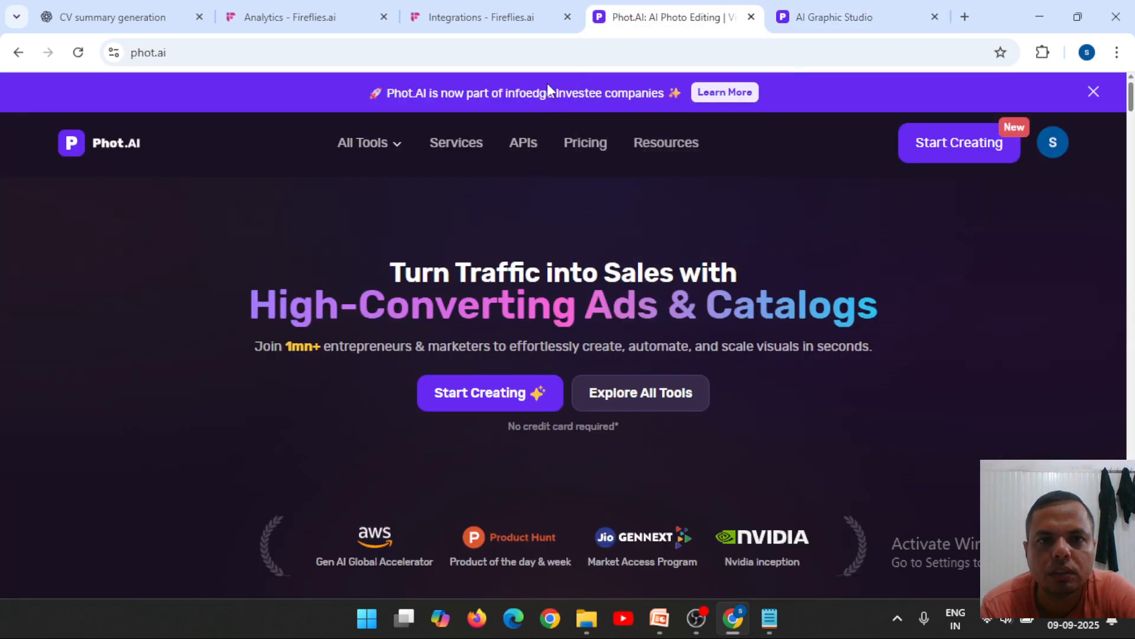
pyautogui.click(509, 13)
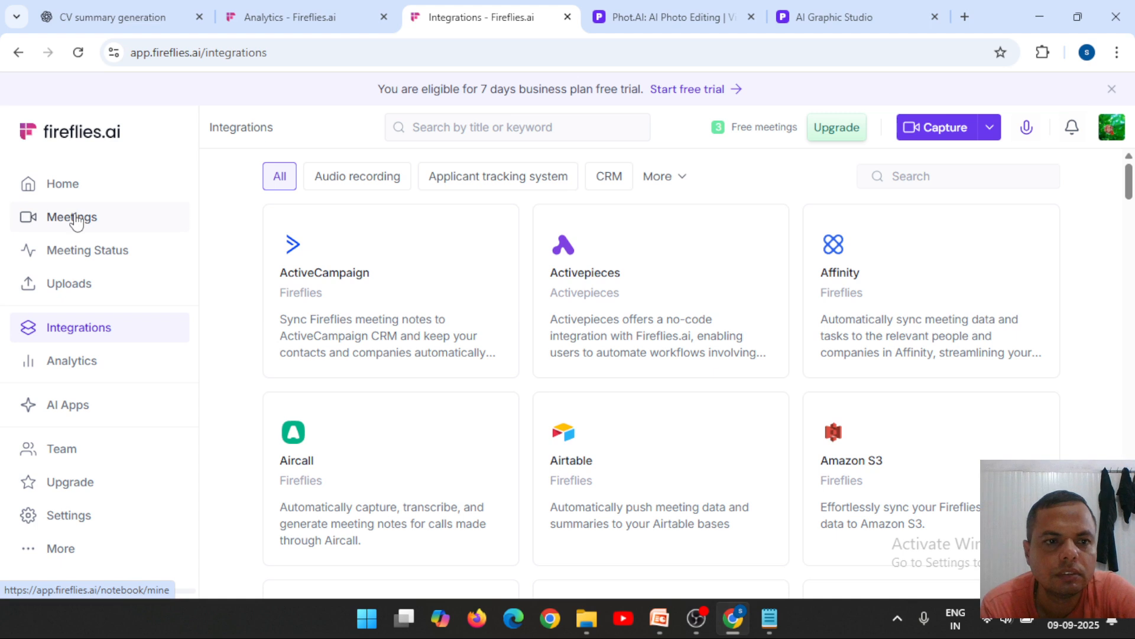
pyautogui.click(70, 450)
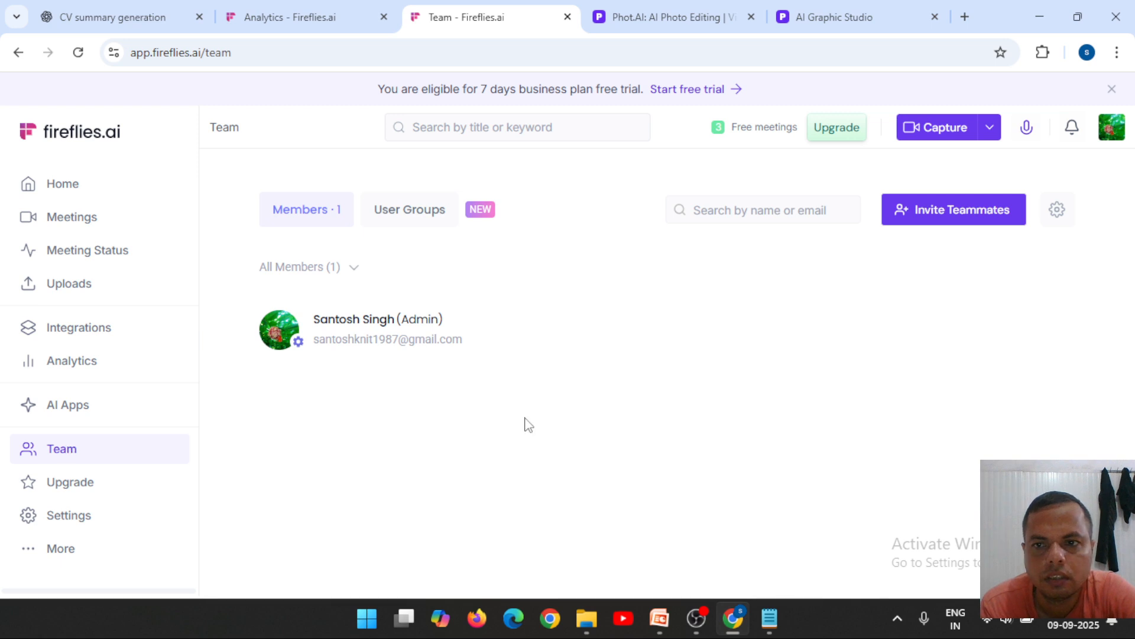
# - Search for "google ai studio" in a new browser tab and look through the Google AI Studio welcome page
pyautogui.click(965, 16)
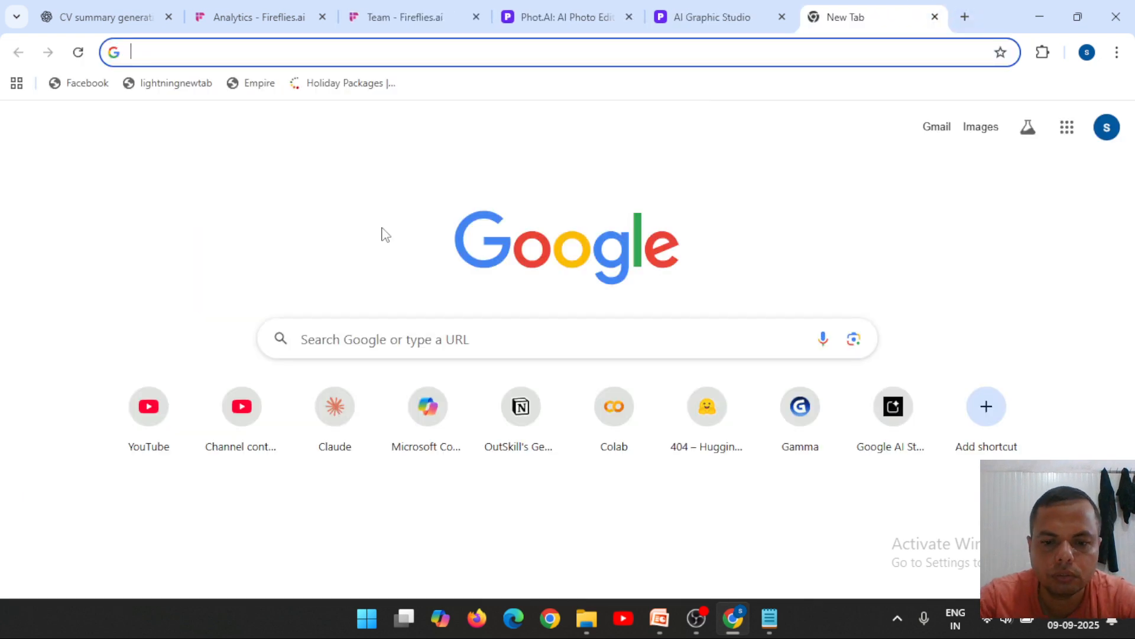
pyautogui.write('google ')
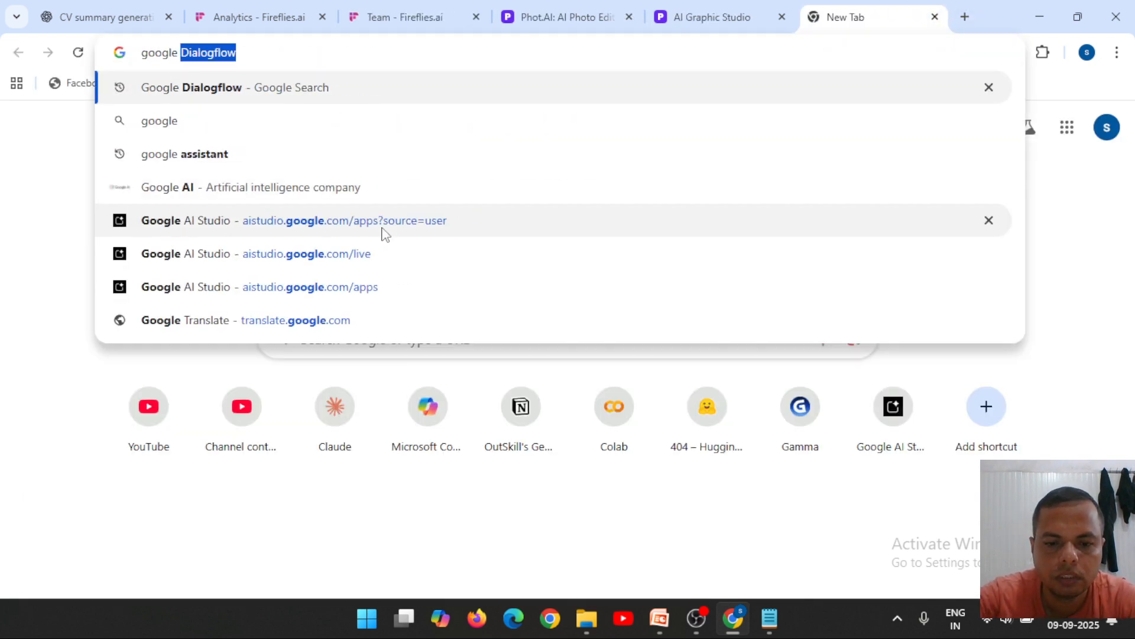
pyautogui.write('ai st')
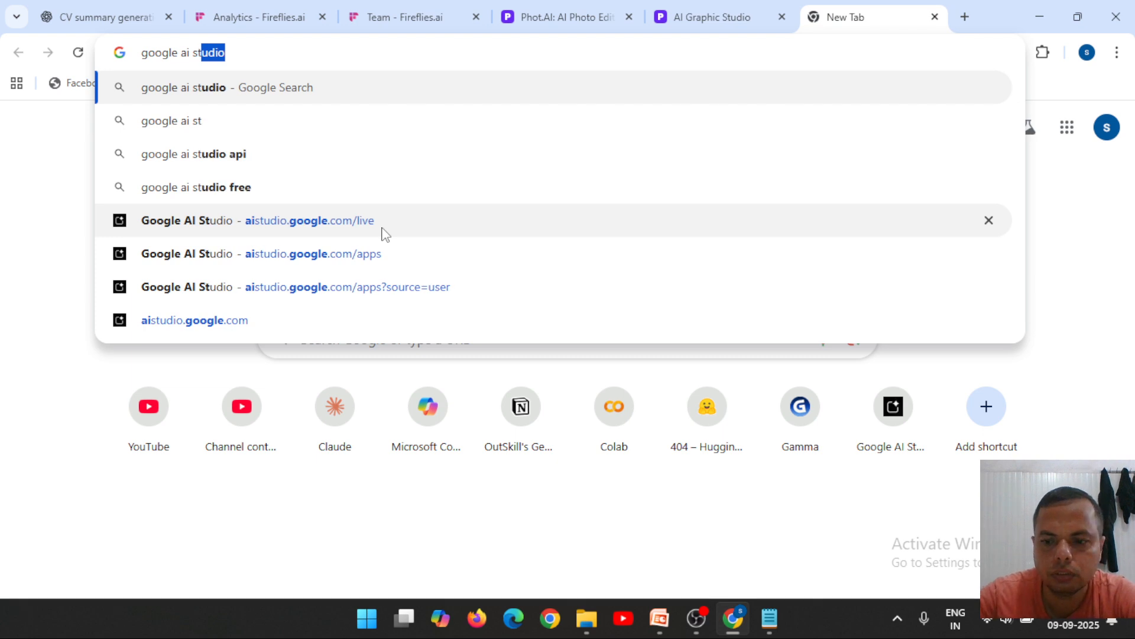
pyautogui.press('Return')
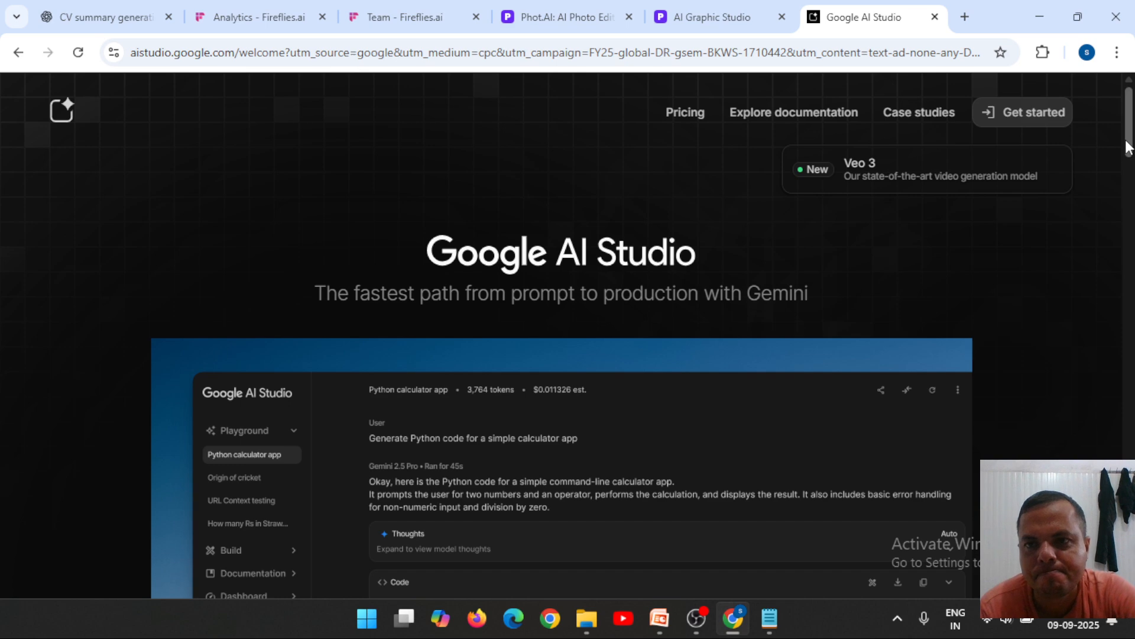
pyautogui.scroll(-10, 1127, 145)
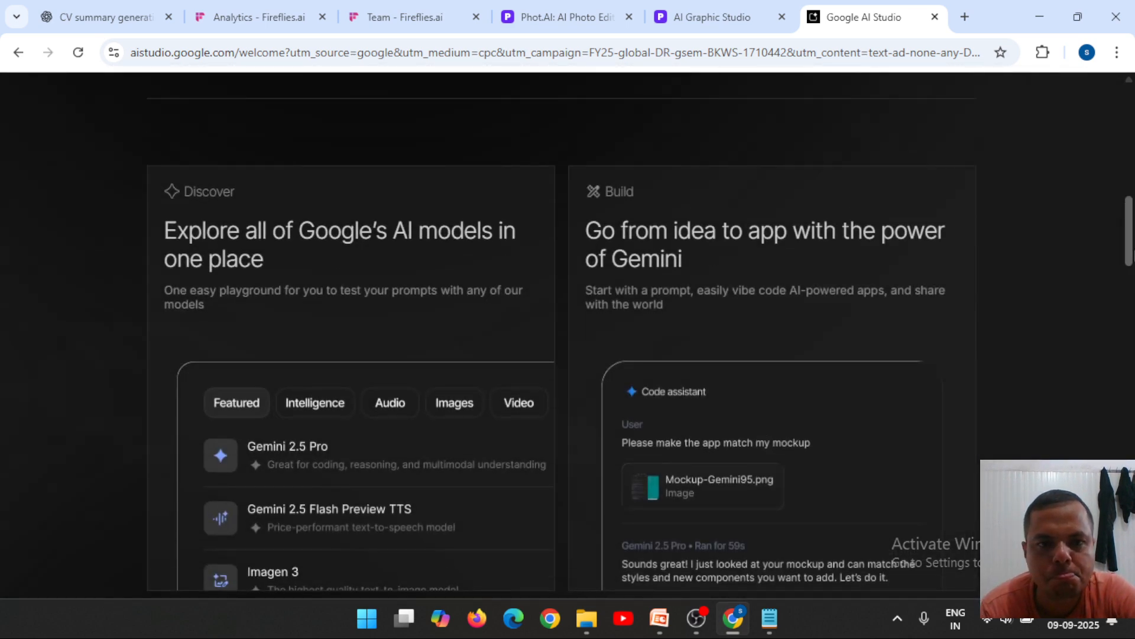
pyautogui.scroll(-7, 1130, 322)
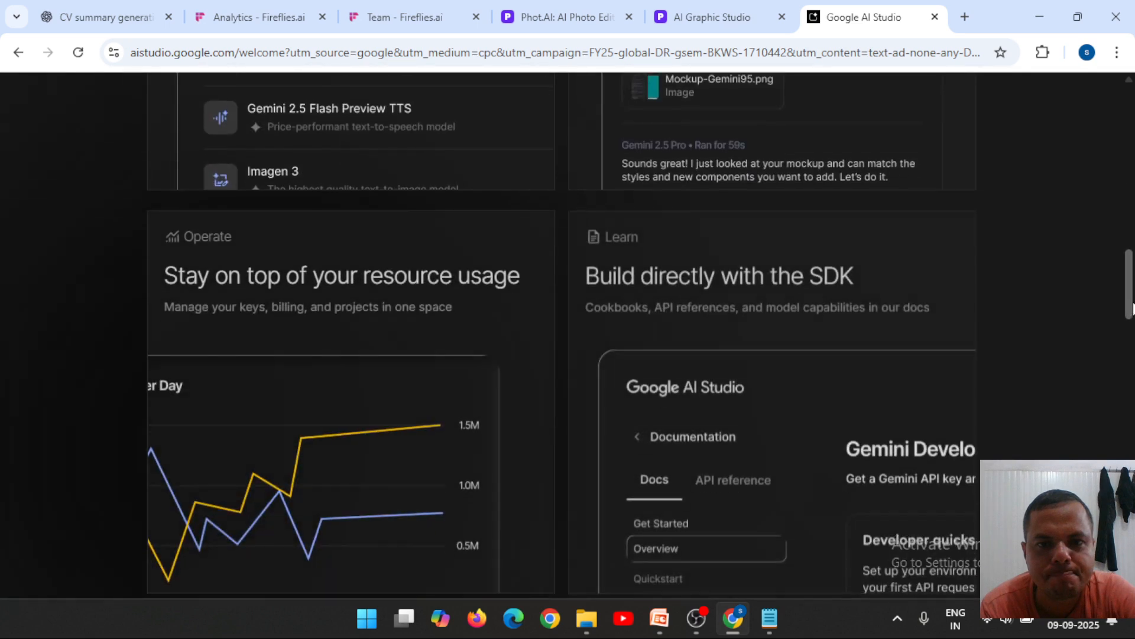
pyautogui.moveTo(1131, 322); pyautogui.dragTo(1134, 141)
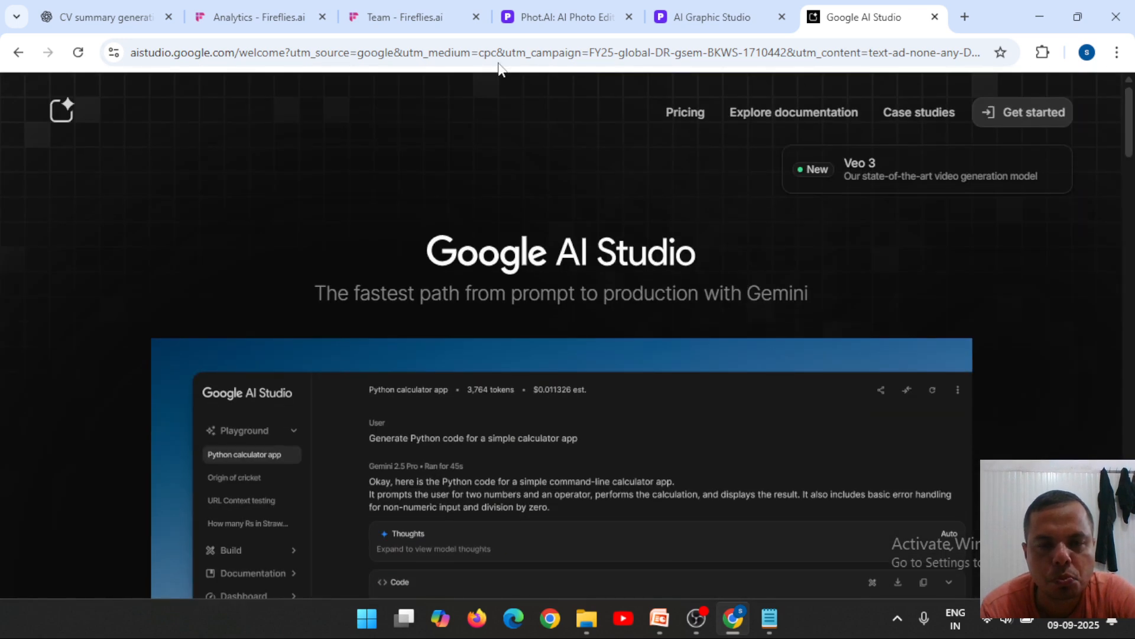
# - Search for "google studio", open the Google AI Studio result and view its Stream realtime page
pyautogui.click(440, 47)
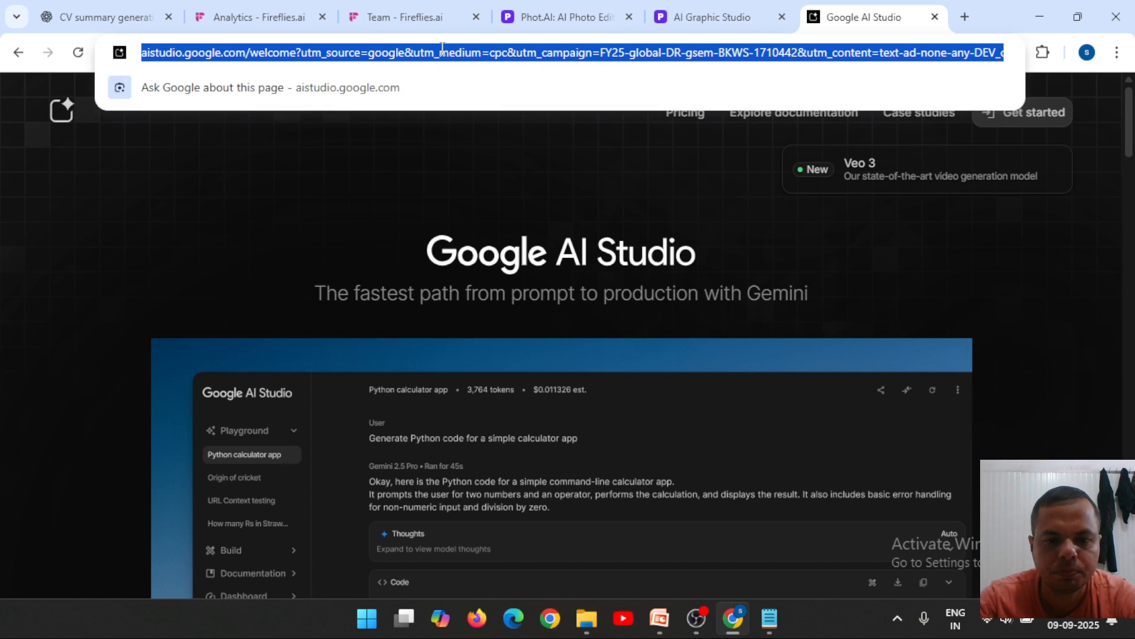
pyautogui.write('google ')
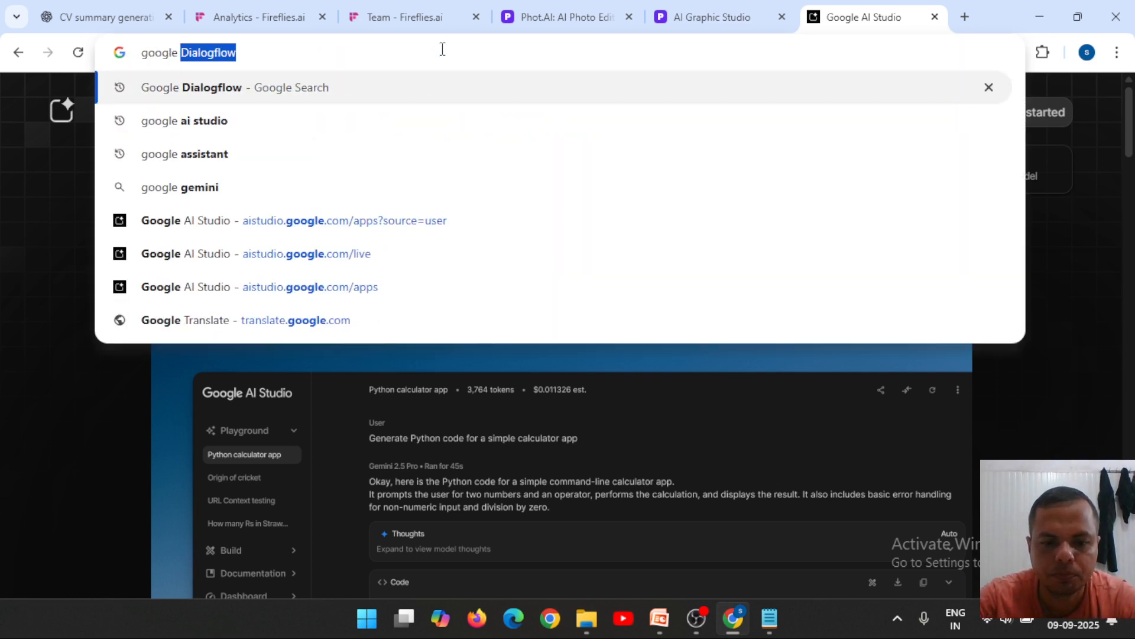
pyautogui.write('studio')
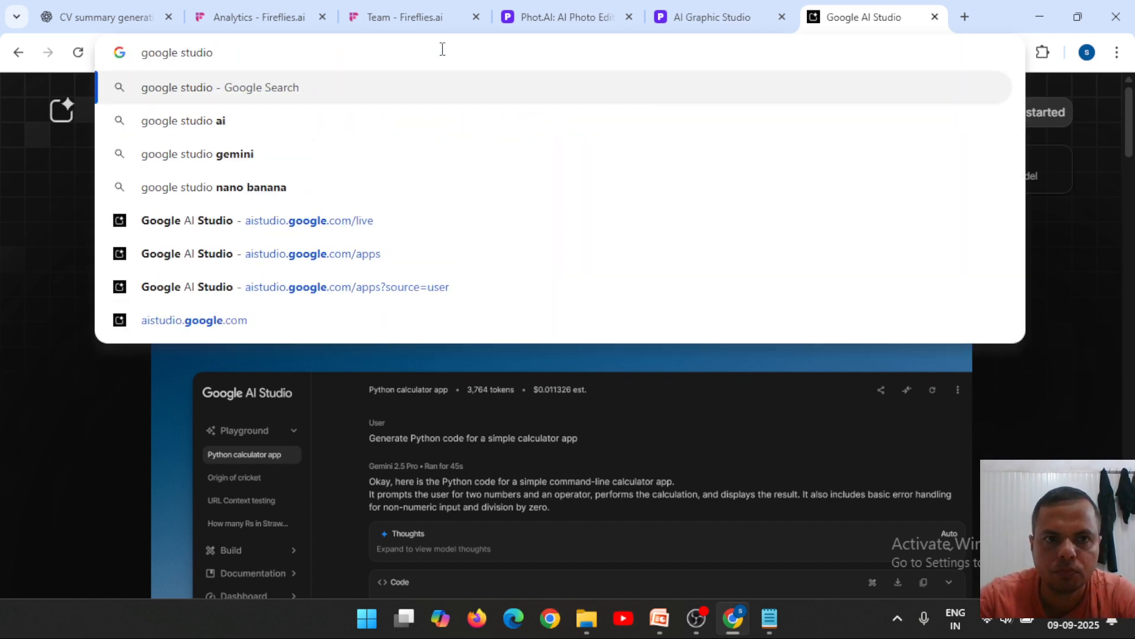
pyautogui.press('Return')
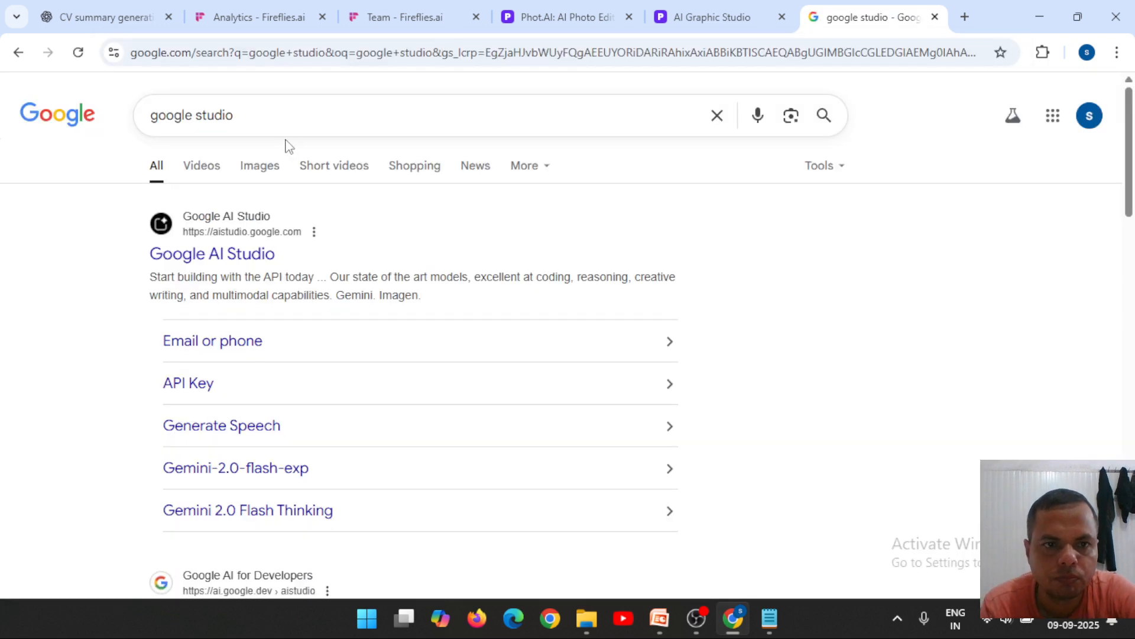
pyautogui.click(219, 254)
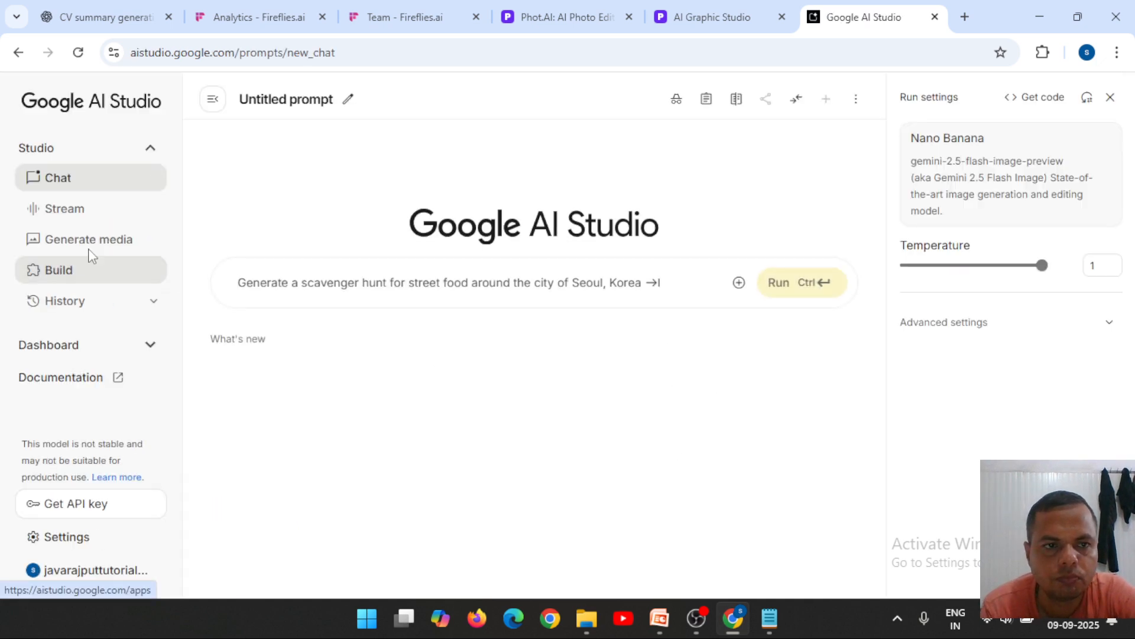
pyautogui.click(74, 218)
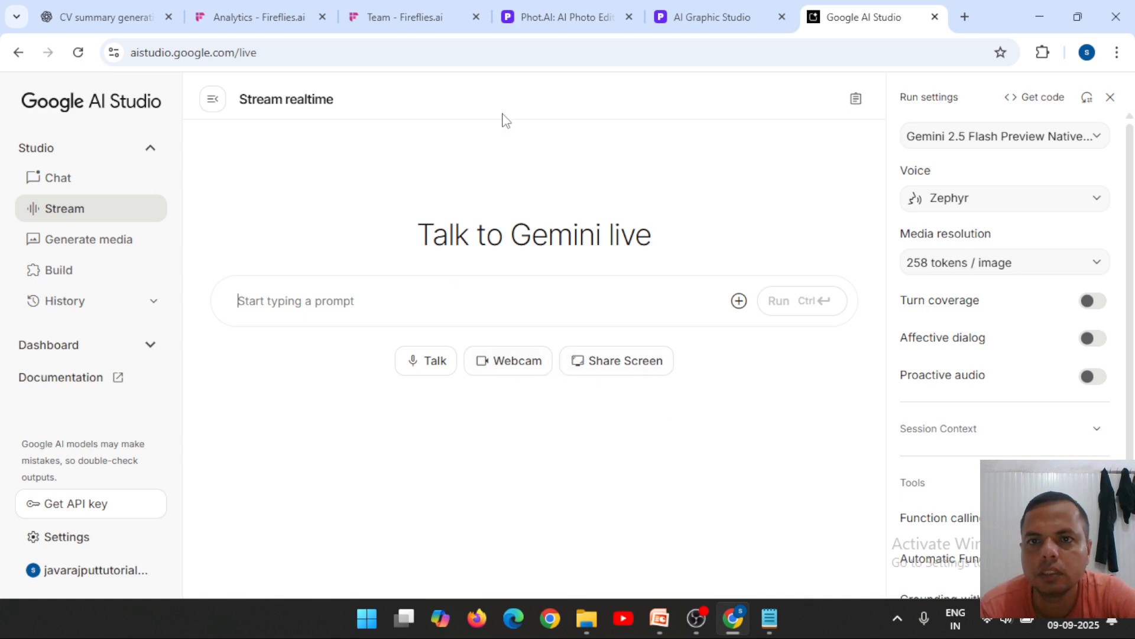
# - Close the Google AI Studio page and return to the Phot.AI art board
pyautogui.click(704, 15)
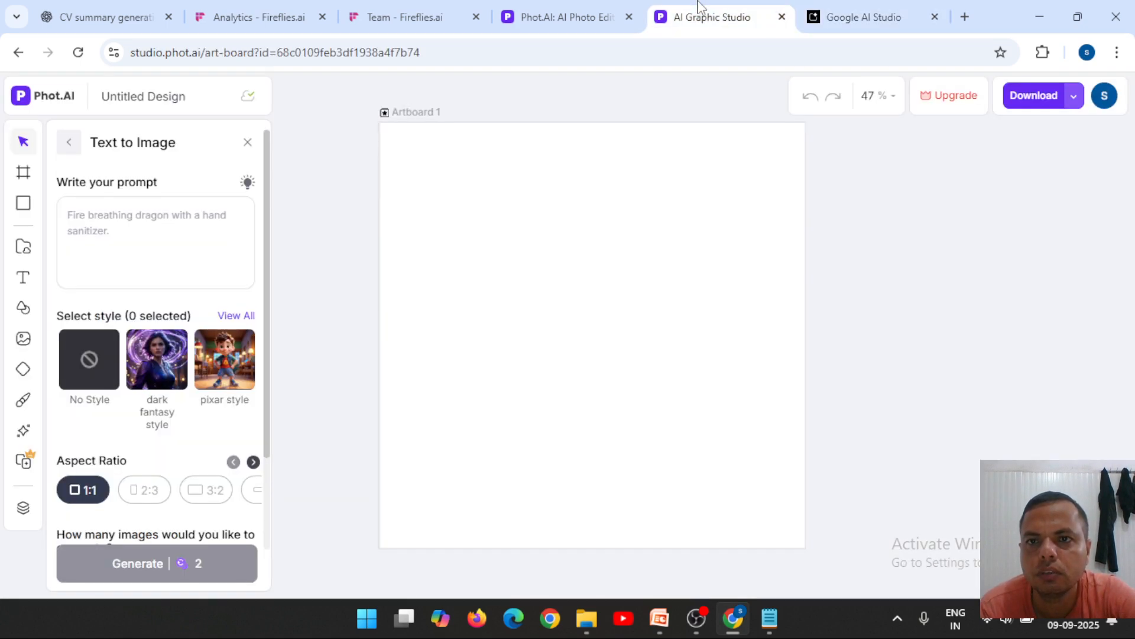
pyautogui.click(873, 9)
pyautogui.click(934, 16)
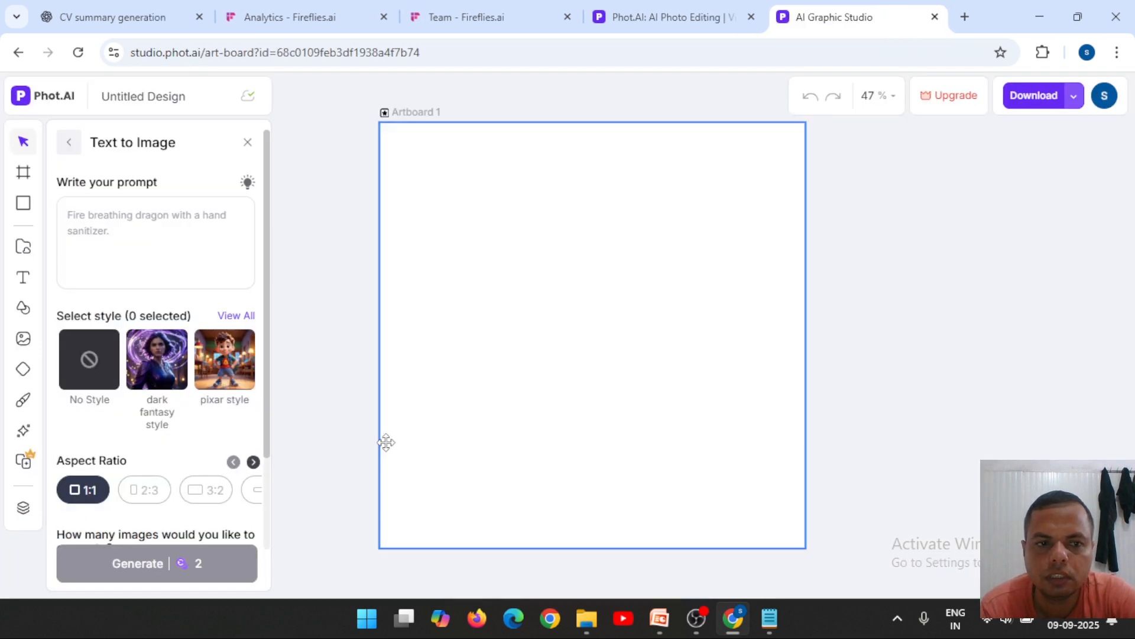
# - View slide 32, Research and AI, in the PowerPoint presentation and return to the Phot.AI art board in Chrome
pyautogui.click(659, 618)
pyautogui.click(95, 500)
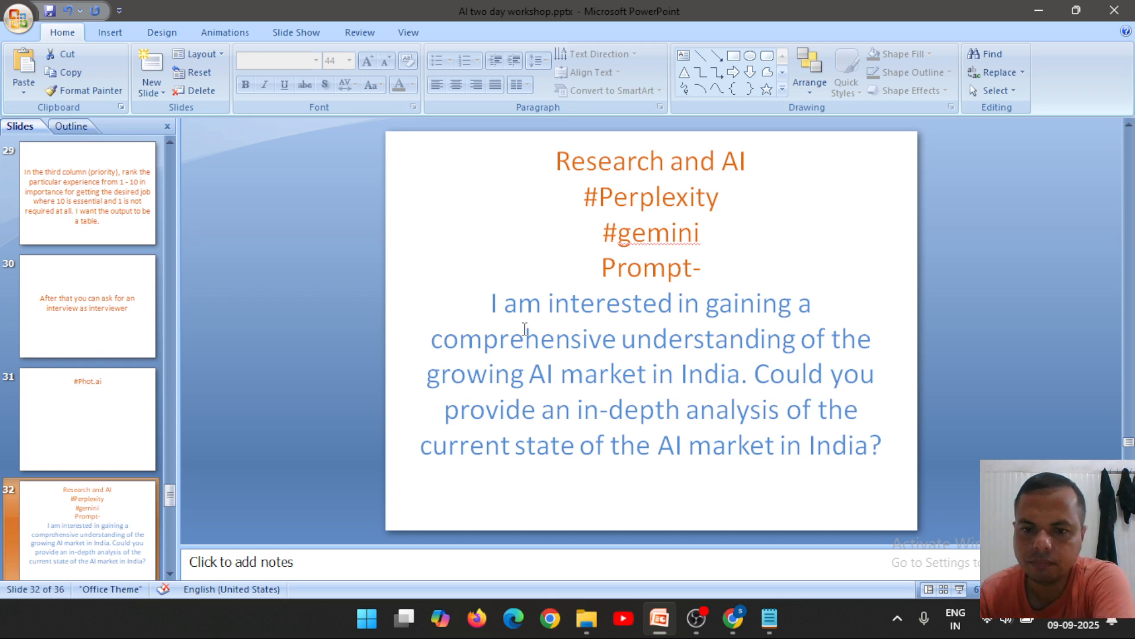
pyautogui.click(733, 617)
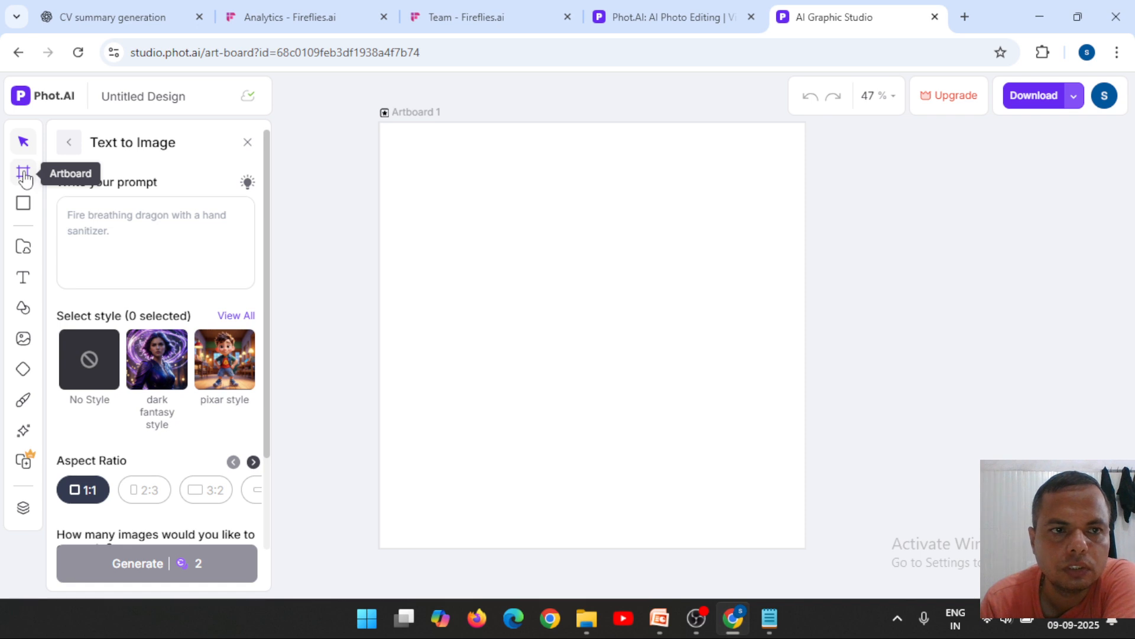
# - Select the pixar style for Text to Image and look over the shape tools, aspect ratios and image count options
pyautogui.click(23, 207)
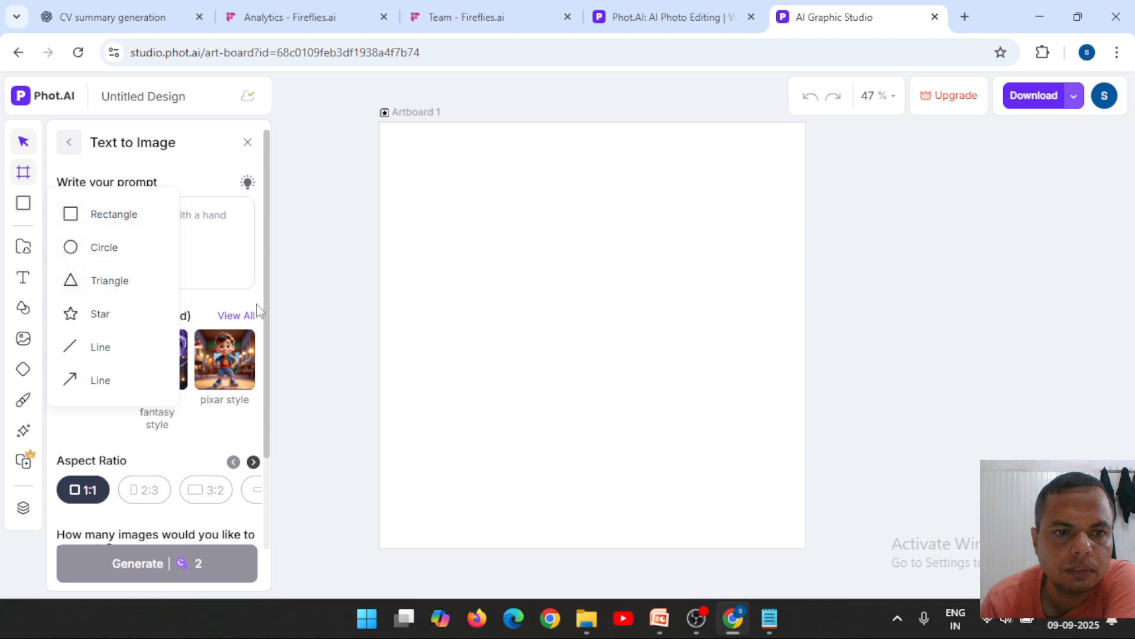
pyautogui.click(226, 362)
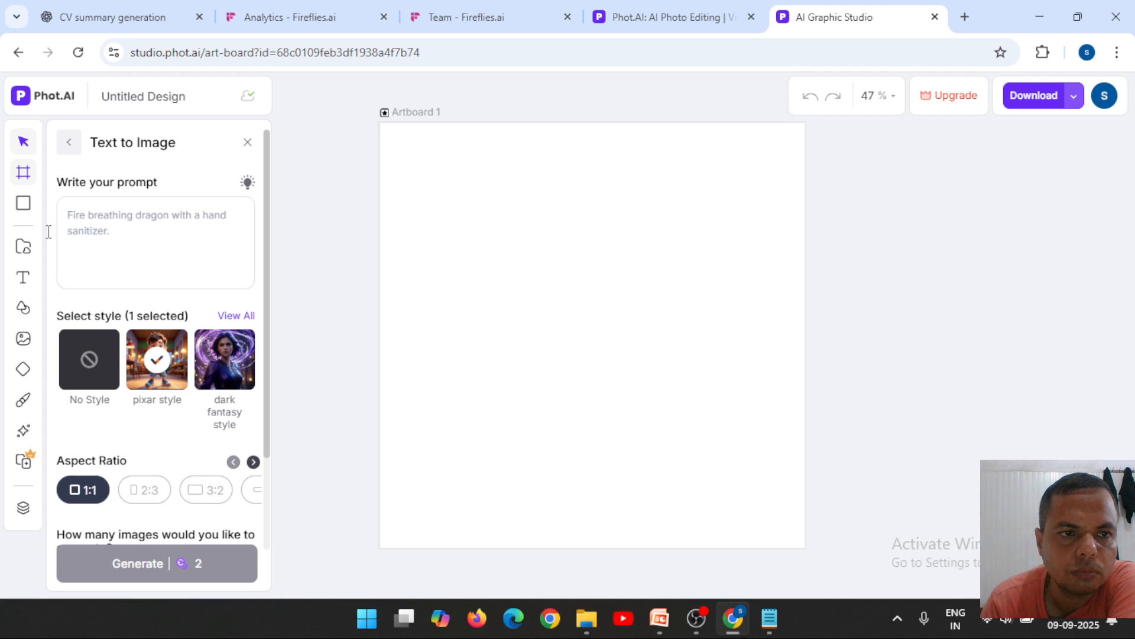
pyautogui.click(23, 207)
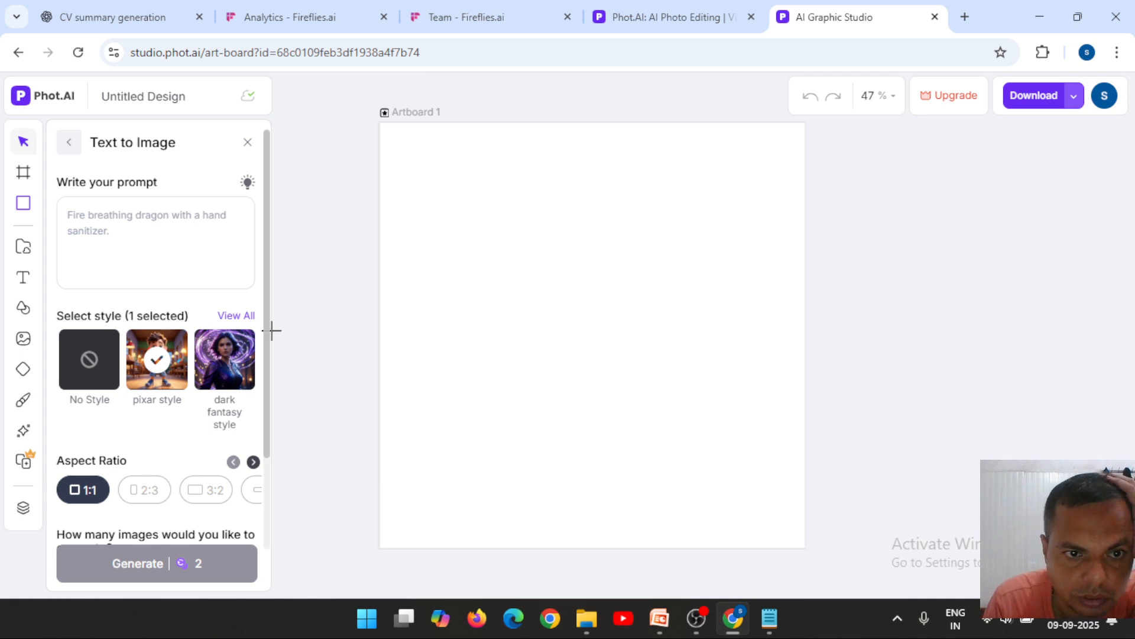
pyautogui.scroll(-2, 271, 367)
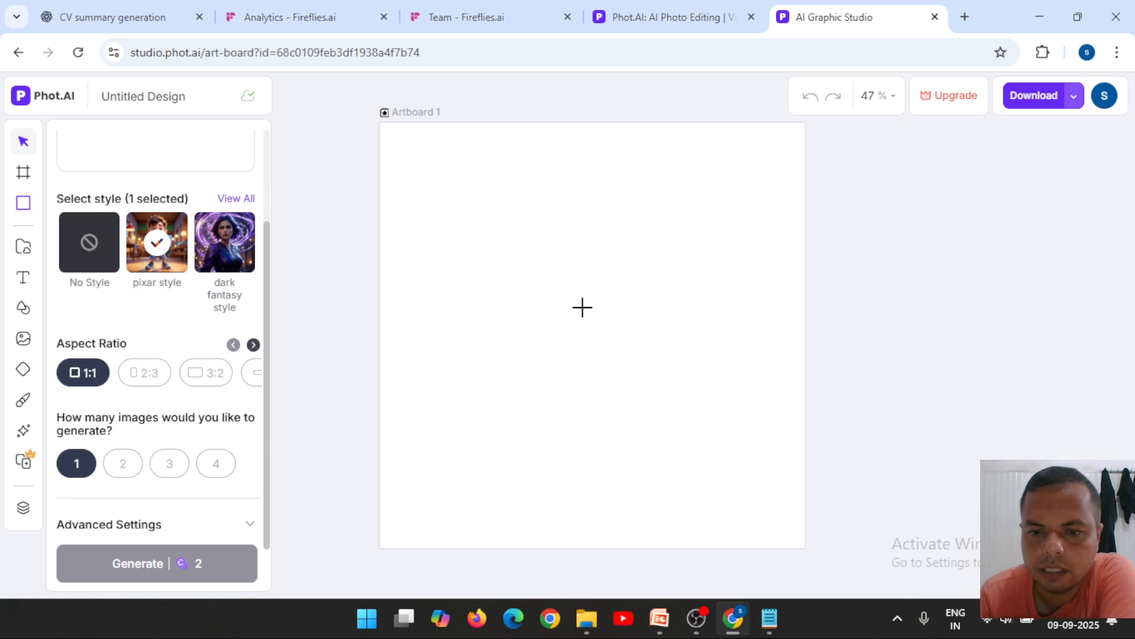
# - Switch to PowerPoint and copy the blue prompt about the AI market in India from slide 32
pyautogui.click(659, 618)
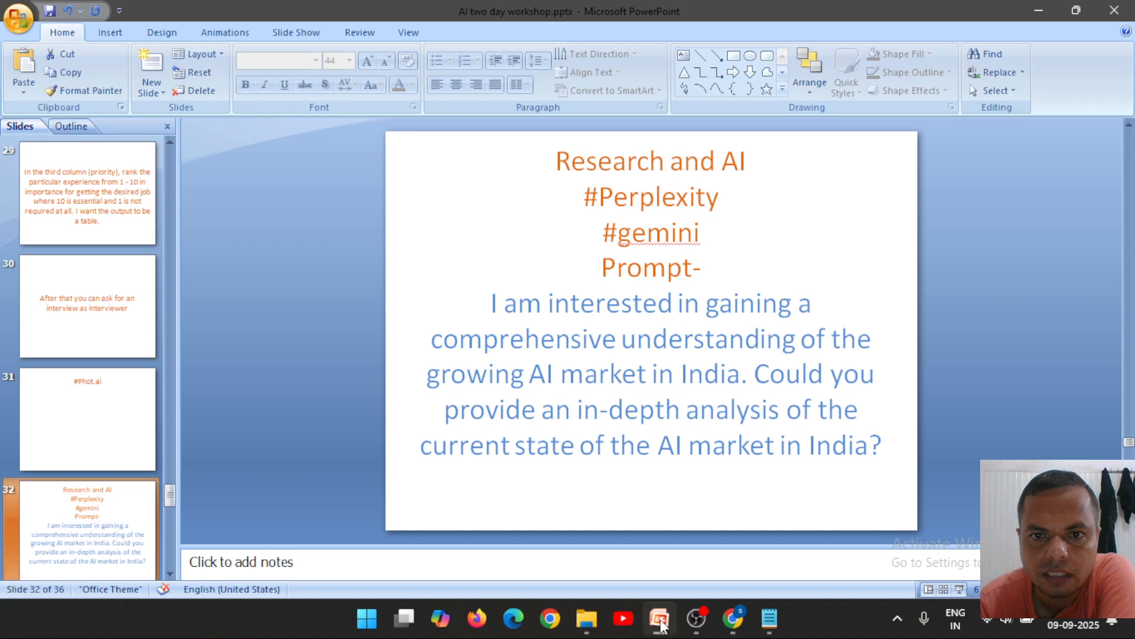
pyautogui.click(492, 303)
pyautogui.moveTo(492, 303); pyautogui.dragTo(881, 443)
pyautogui.hotkey('ctrl', 'c')
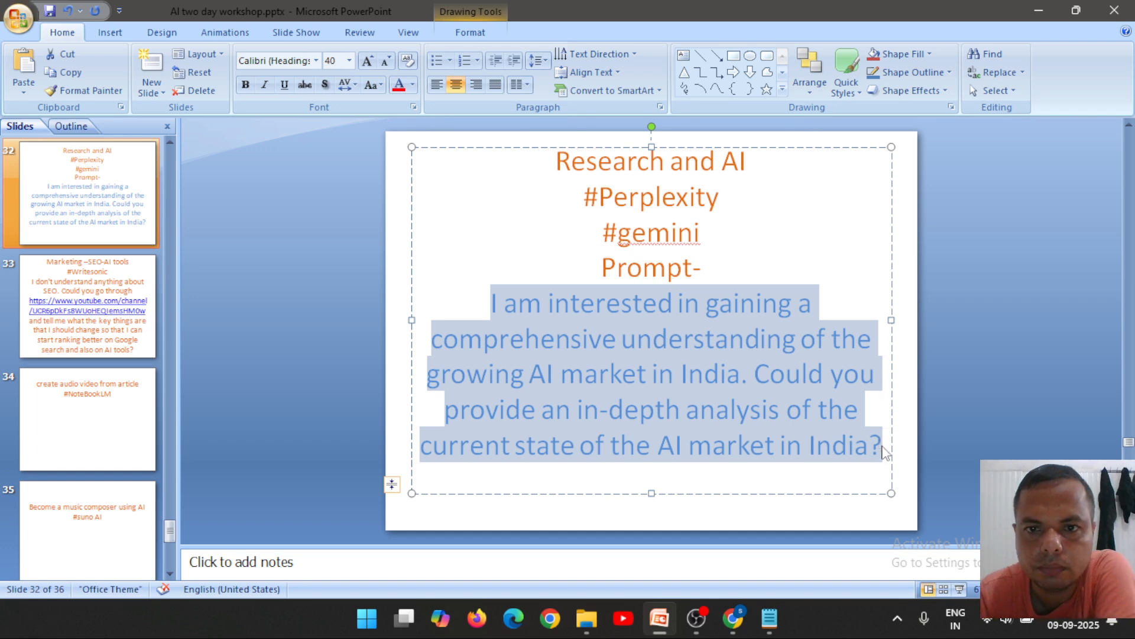
# - Switch to Chrome, close the Phot.AI art board and open perplexity.ai in place of the Fireflies Team page
pyautogui.click(733, 616)
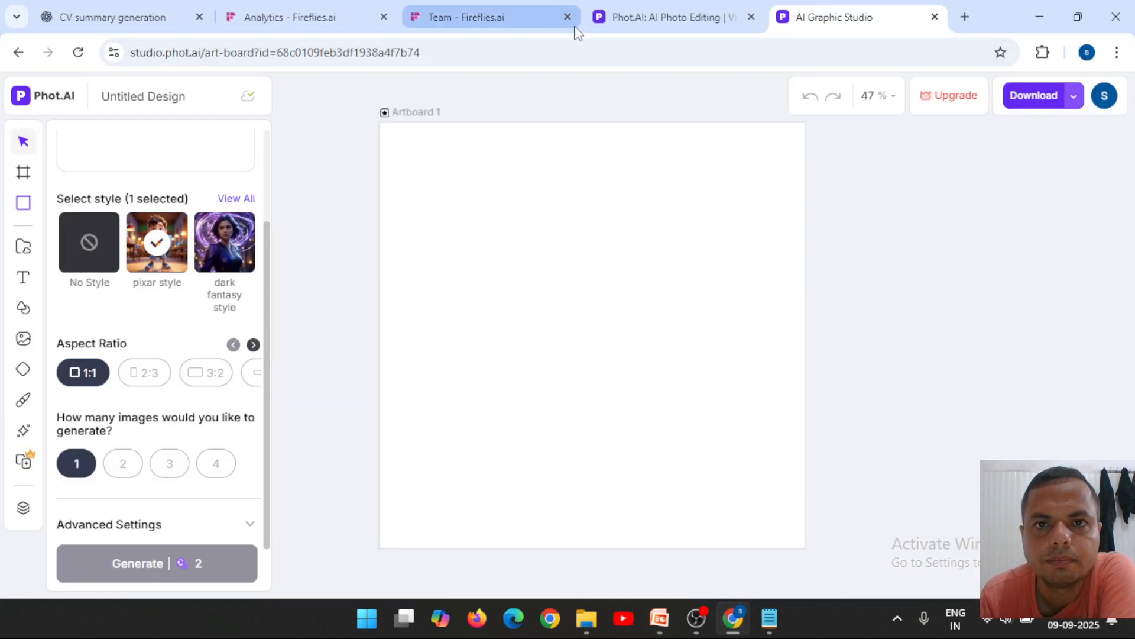
pyautogui.click(934, 17)
pyautogui.click(544, 12)
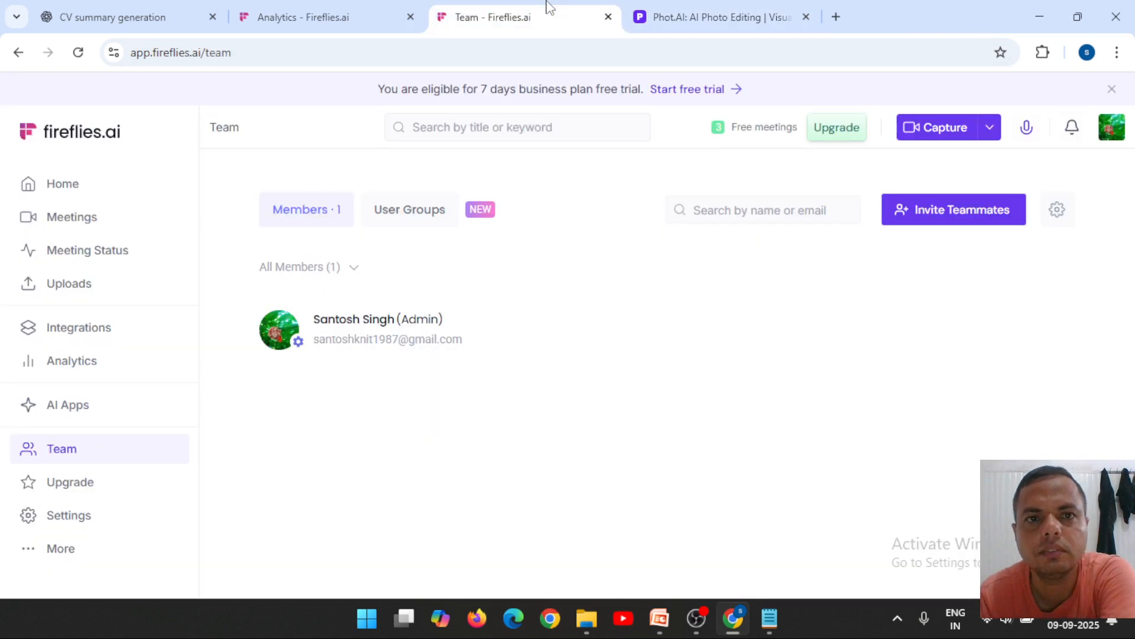
pyautogui.click(400, 50)
pyautogui.write('per')
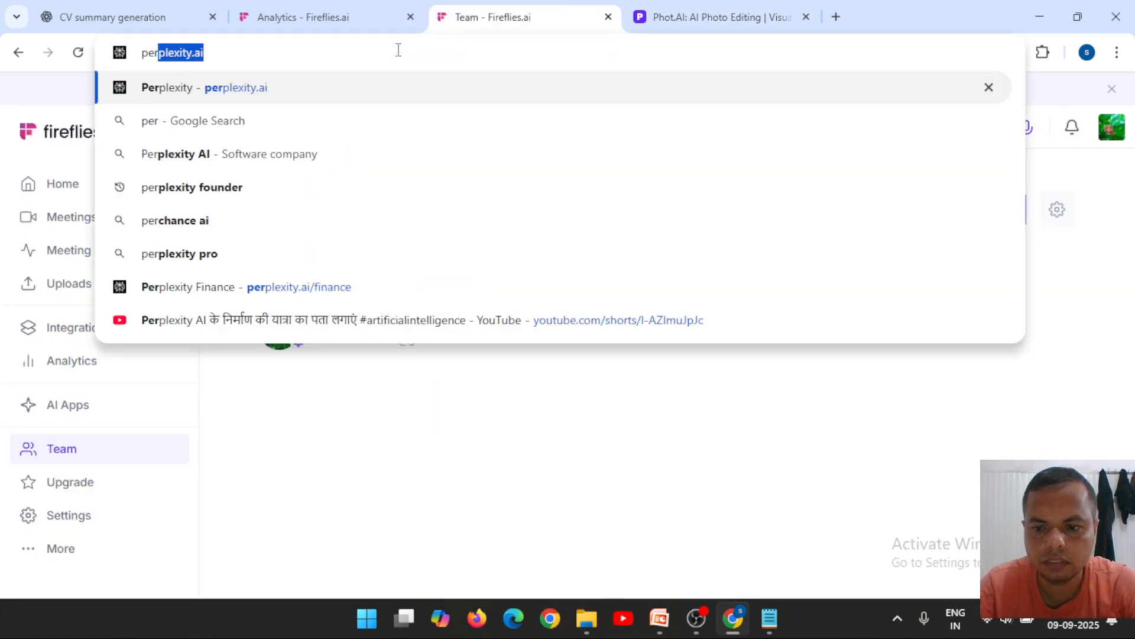
pyautogui.press('Return')
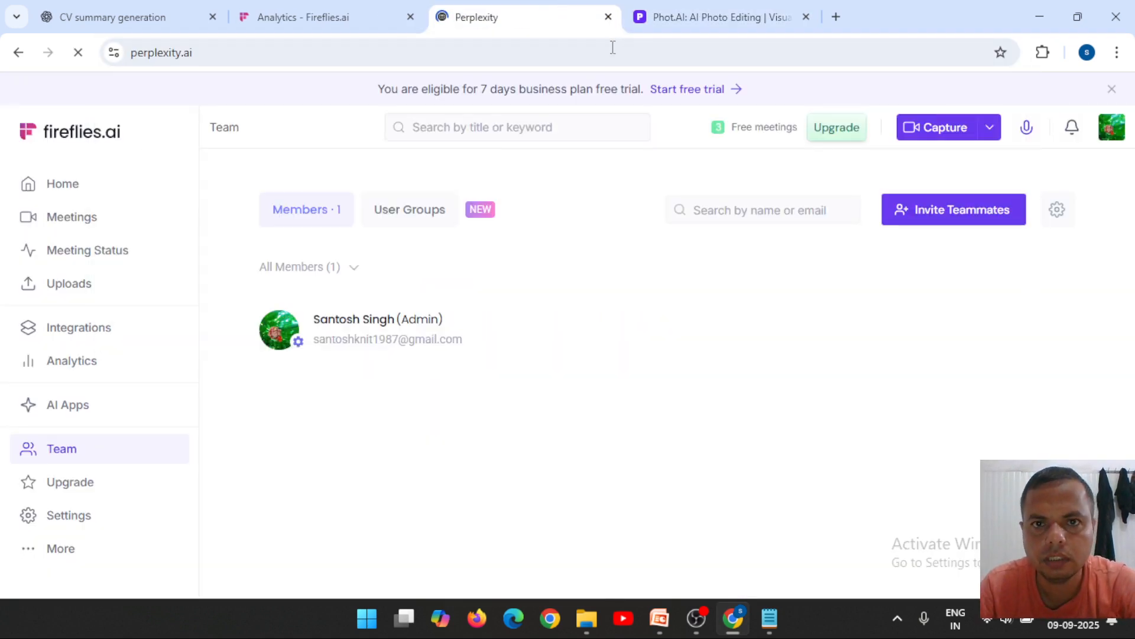
# - Open gemini.google.com/app in place of the Phot.AI home page
pyautogui.click(709, 17)
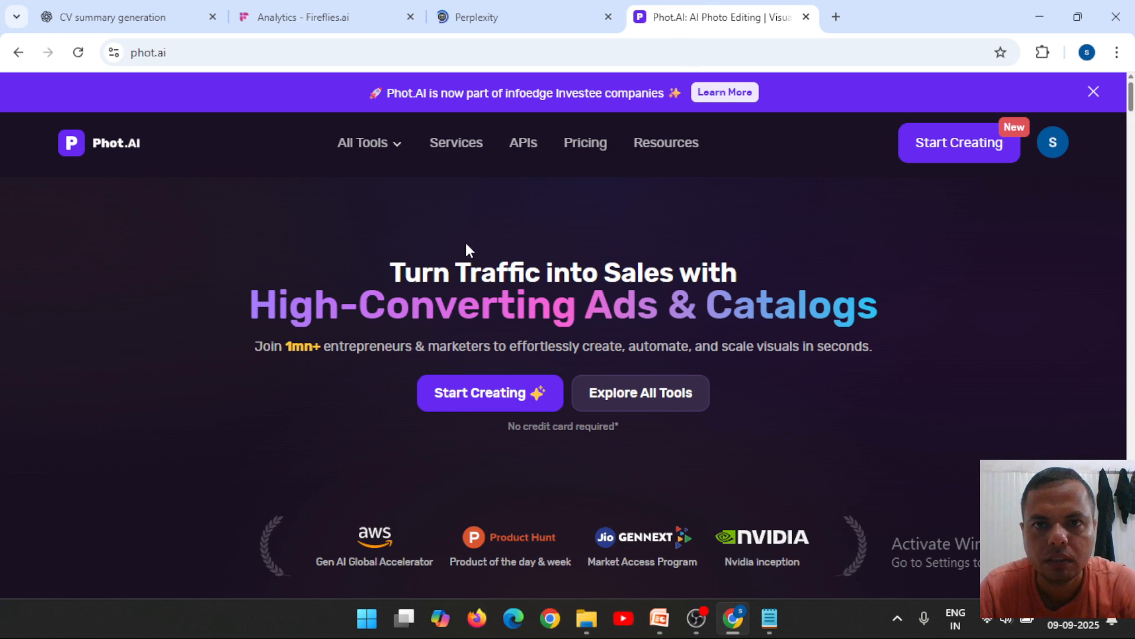
pyautogui.click(288, 53)
pyautogui.write('emini.google.com/app')
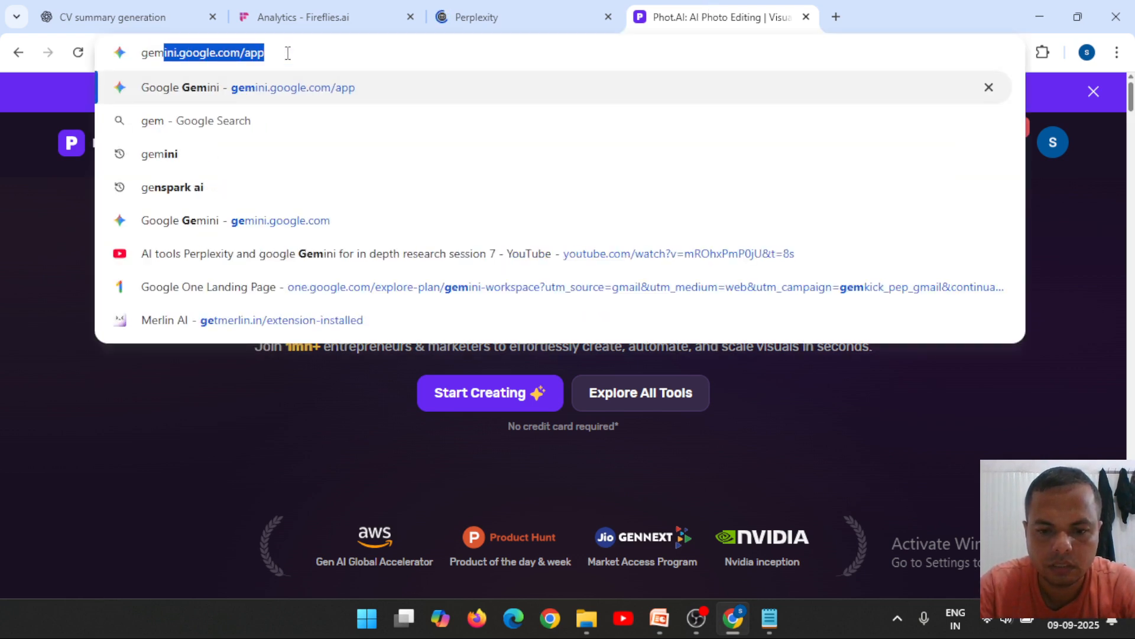
pyautogui.press('Return')
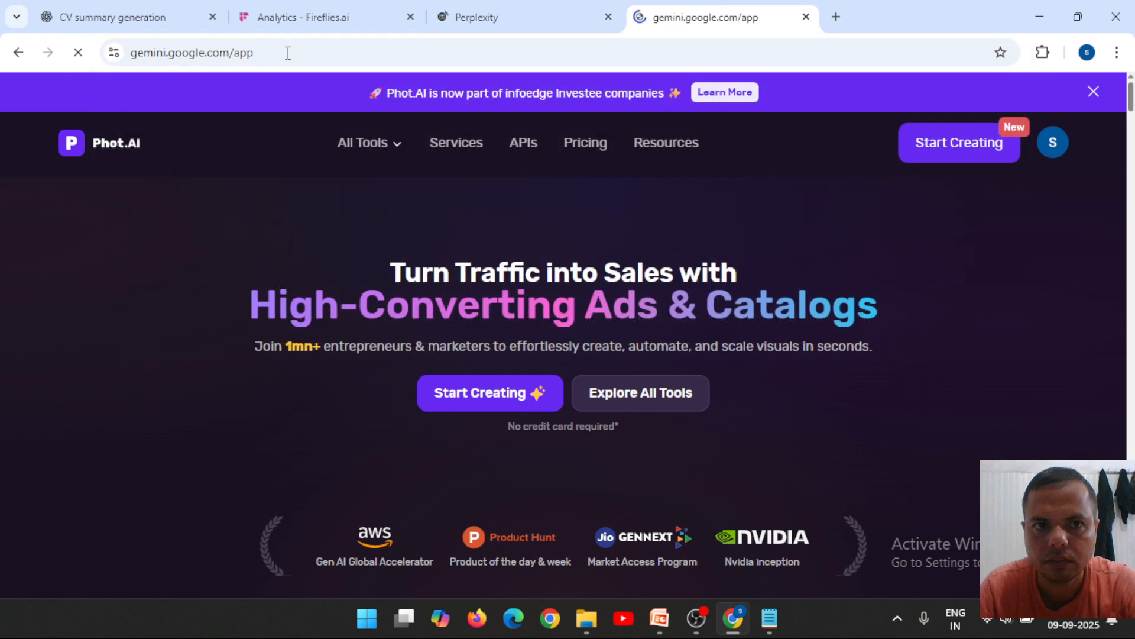
# - Paste the copied question about the current state of India's AI market into Perplexity and submit it
pyautogui.click(537, 7)
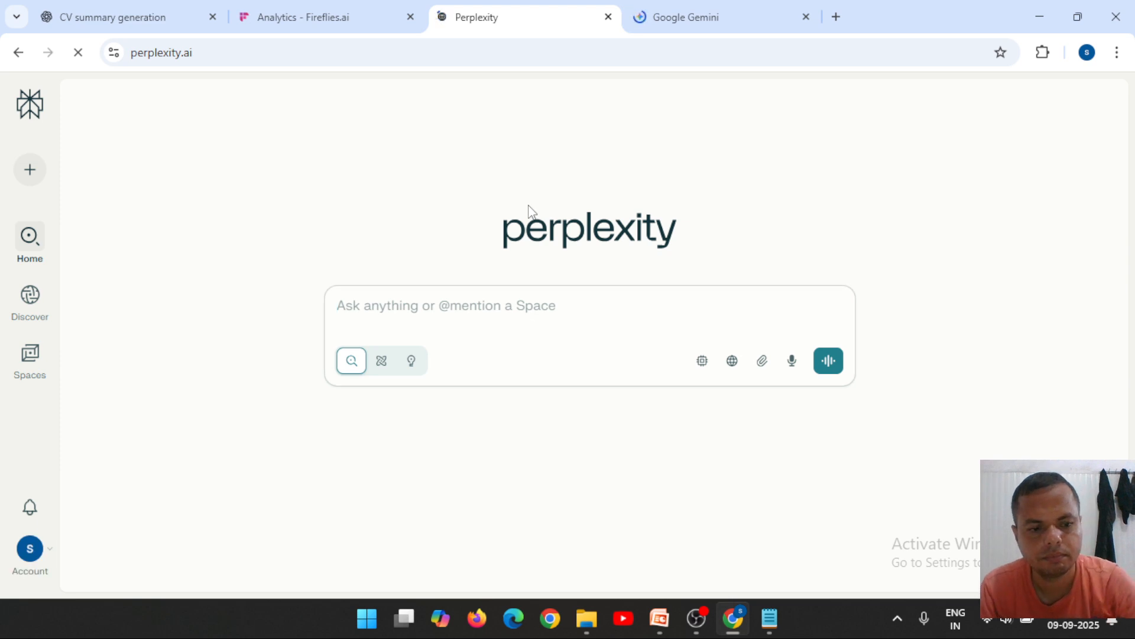
pyautogui.hotkey('ctrl', 'v')
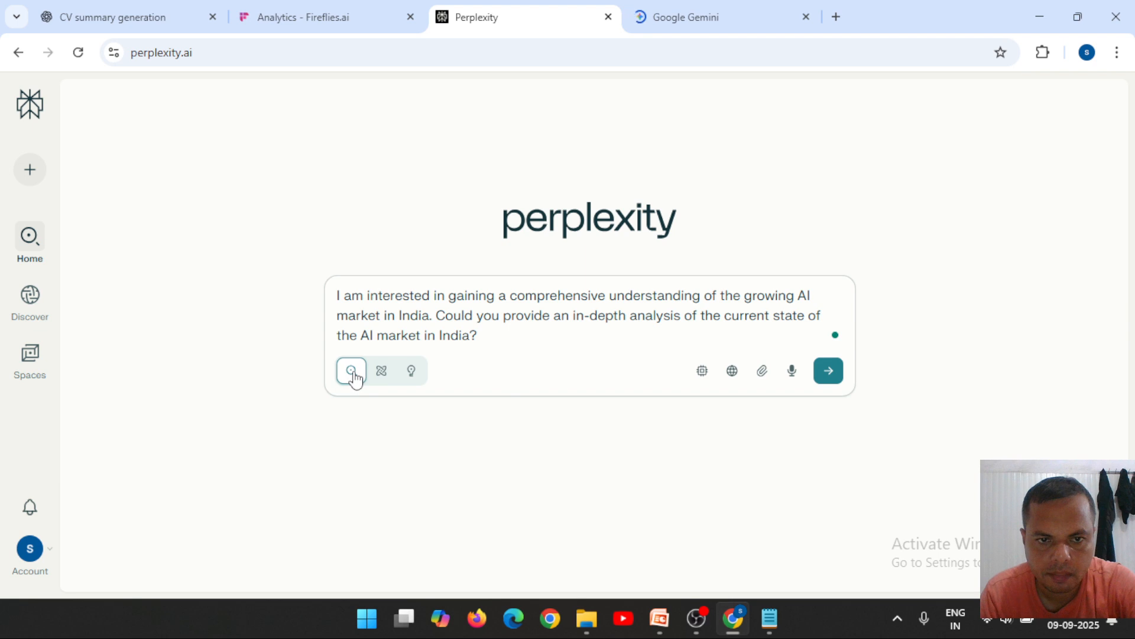
pyautogui.moveTo(353, 378)
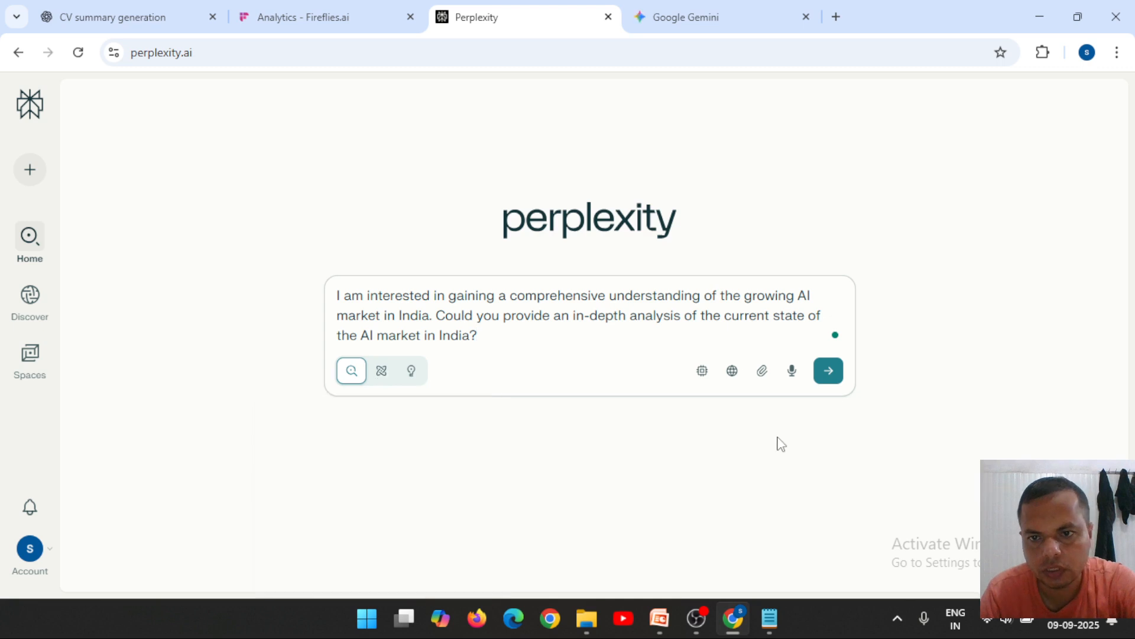
pyautogui.click(820, 374)
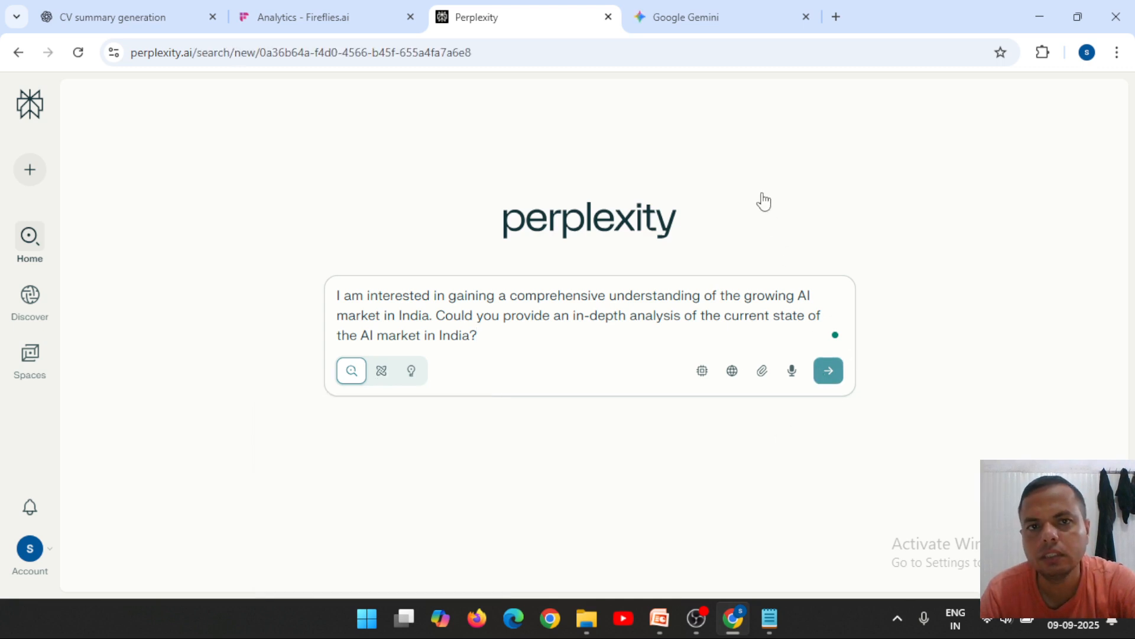
pyautogui.click(736, 7)
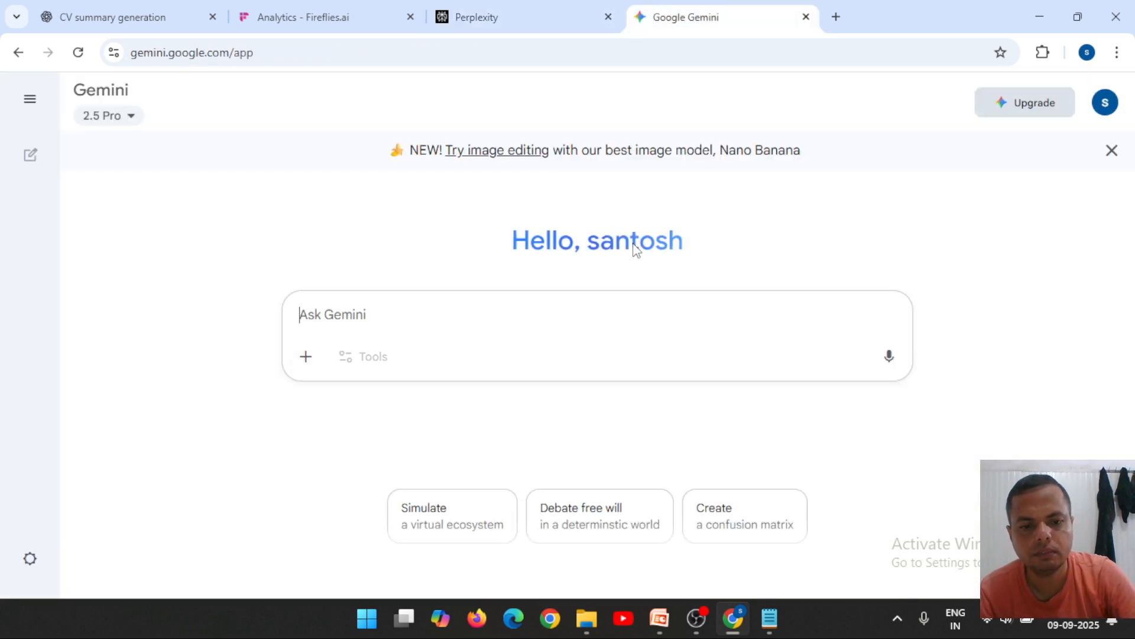
pyautogui.hotkey('ctrl', 'v')
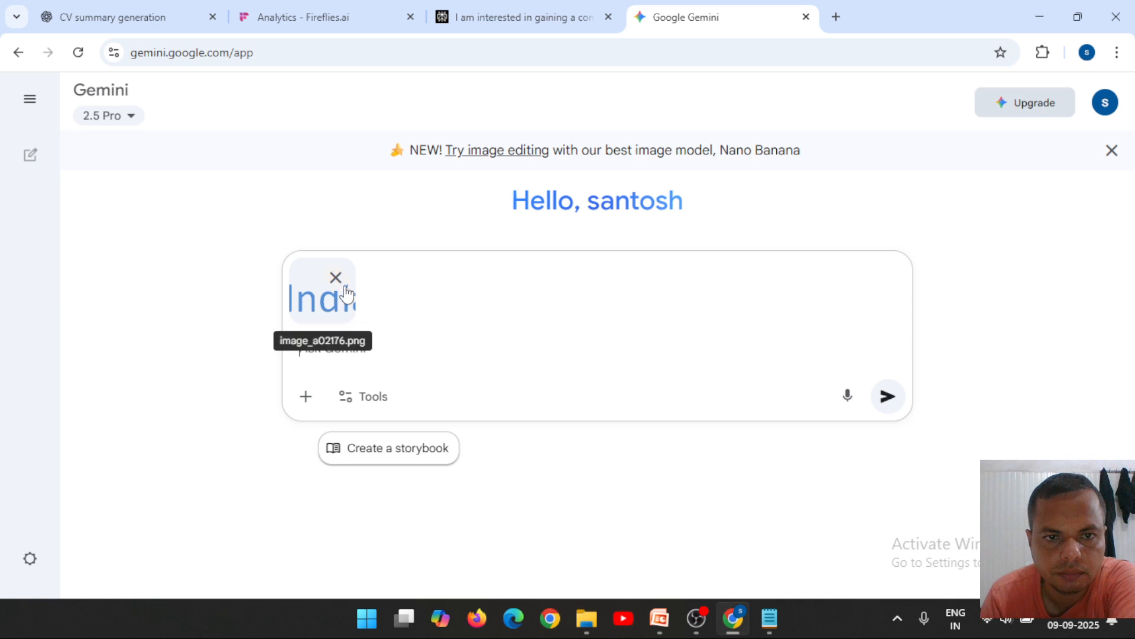
pyautogui.click(336, 279)
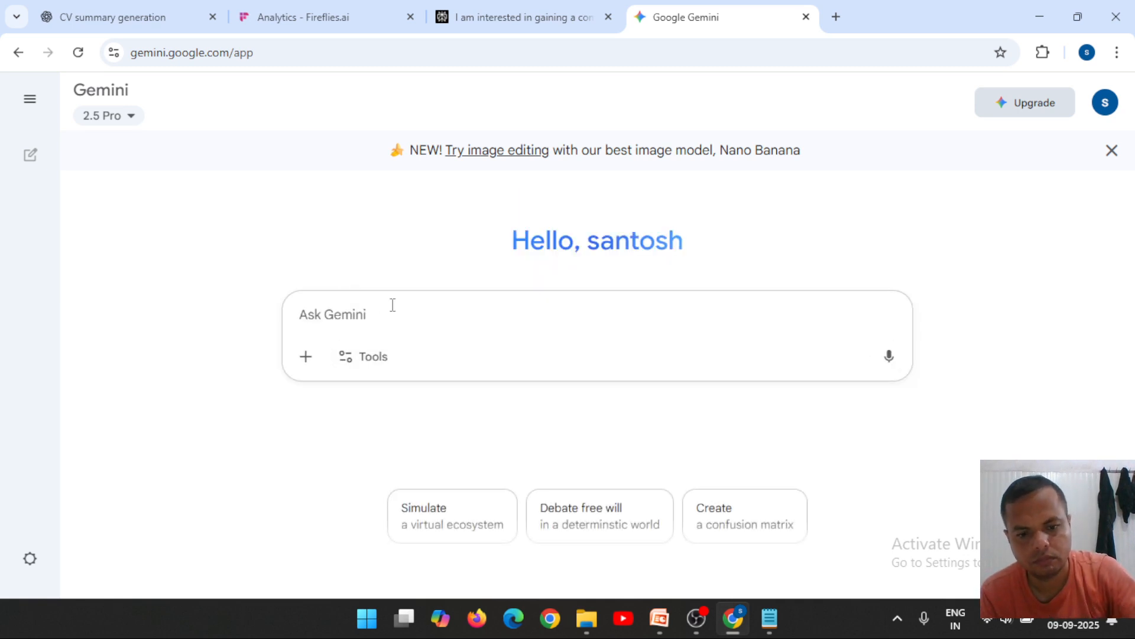
pyautogui.hotkey('ctrl', 'v')
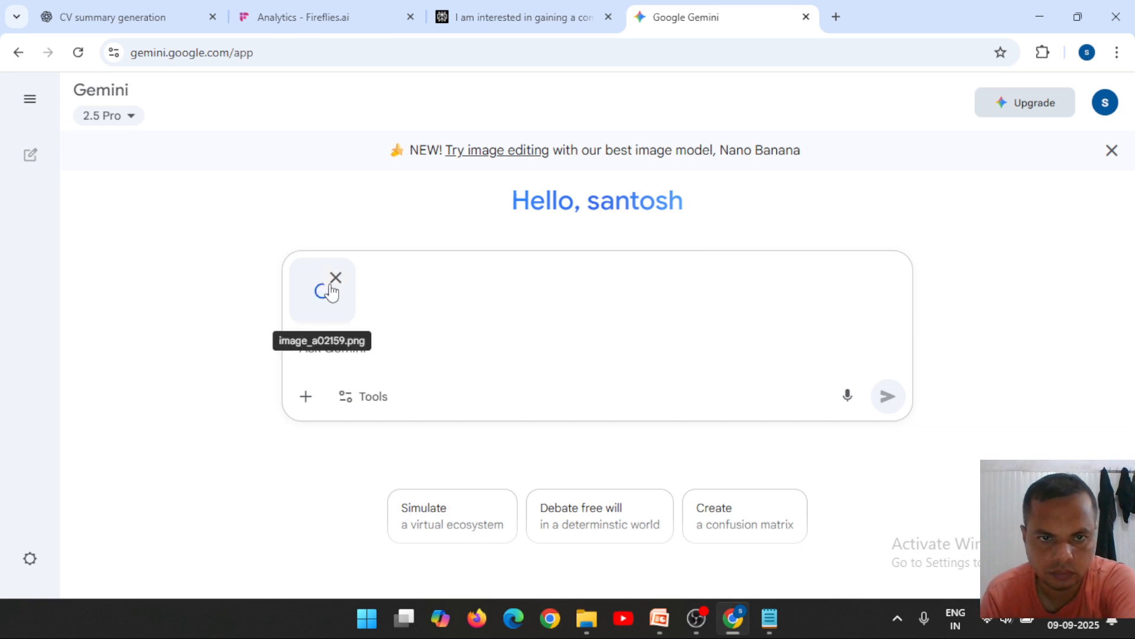
pyautogui.click(335, 278)
# - Copy the AI market question from the heading of the Perplexity answer and submit it to Gemini
pyautogui.click(550, 16)
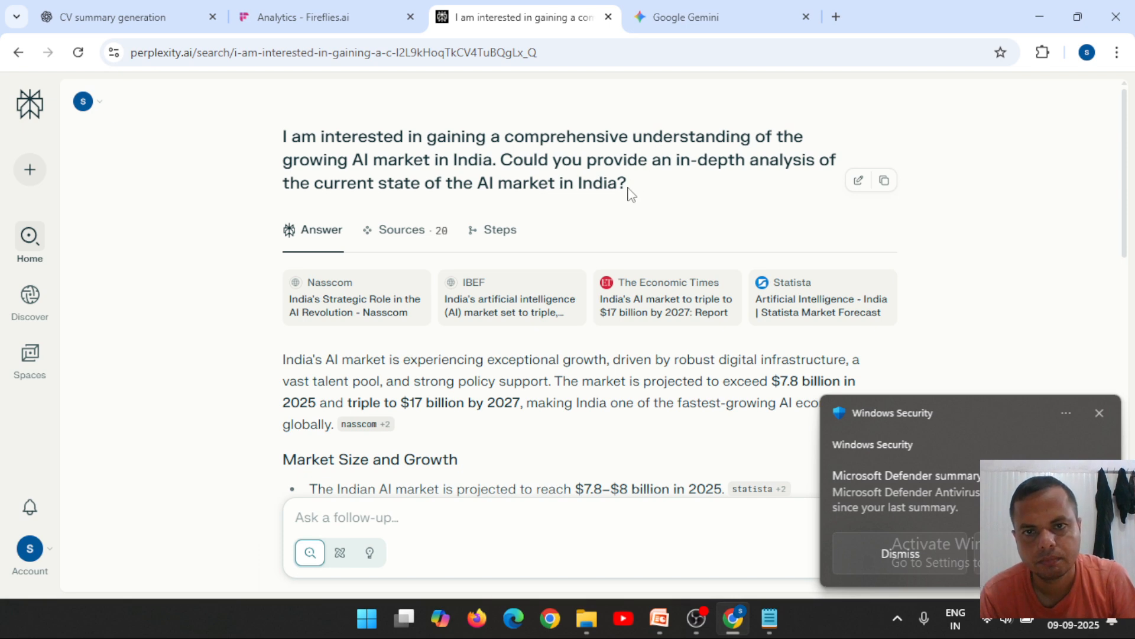
pyautogui.moveTo(629, 190); pyautogui.dragTo(266, 149)
pyautogui.hotkey('ctrl', 'c')
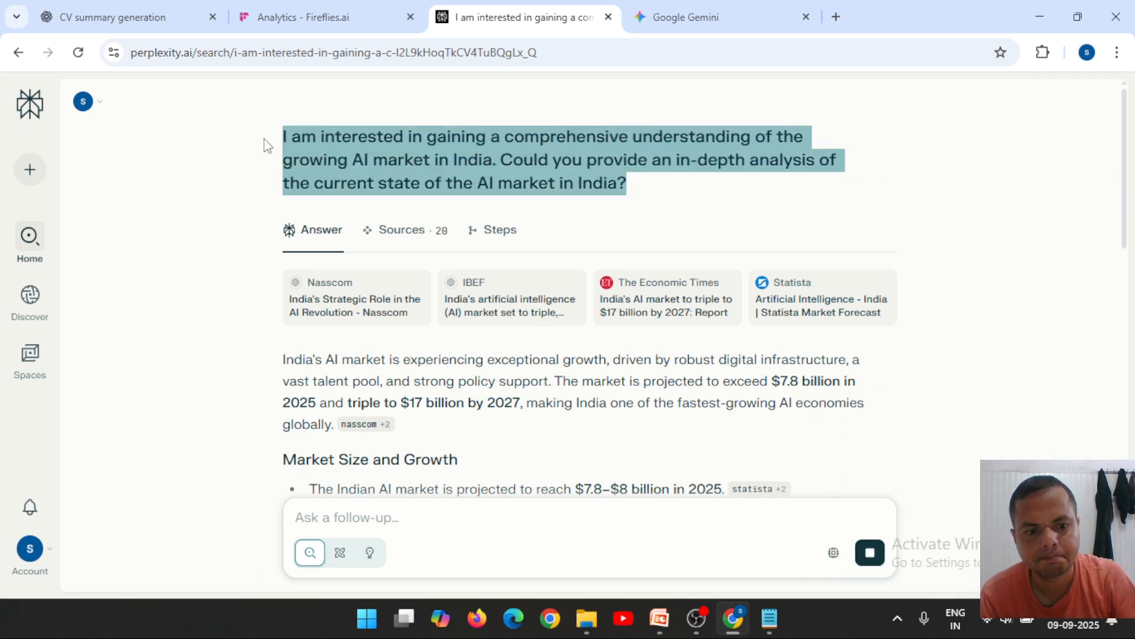
pyautogui.click(746, 8)
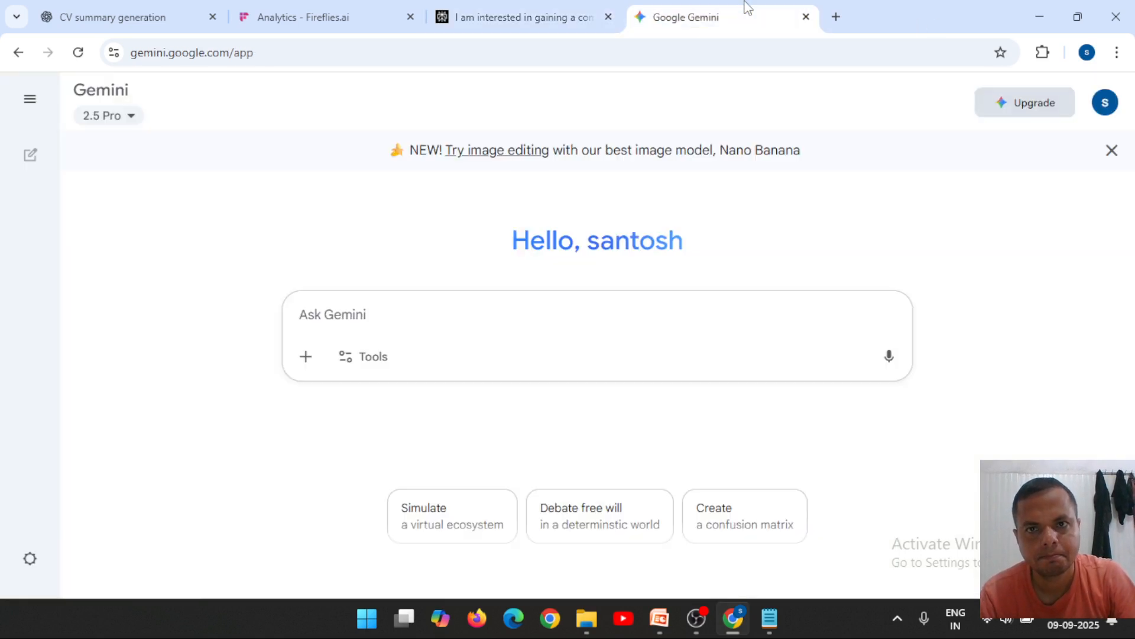
pyautogui.click(444, 312)
pyautogui.hotkey('ctrl', 'v')
pyautogui.press('Return')
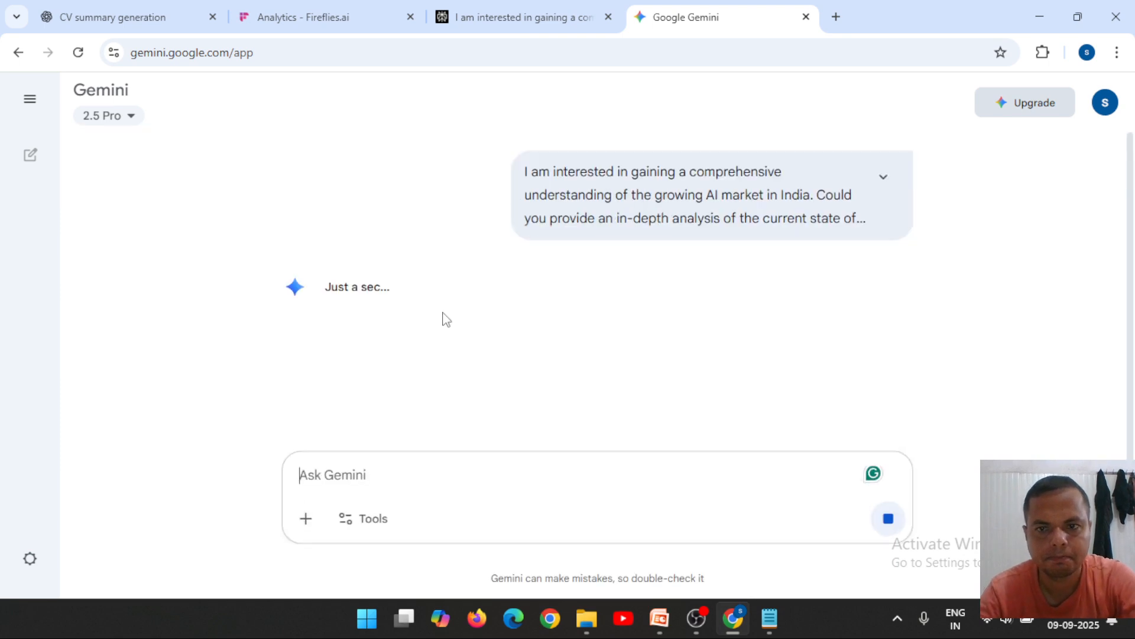
# - Read through the Perplexity answer on market size, key drivers, sectoral adoption and leading companies
pyautogui.click(537, 15)
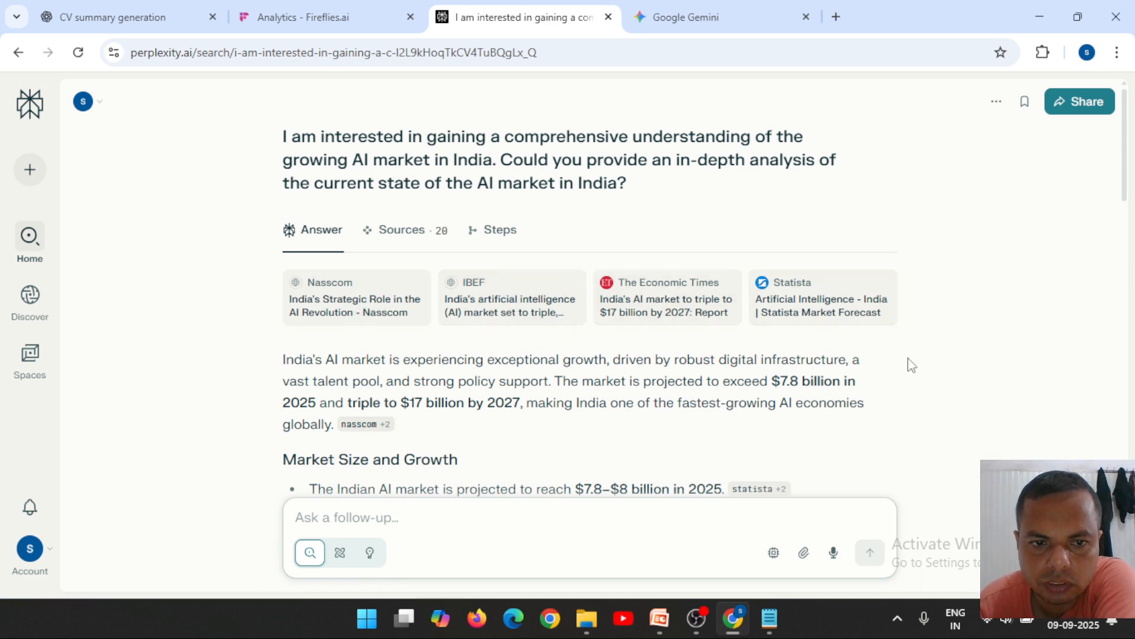
pyautogui.scroll(-3, 911, 365)
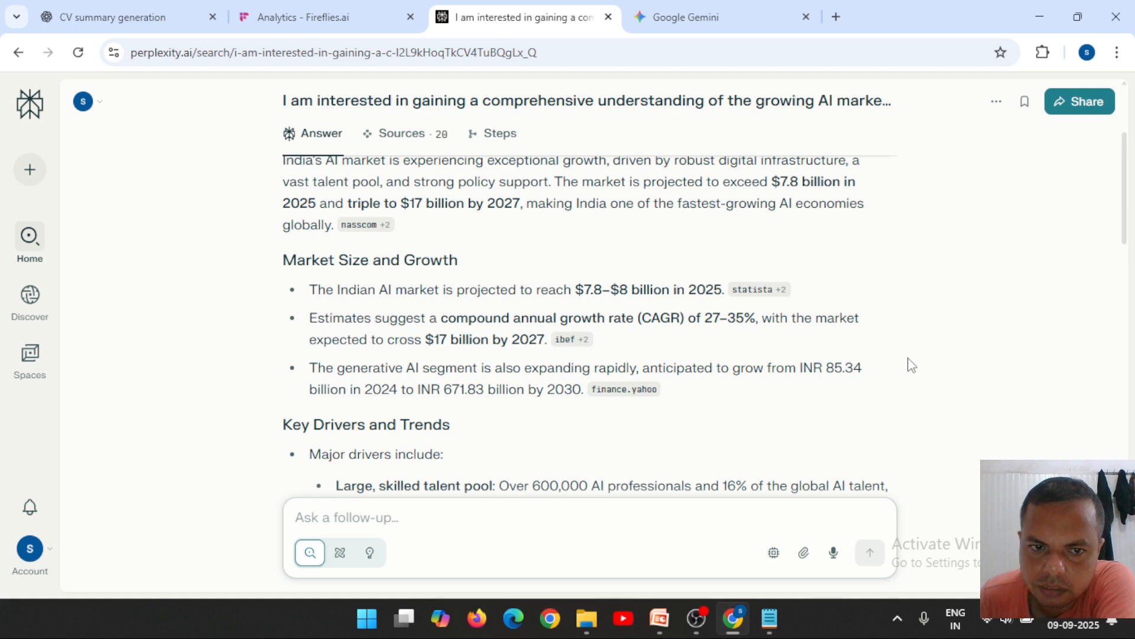
pyautogui.scroll(-3, 911, 365)
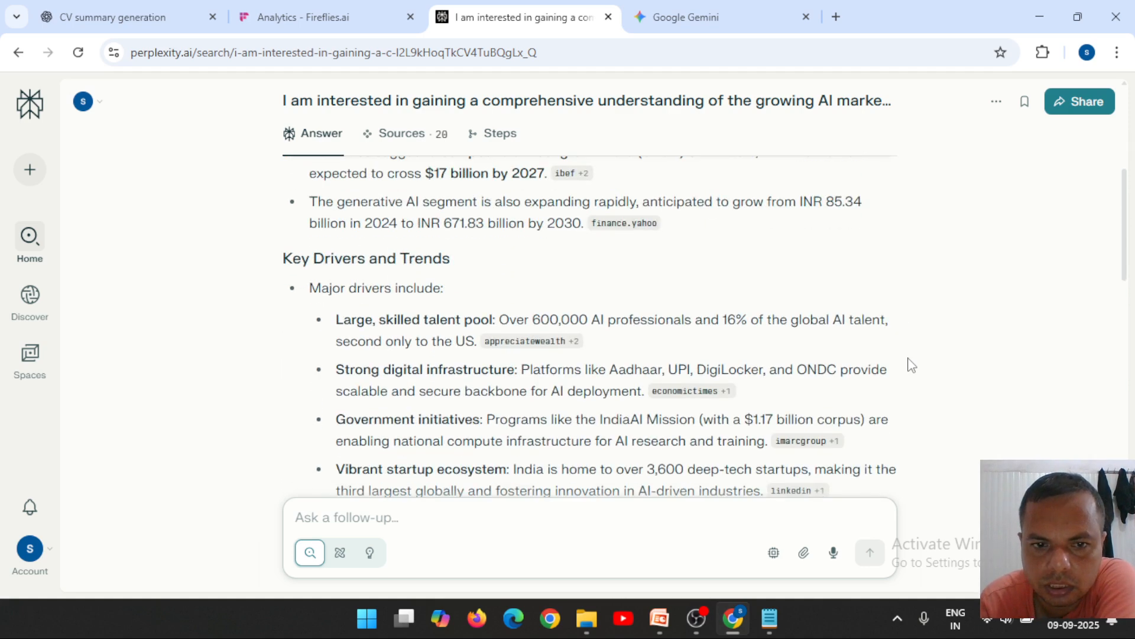
pyautogui.scroll(-1, 911, 365)
pyautogui.scroll(-1, 911, 364)
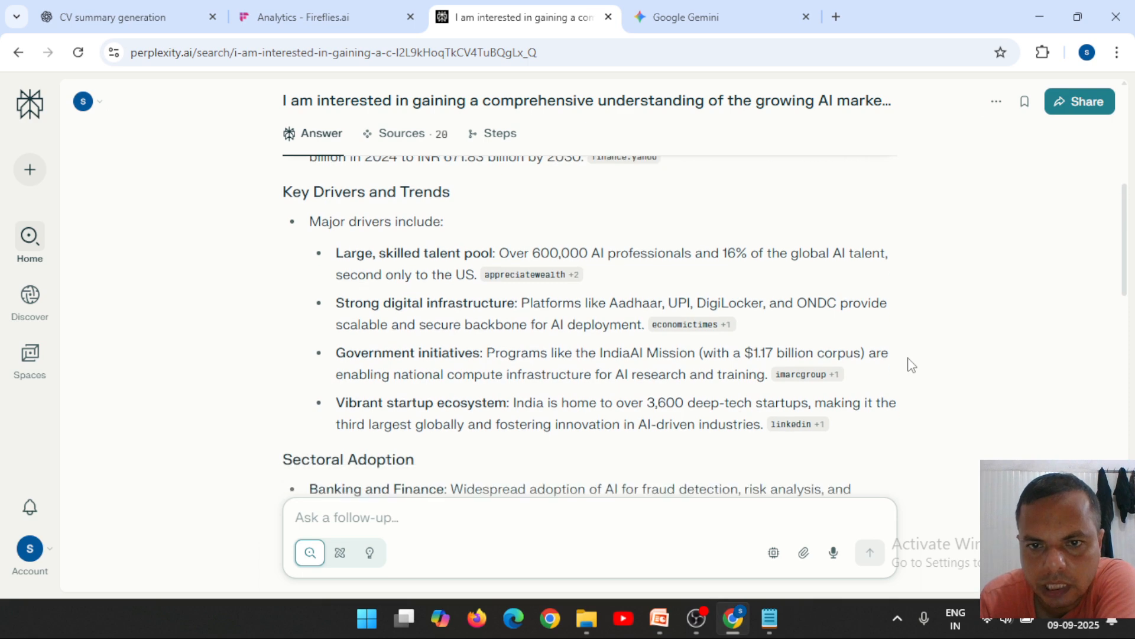
pyautogui.scroll(-1, 911, 365)
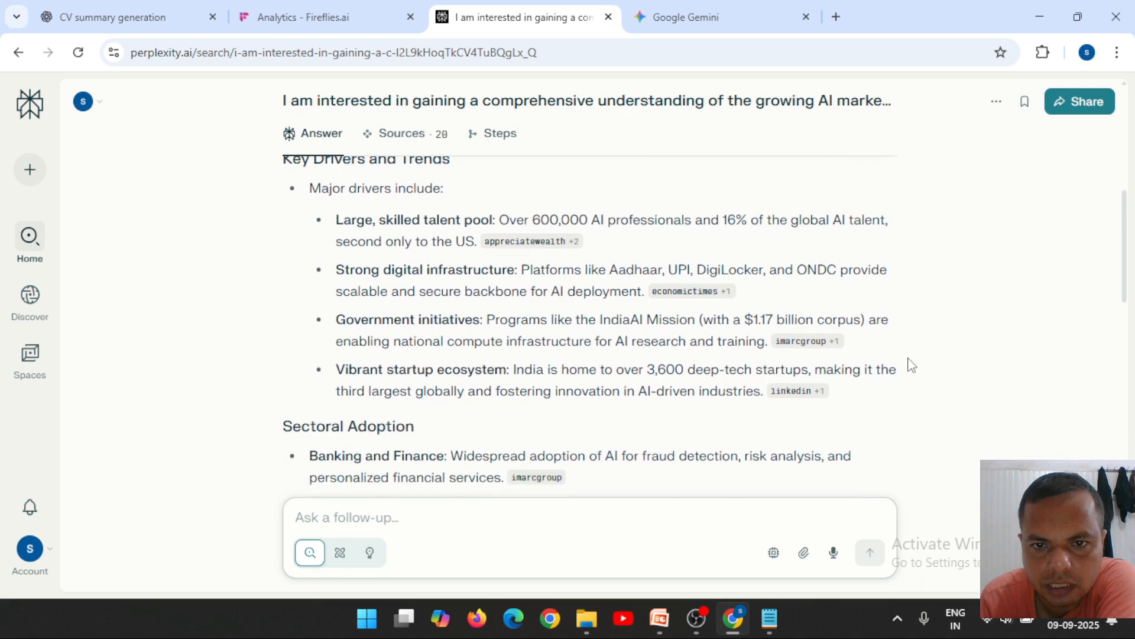
pyautogui.scroll(-1, 912, 365)
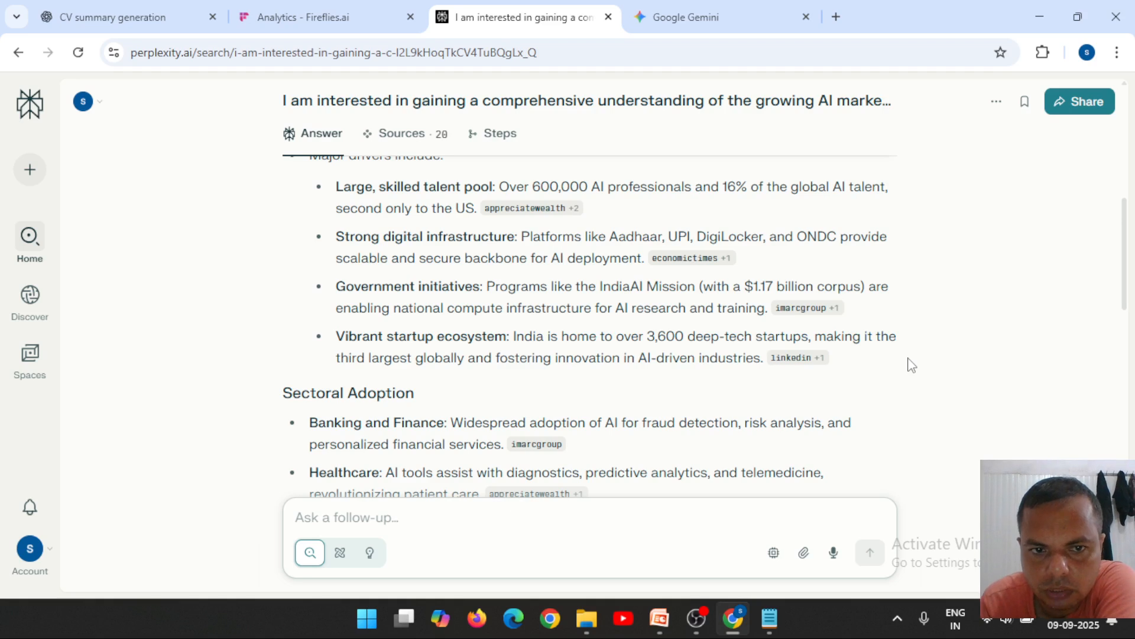
pyautogui.scroll(-1, 912, 365)
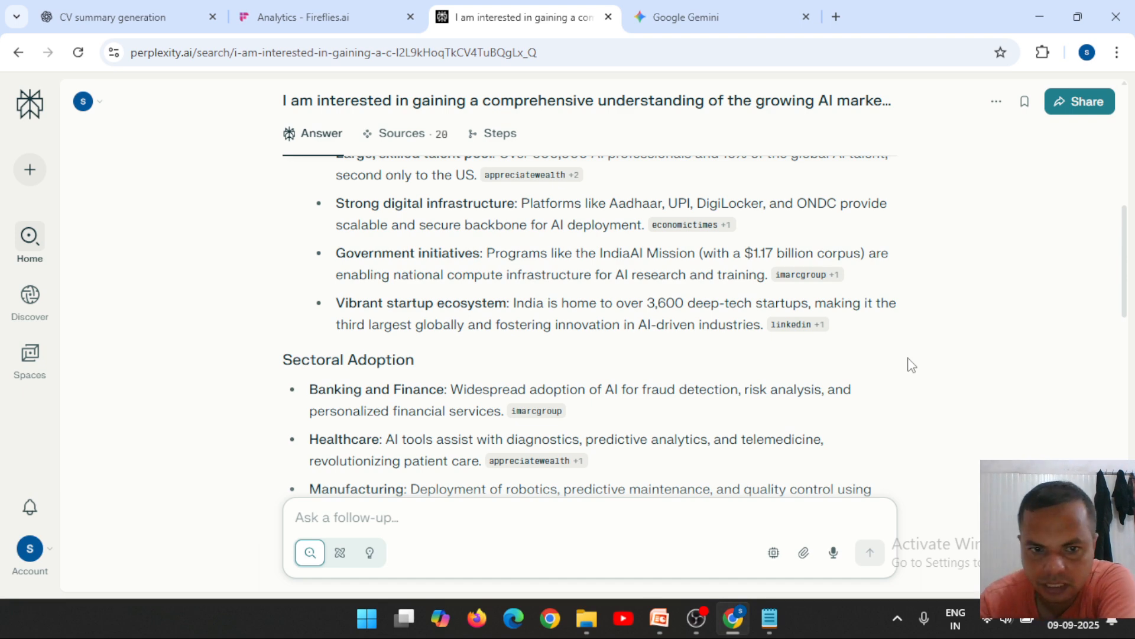
pyautogui.scroll(-4, 911, 365)
pyautogui.scroll(-3, 911, 365)
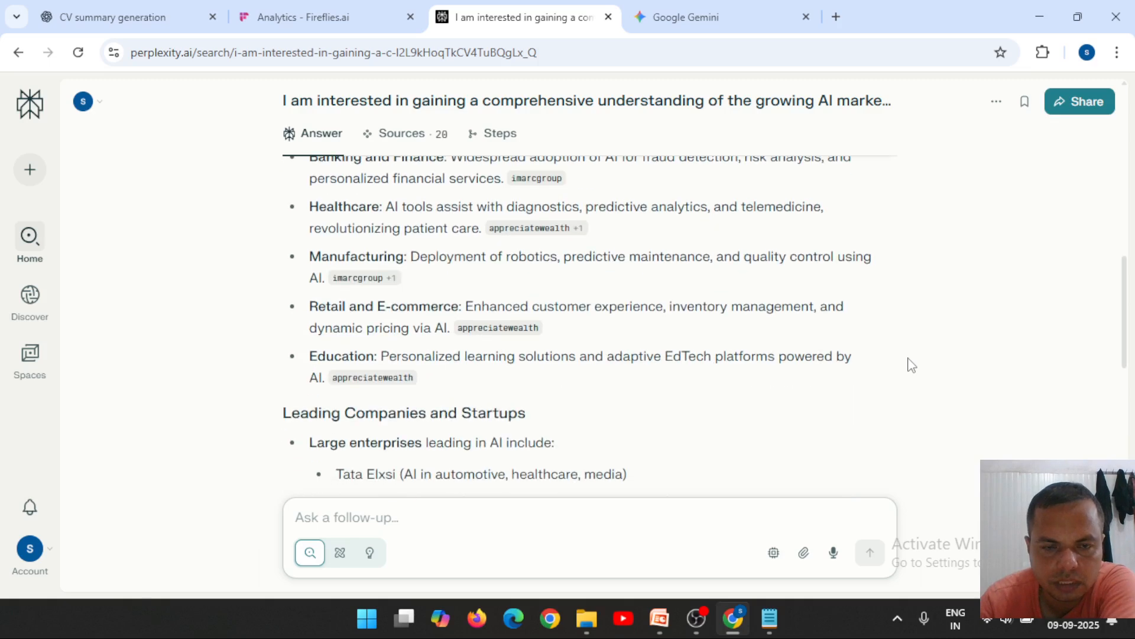
pyautogui.scroll(-1, 912, 365)
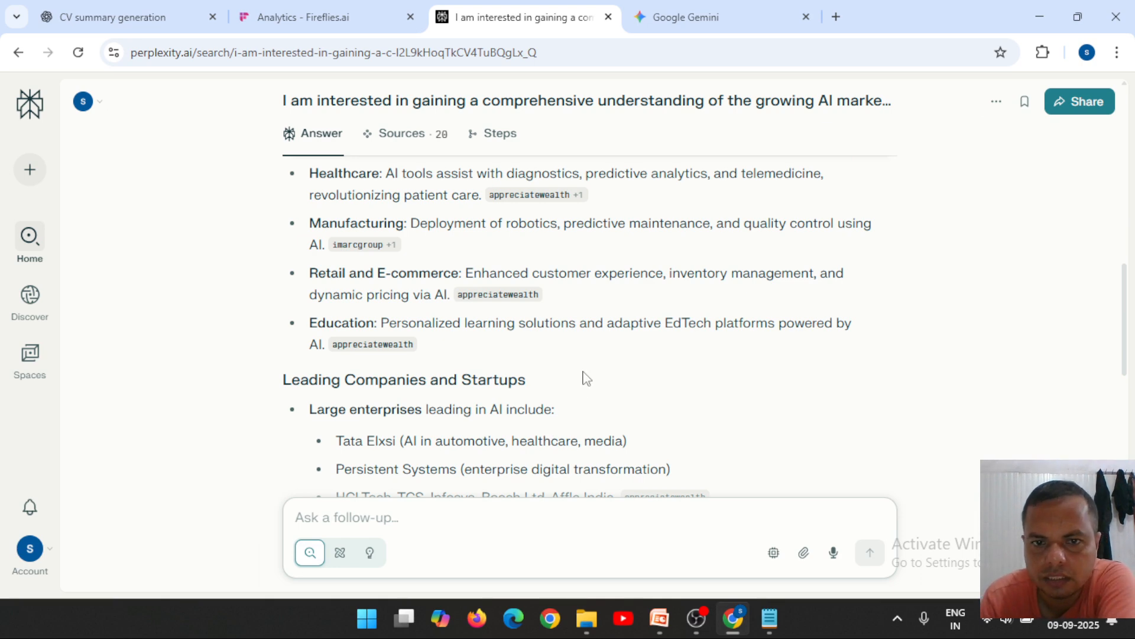
# - Open the appreciatewealth source cited for the Education point and skim the article on AI stocks in India
pyautogui.doubleClick(633, 325)
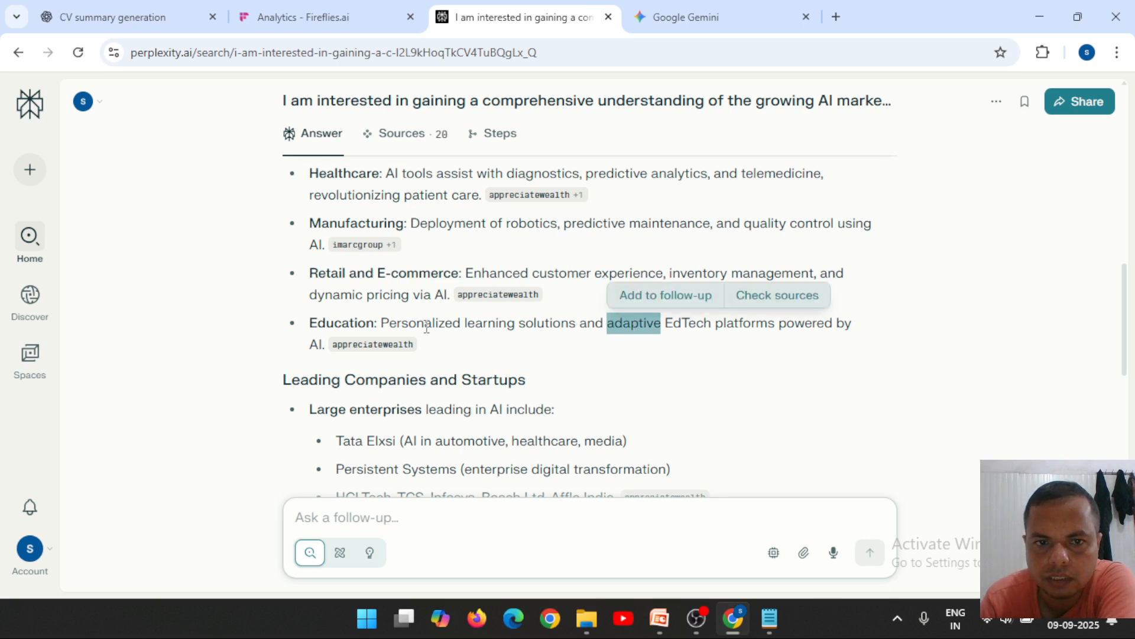
pyautogui.click(372, 344)
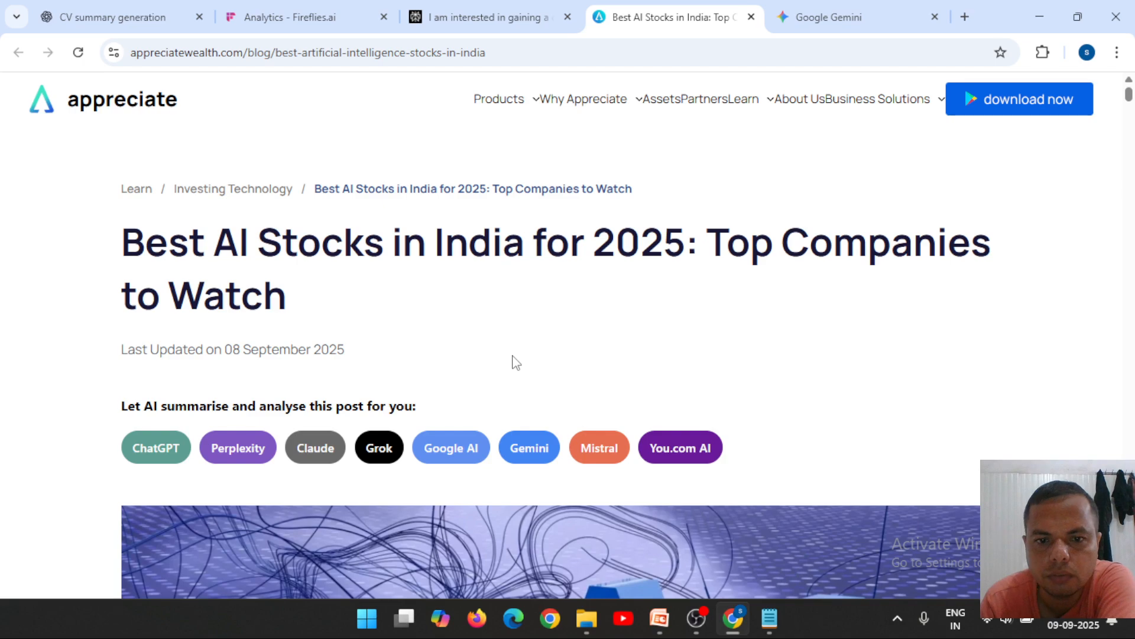
pyautogui.scroll(-5, 514, 362)
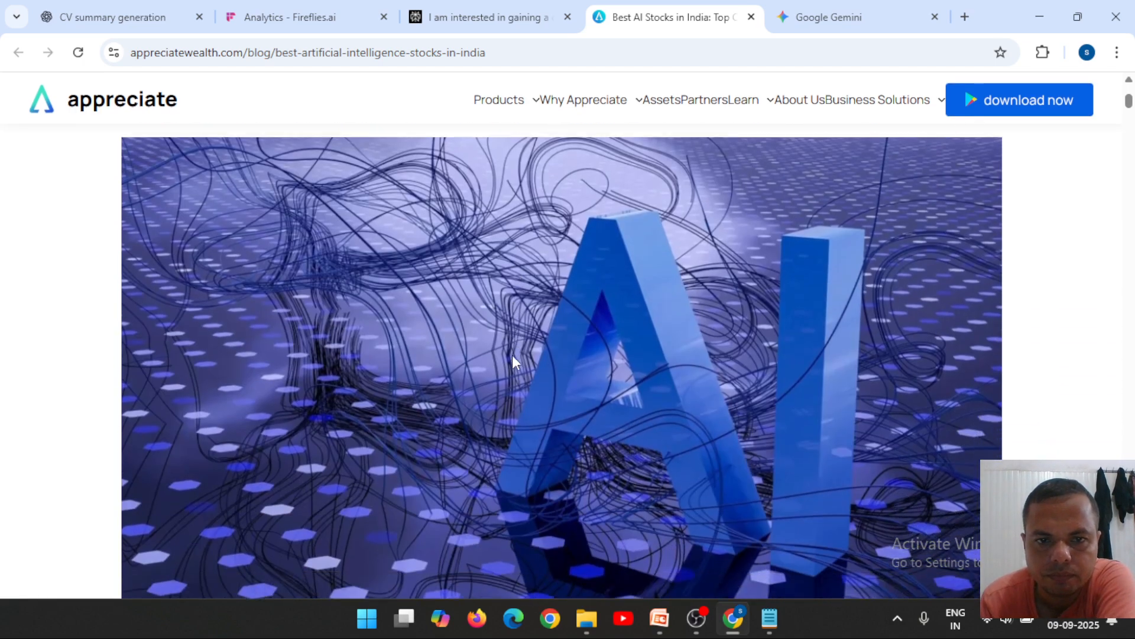
pyautogui.scroll(-10, 514, 358)
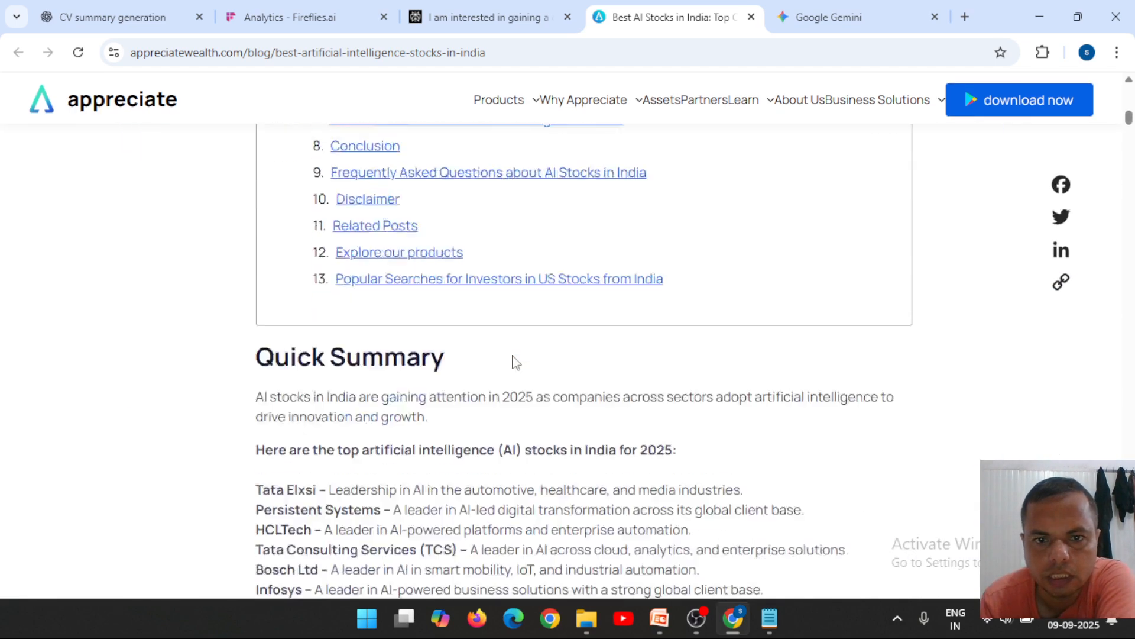
pyautogui.scroll(15, 513, 358)
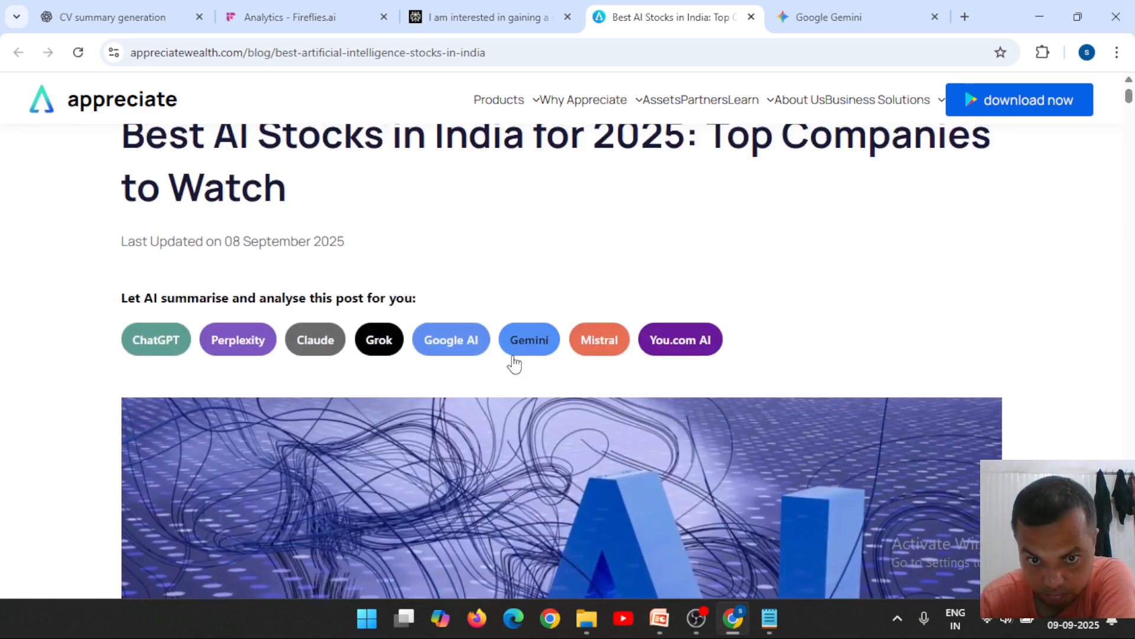
# - Look at the start of Gemini's answer, and switch to PowerPoint to view slide 33 about Marketing-SEO-AI tools and Writesonic
pyautogui.click(854, 9)
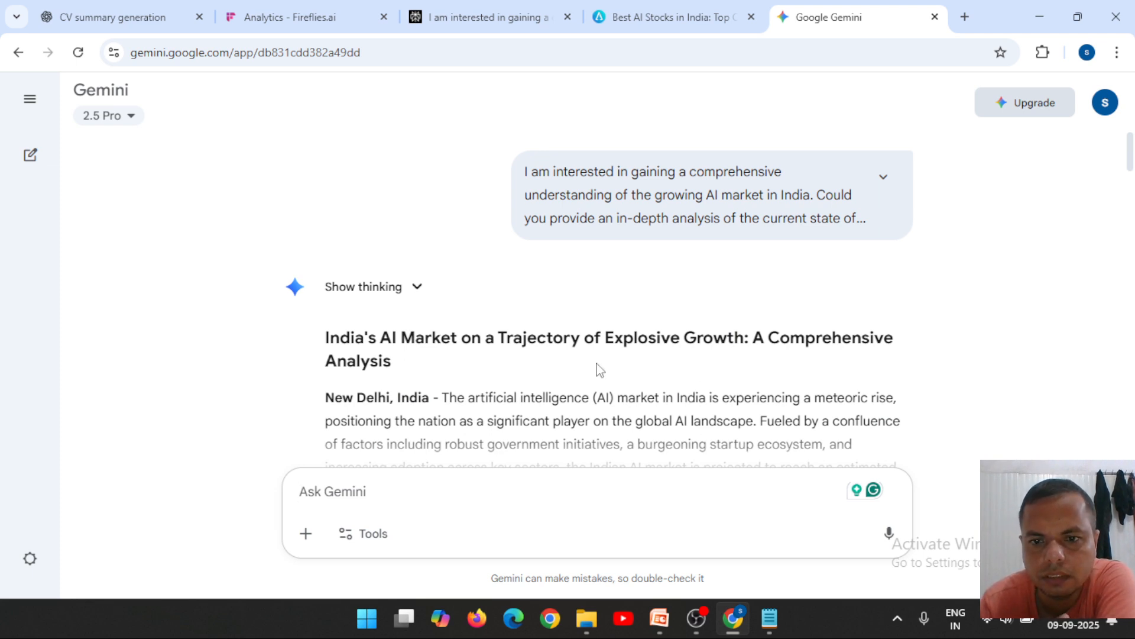
pyautogui.click(659, 618)
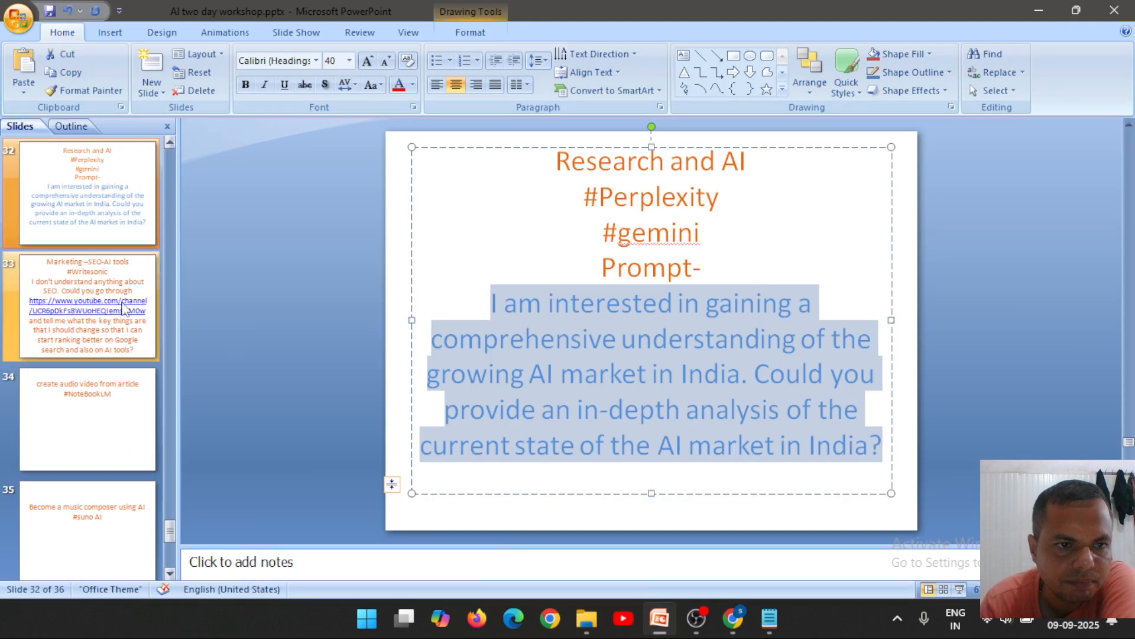
pyautogui.click(76, 284)
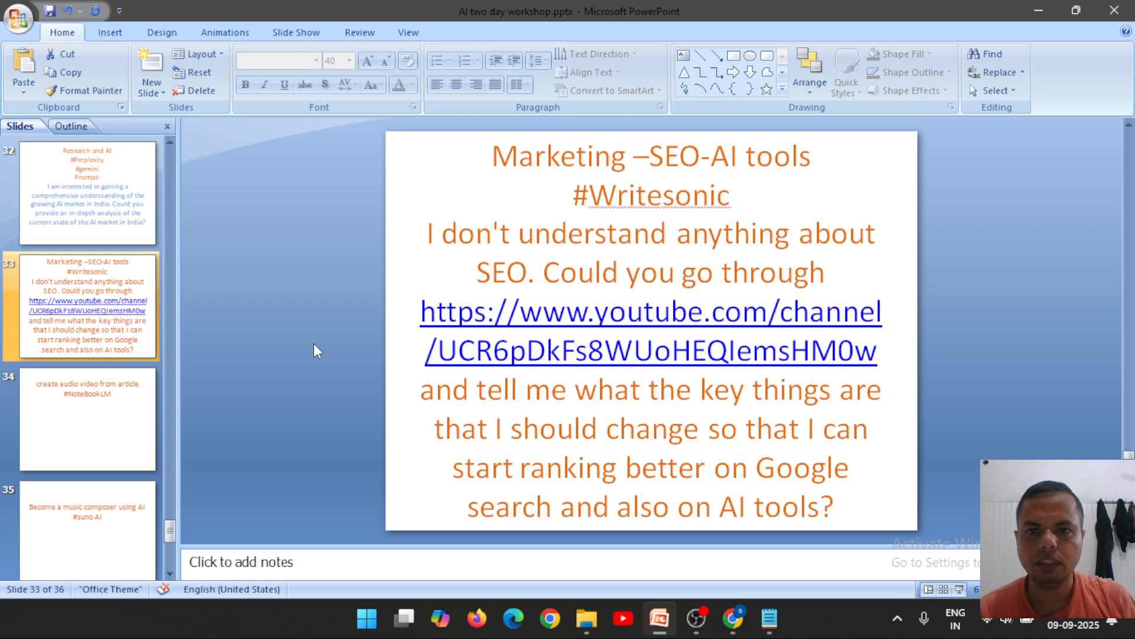
# - Switch to Chrome, search Google for "writesonic ai" in place of the Perplexity answer and open the sponsored IBM AI agents result
pyautogui.click(732, 618)
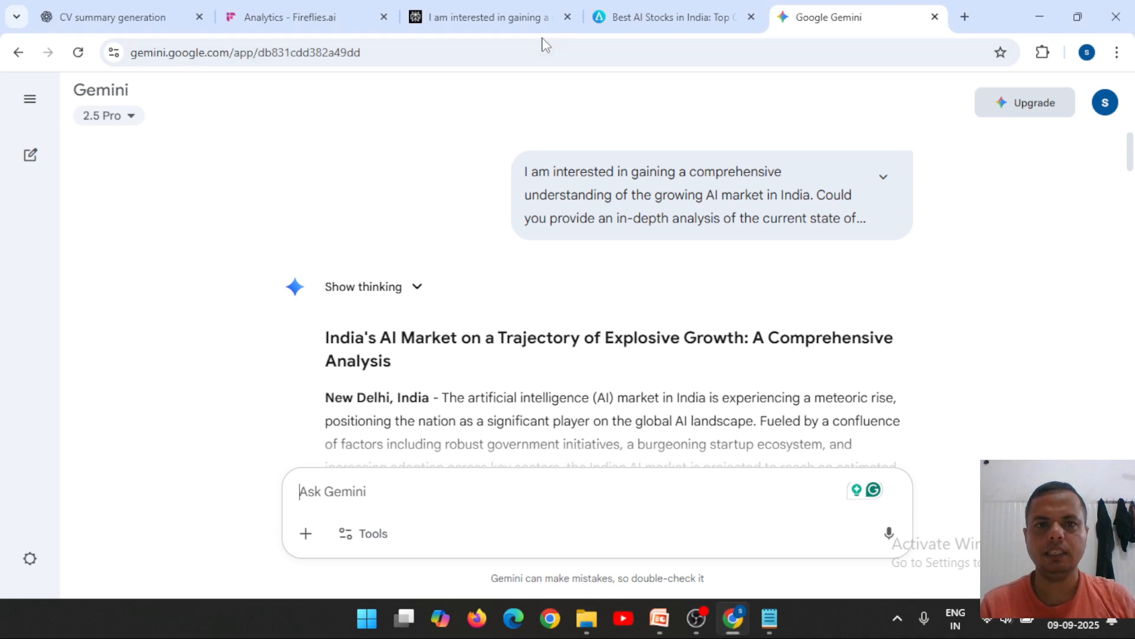
pyautogui.click(496, 8)
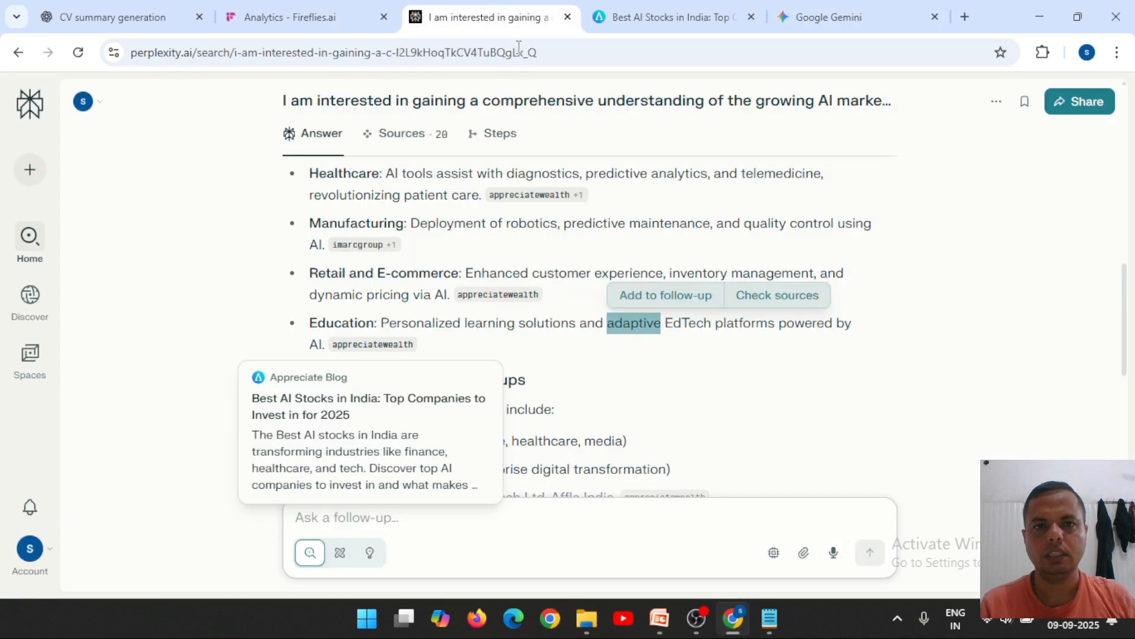
pyautogui.click(564, 52)
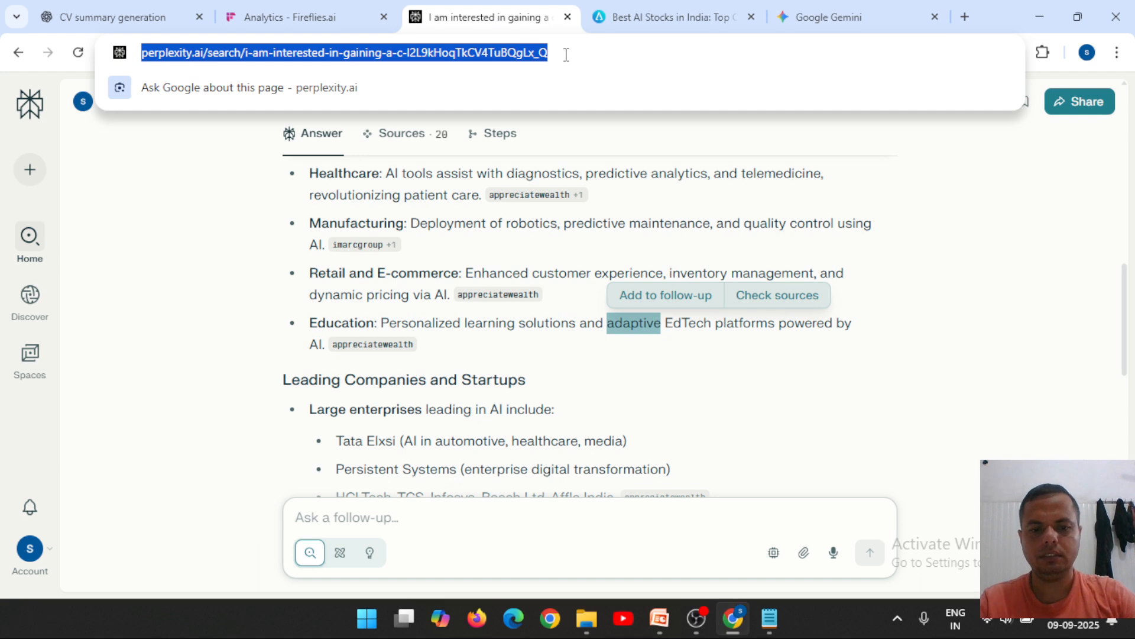
pyautogui.write('write')
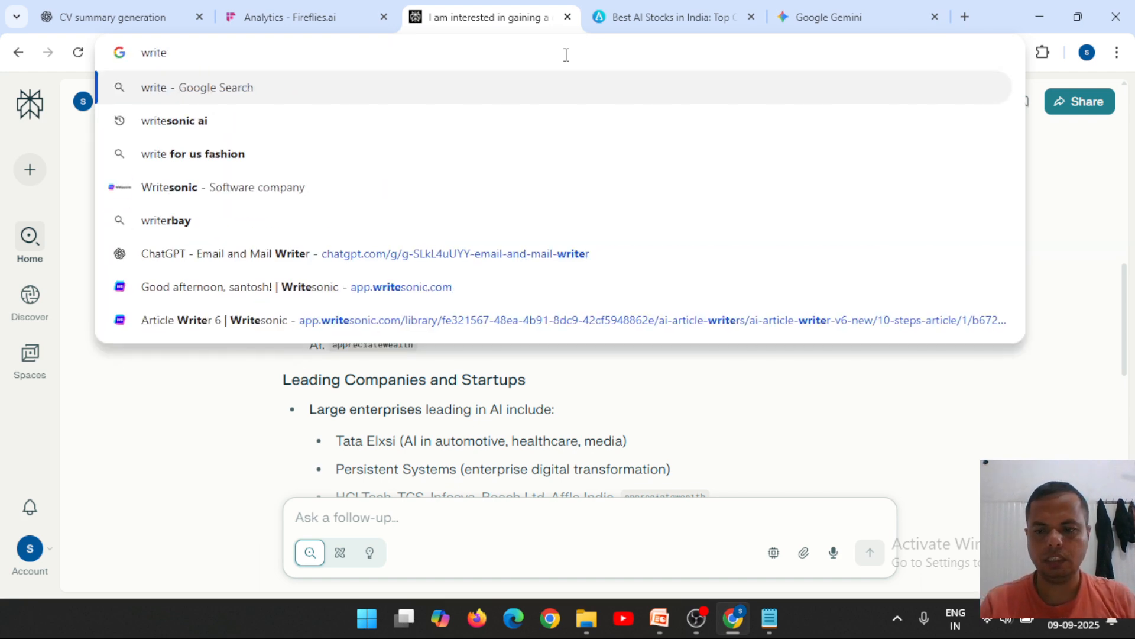
pyautogui.press('Down')
pyautogui.press('Return')
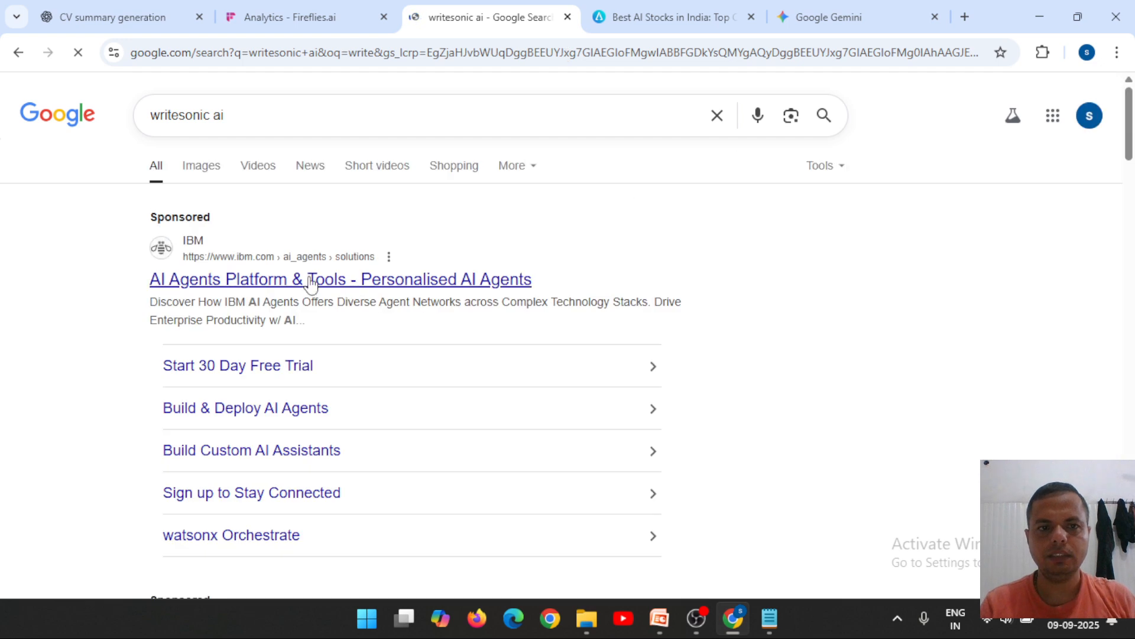
pyautogui.click(272, 285)
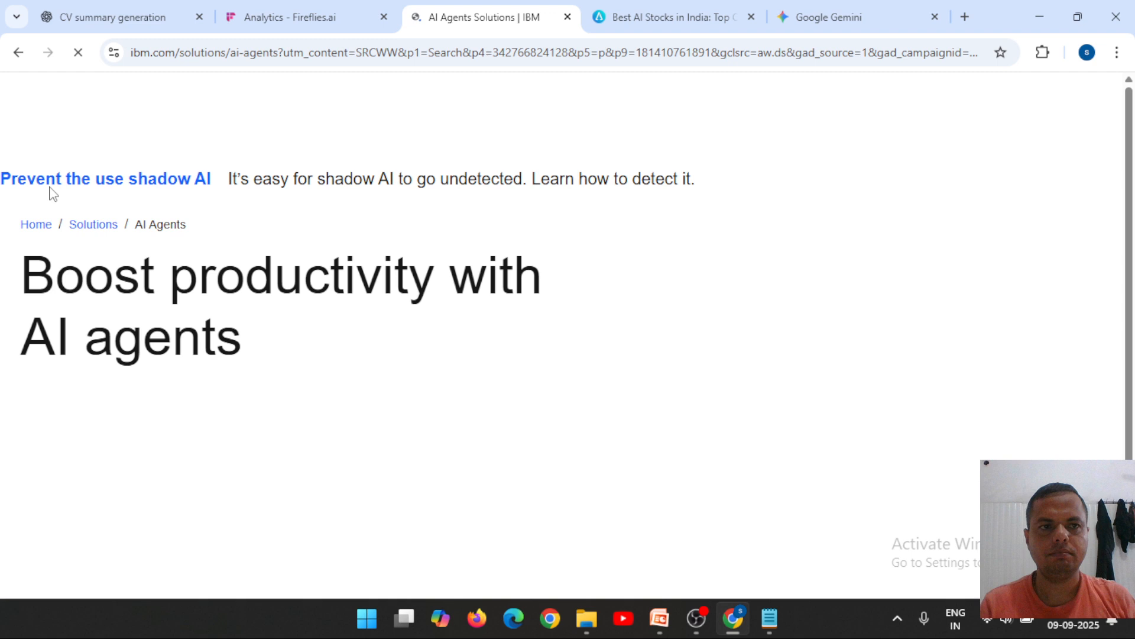
# - Return to the search results, open the Writesonic site, start its free trial and dismiss the website setup form
pyautogui.hotkey('alt', 'Left')
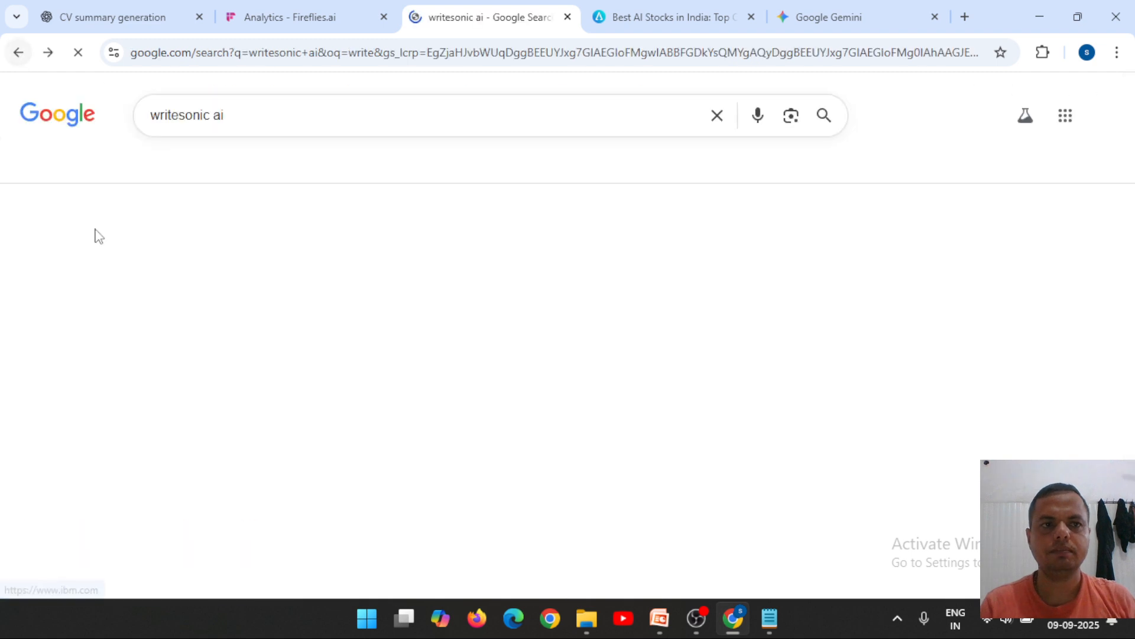
pyautogui.scroll(-8, 89, 378)
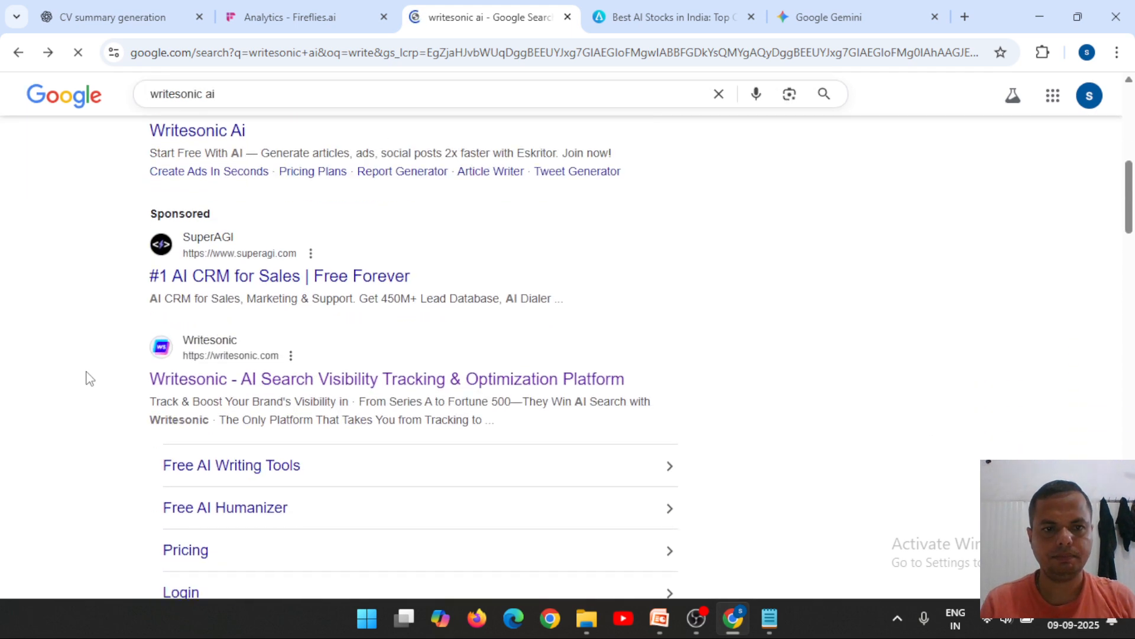
pyautogui.scroll(-1, 89, 378)
pyautogui.click(355, 345)
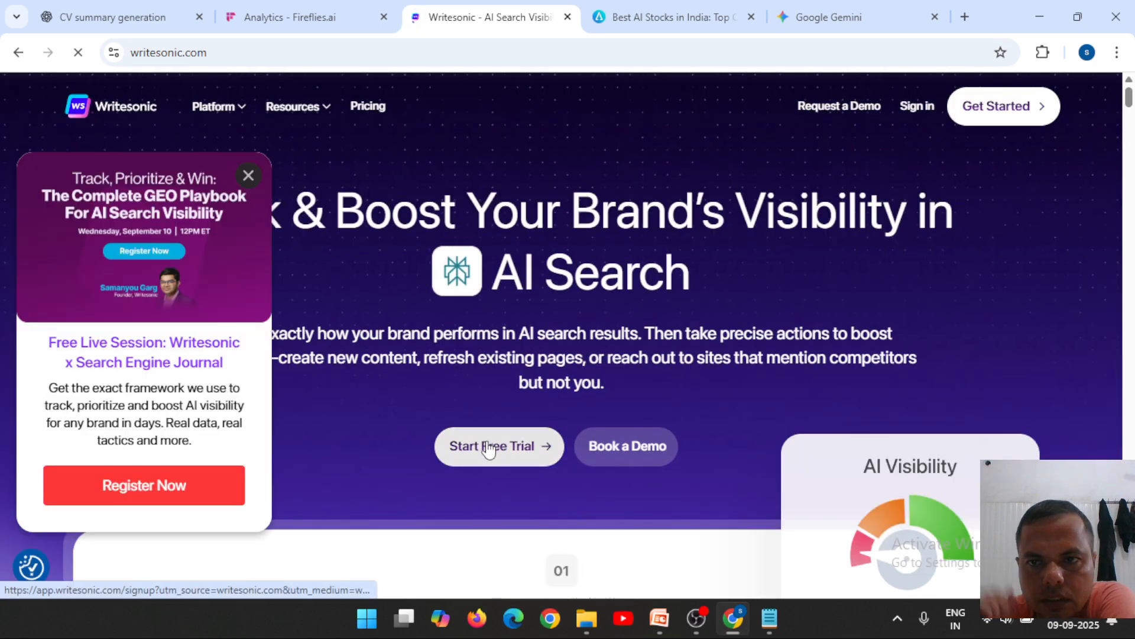
pyautogui.click(487, 447)
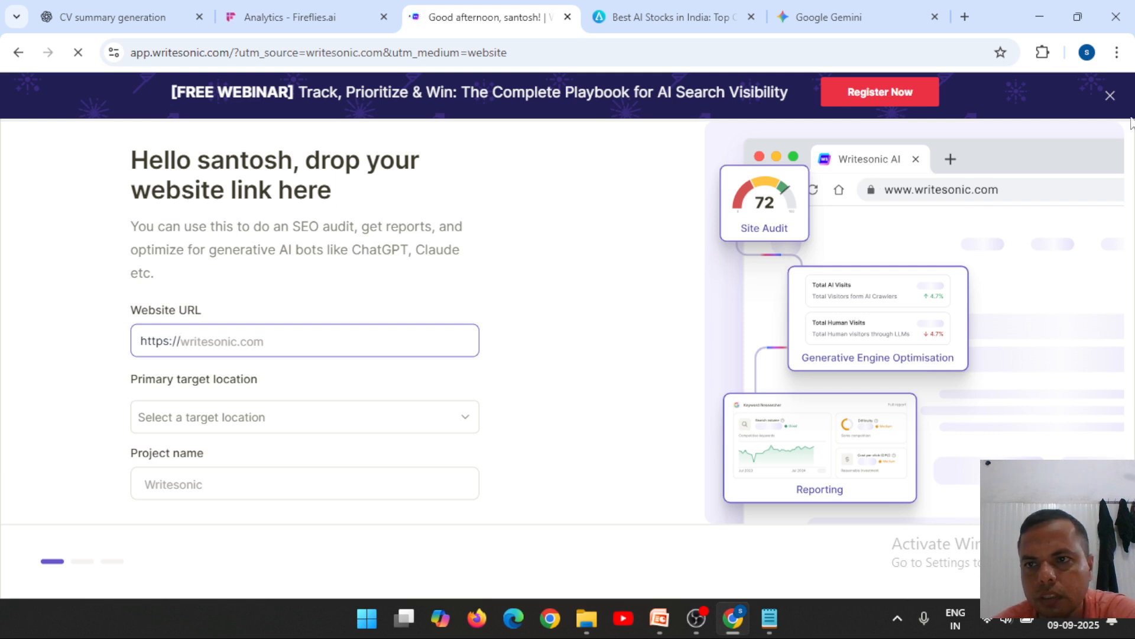
pyautogui.click(1110, 98)
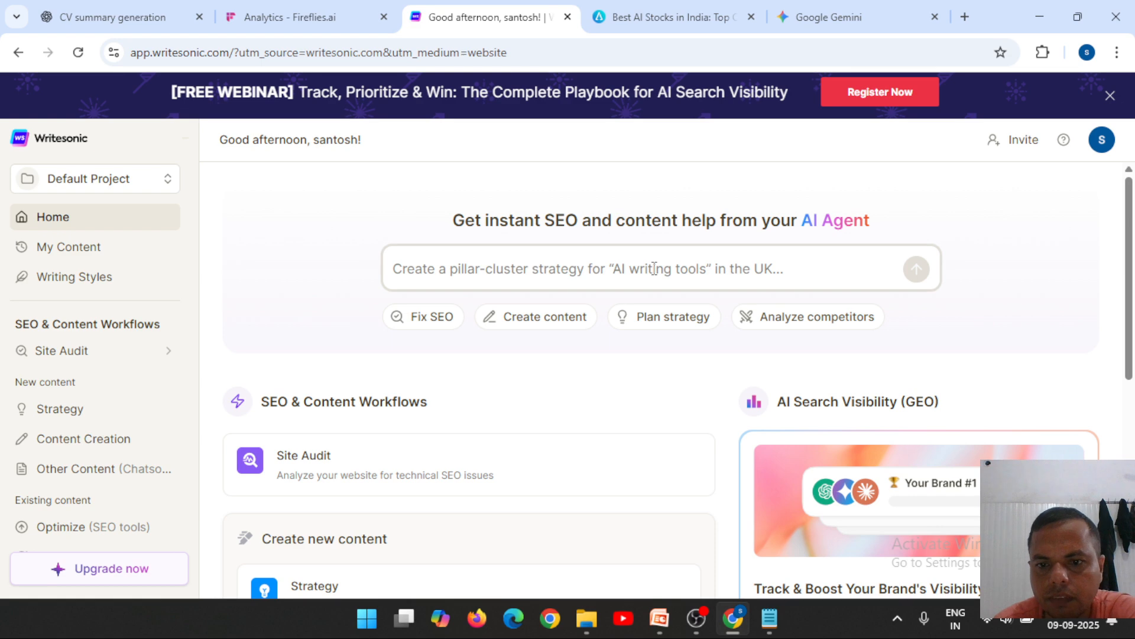
# - Switch to PowerPoint and copy the SEO prompt text from slide 33, without its two heading lines
pyautogui.click(660, 618)
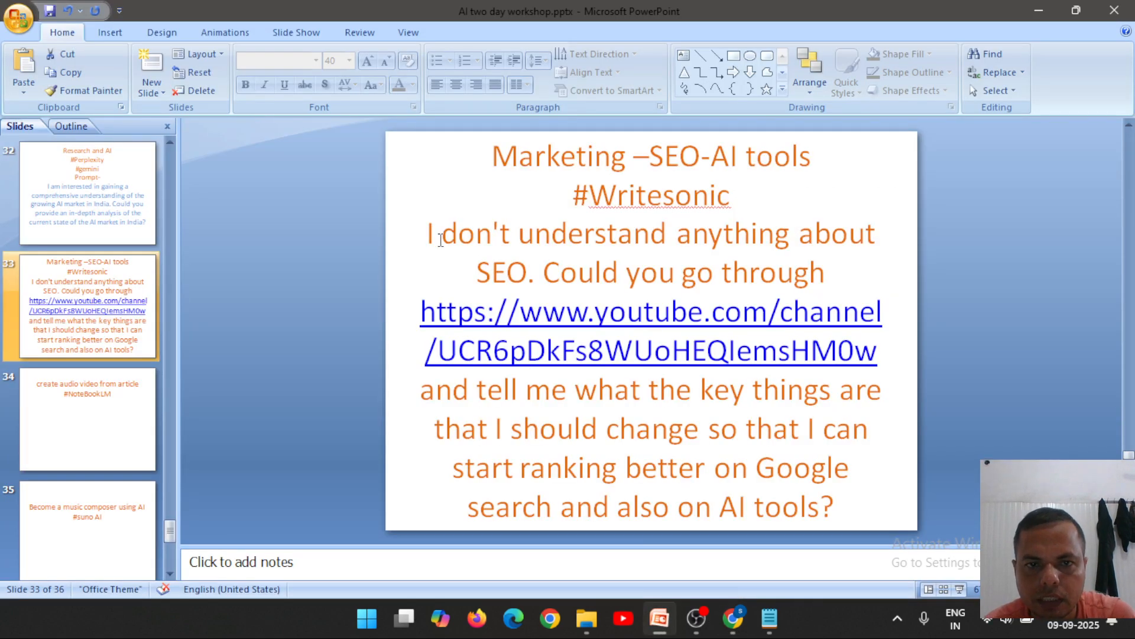
pyautogui.moveTo(428, 234)
pyautogui.mouseDown()
pyautogui.moveTo(675, 294)
pyautogui.moveTo(839, 392)
pyautogui.moveTo(809, 434)
pyautogui.moveTo(852, 471)
pyautogui.moveTo(841, 505)
pyautogui.mouseUp()
pyautogui.hotkey('ctrl', 'c')
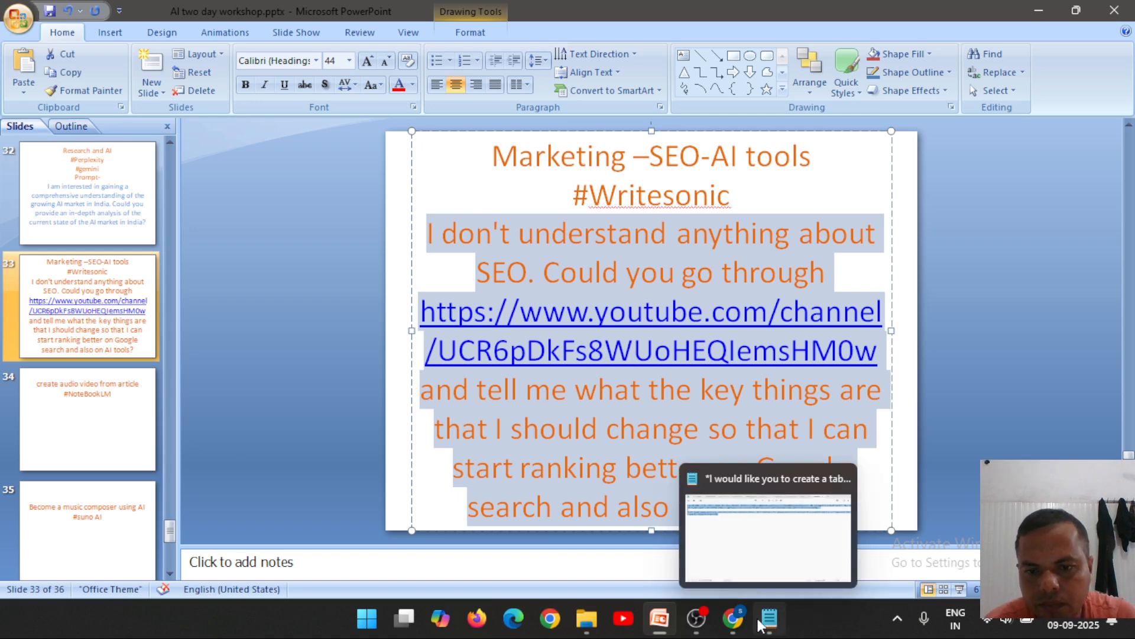
pyautogui.click(733, 618)
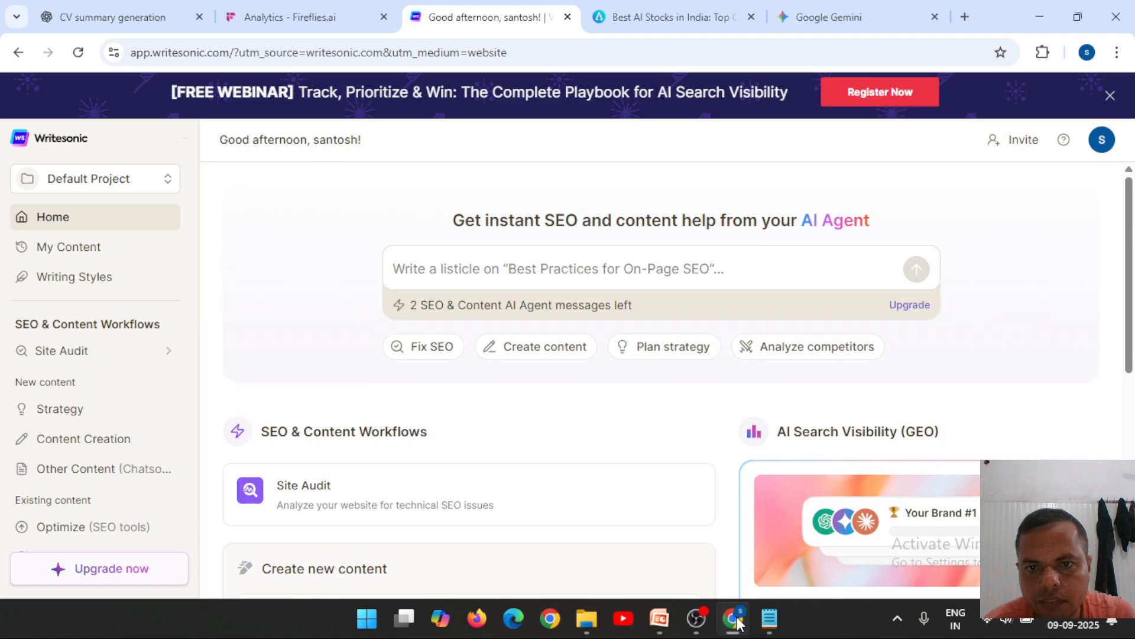
pyautogui.click(606, 276)
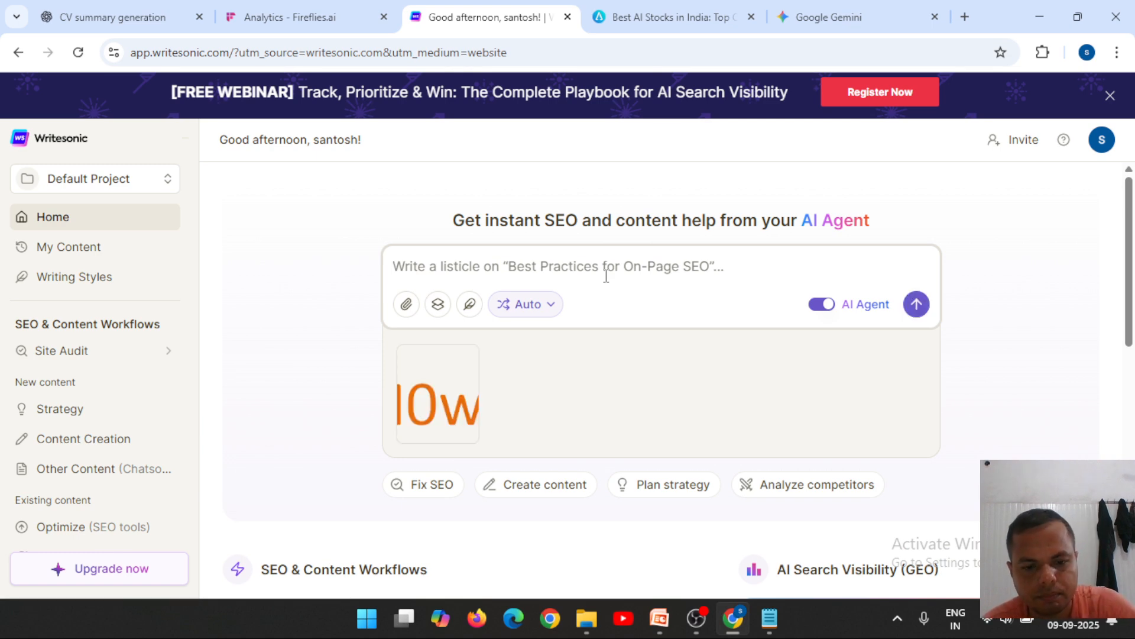
pyautogui.hotkey('ctrl', 'v')
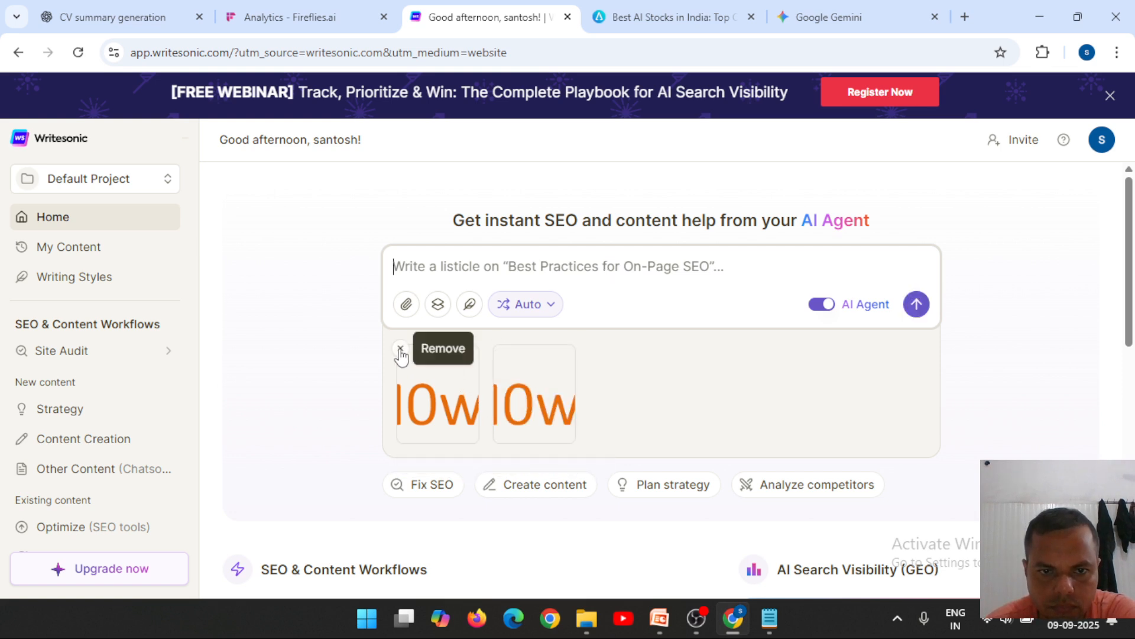
pyautogui.click(401, 348)
pyautogui.click(400, 353)
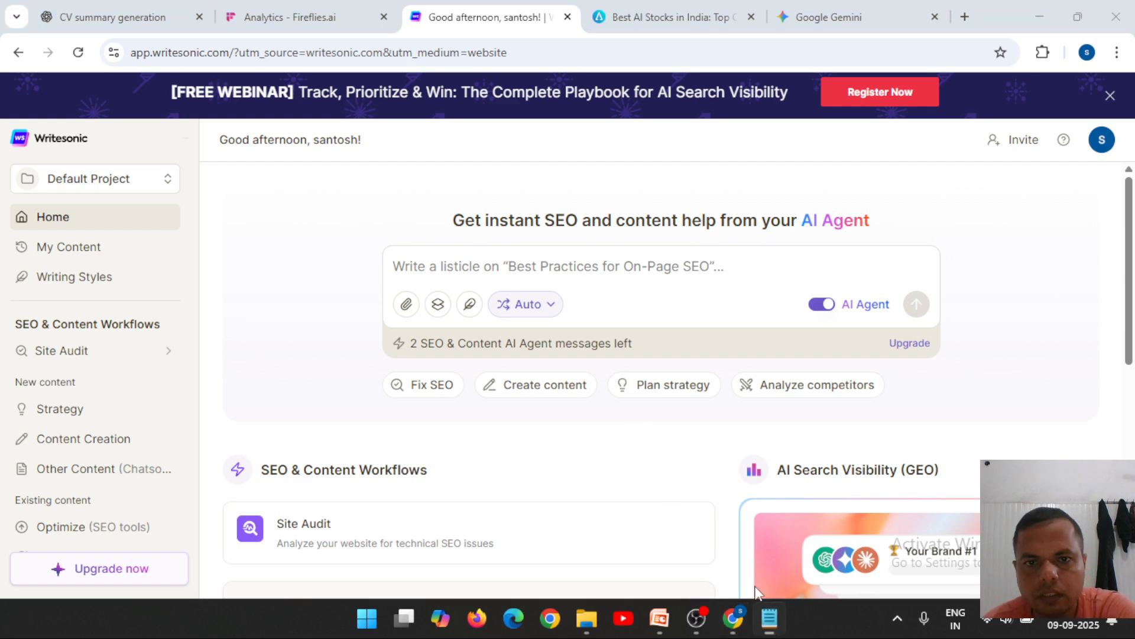
# - Paste the SEO prompt into Notepad, copy all of it as plain text and return to Writesonic
pyautogui.click(771, 620)
pyautogui.hotkey('ctrl', 'v')
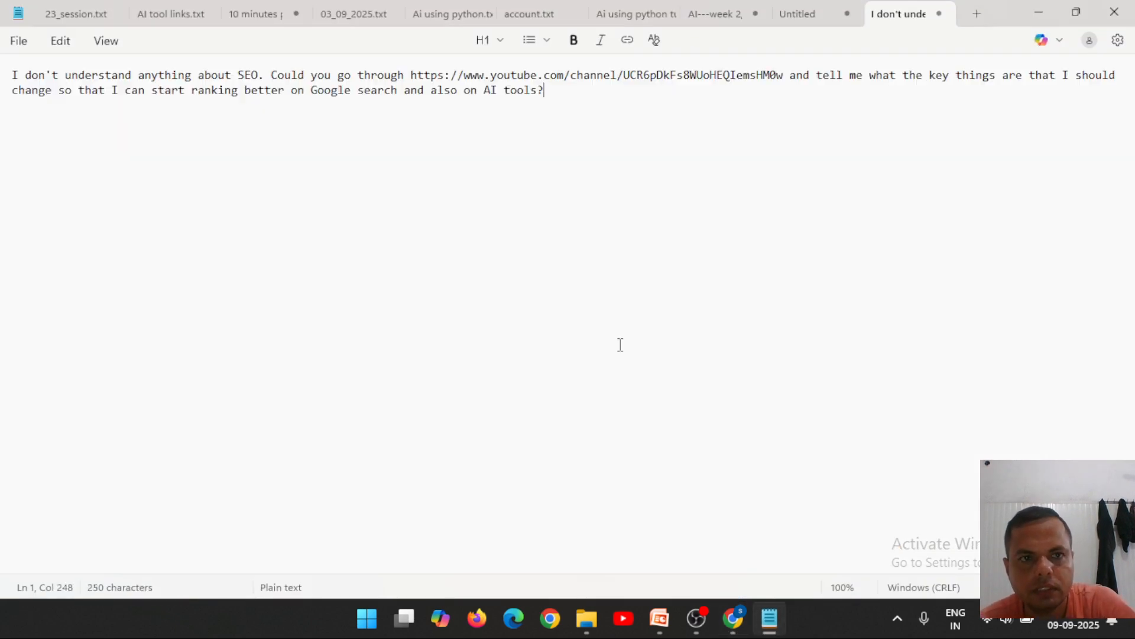
pyautogui.hotkey('ctrl', 'a')
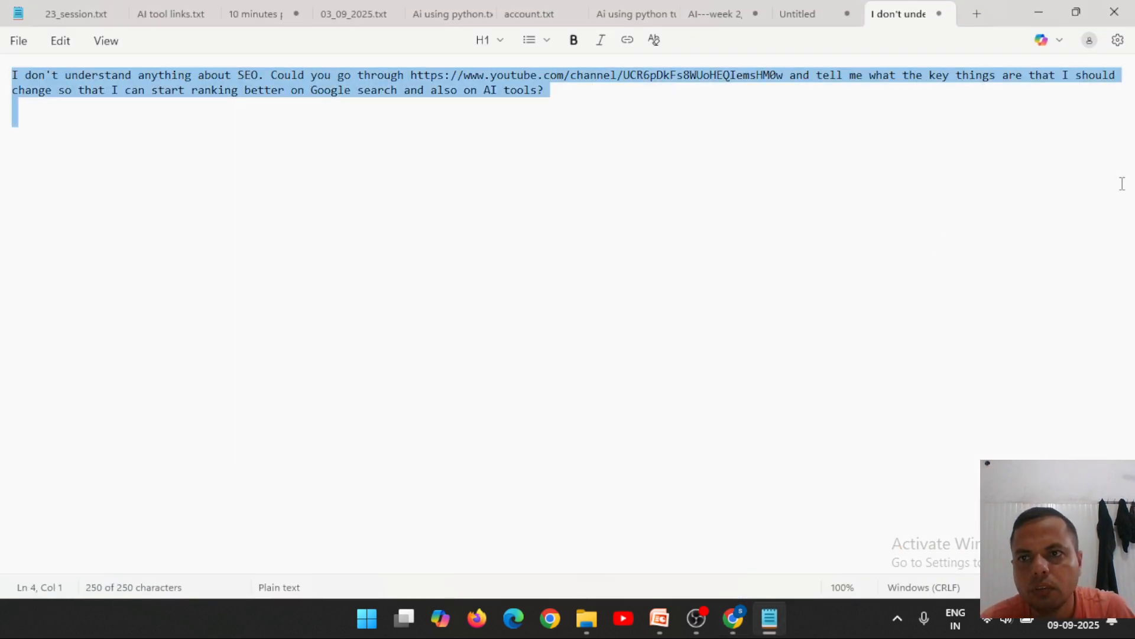
pyautogui.click(1038, 13)
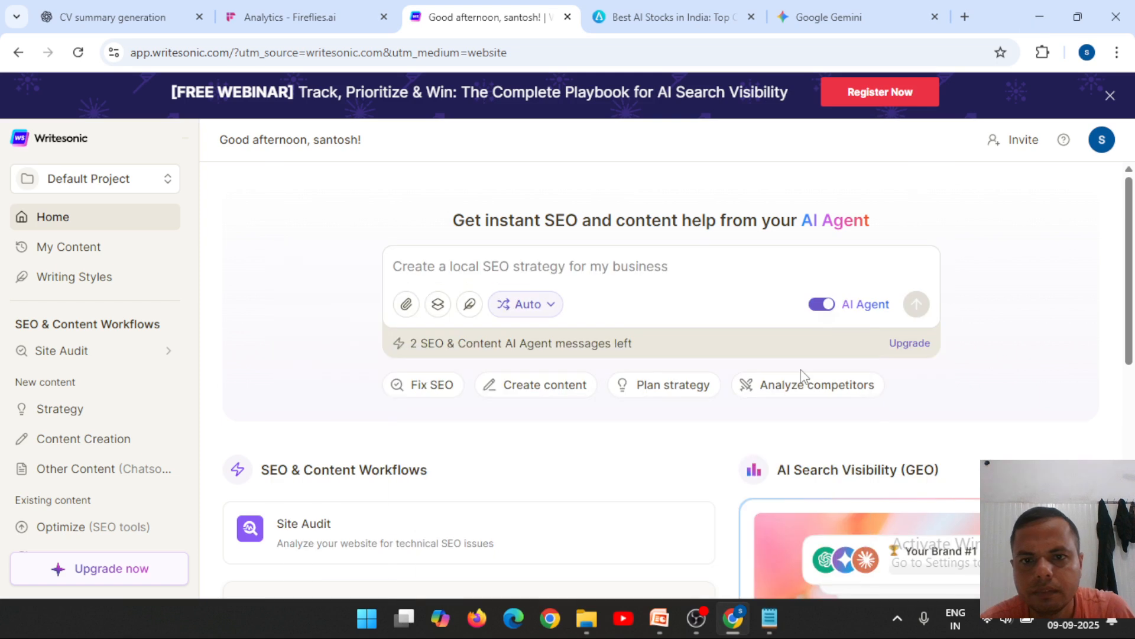
# - Ask the Writesonic AI agent which key things to change on the YouTube channel to rank better on Google search and AI tools
pyautogui.click(623, 288)
pyautogui.write("I don't understand anything about SEO. Could you go through https://www.youtube.com/channel/UCR6pDkFs8WUoHEQlemsHM0w and tell me what the key things are that I should change so that I can start ranking better on Google search and also on AI tools?")
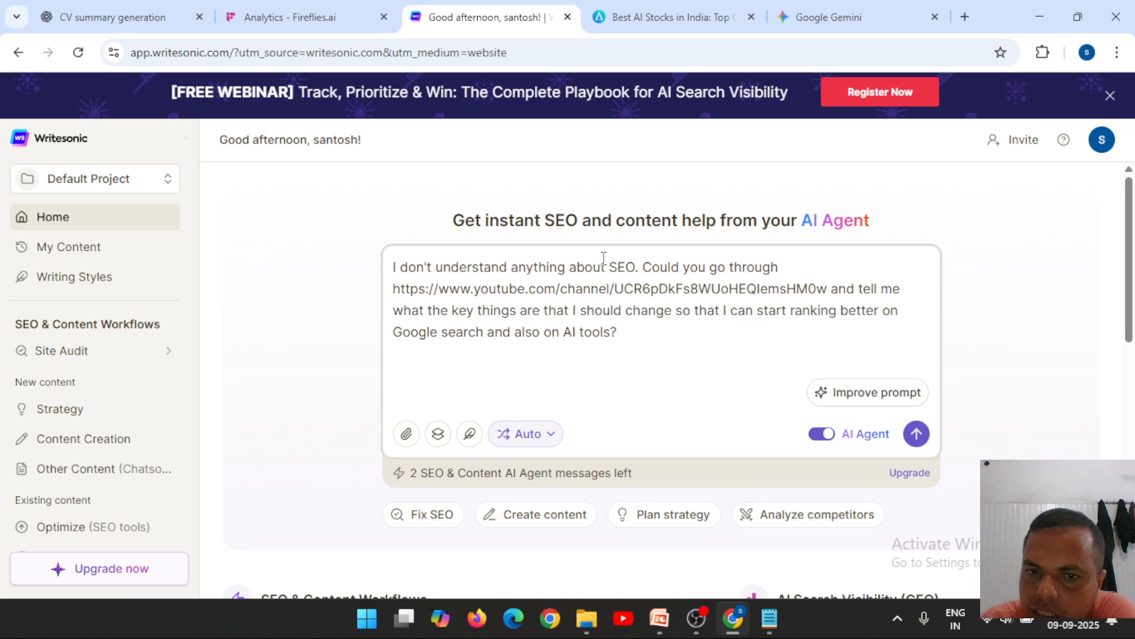
pyautogui.hotkey('ctrl', 'a')
pyautogui.press('BackSpace')
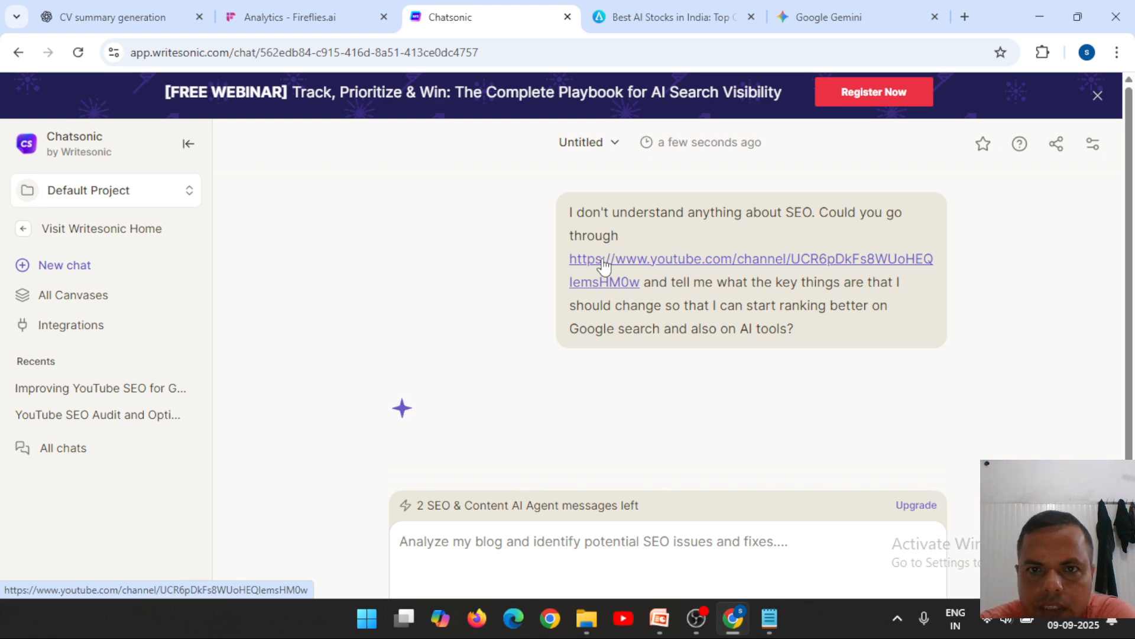
# - Read through Gemini's analysis of India's AI market, from the driving forces to the conclusion
pyautogui.click(848, 16)
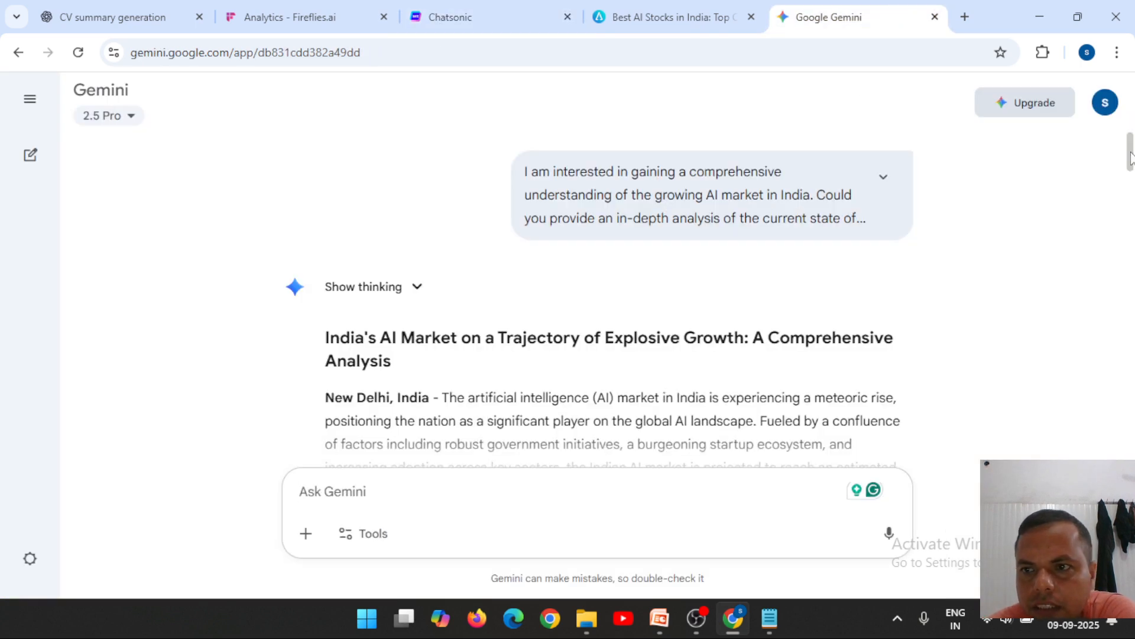
pyautogui.moveTo(1129, 151); pyautogui.dragTo(1132, 193)
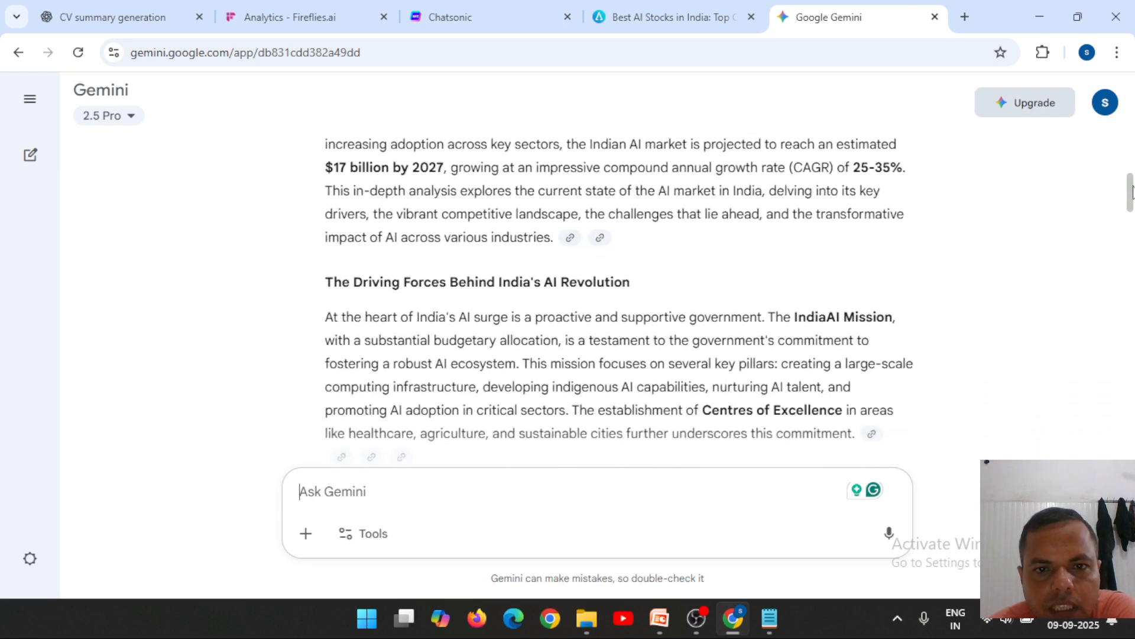
pyautogui.moveTo(1132, 192); pyautogui.dragTo(1132, 252)
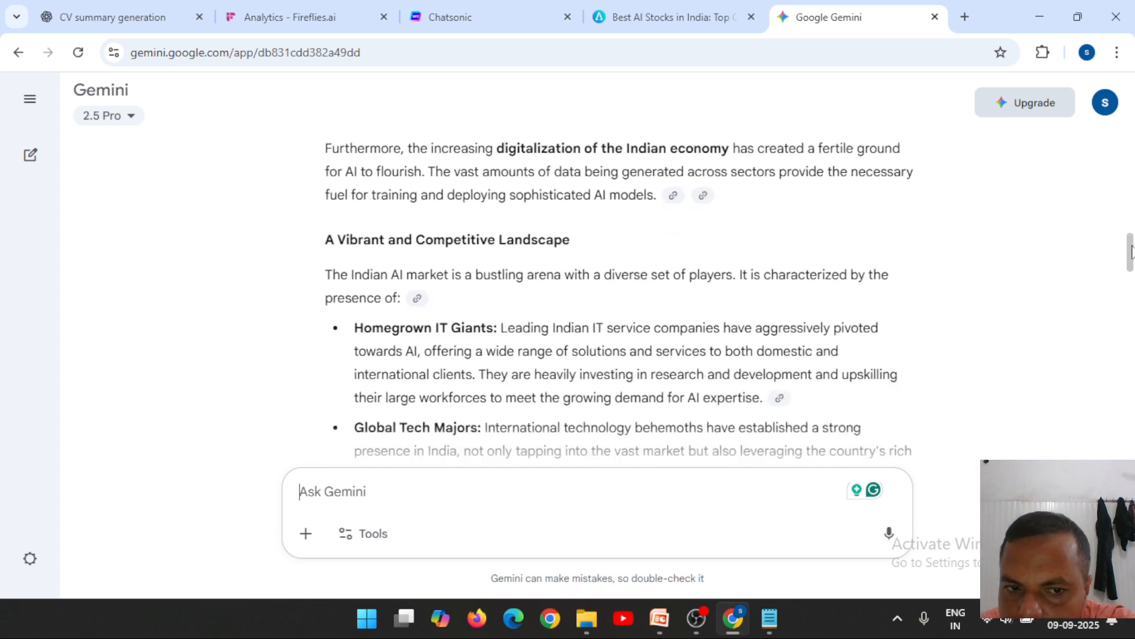
pyautogui.moveTo(1131, 251); pyautogui.dragTo(1133, 445)
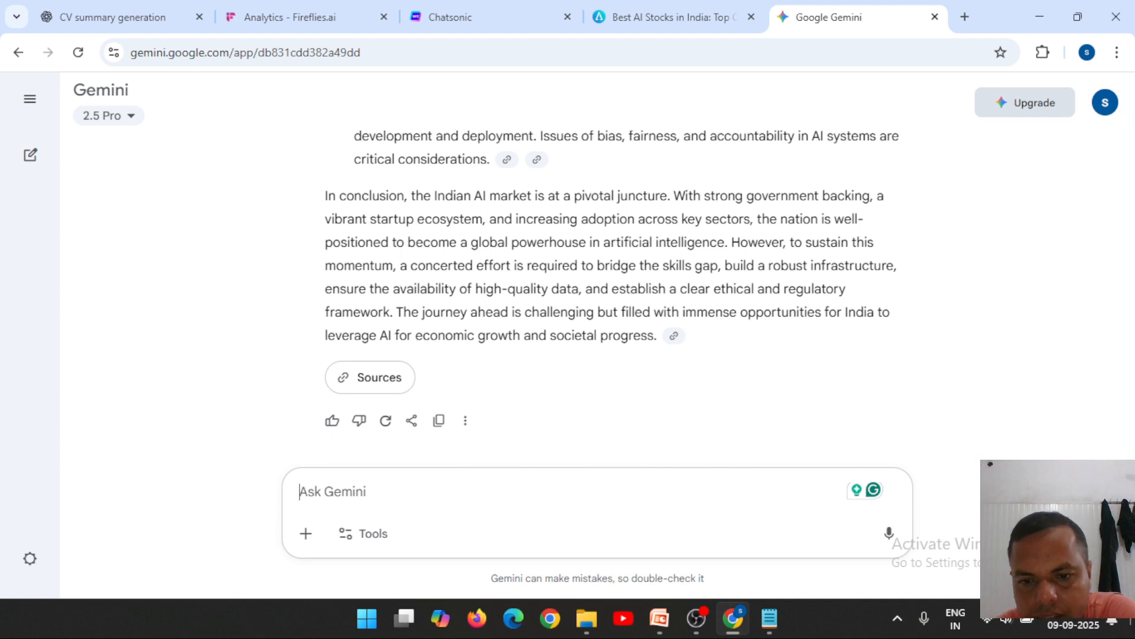
# - View slide 34 on creating audio video from an article in PowerPoint, and launch NotebookLM from notebooklm.google in Chrome
pyautogui.click(653, 624)
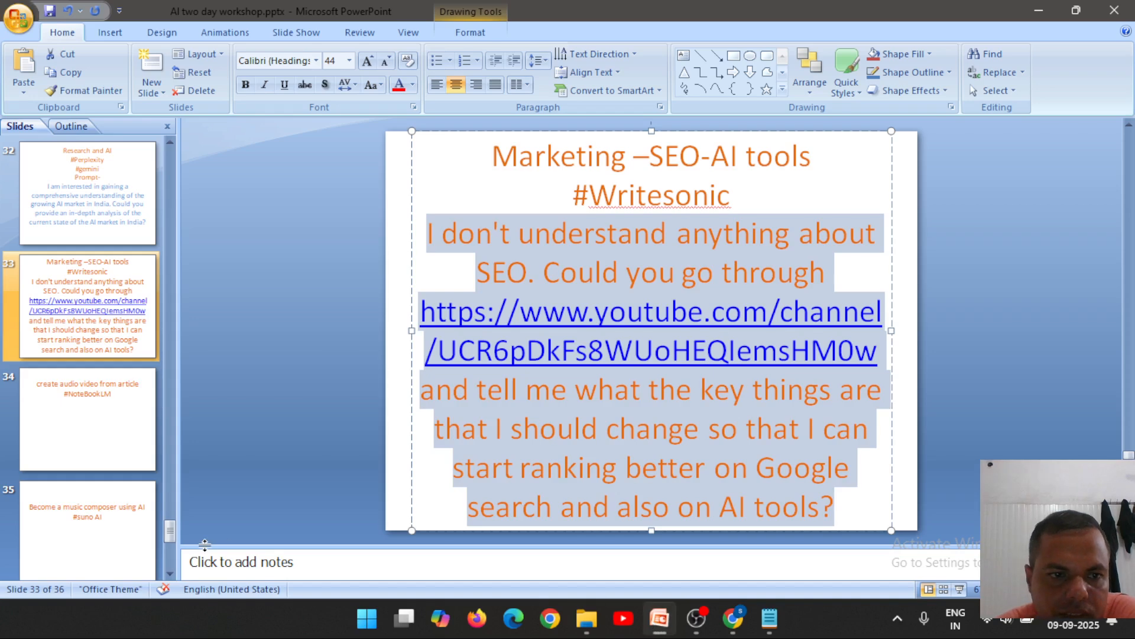
pyautogui.click(114, 419)
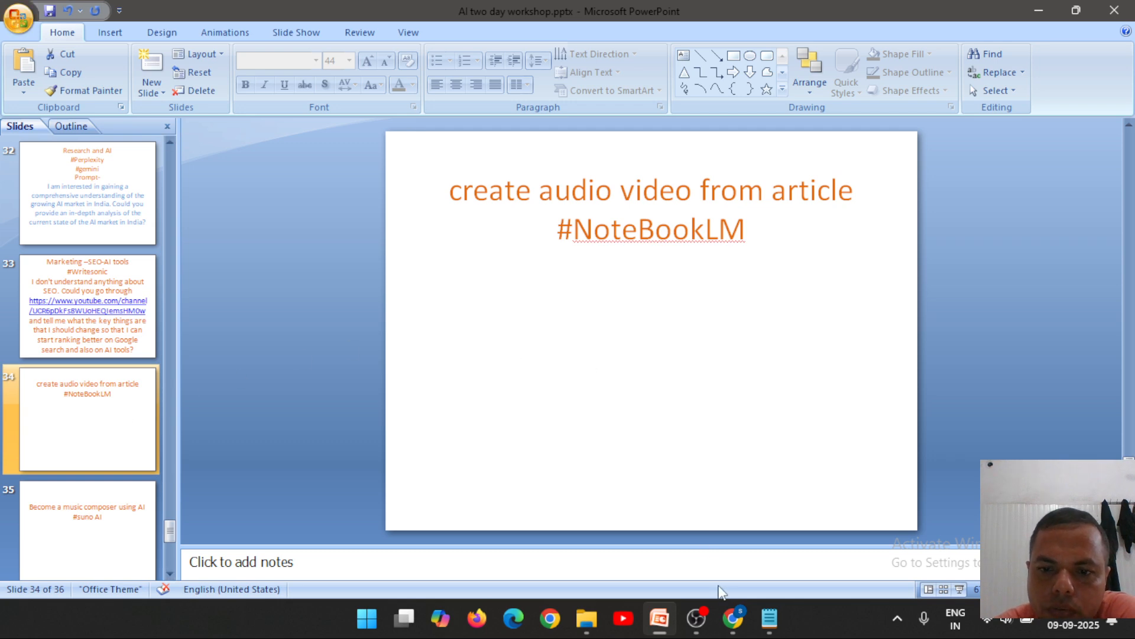
pyautogui.click(732, 618)
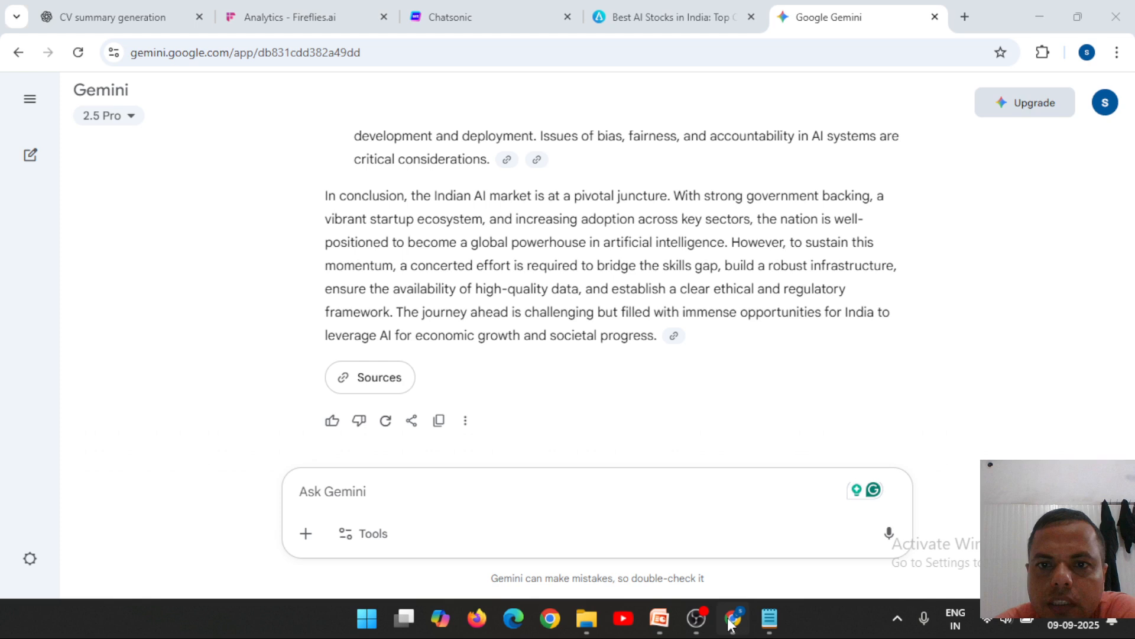
pyautogui.click(664, 50)
pyautogui.write('not')
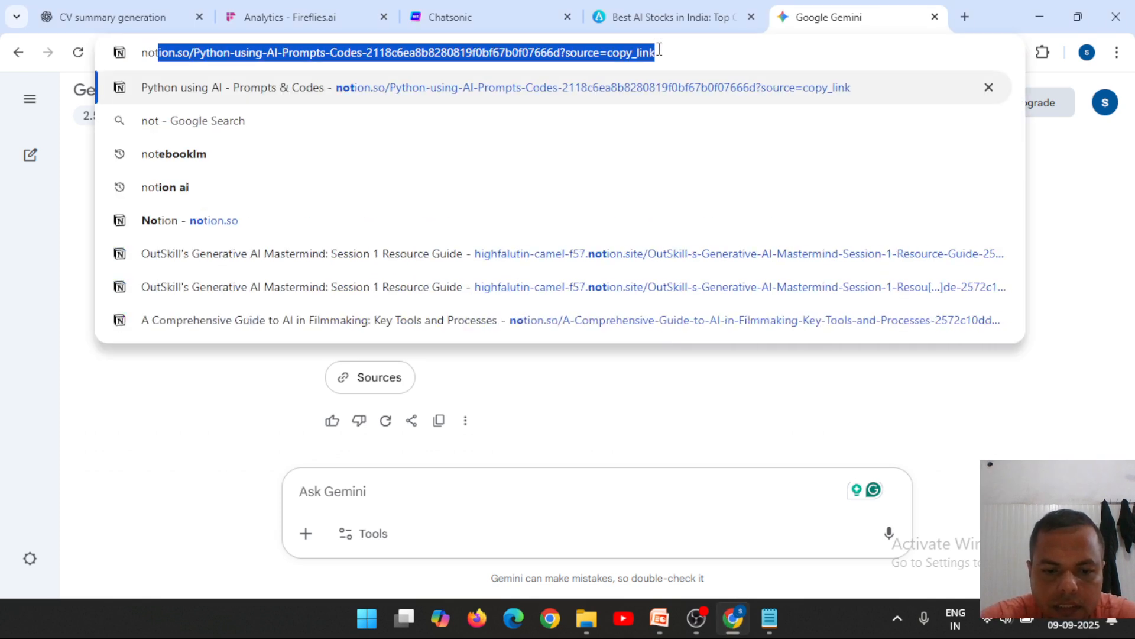
pyautogui.write('ebook')
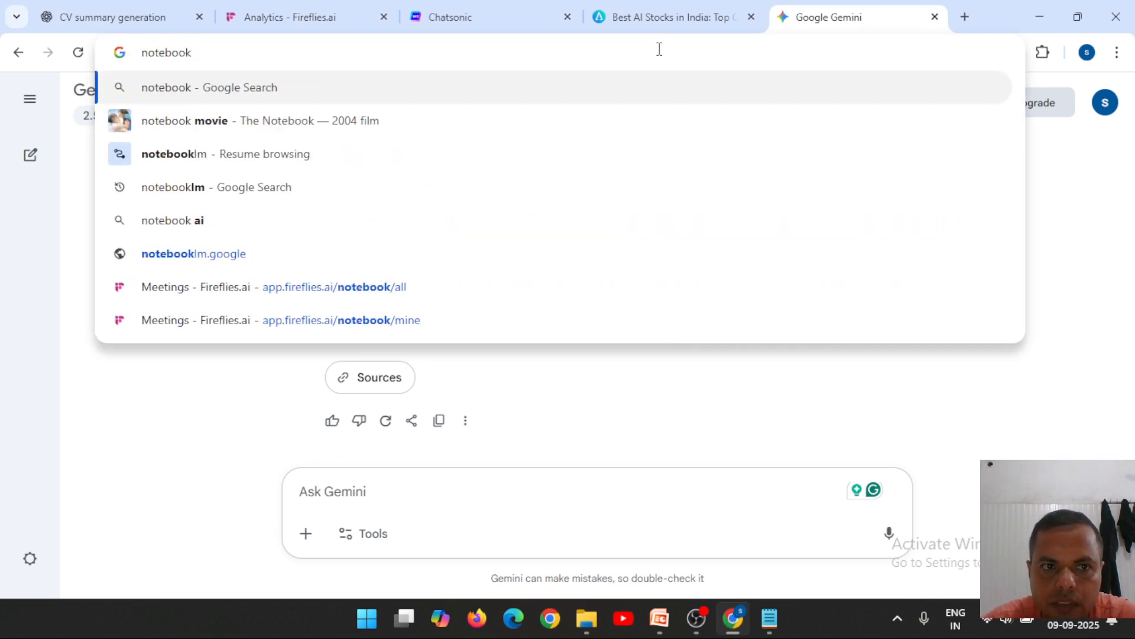
pyautogui.press('Down')
pyautogui.press('Down')
pyautogui.press('Down')
pyautogui.press('Down')
pyautogui.press('Down')
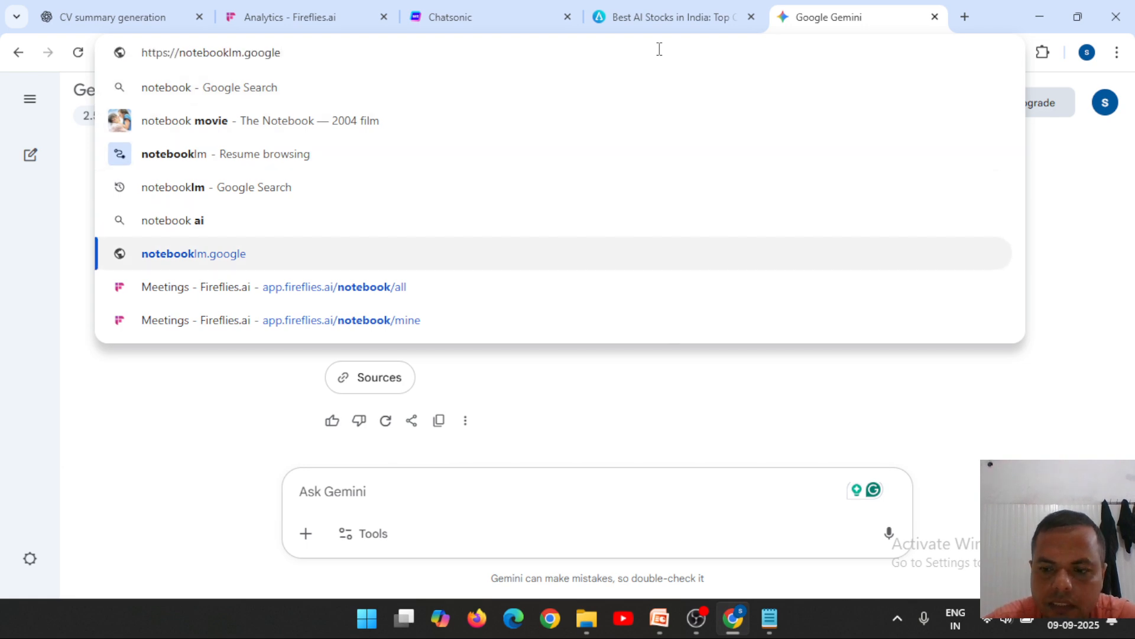
pyautogui.press('Return')
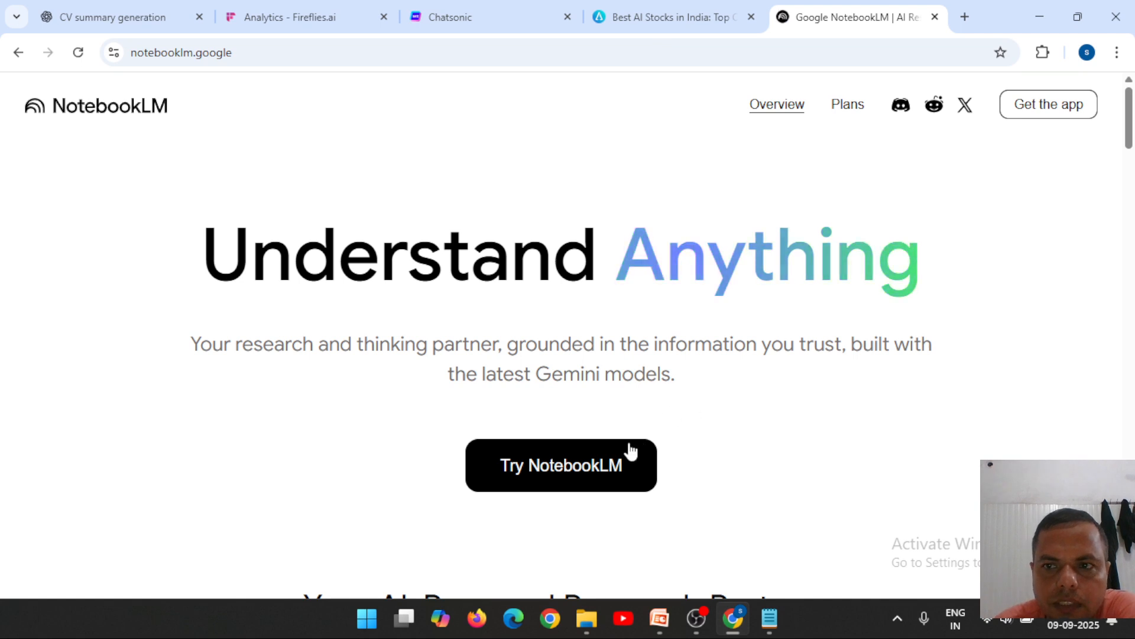
pyautogui.click(608, 471)
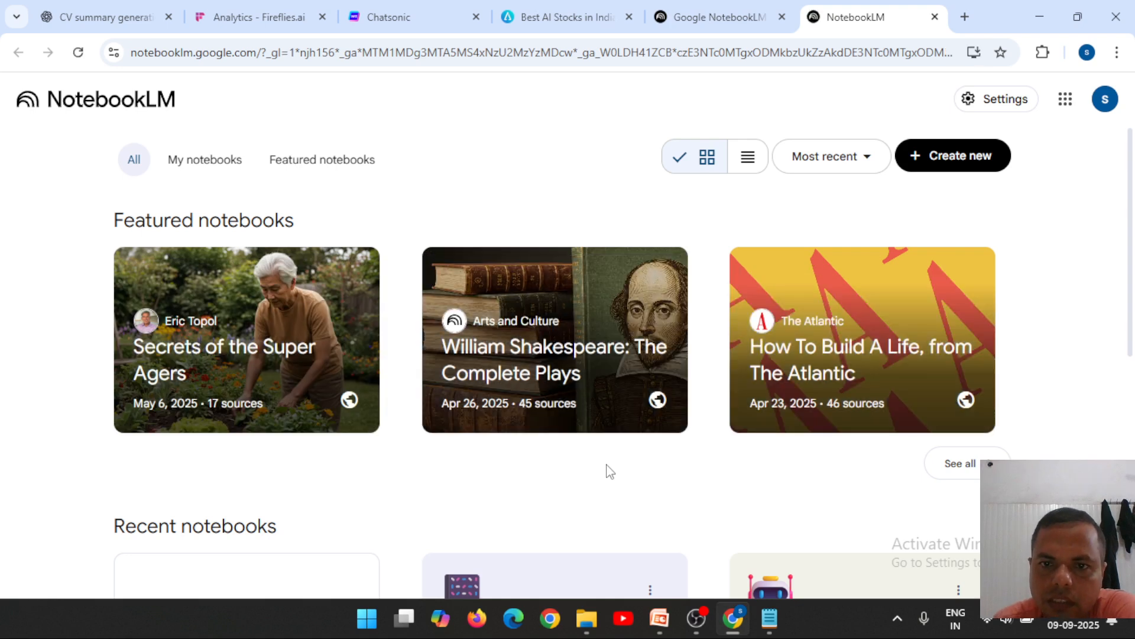
# - Create a new notebook with the Desktop PDF starting with "7VCc6w" as its source, and generate a Video Overview
pyautogui.click(949, 161)
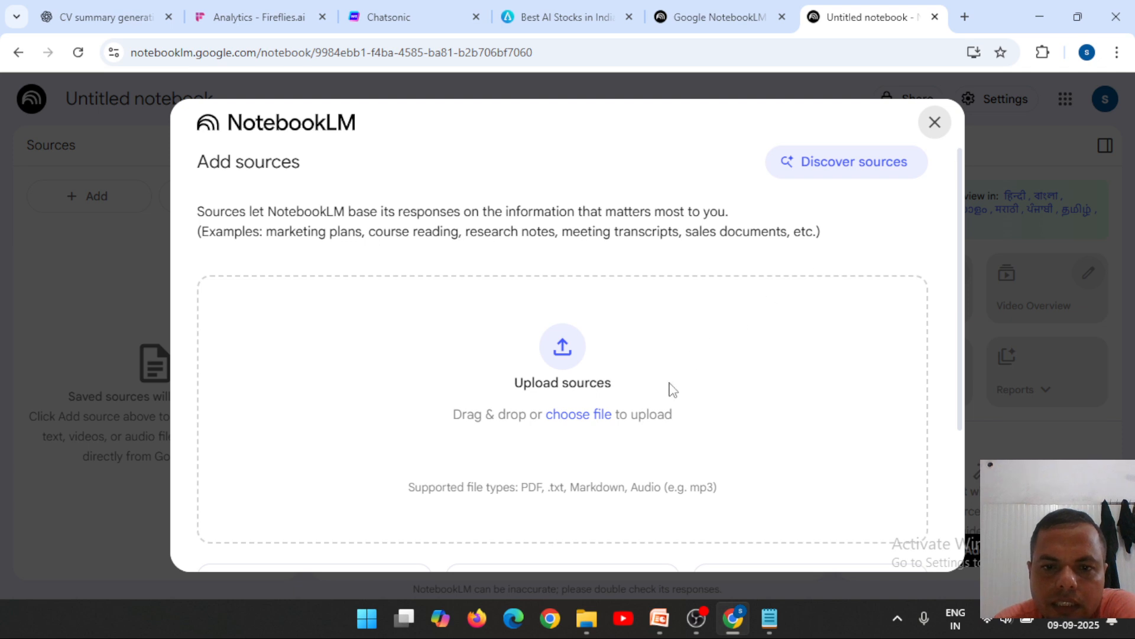
pyautogui.click(588, 417)
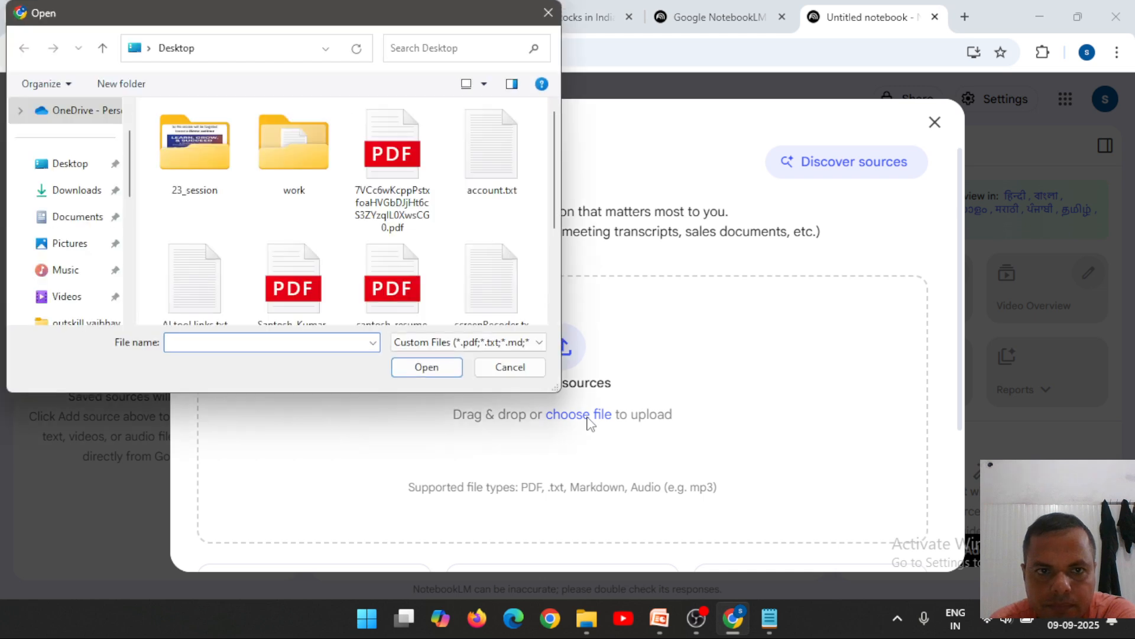
pyautogui.click(379, 177)
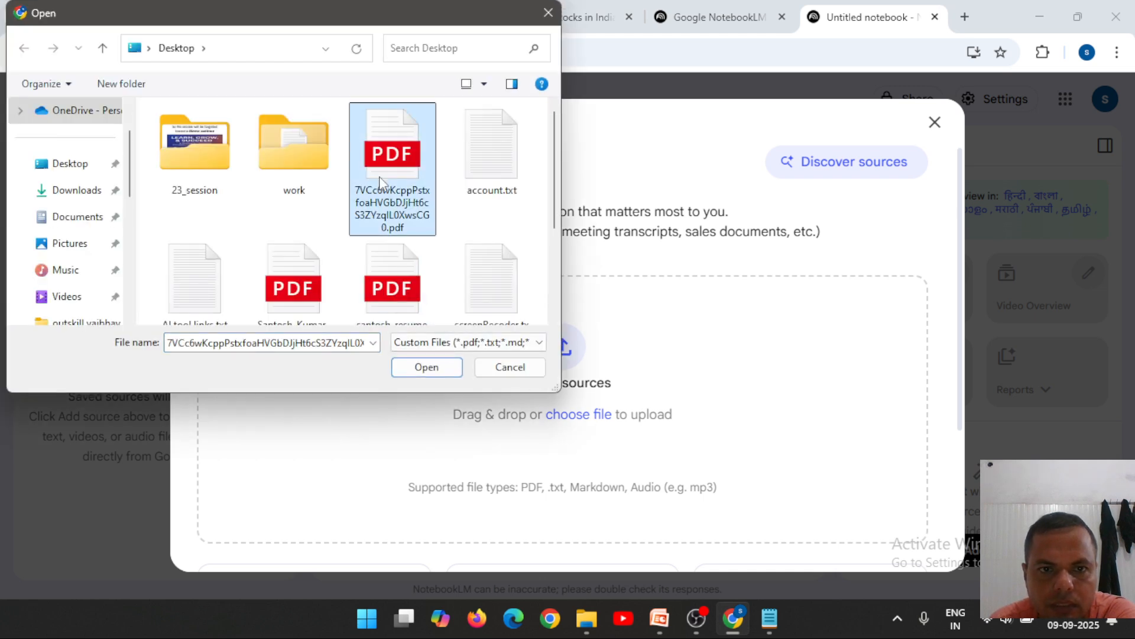
pyautogui.click(423, 368)
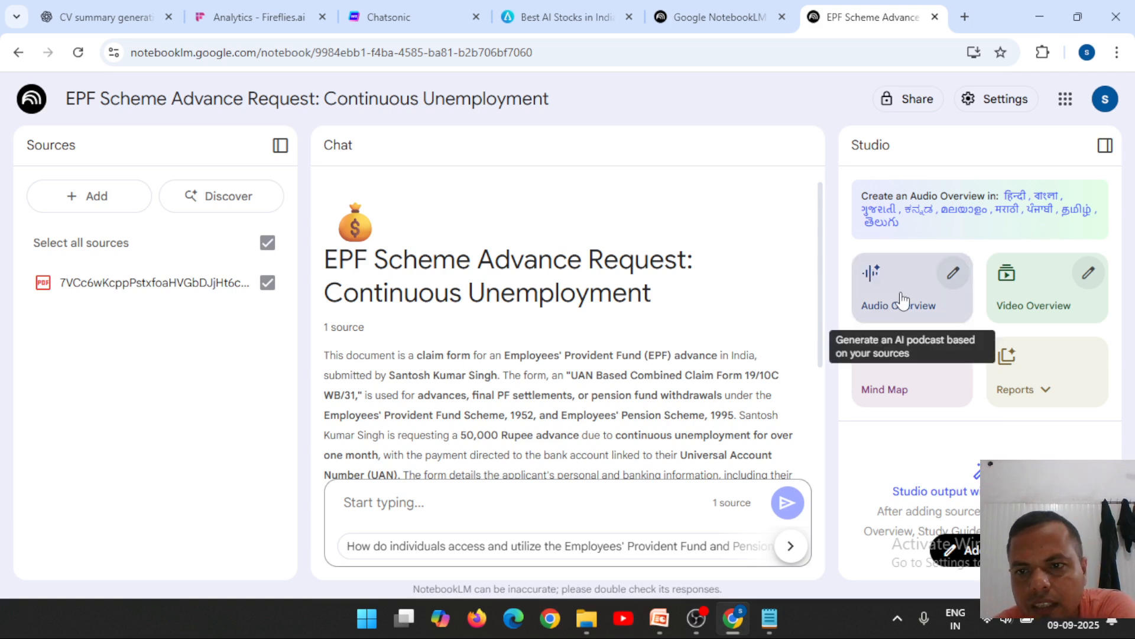
pyautogui.click(1035, 302)
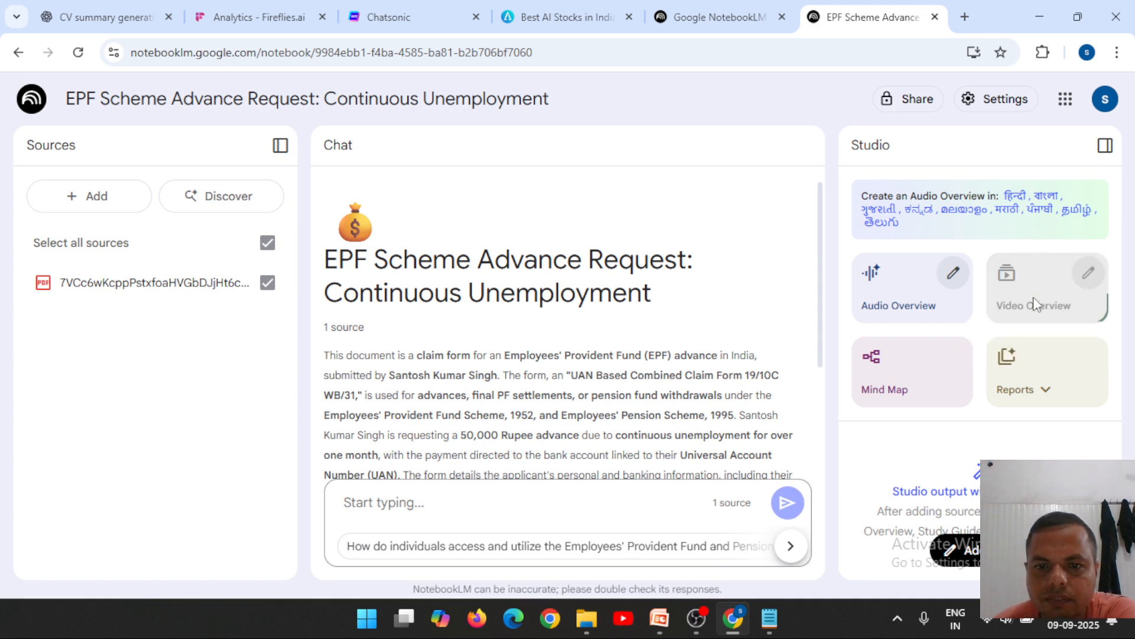
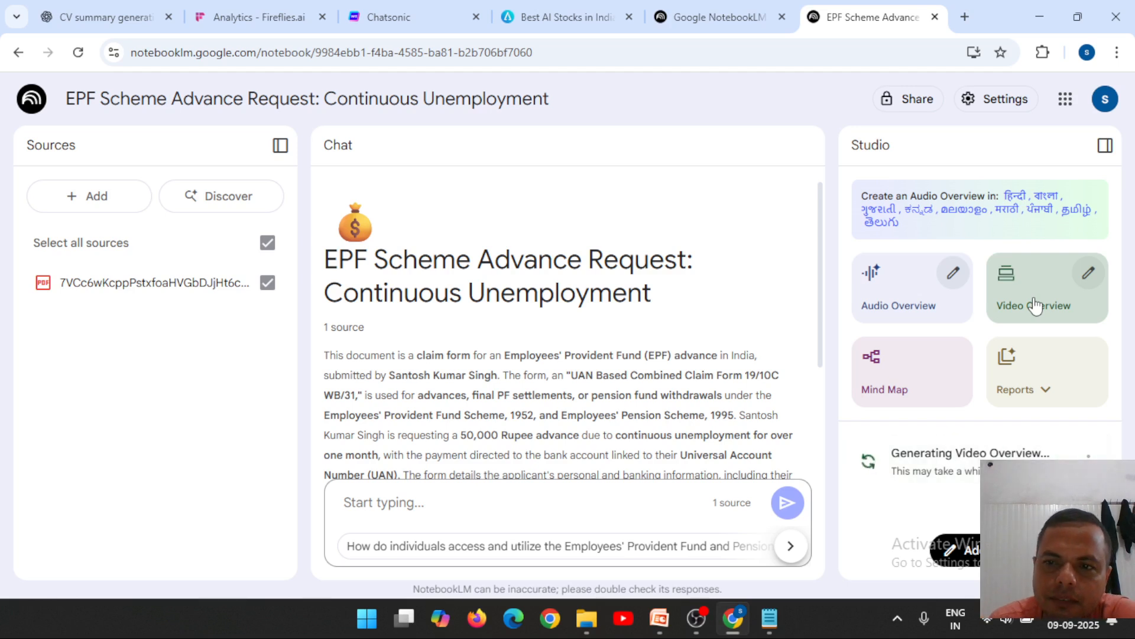
pyautogui.moveTo(693, 631)
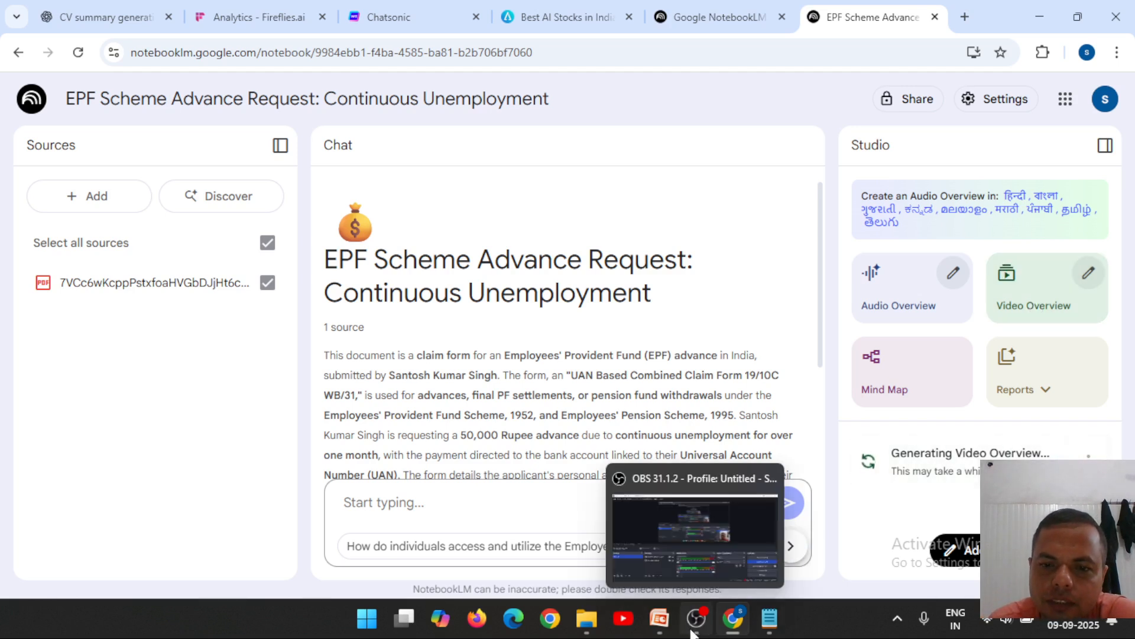
# - View slide 35 on composing music with Suno AI in PowerPoint, and open suno.com in a new Chrome tab, declining the remixing offer
pyautogui.click(659, 618)
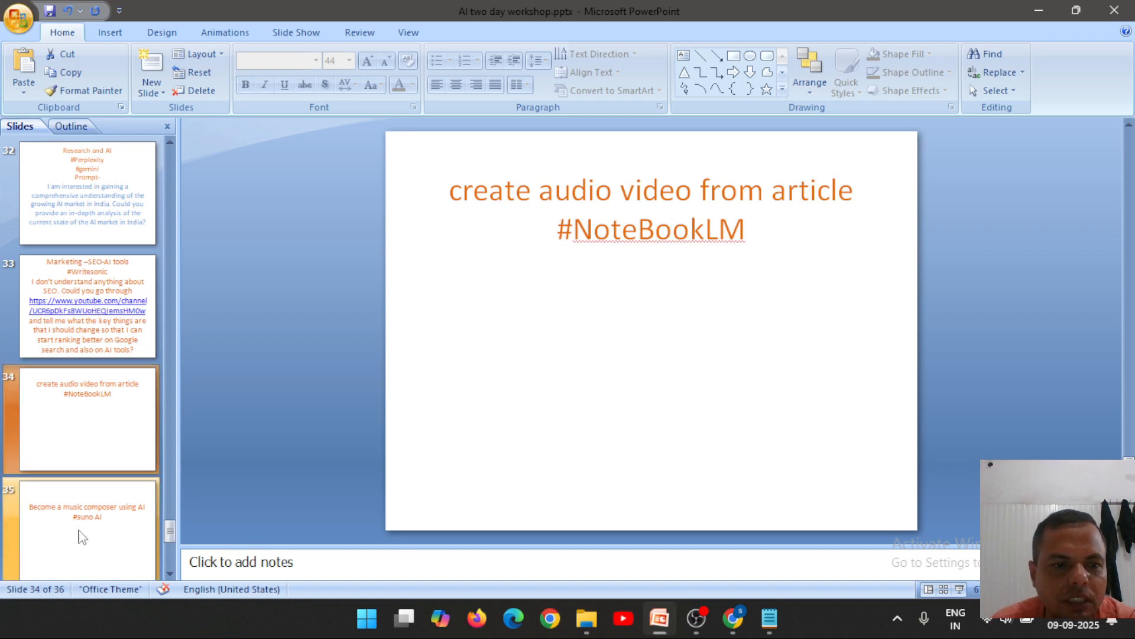
pyautogui.click(89, 521)
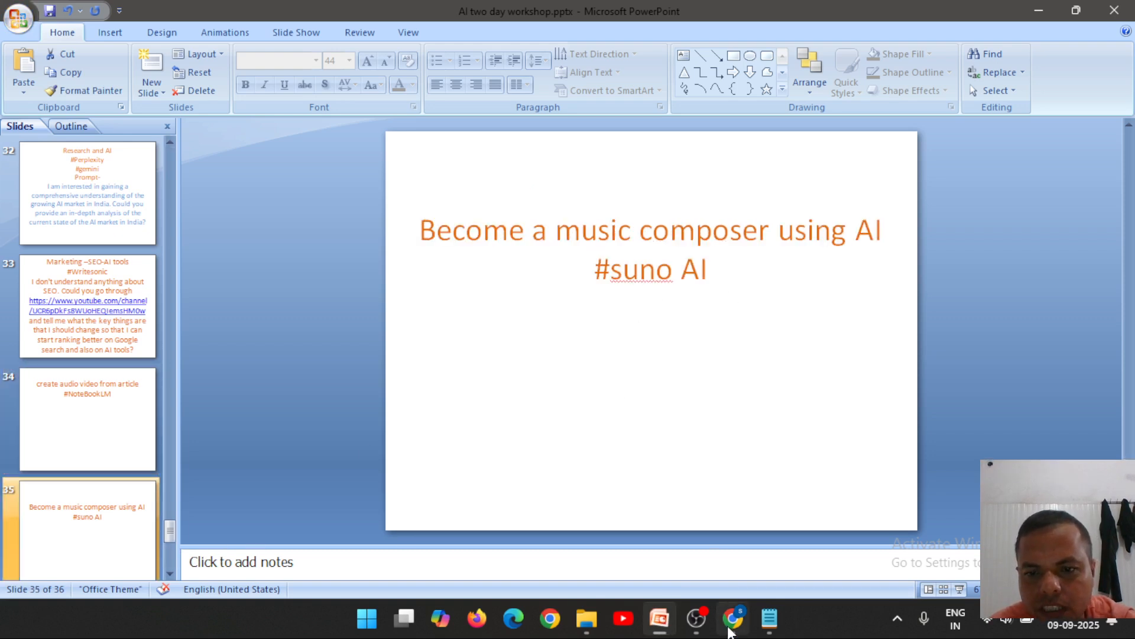
pyautogui.click(734, 618)
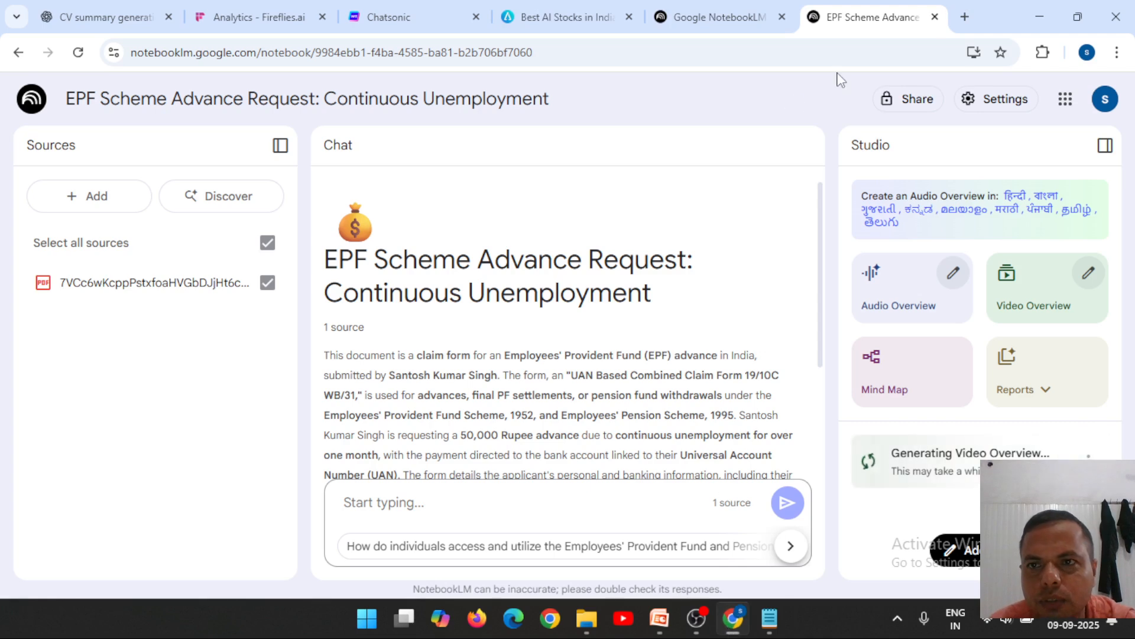
pyautogui.click(965, 16)
pyautogui.write('suno')
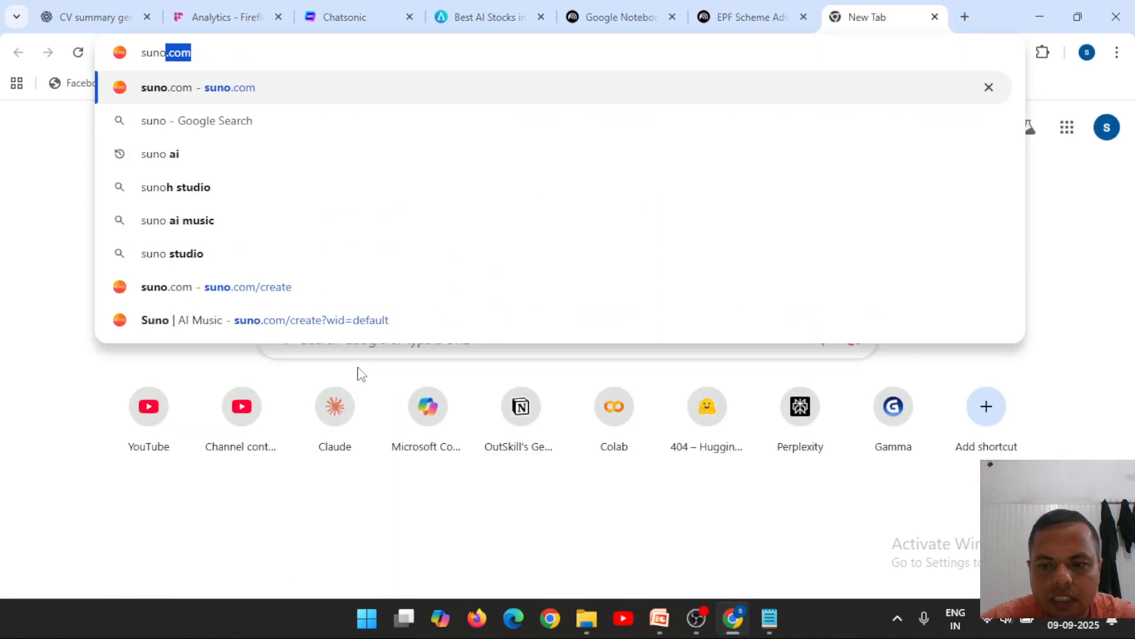
pyautogui.press('Return')
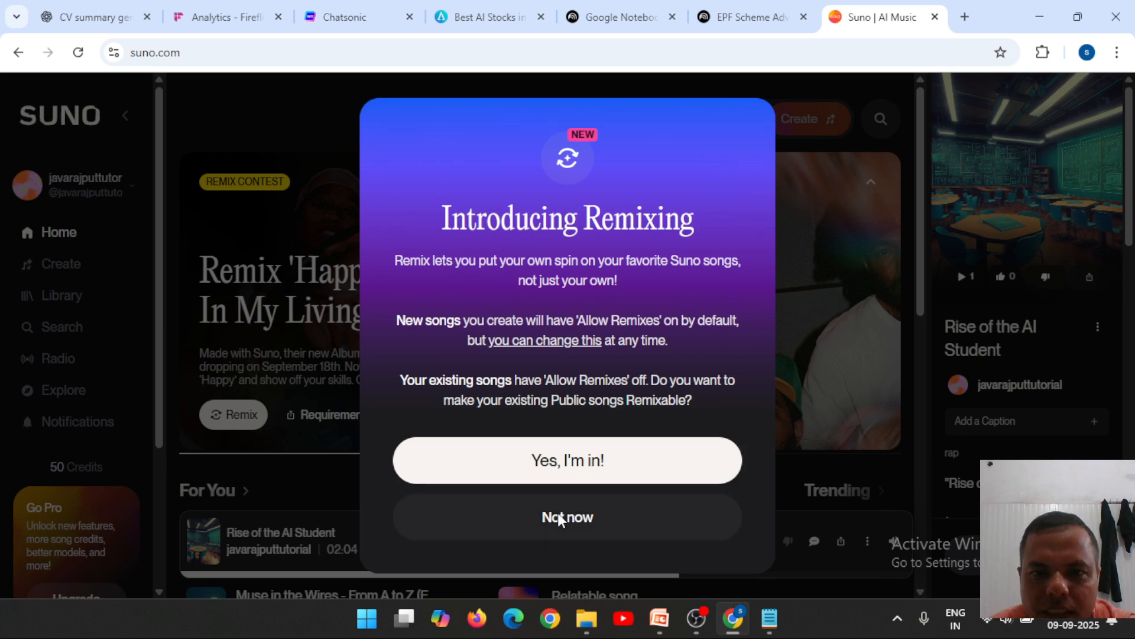
pyautogui.click(558, 518)
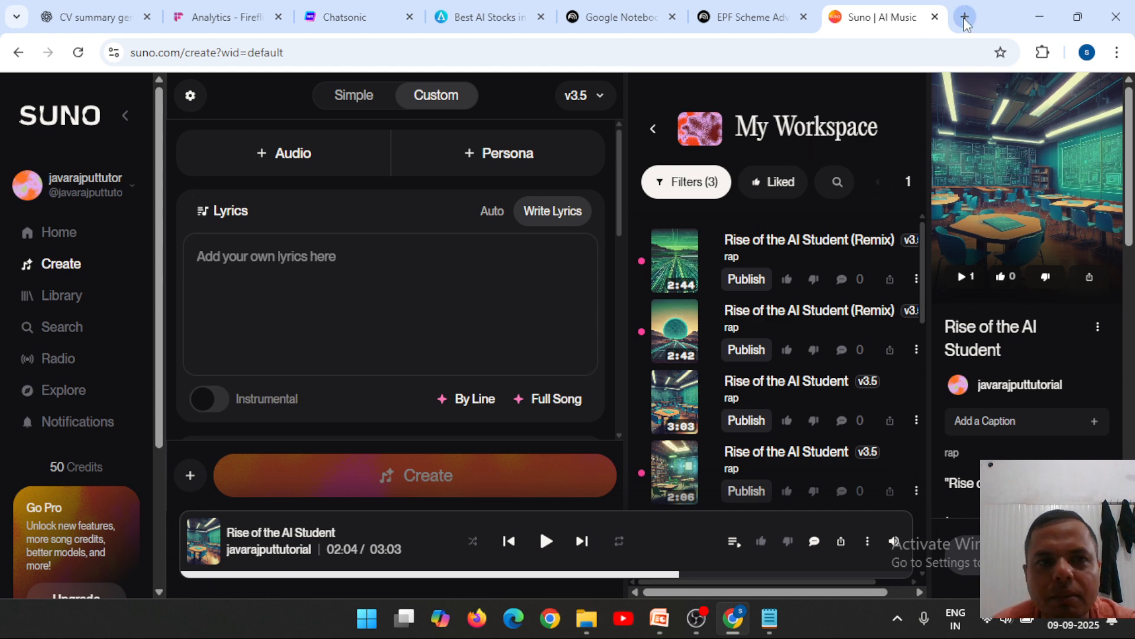
# - Ask ChatGPT in a new chat for a "song for UPSC student", and draft the unsent follow-up "song for UPSC student lyrics"
pyautogui.click(98, 7)
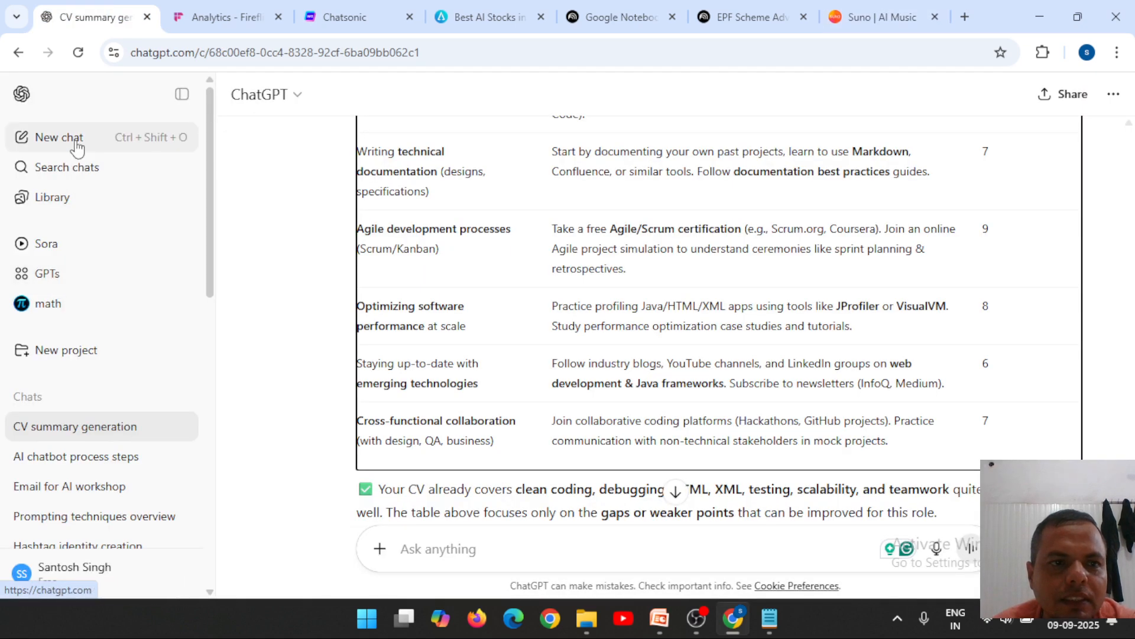
pyautogui.click(59, 138)
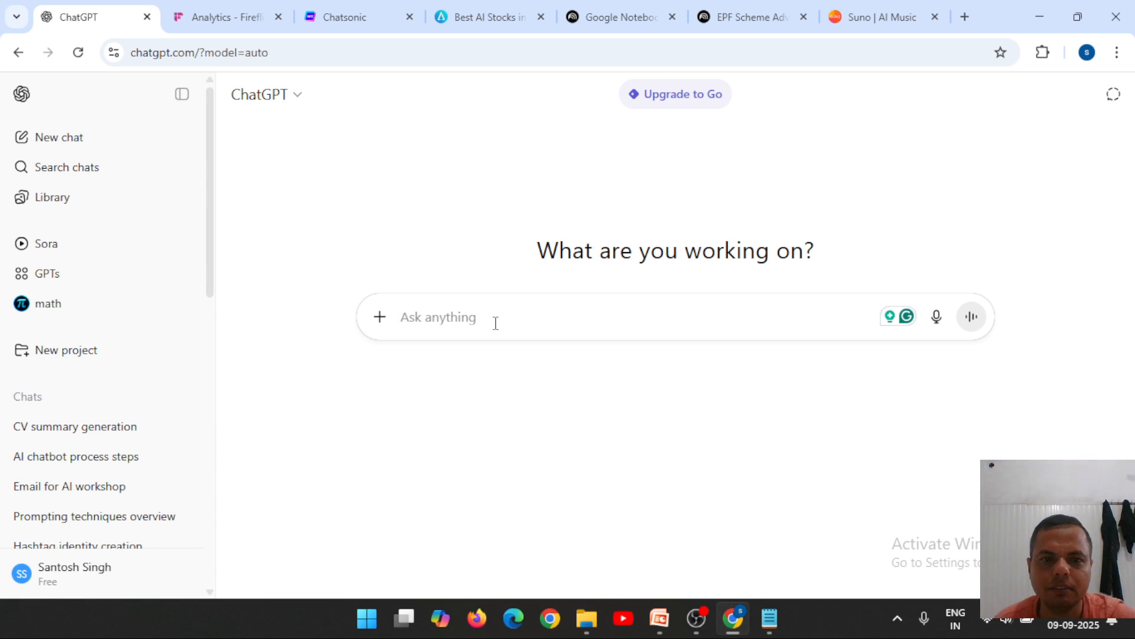
pyautogui.write('song')
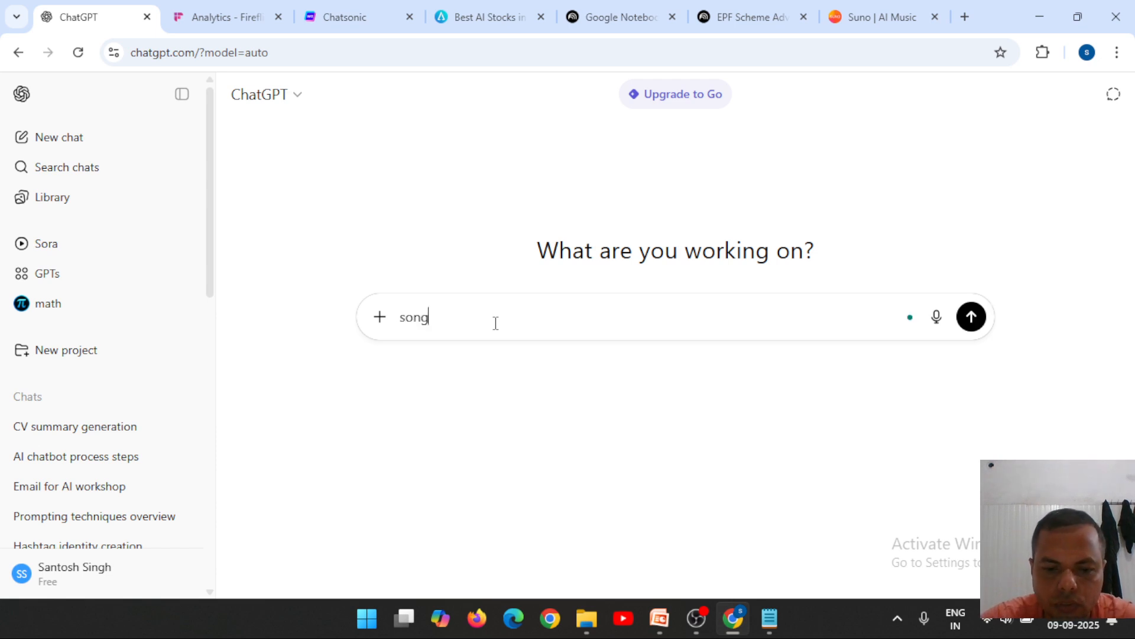
pyautogui.write(' for ')
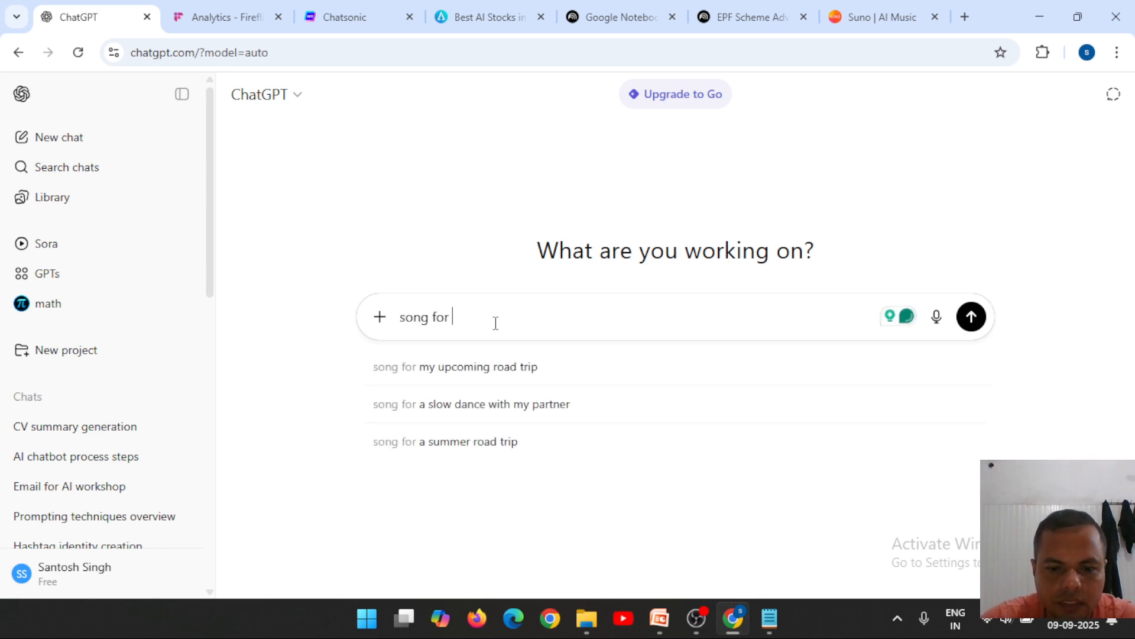
pyautogui.write('UP')
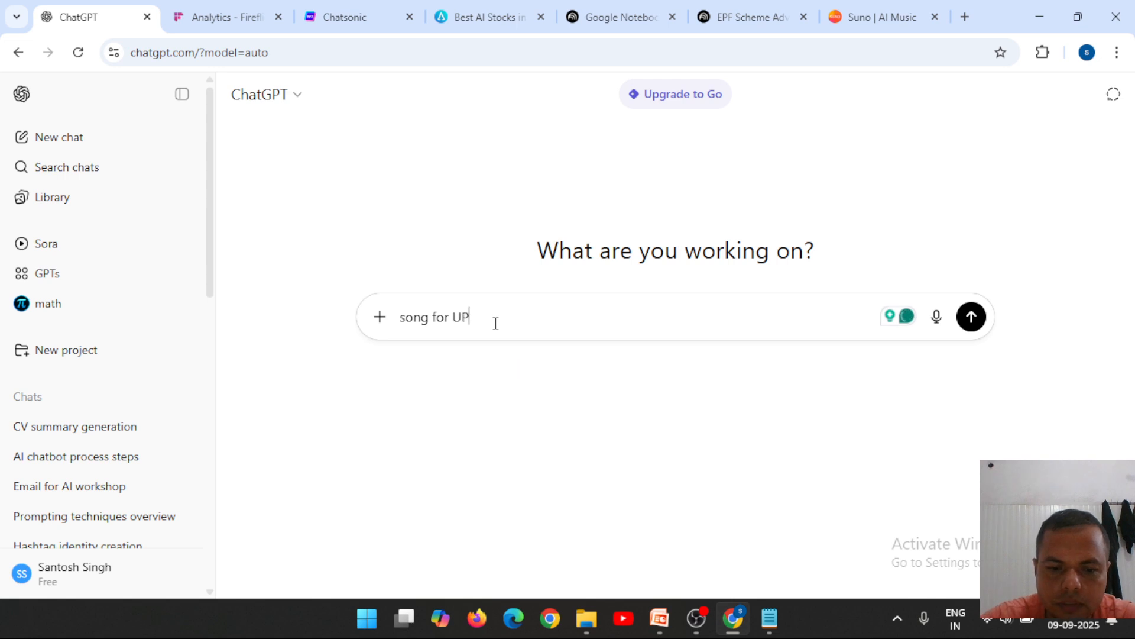
pyautogui.write('SC ')
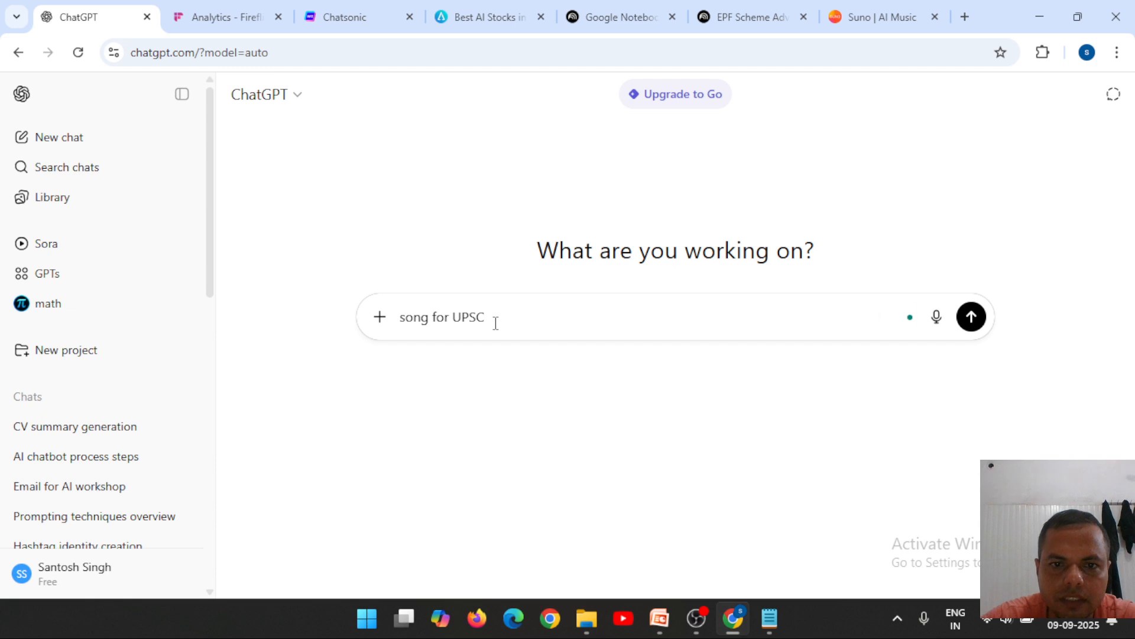
pyautogui.write('studen')
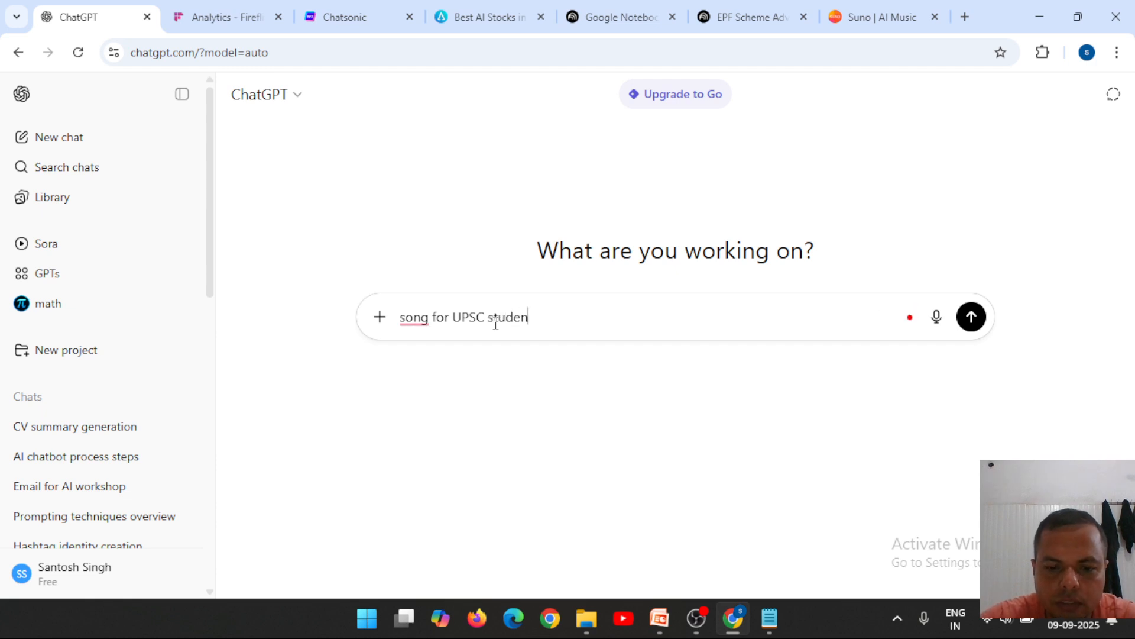
pyautogui.write('t')
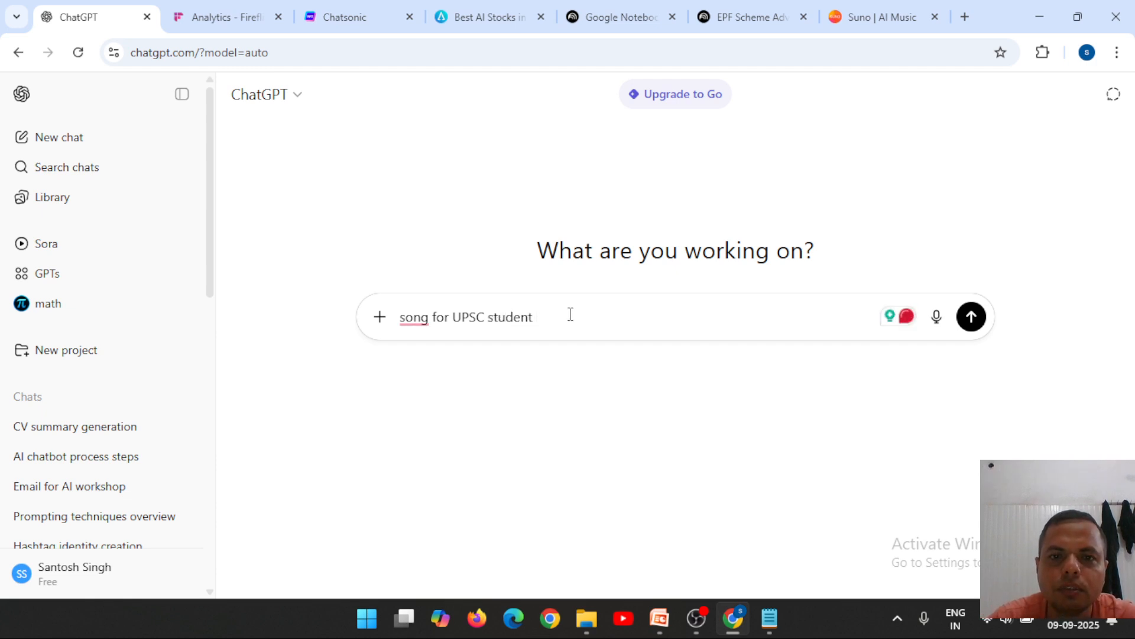
pyautogui.moveTo(539, 318); pyautogui.dragTo(380, 319)
pyautogui.hotkey('ctrl', 'c')
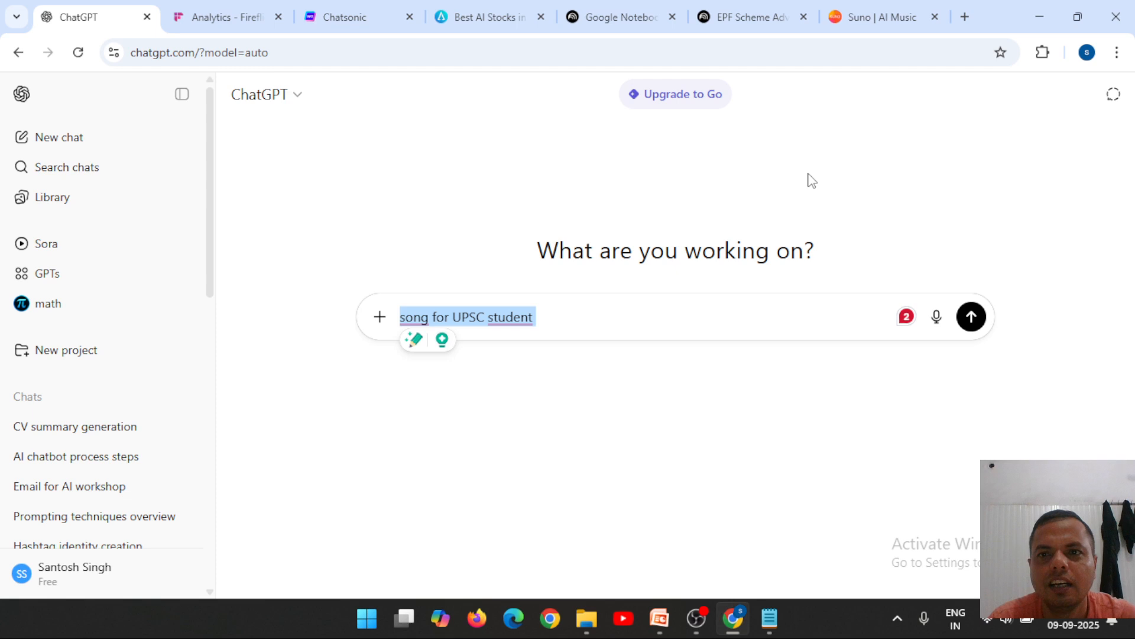
pyautogui.click(881, 16)
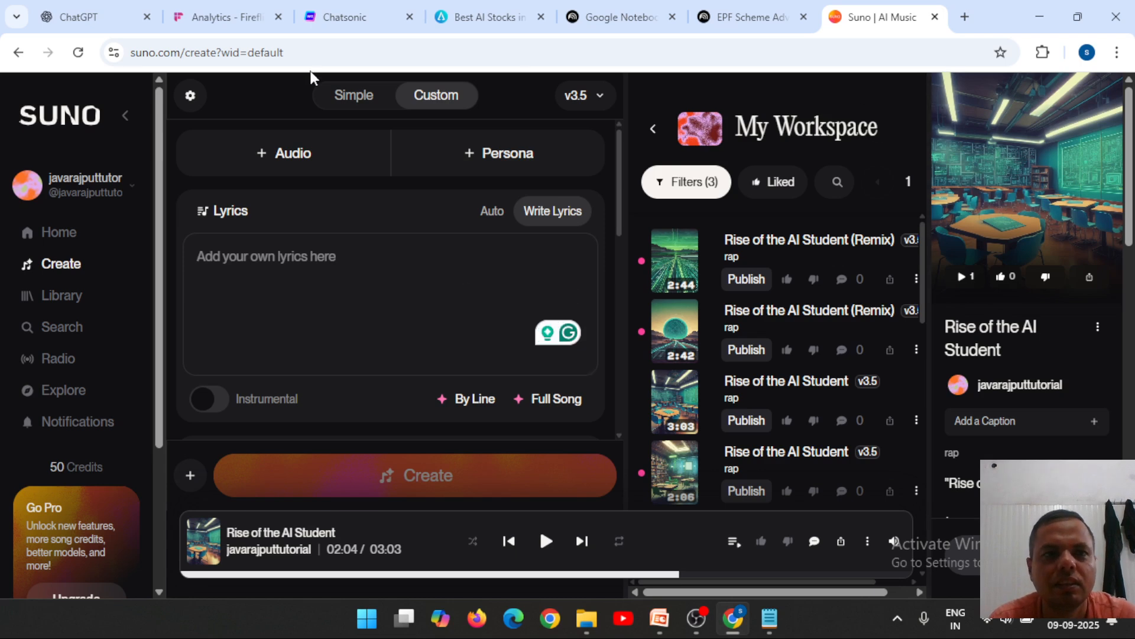
pyautogui.click(74, 7)
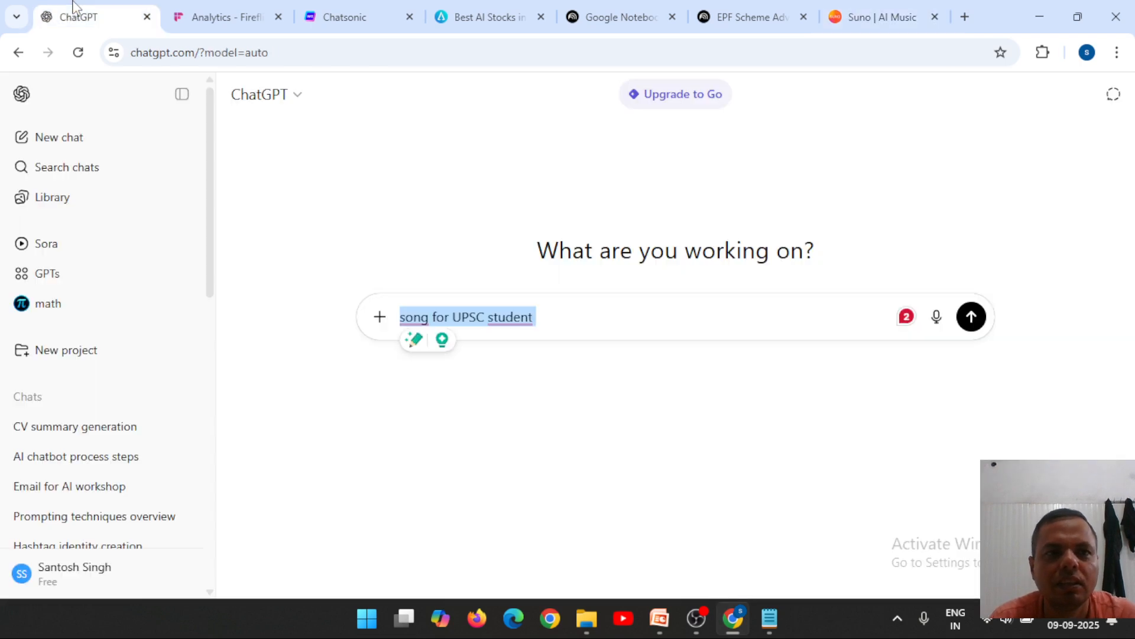
pyautogui.click(586, 312)
pyautogui.press('Return')
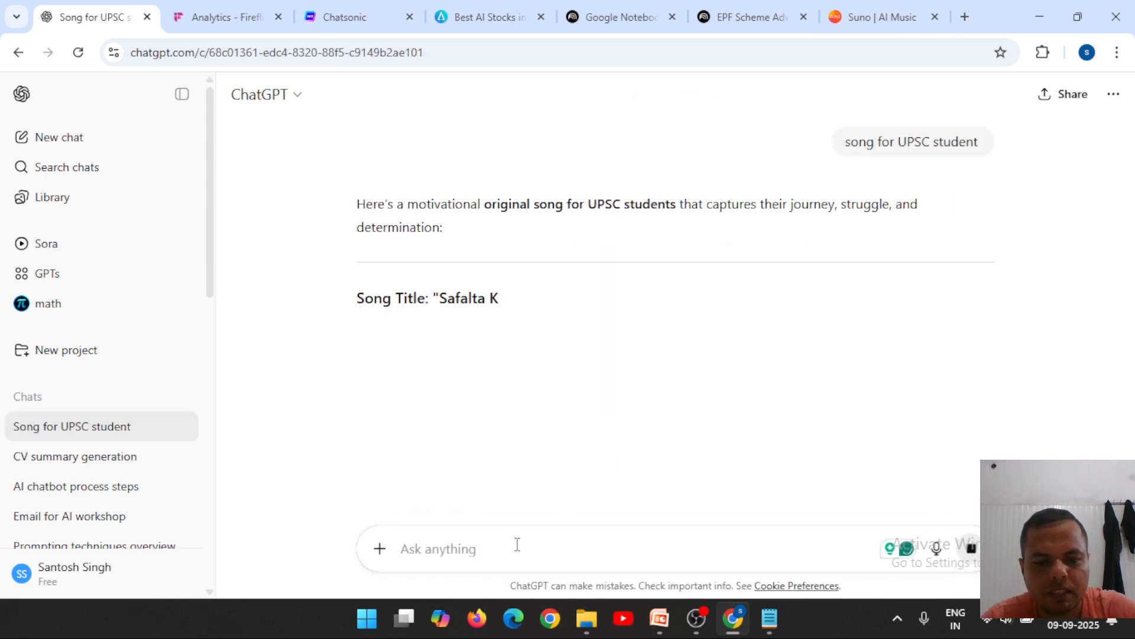
pyautogui.hotkey('ctrl', 'v')
pyautogui.write('lyrics')
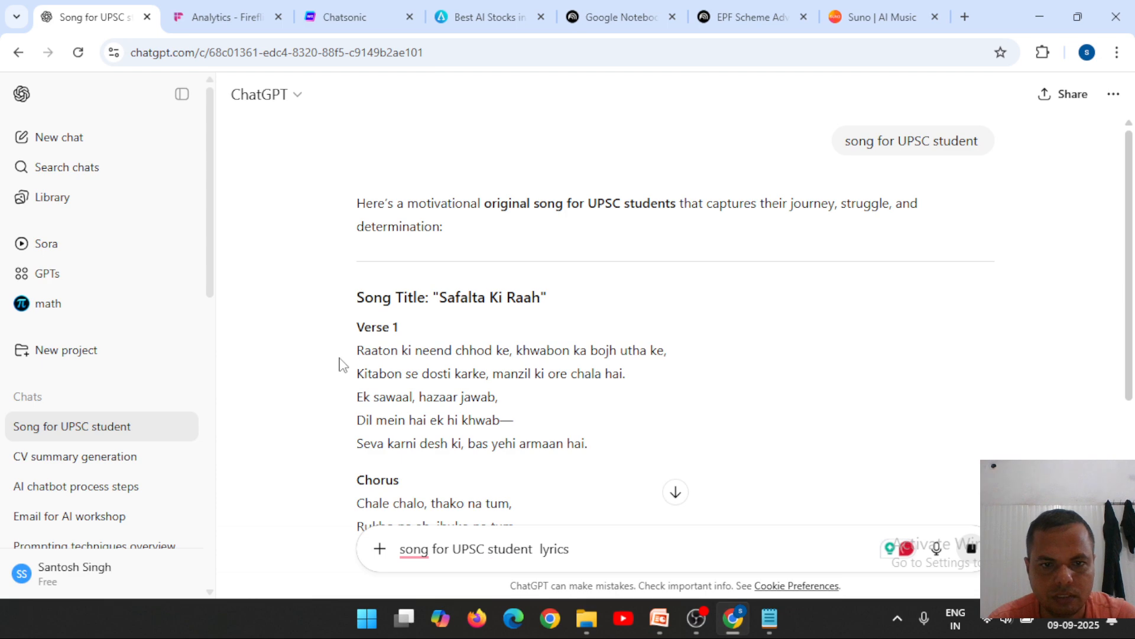
# - Copy ChatGPT's lyrics from Verse 1 through the Final Chorus into Suno's custom lyrics and create the song
pyautogui.moveTo(358, 326); pyautogui.dragTo(739, 470)
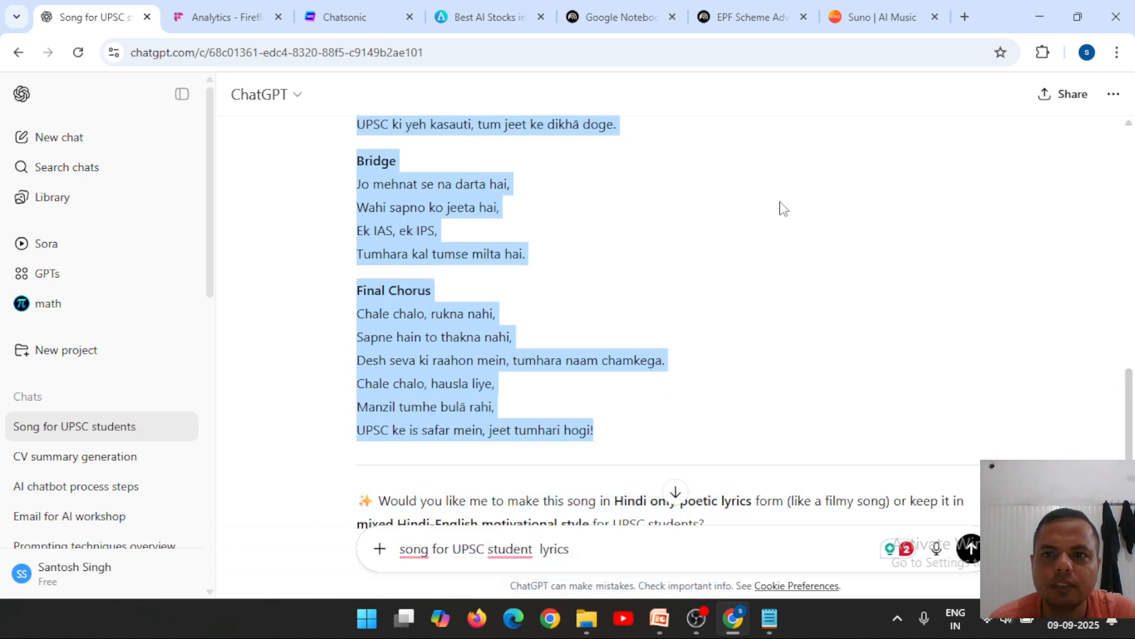
pyautogui.click(875, 17)
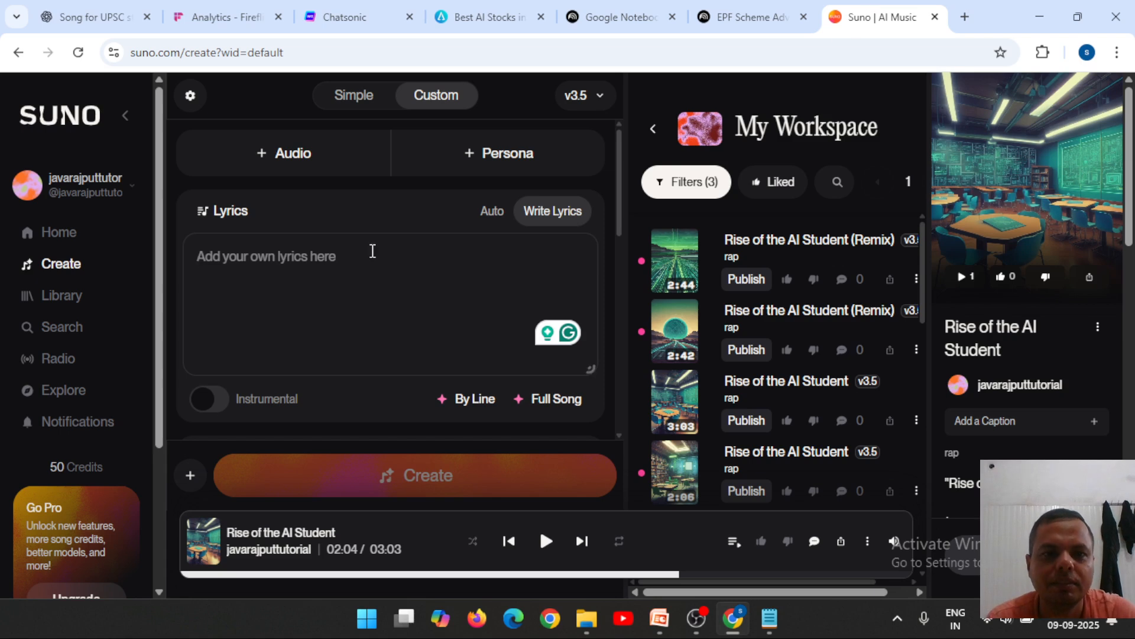
pyautogui.hotkey('ctrl', 'v')
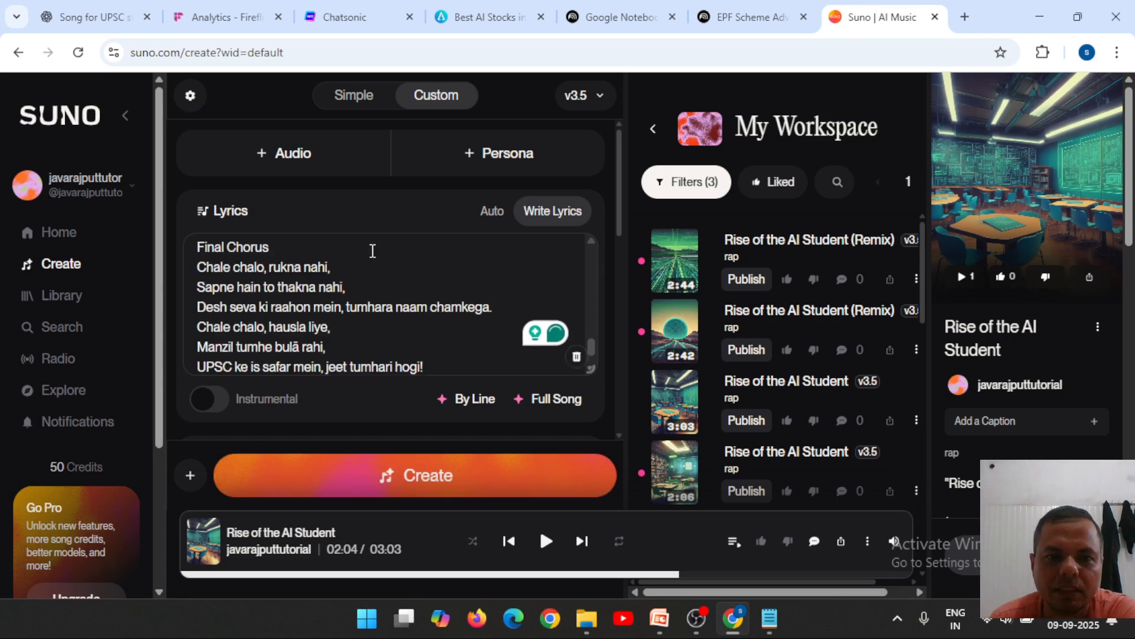
pyautogui.click(420, 478)
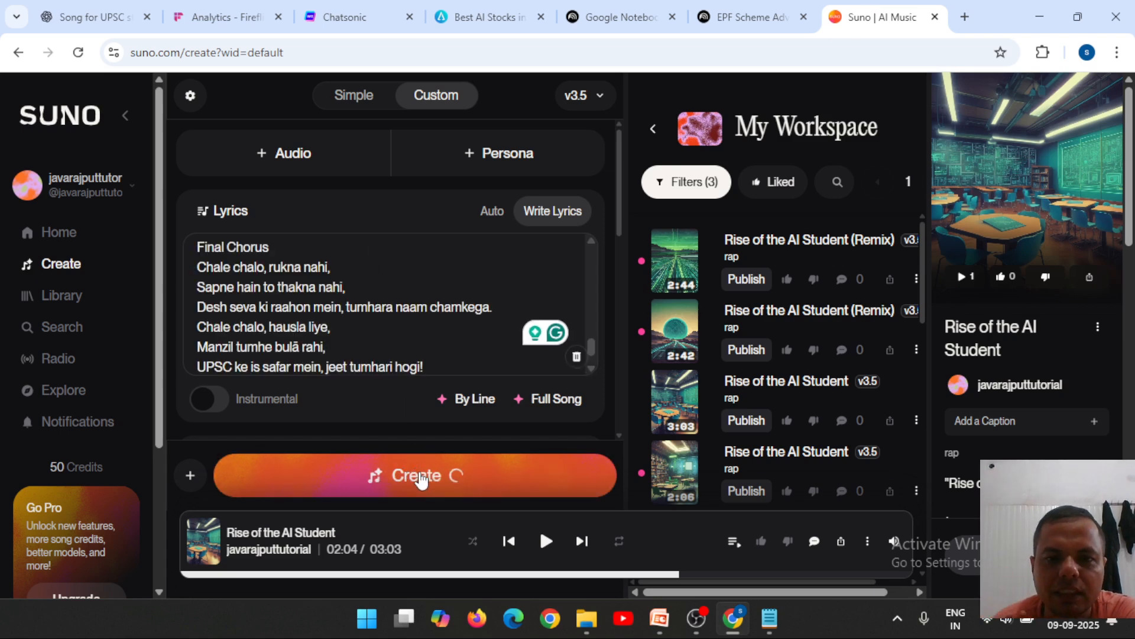
# - Check the Video Overview's progress in NotebookLM, and open and play the first v3.5 version of "Verse 1" in Suno
pyautogui.click(762, 8)
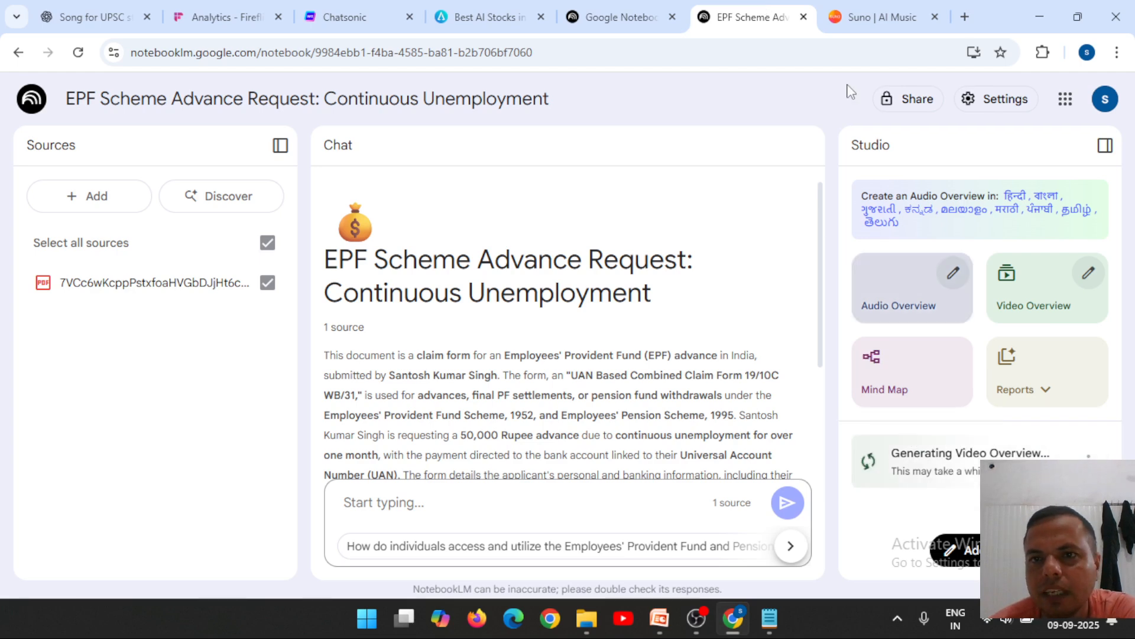
pyautogui.click(875, 16)
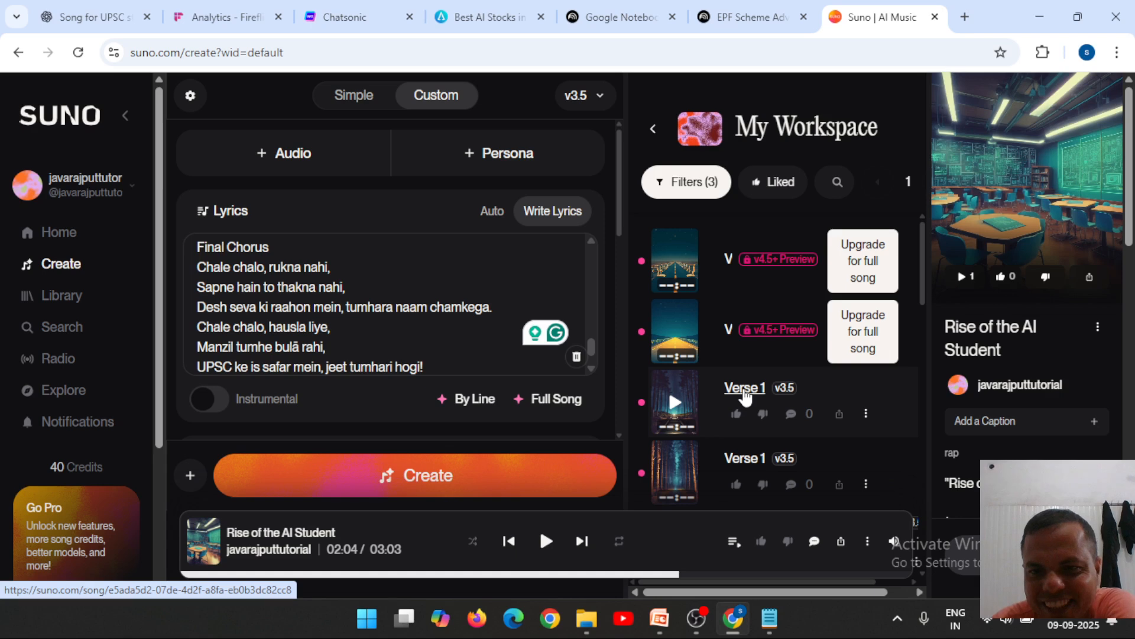
pyautogui.click(745, 389)
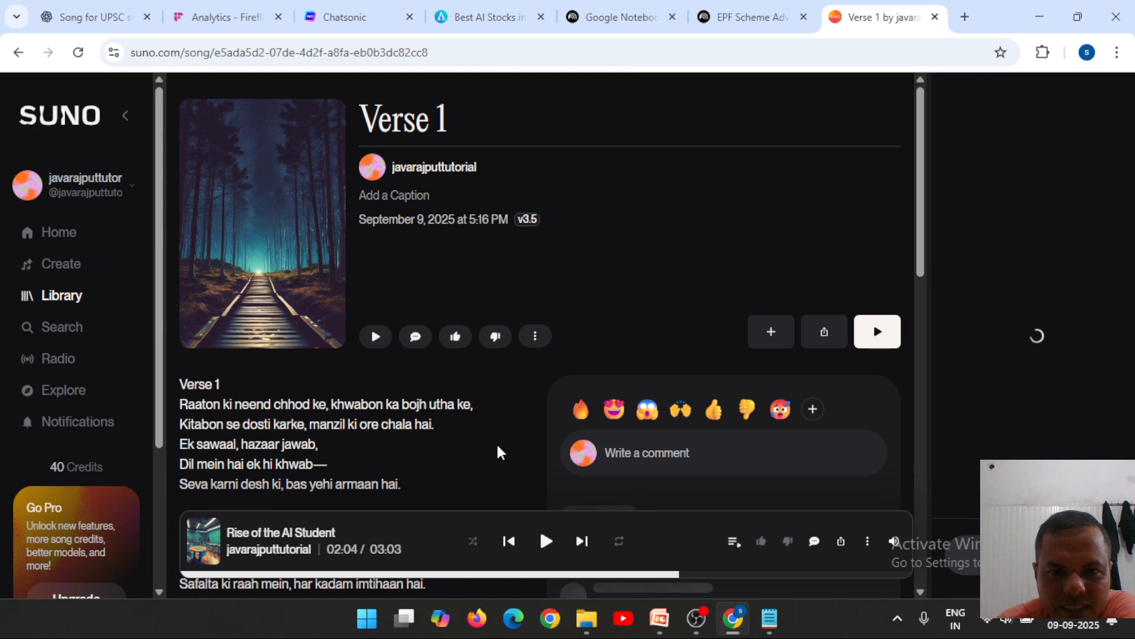
pyautogui.click(375, 337)
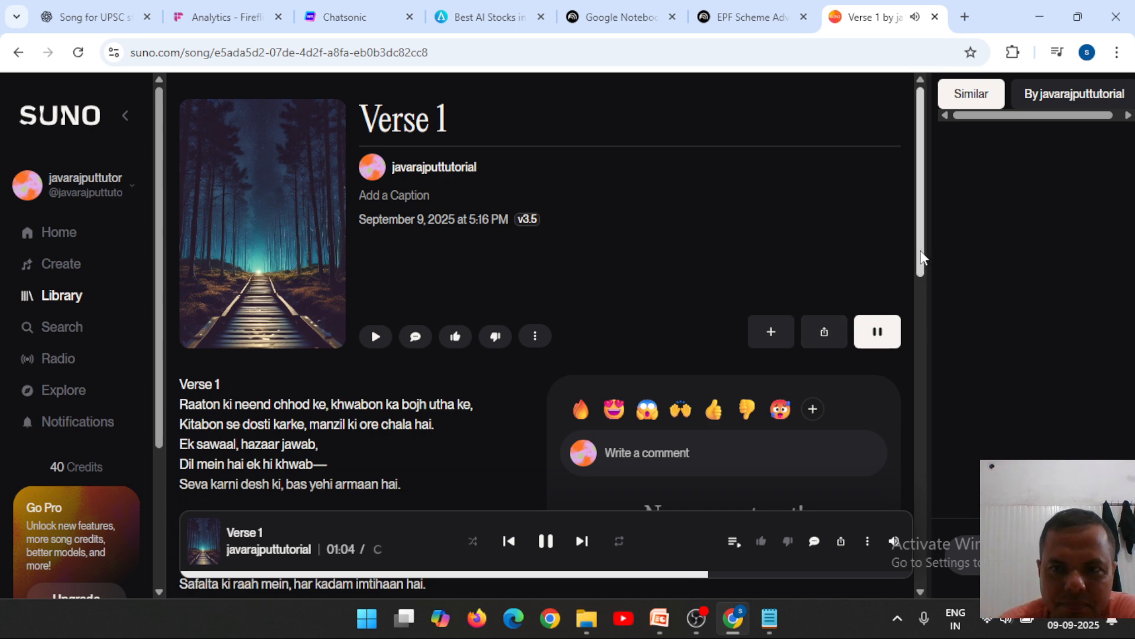
pyautogui.moveTo(920, 250); pyautogui.dragTo(938, 228)
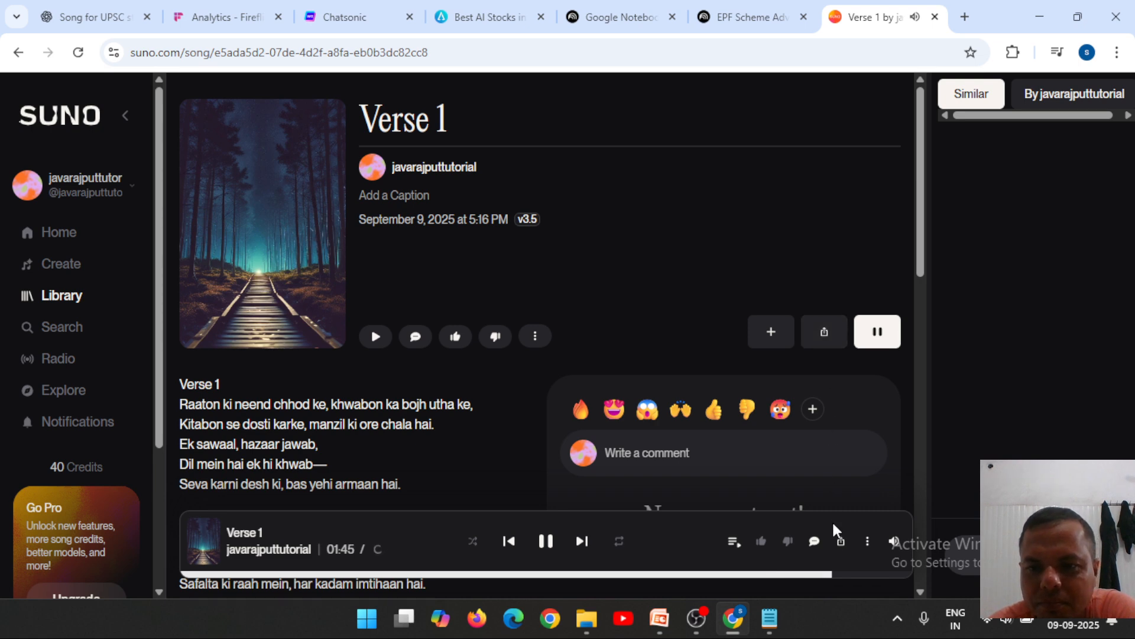
# - Download the "Verse 1" song as MP3 Audio without upgrading for commercial rights
pyautogui.click(867, 541)
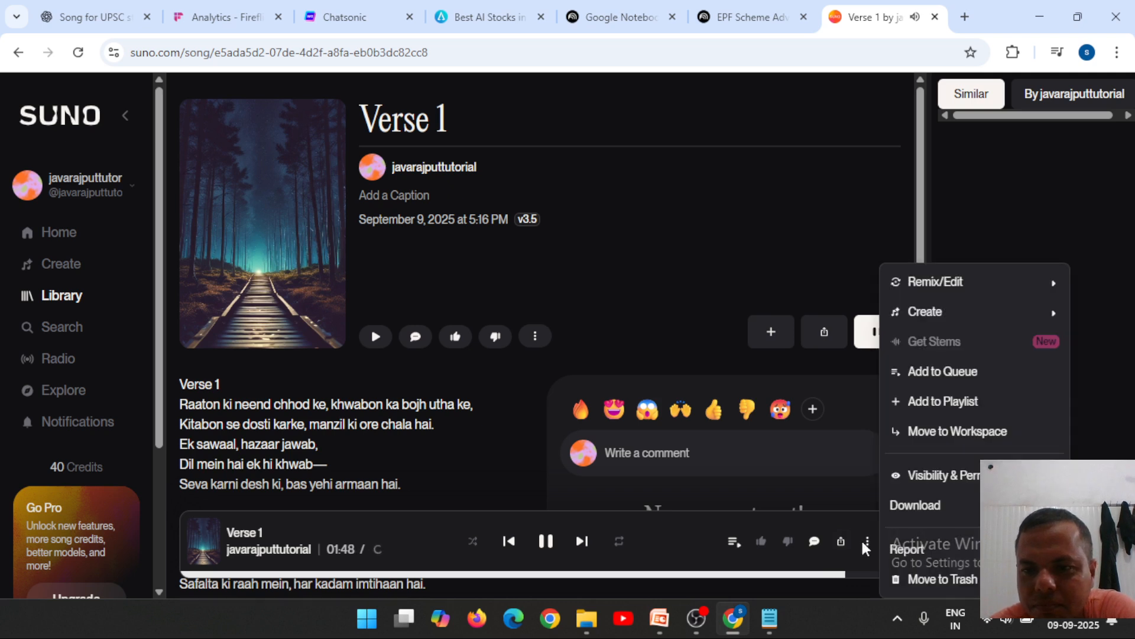
pyautogui.moveTo(941, 506)
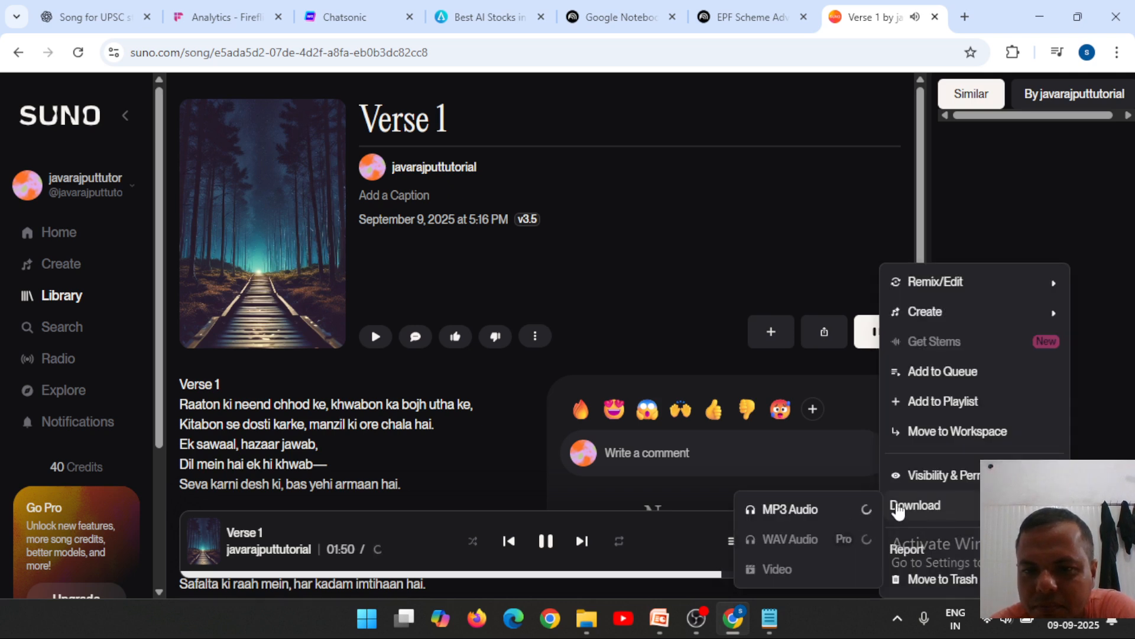
pyautogui.click(804, 511)
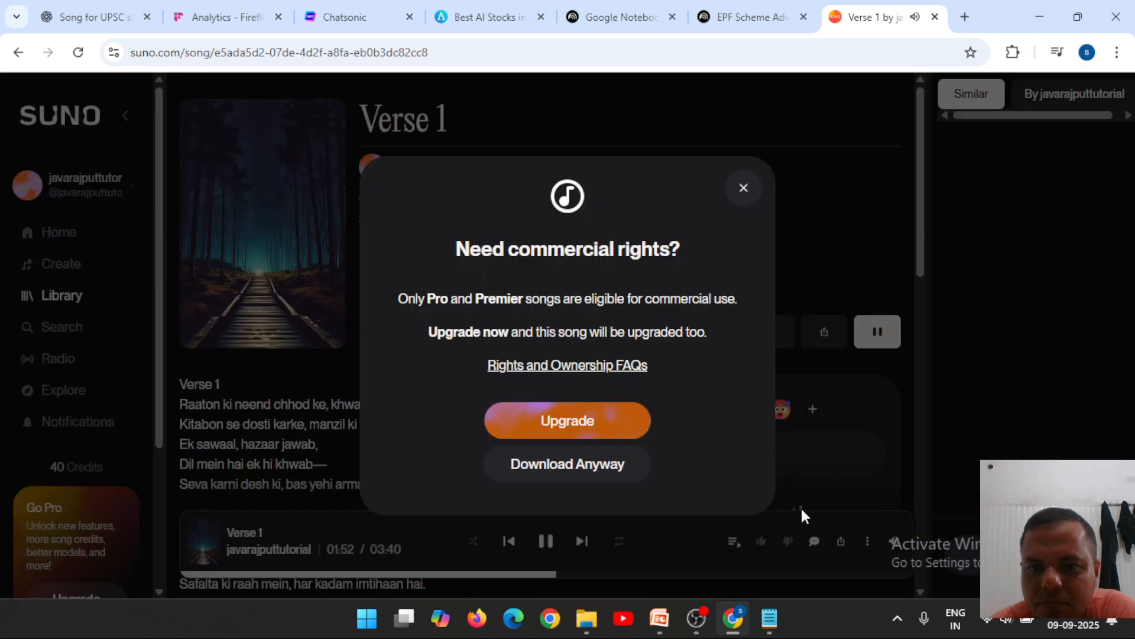
pyautogui.click(586, 464)
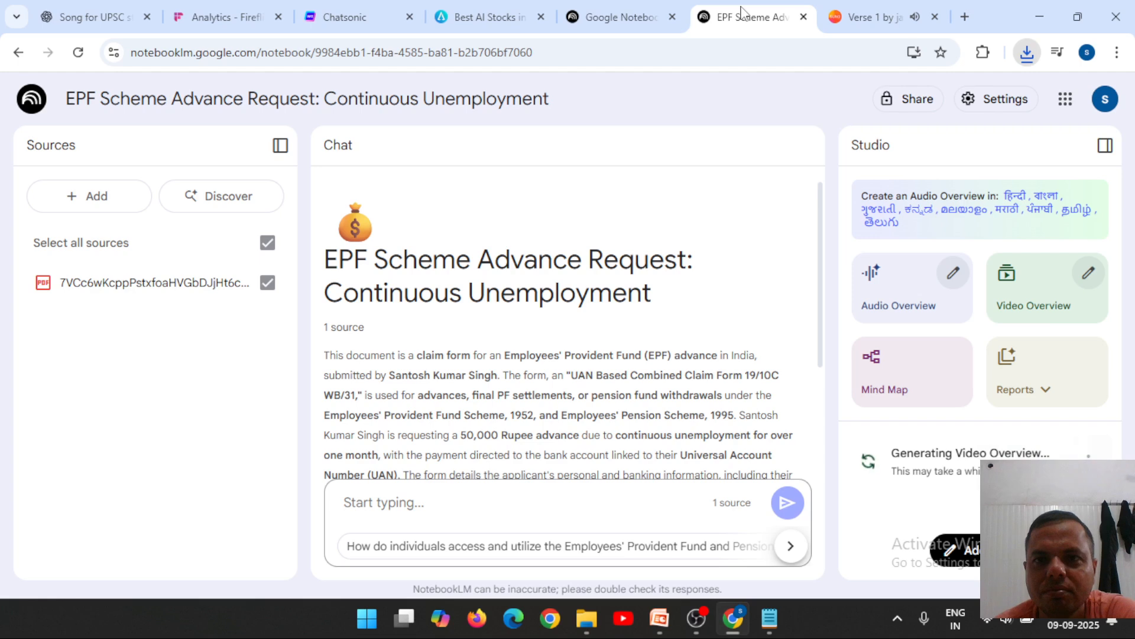
# - Recheck the Video Overview's progress in NotebookLM, and close the Suno song page to stop its playback
pyautogui.click(749, 17)
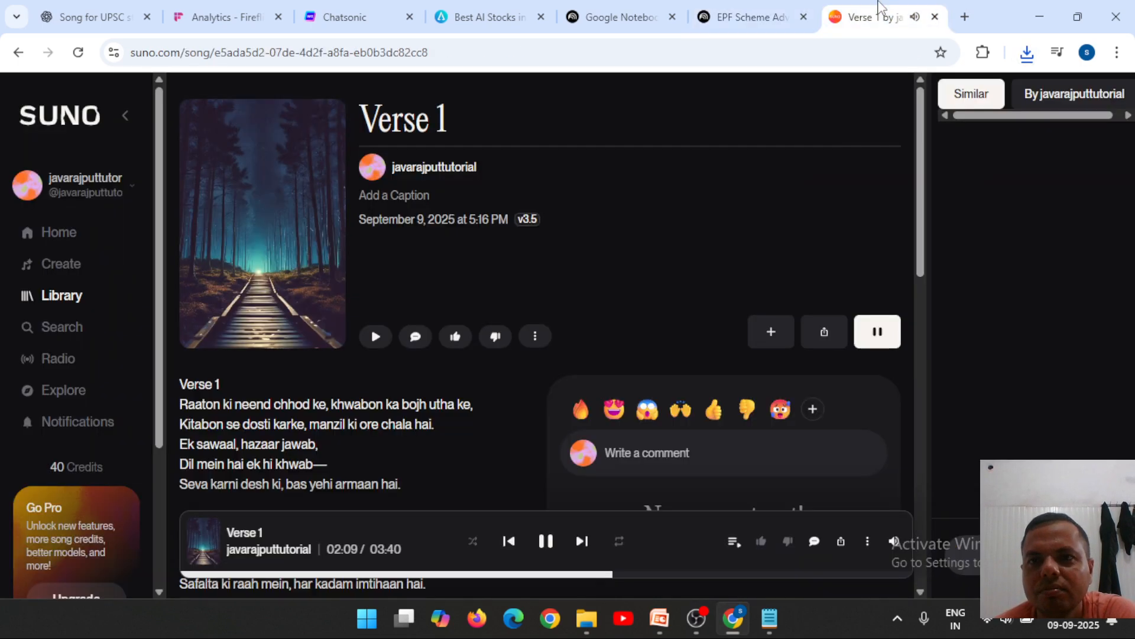
pyautogui.click(866, 17)
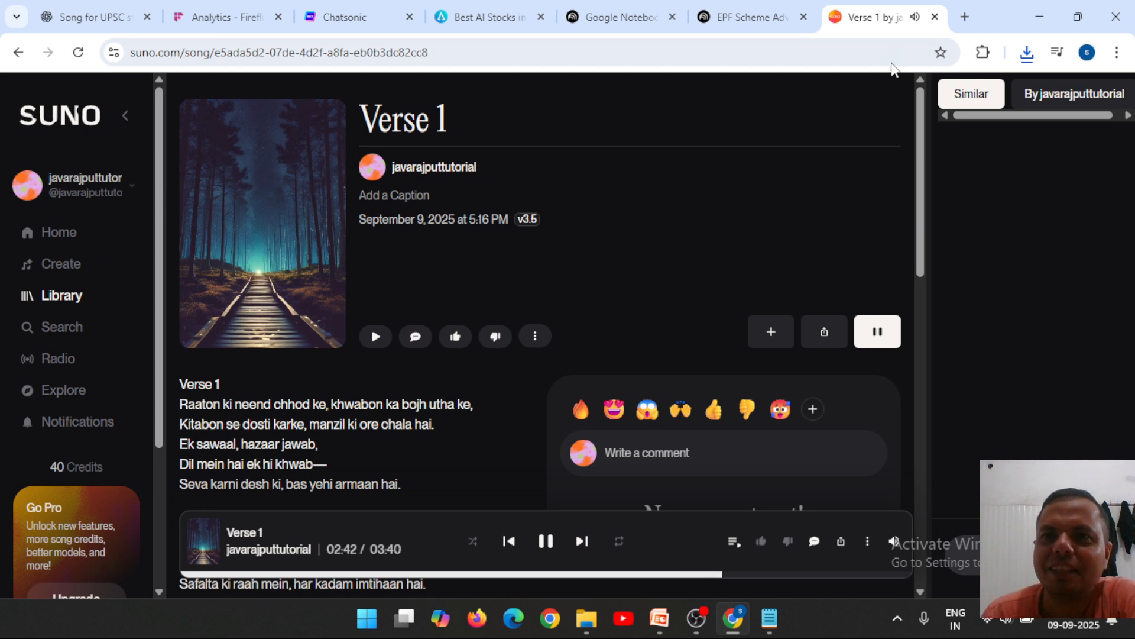
pyautogui.click(935, 17)
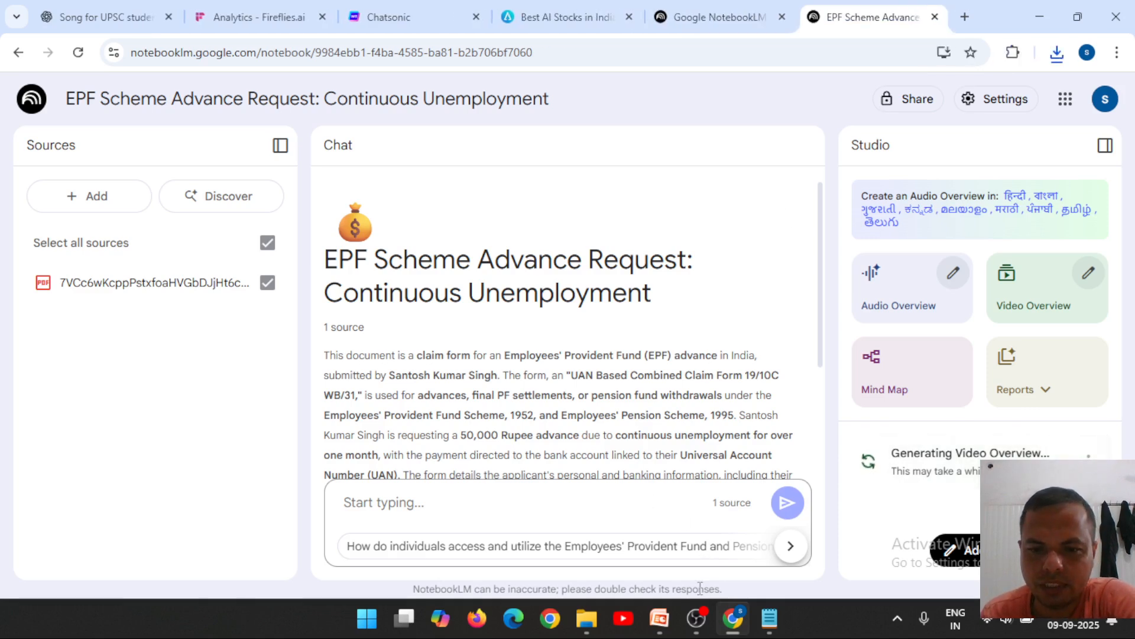
# - Switch to the PowerPoint workshop presentation, check the remaining slides after the Suno slide, and return to NotebookLM
pyautogui.click(659, 618)
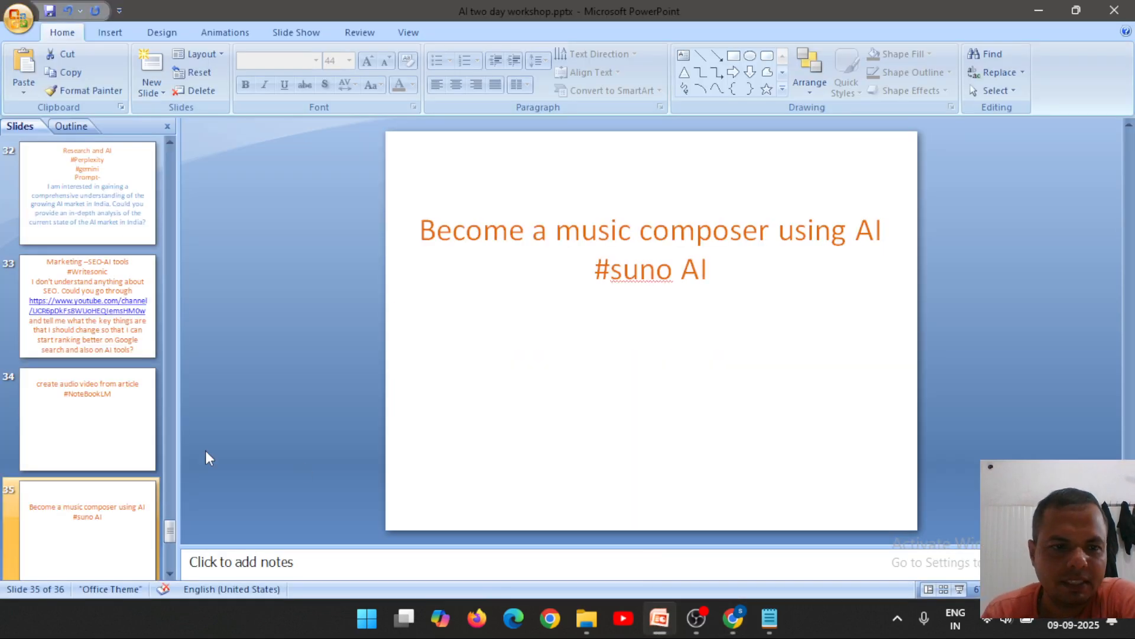
pyautogui.scroll(-3, 173, 572)
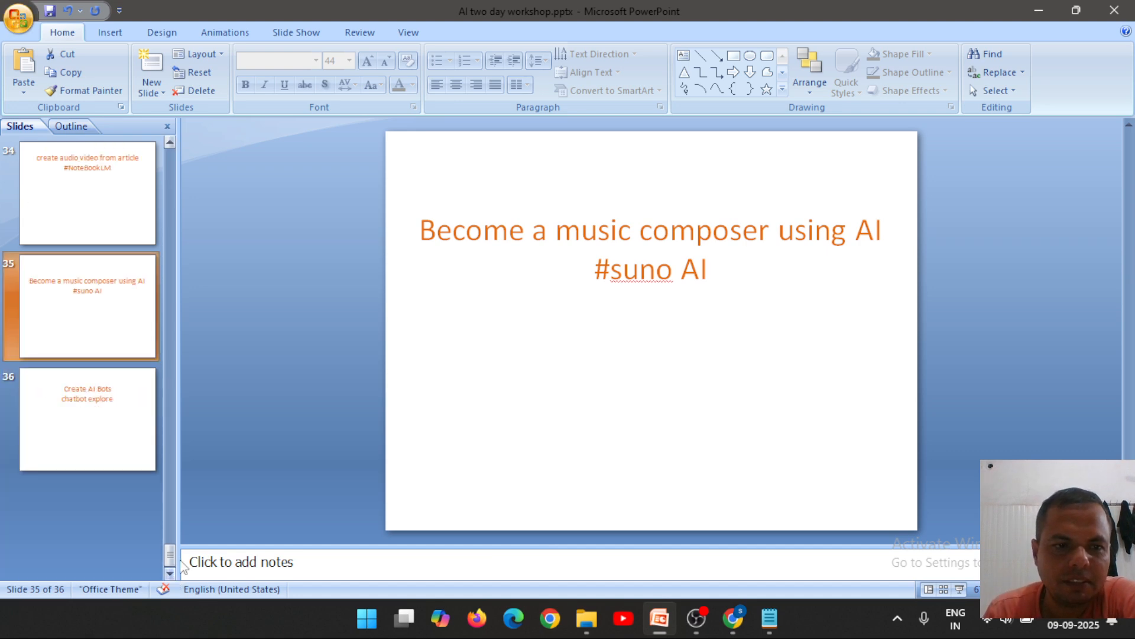
pyautogui.click(1039, 11)
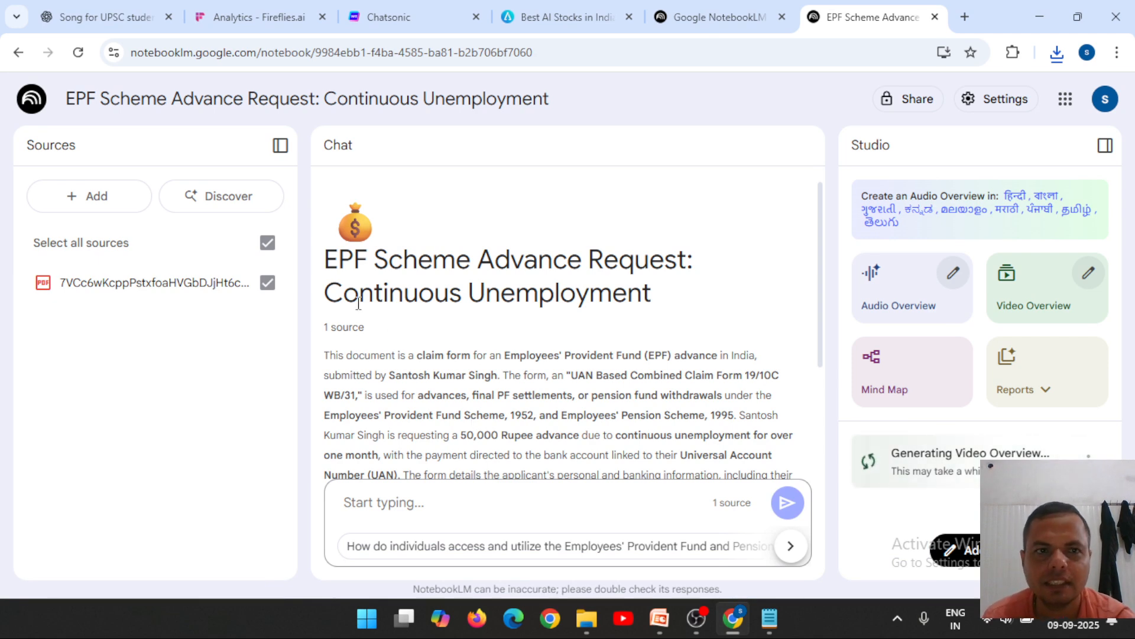
# - Generate an Audio Overview from the EPF claim form source in NotebookLM's Studio
pyautogui.click(1046, 359)
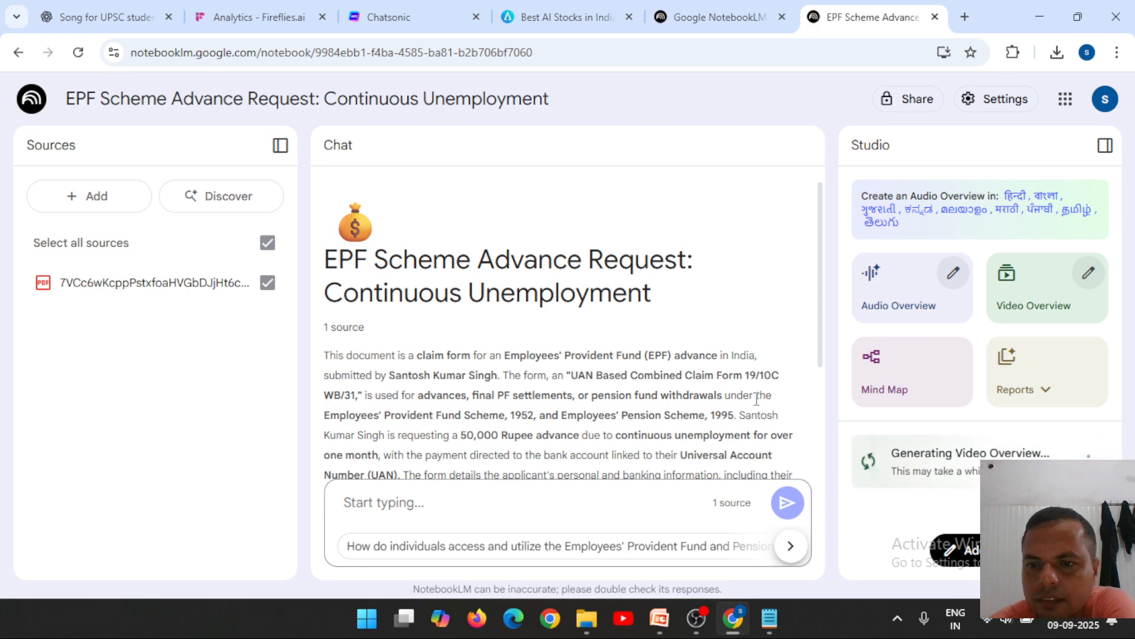
pyautogui.click(888, 299)
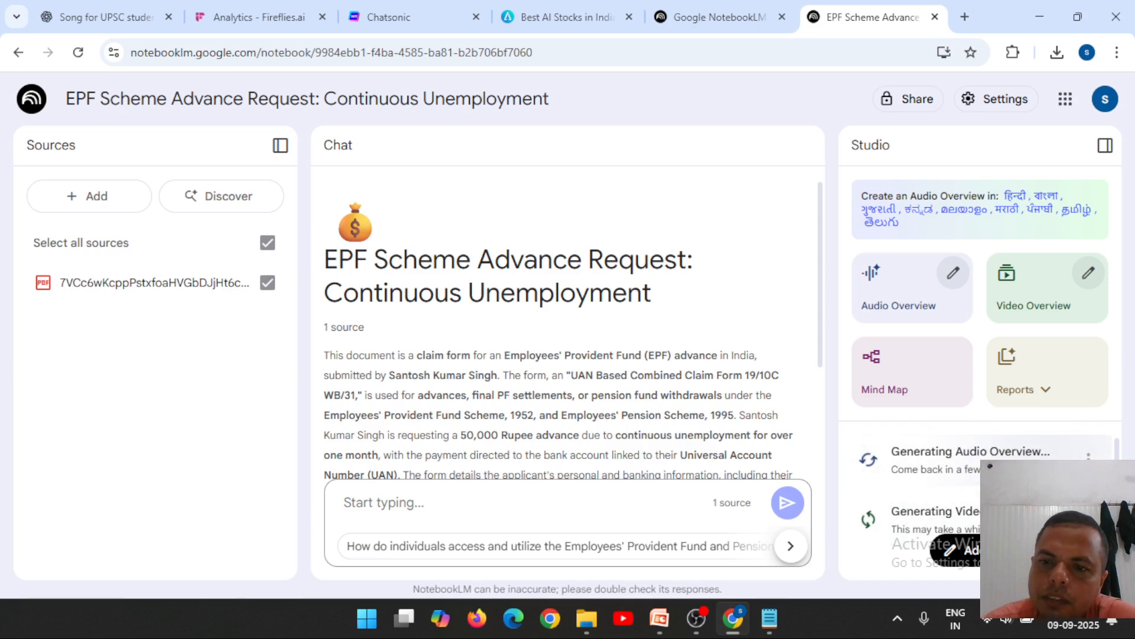
pyautogui.click(1055, 388)
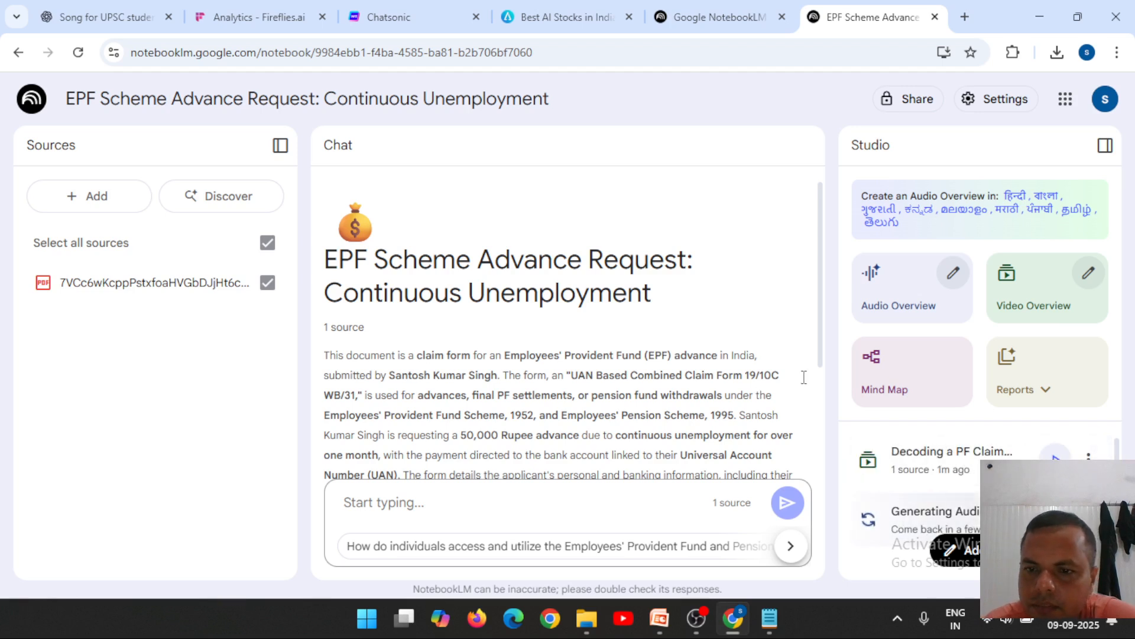
# - Open and play the "Decoding a PF Claim Form" Video Overview, view it in full screen, and exit full screen
pyautogui.click(1054, 458)
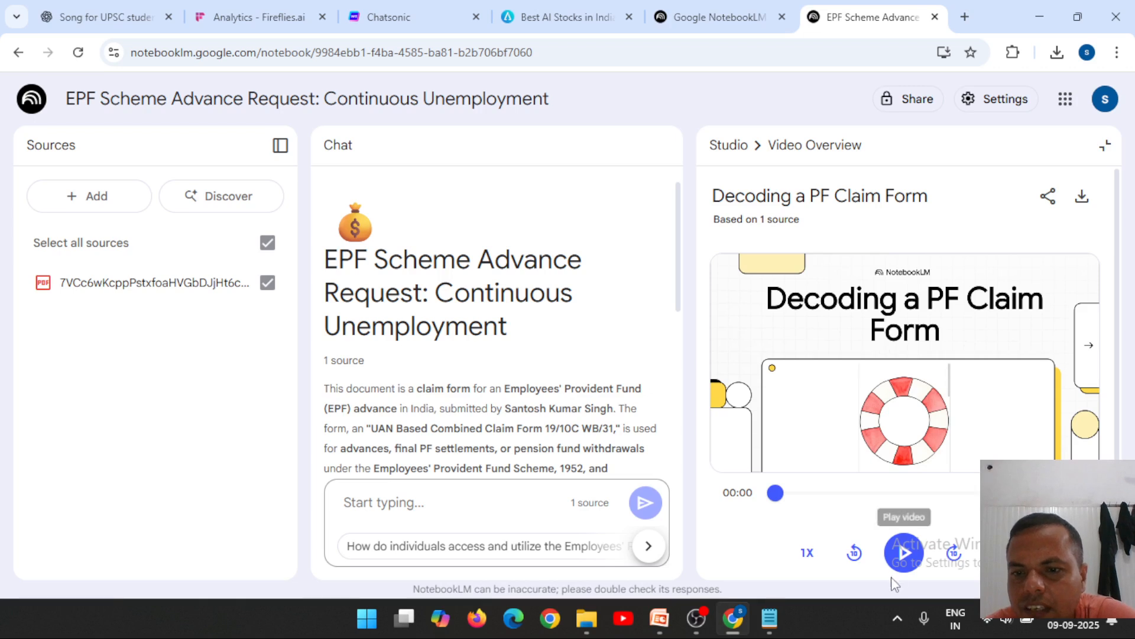
pyautogui.click(902, 556)
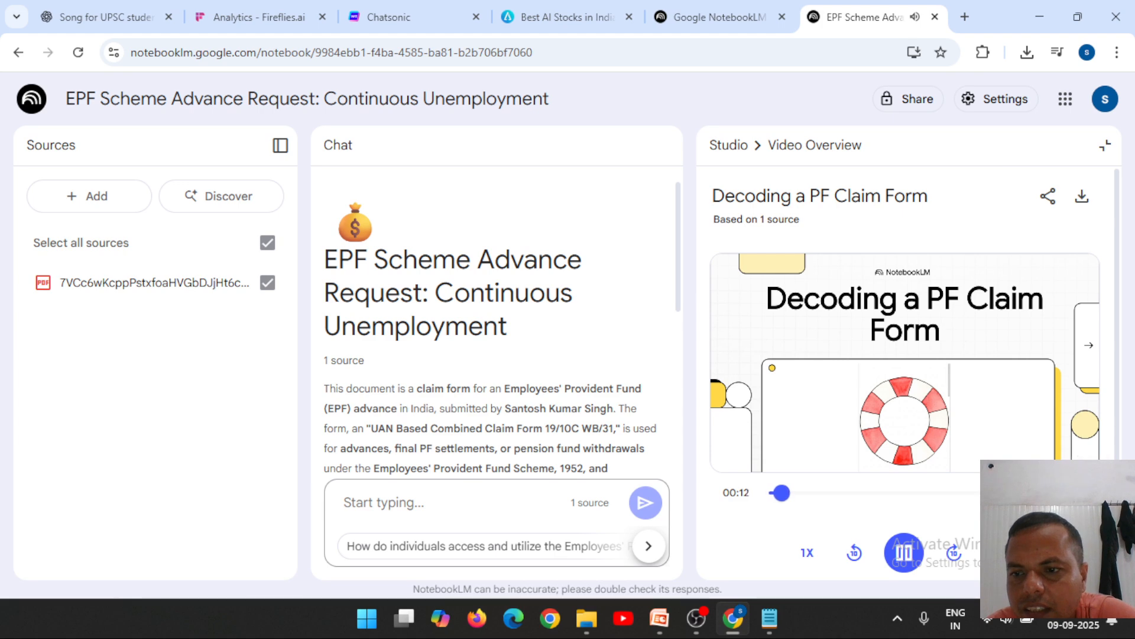
pyautogui.click(1001, 552)
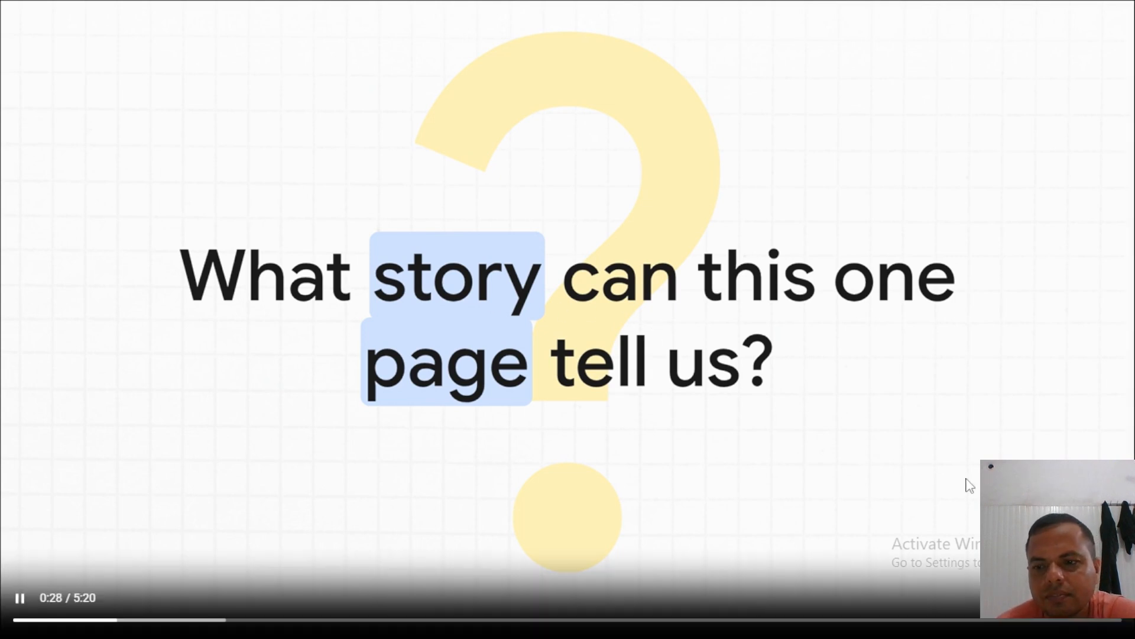
pyautogui.press('Escape')
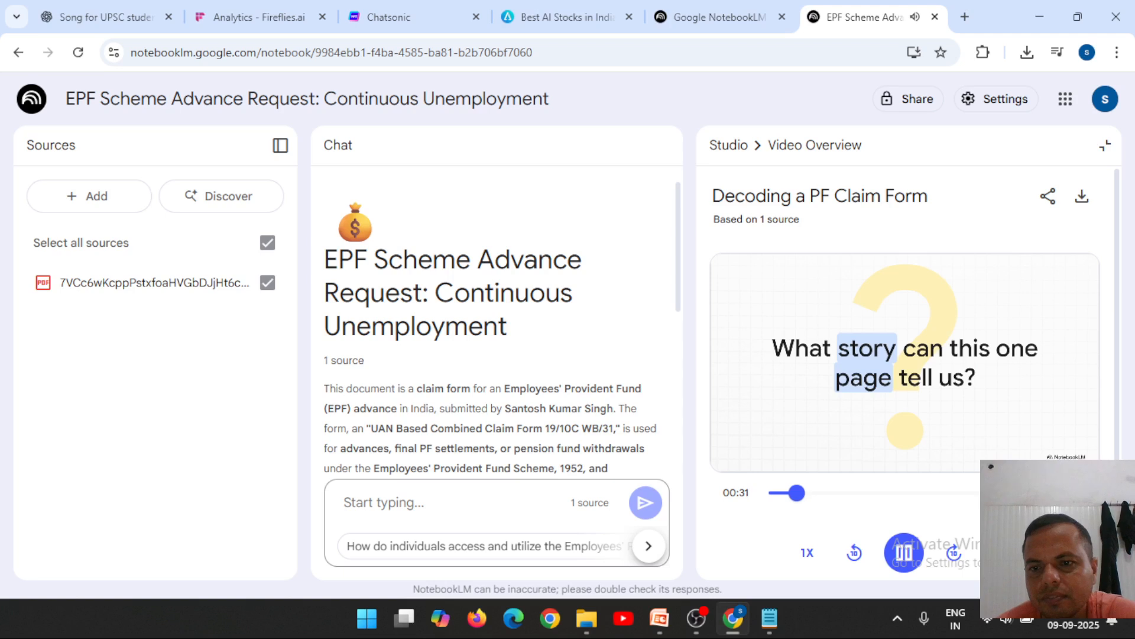